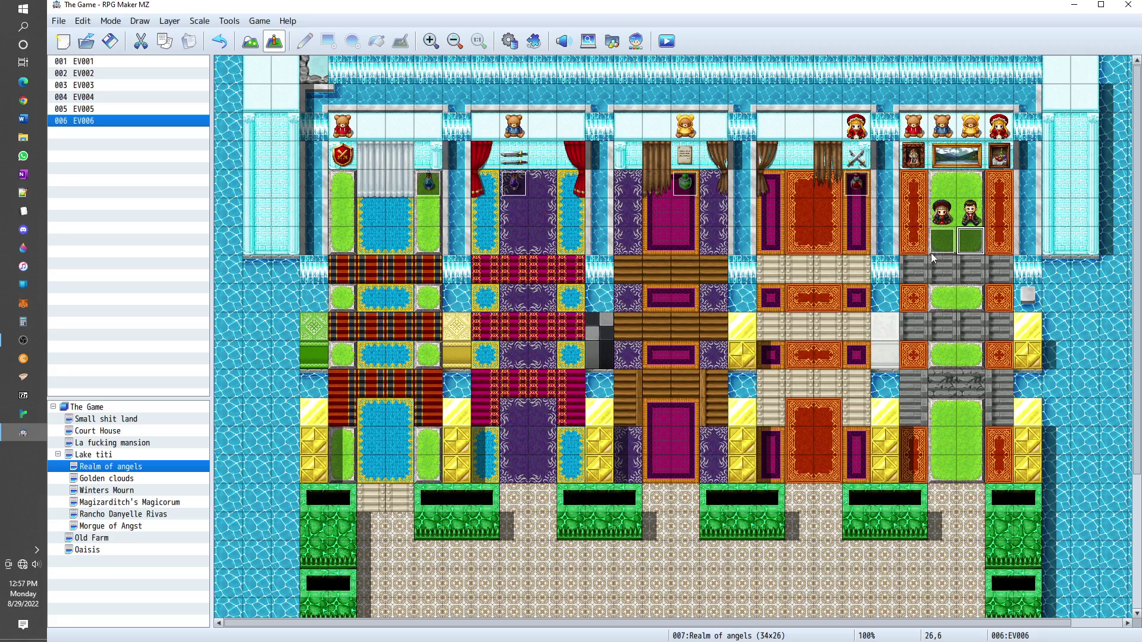
- Replace the event on tile 26,6 with a copy of the neighbouring event on tile 25,6
{"action": "key", "text": "Delete"}
{"action": "left_click", "coordinate": [949, 247]}
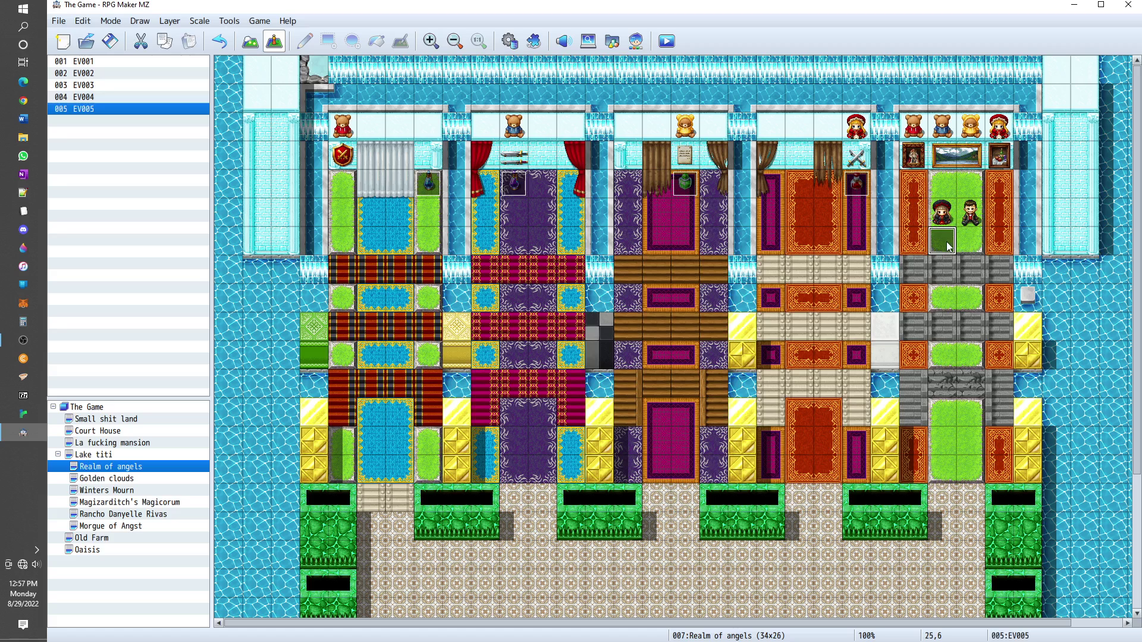
{"action": "left_click", "coordinate": [962, 248]}
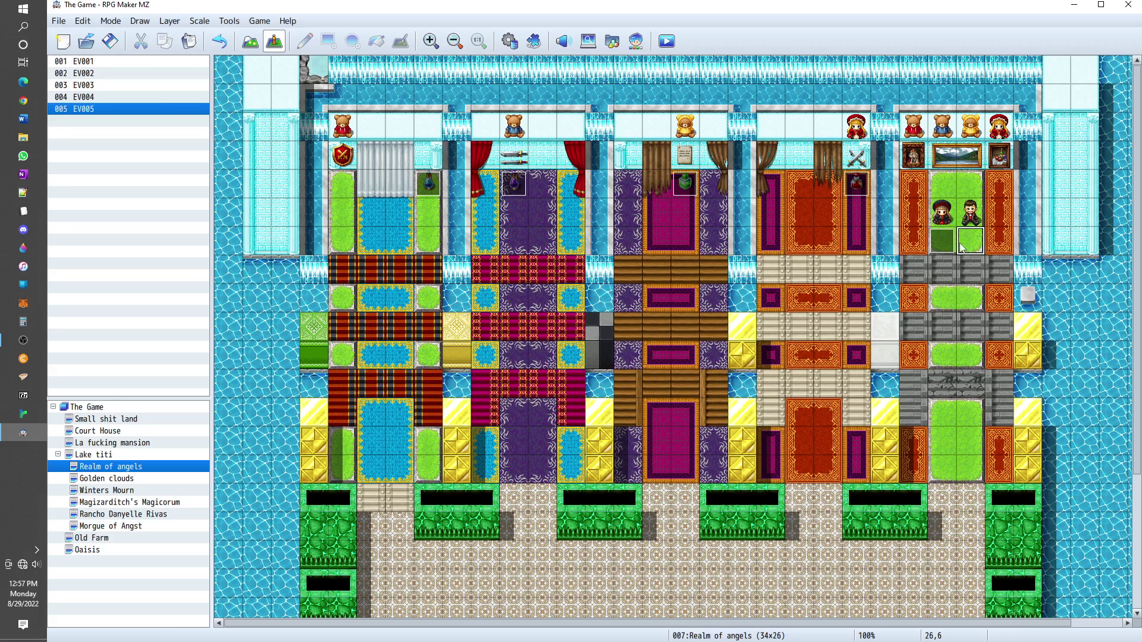
{"action": "key", "text": "ctrl+v"}
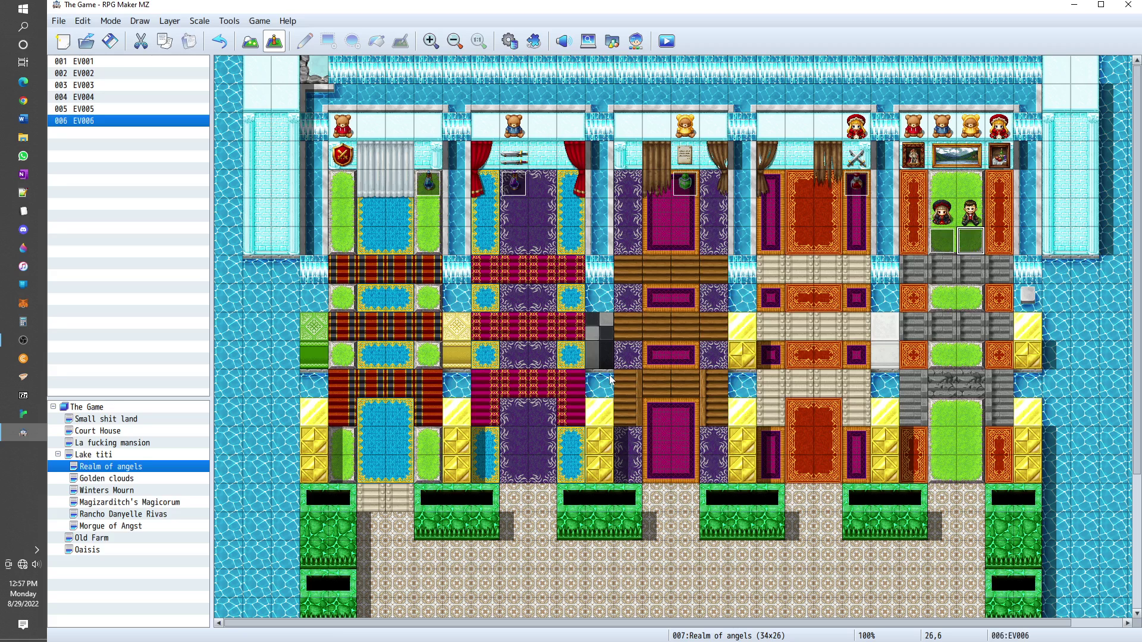
- Open the map properties of Realm of angels, enable Autoplay BGM and bring up its audio selection
{"action": "scroll", "coordinate": [610, 379], "scroll_direction": "down", "scroll_amount": 5}
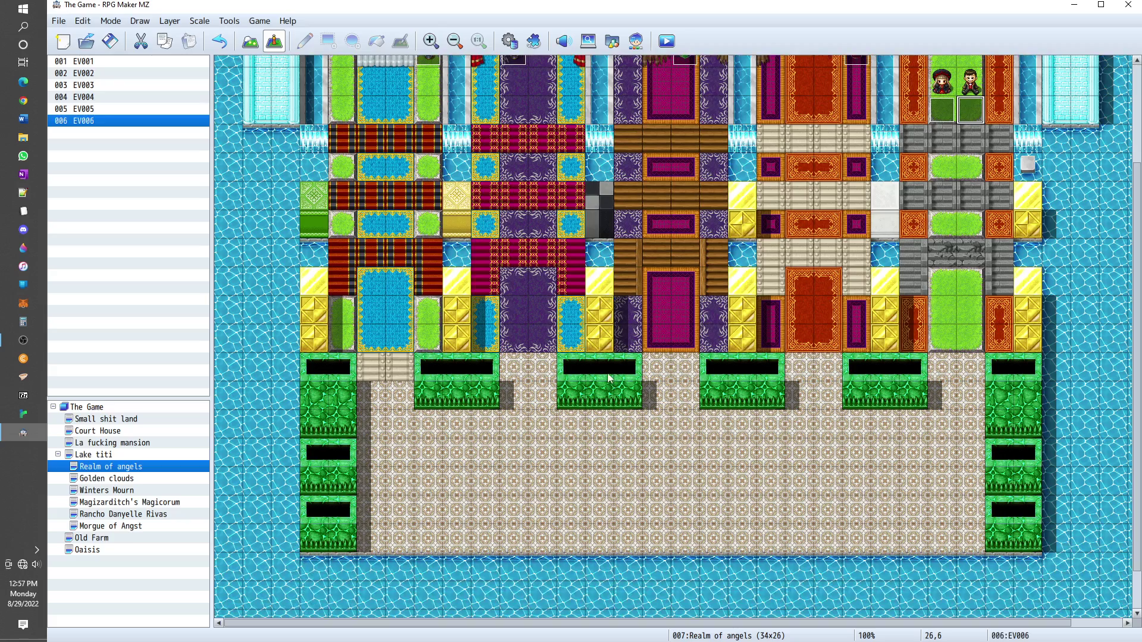
{"action": "scroll", "coordinate": [610, 378], "scroll_direction": "up", "scroll_amount": 4}
{"action": "scroll", "coordinate": [607, 377], "scroll_direction": "down", "scroll_amount": 5}
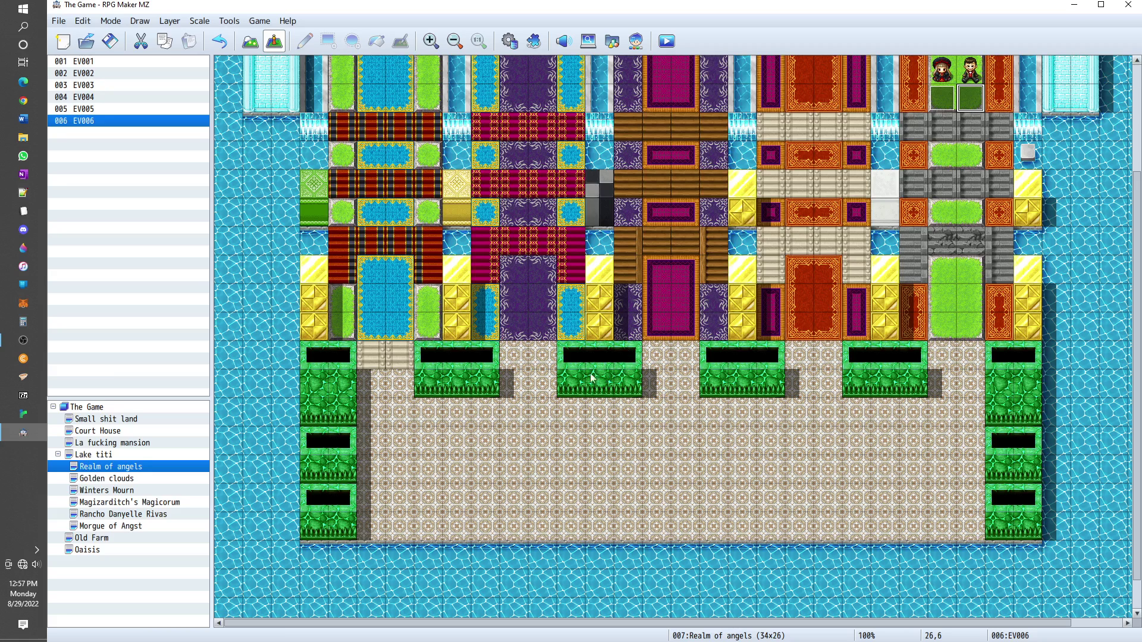
{"action": "double_click", "coordinate": [139, 472]}
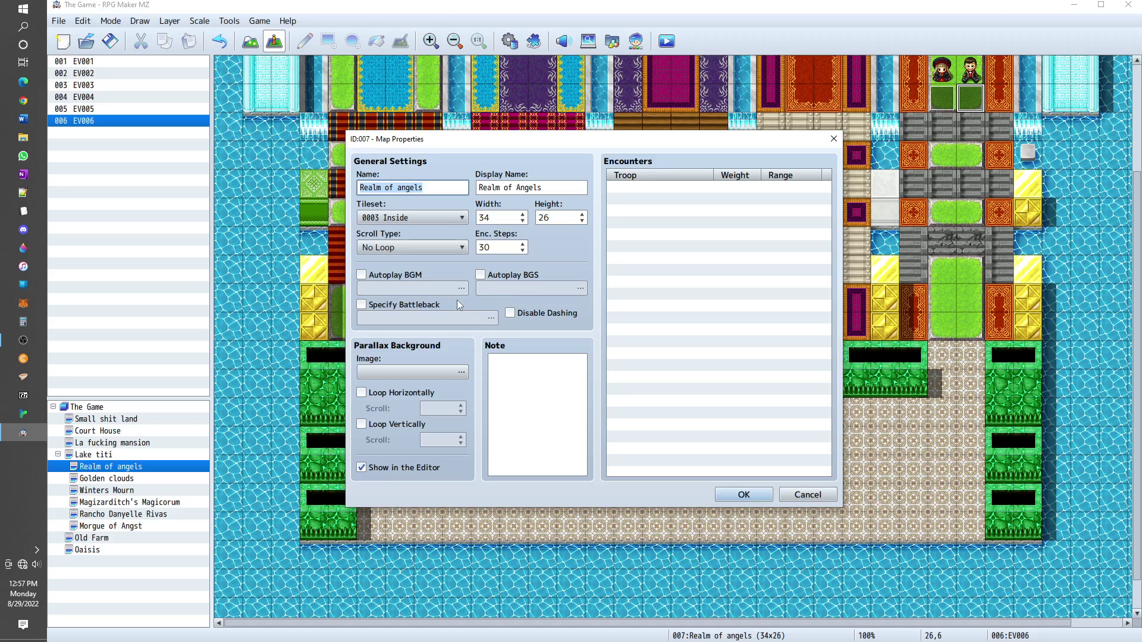
{"action": "left_click", "coordinate": [362, 274]}
{"action": "double_click", "coordinate": [403, 284]}
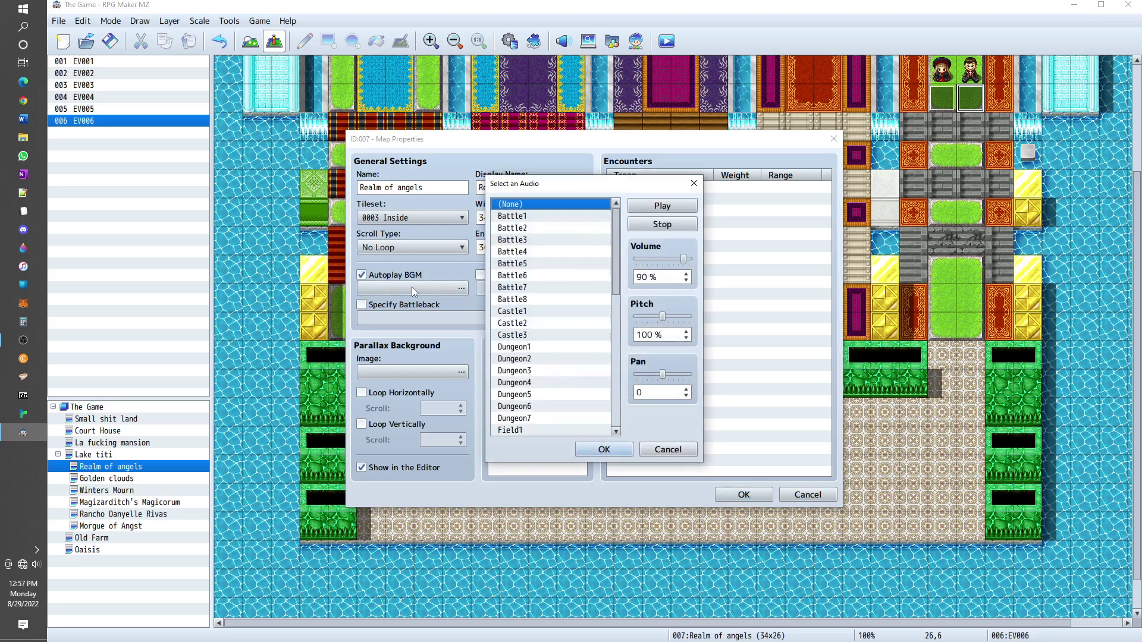
- Try Castle3 as the background music, with the pitch at 150% and at 50%
{"action": "left_click", "coordinate": [525, 336]}
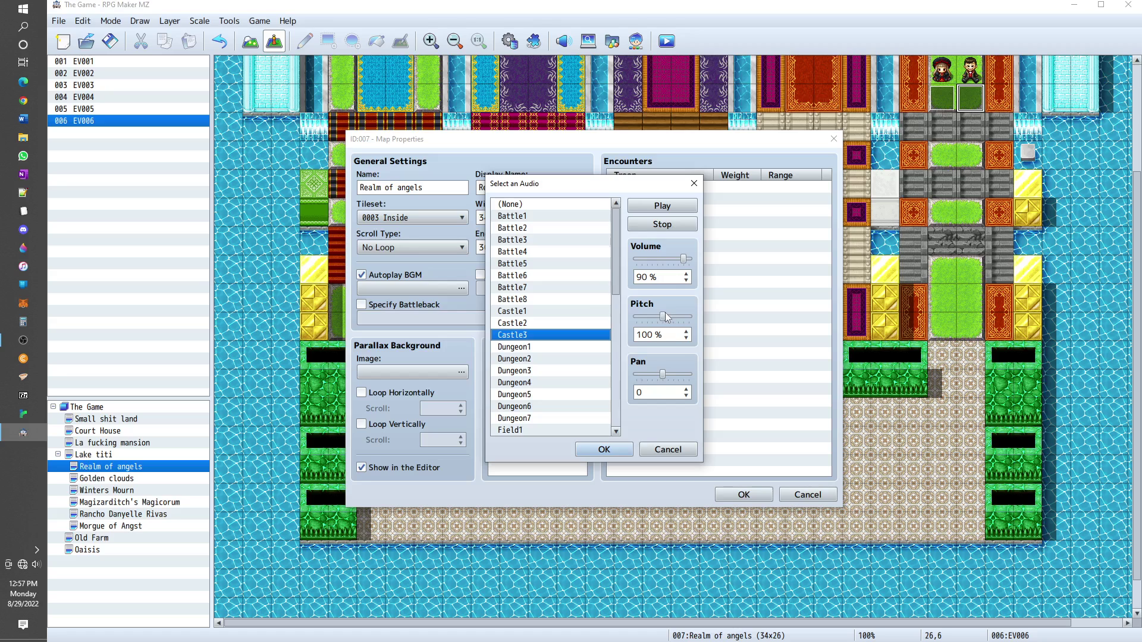
{"action": "left_click_drag", "start_coordinate": [662, 317], "coordinate": [681, 323]}
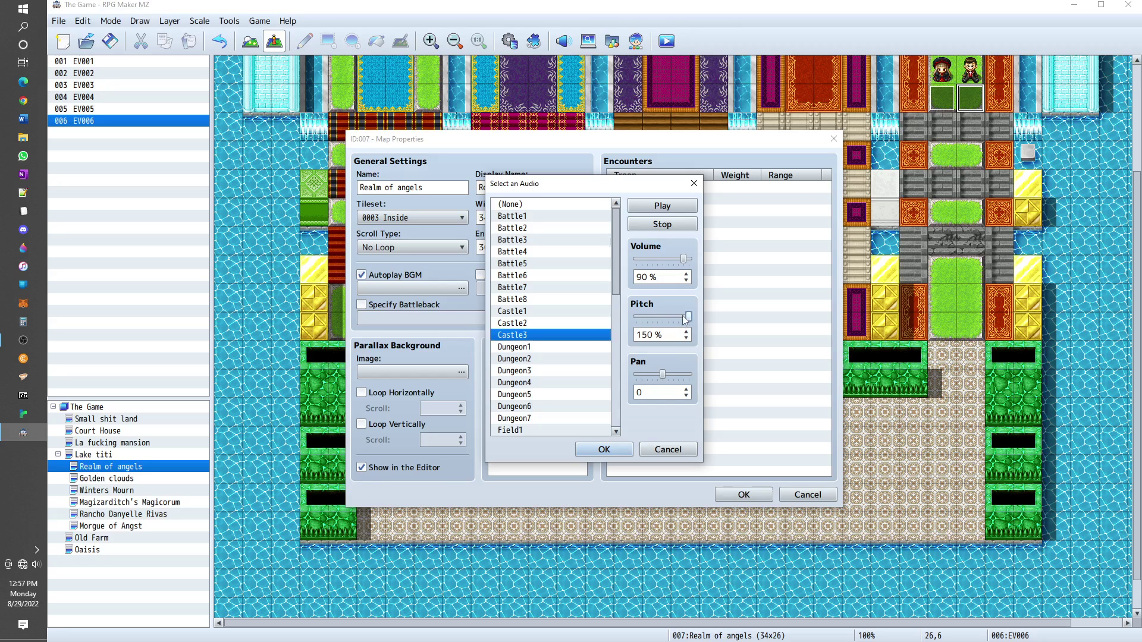
{"action": "left_click_drag", "start_coordinate": [686, 320], "coordinate": [630, 320]}
- Try Castle2 and Castle1 as the background music at 50% pitch, raising Castle1 to 120%
{"action": "left_click", "coordinate": [521, 324]}
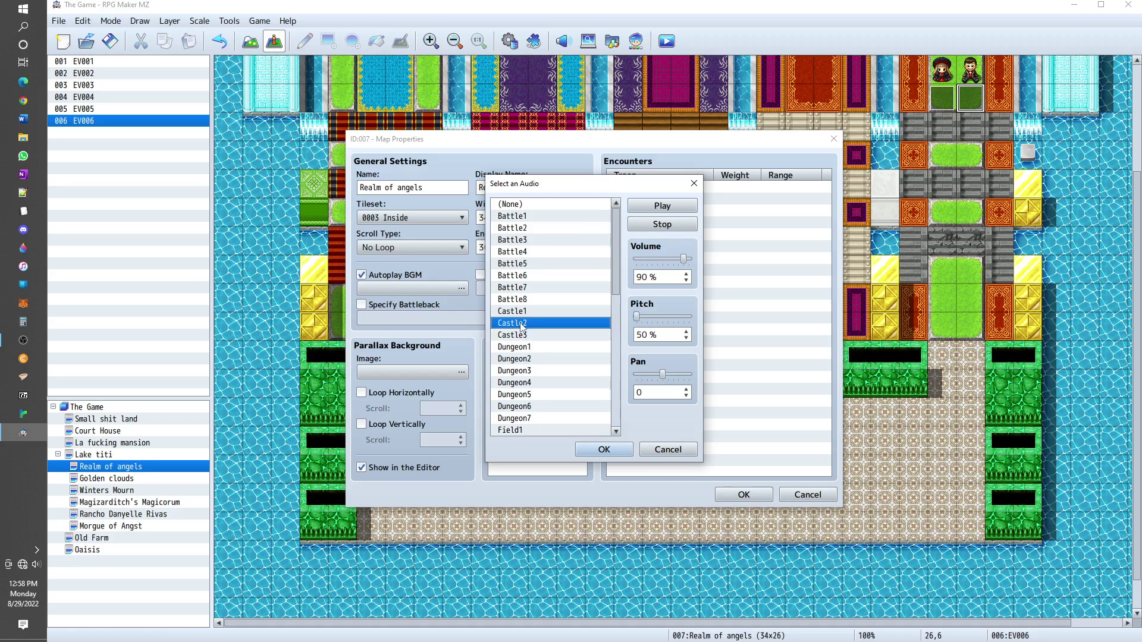
{"action": "left_click", "coordinate": [519, 312]}
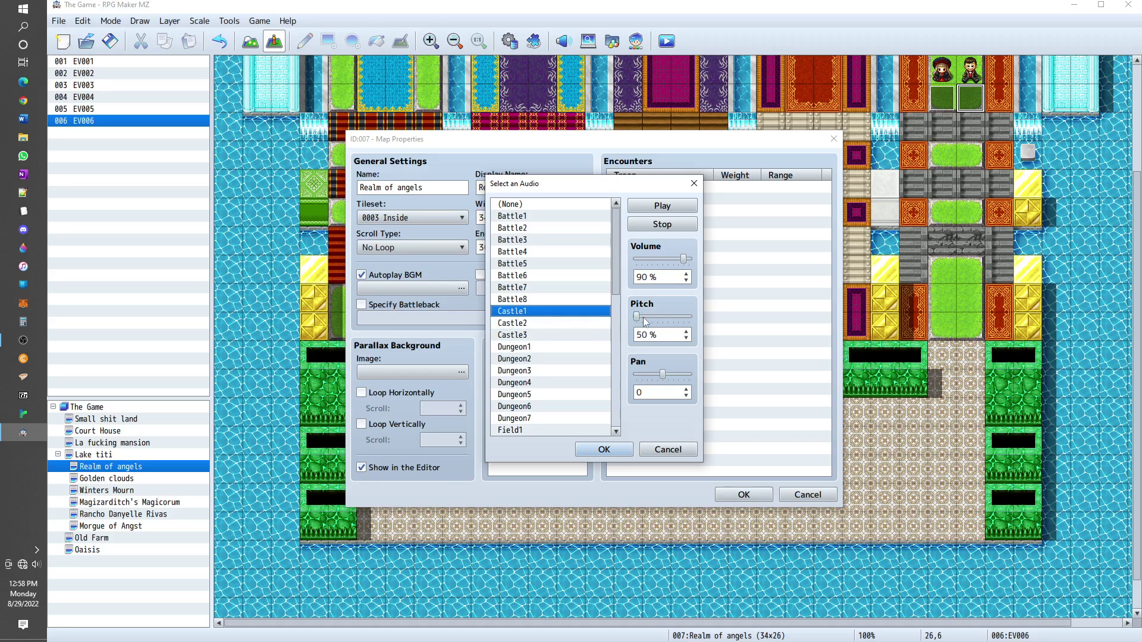
{"action": "left_click_drag", "start_coordinate": [643, 317], "coordinate": [674, 324]}
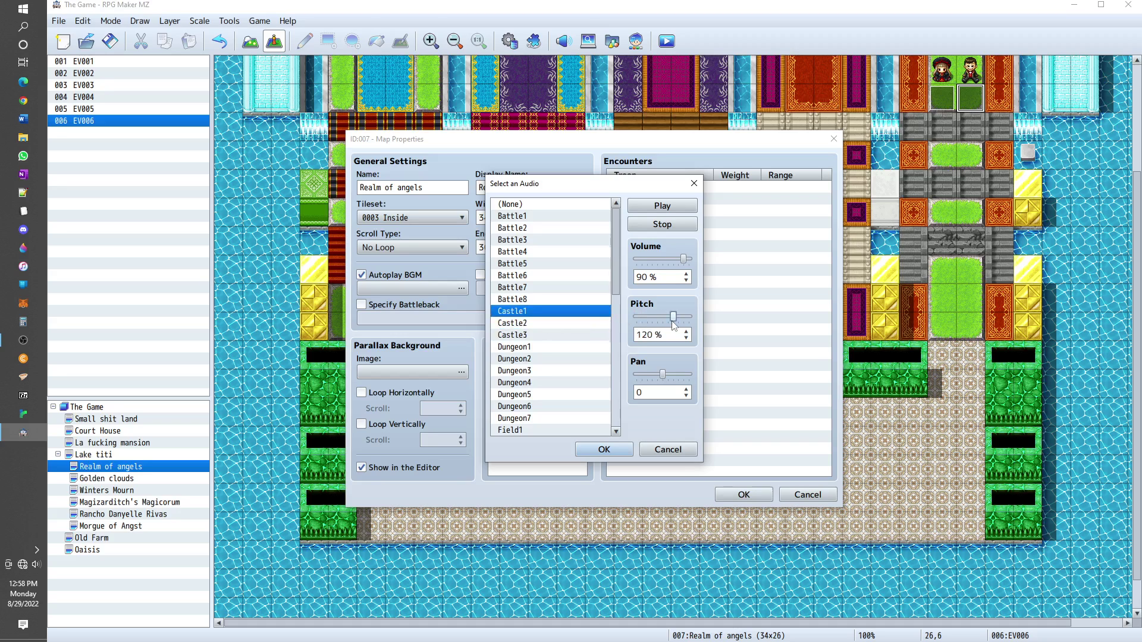
- Preview Castle2 again and set the background music pitch to 90%
{"action": "left_click", "coordinate": [571, 324]}
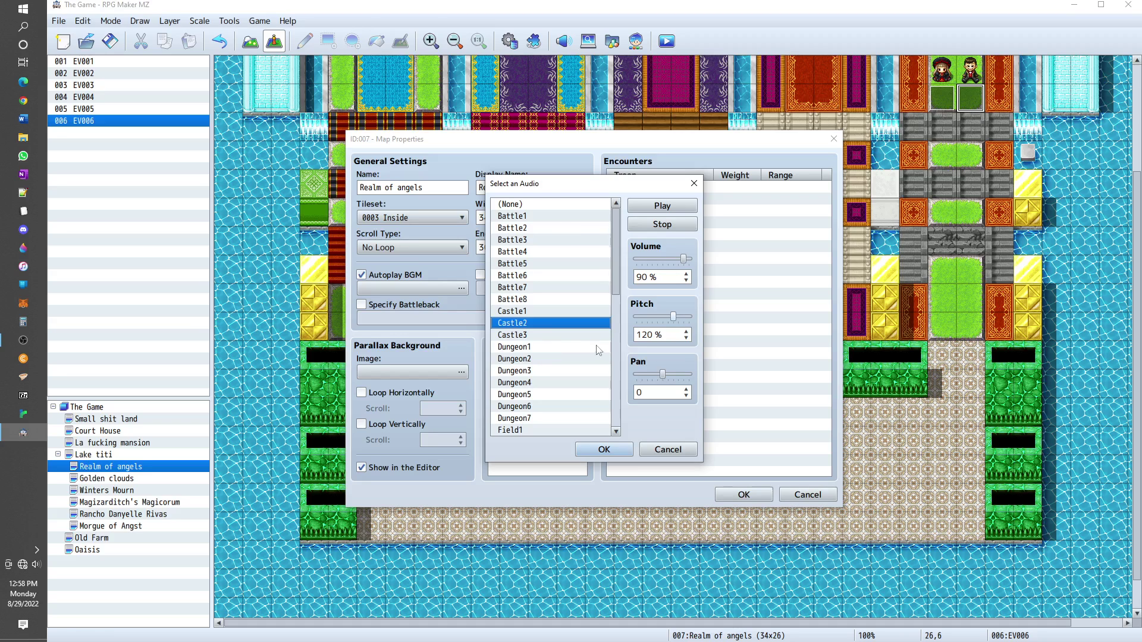
{"action": "left_click", "coordinate": [642, 316]}
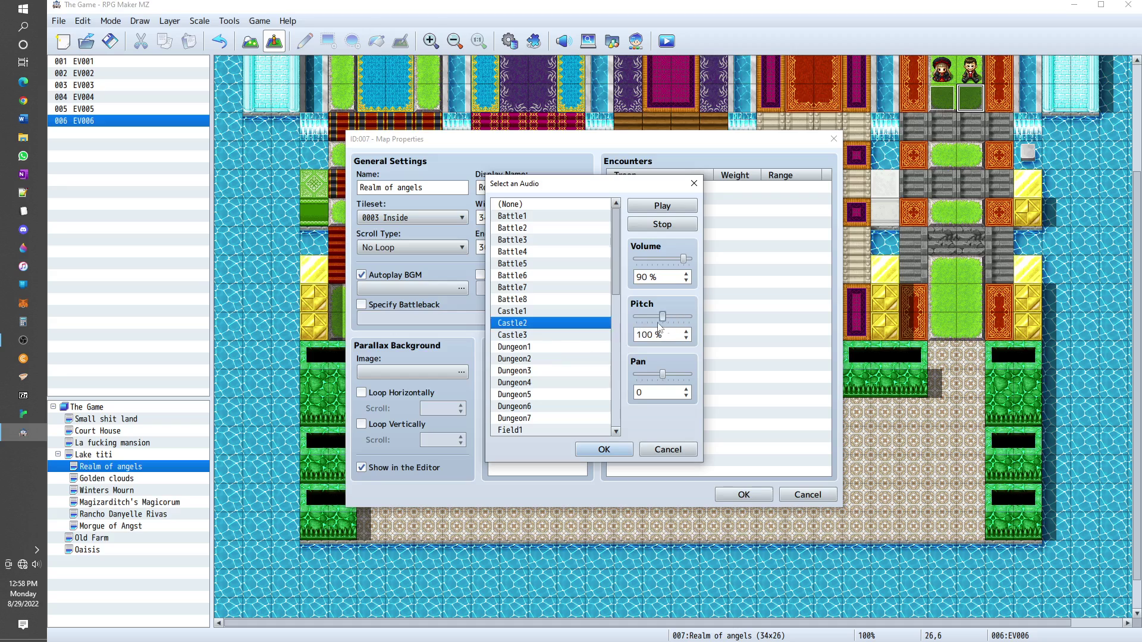
{"action": "left_click_drag", "start_coordinate": [643, 321], "coordinate": [658, 321]}
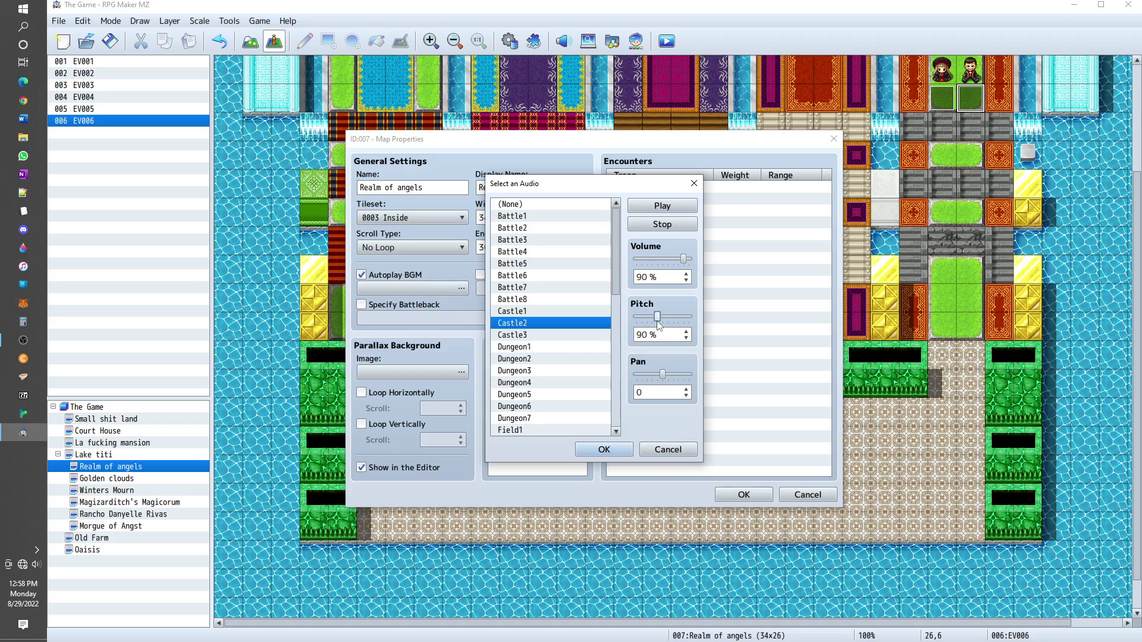
- Choose Dungeon2 as the map's background music at 100% volume and accept the selection
{"action": "left_click", "coordinate": [544, 358]}
{"action": "scroll", "coordinate": [545, 362], "scroll_direction": "down", "scroll_amount": 1}
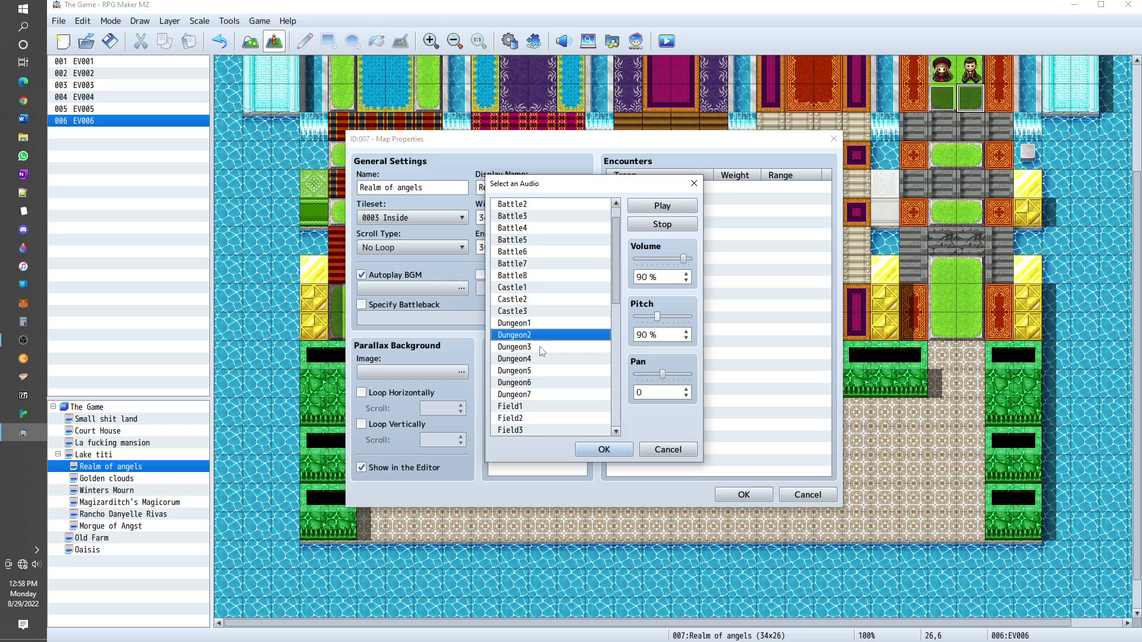
{"action": "left_click", "coordinate": [687, 260]}
{"action": "left_click_drag", "start_coordinate": [687, 260], "coordinate": [703, 268]}
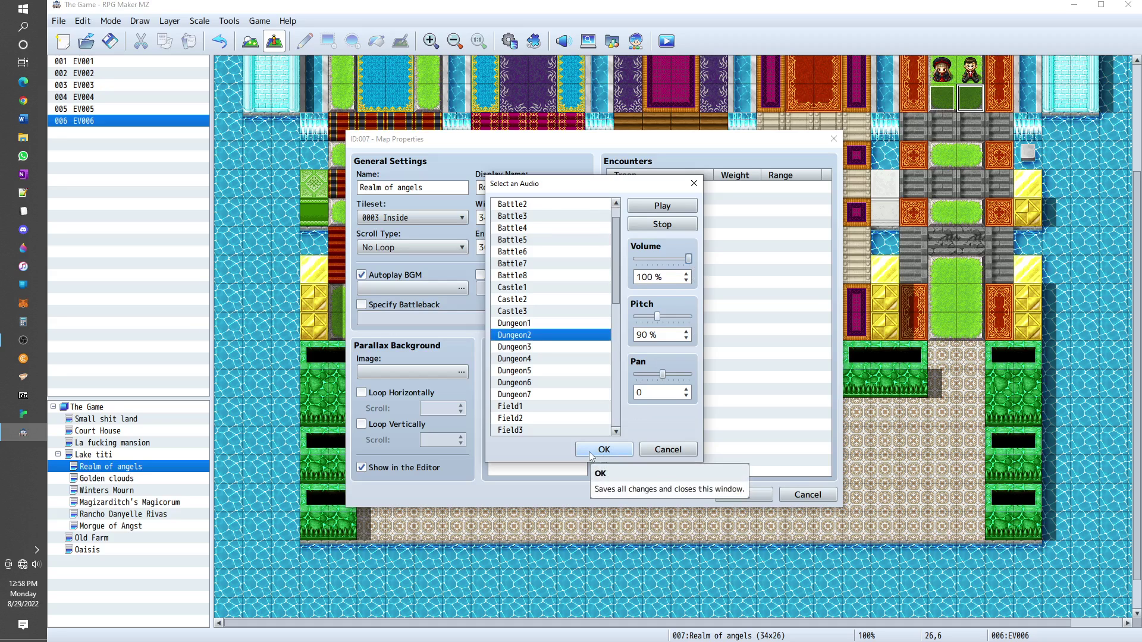
{"action": "left_click", "coordinate": [603, 449]}
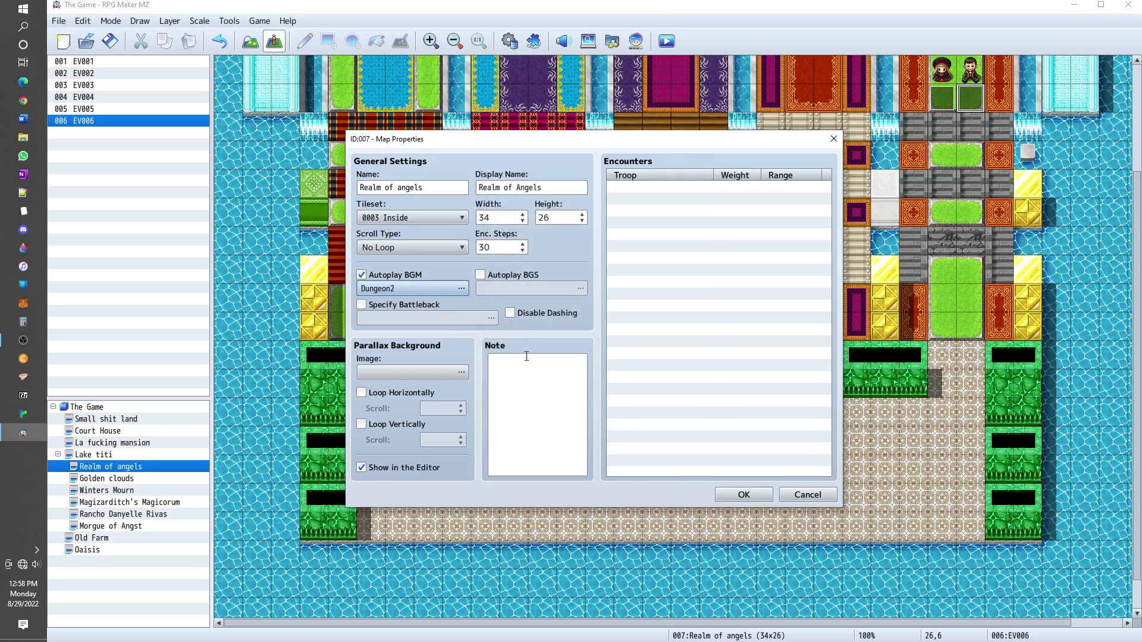
- Enable Autoplay BGS for the map and preview the Rain1, Rain2 and Rain3 background sounds
{"action": "left_click", "coordinate": [483, 277]}
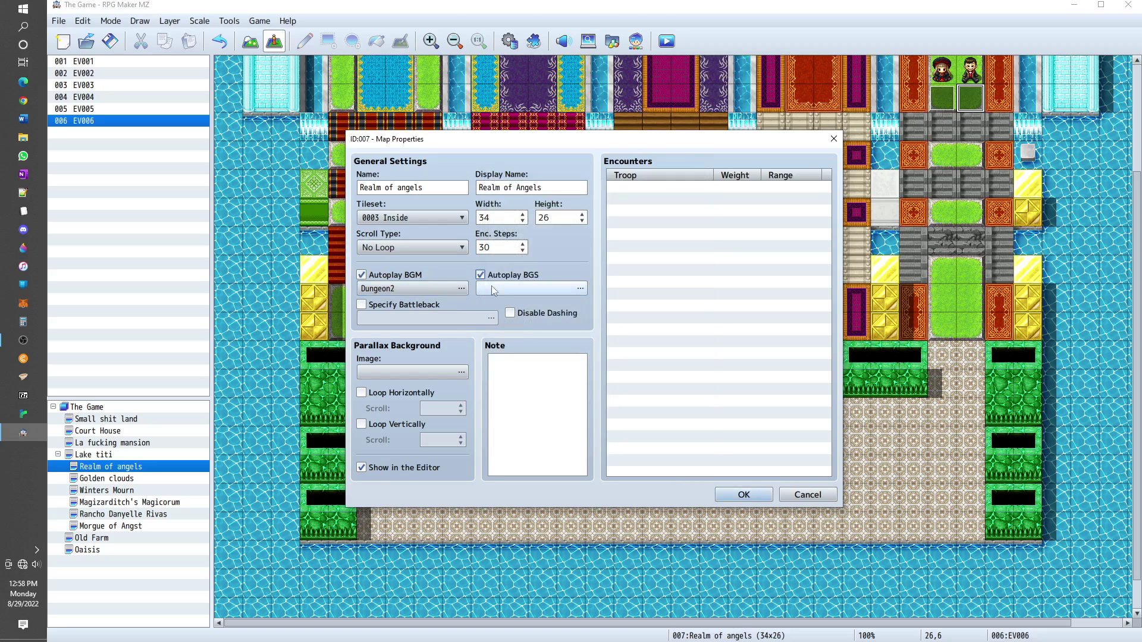
{"action": "left_click", "coordinate": [500, 292]}
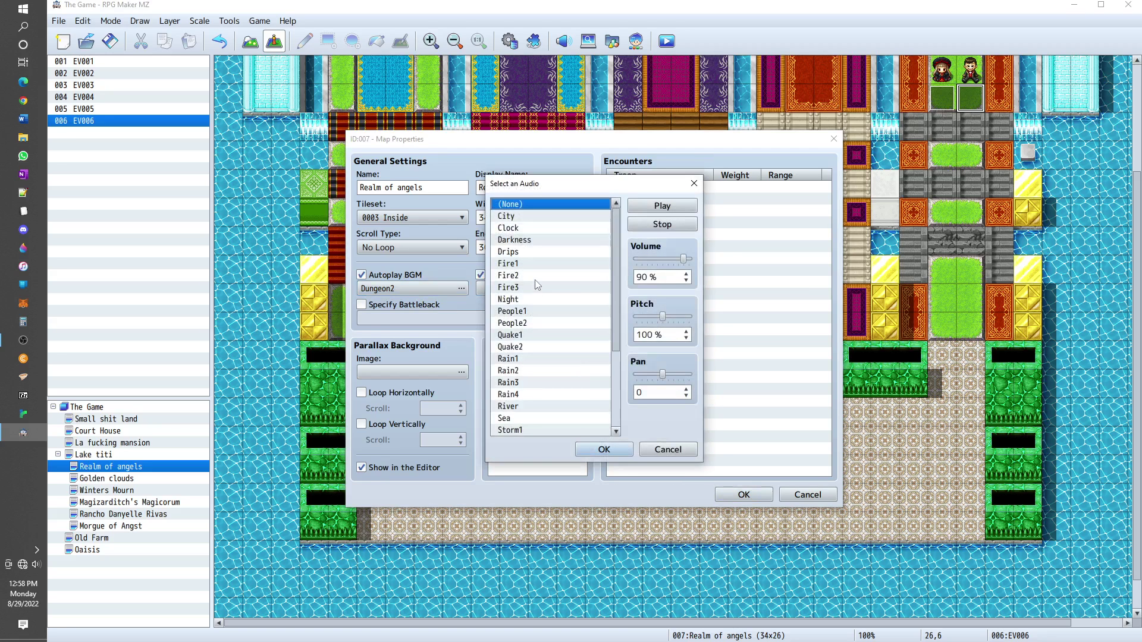
{"action": "scroll", "coordinate": [538, 349], "scroll_direction": "down", "scroll_amount": 3}
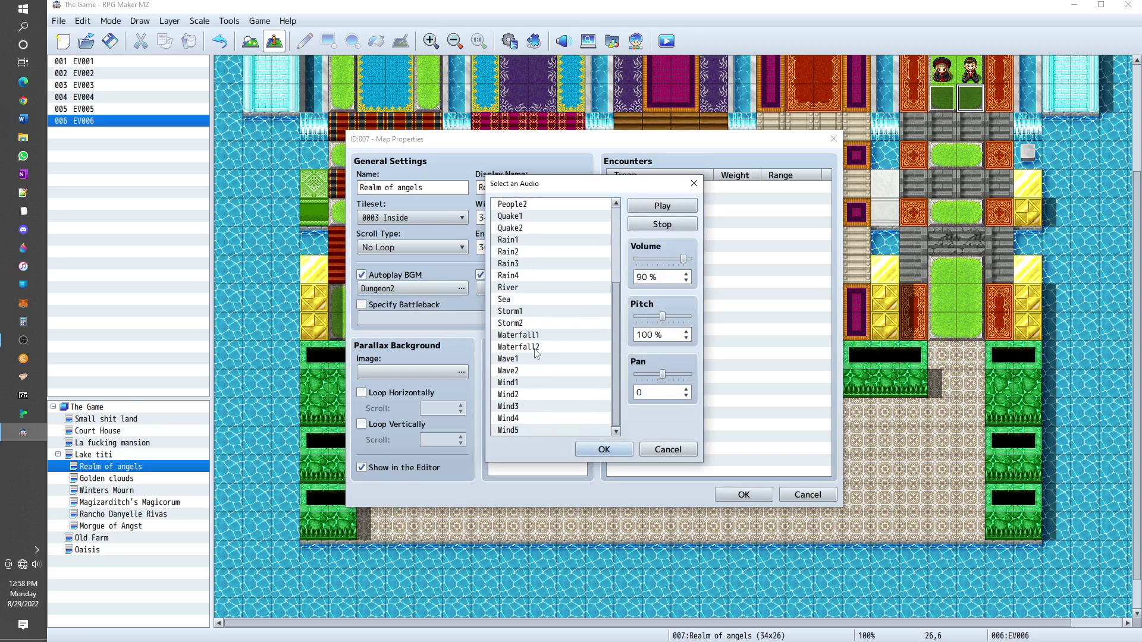
{"action": "left_click", "coordinate": [532, 244]}
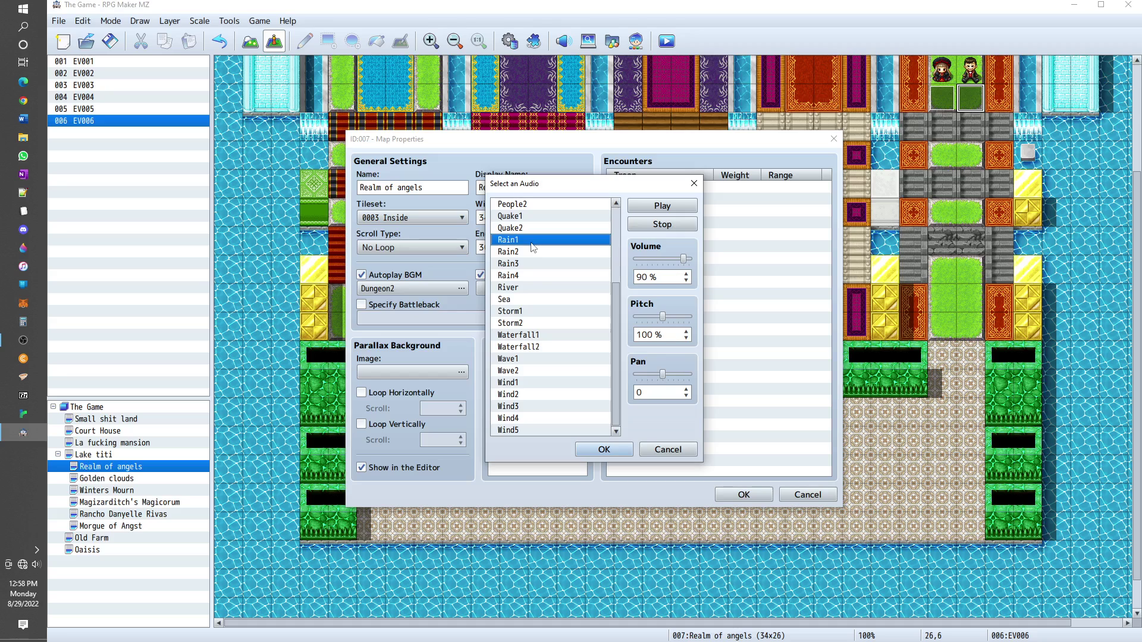
{"action": "left_click", "coordinate": [538, 253]}
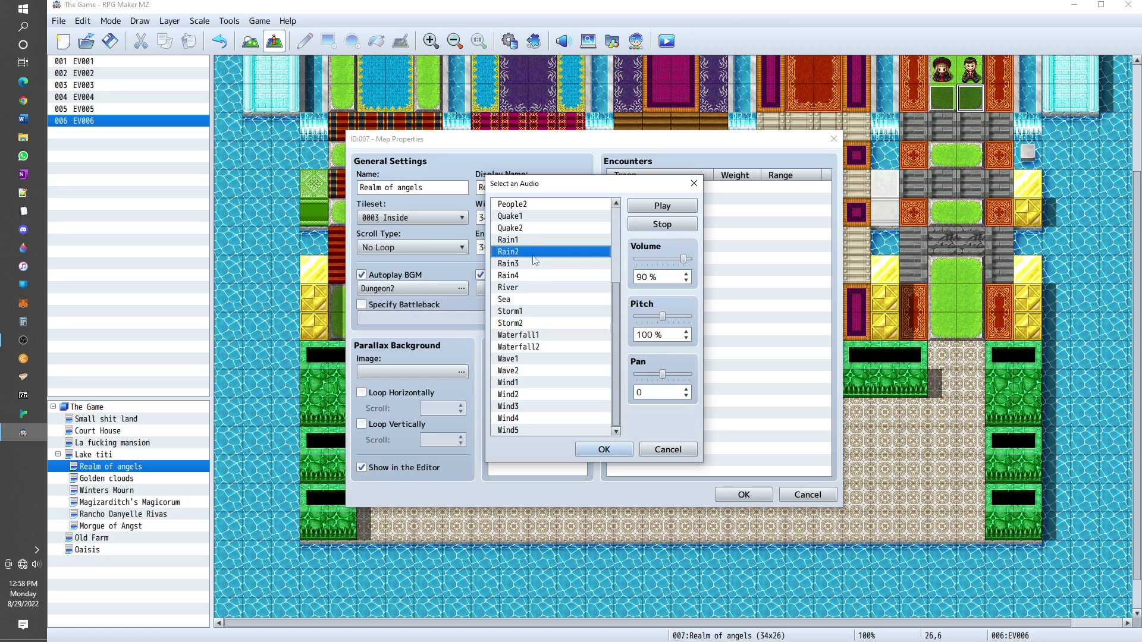
{"action": "left_click", "coordinate": [529, 267]}
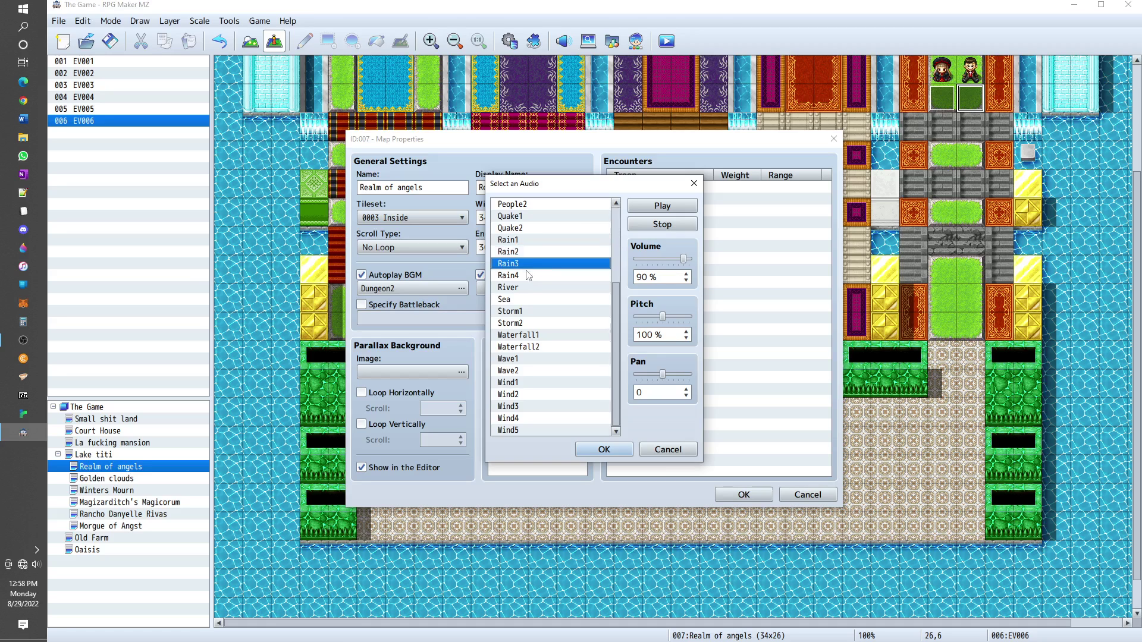
- Try the River background sound at 70% pitch, and return the pitch to 100%
{"action": "left_click", "coordinate": [533, 288]}
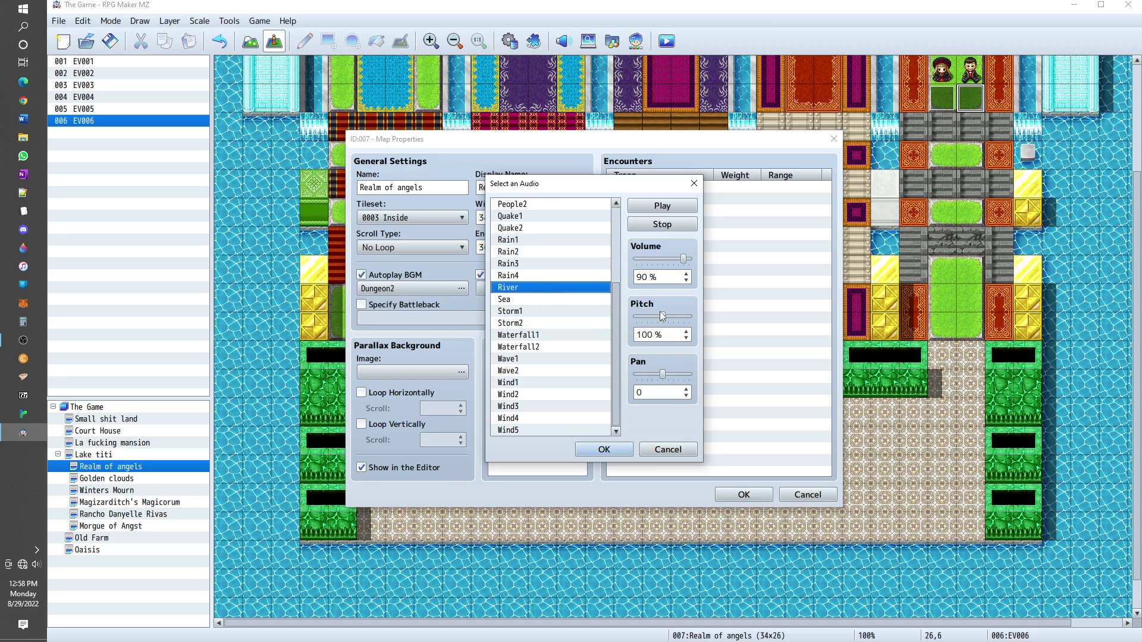
{"action": "left_click_drag", "start_coordinate": [663, 317], "coordinate": [652, 324]}
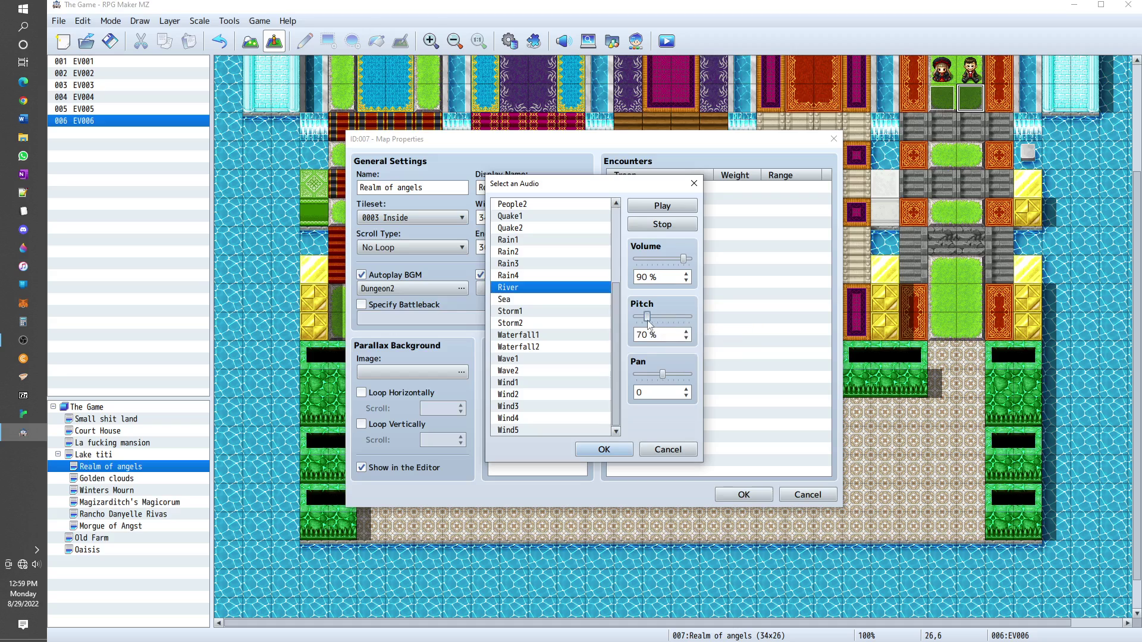
{"action": "mouse_move", "coordinate": [653, 324]}
{"action": "left_mouse_down"}
{"action": "mouse_move", "coordinate": [687, 325]}
{"action": "mouse_move", "coordinate": [663, 325]}
{"action": "left_mouse_up"}
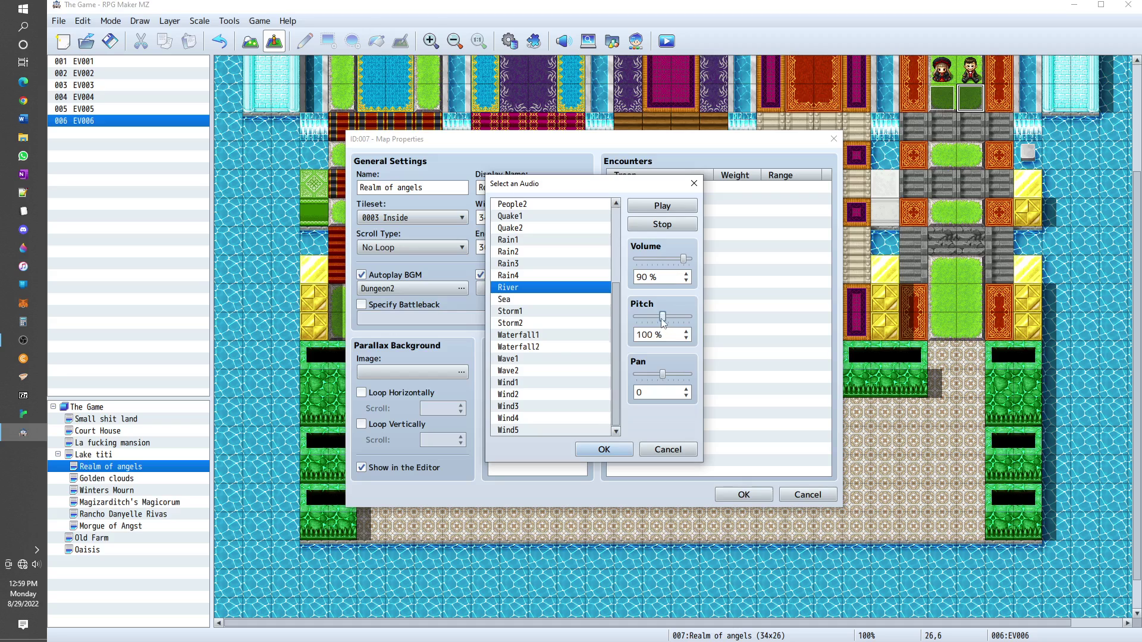
- Try Waterfall1 and Waterfall2 as the background sound, giving Waterfall2 a pitch of 70% and a volume of 55%
{"action": "left_click", "coordinate": [538, 335]}
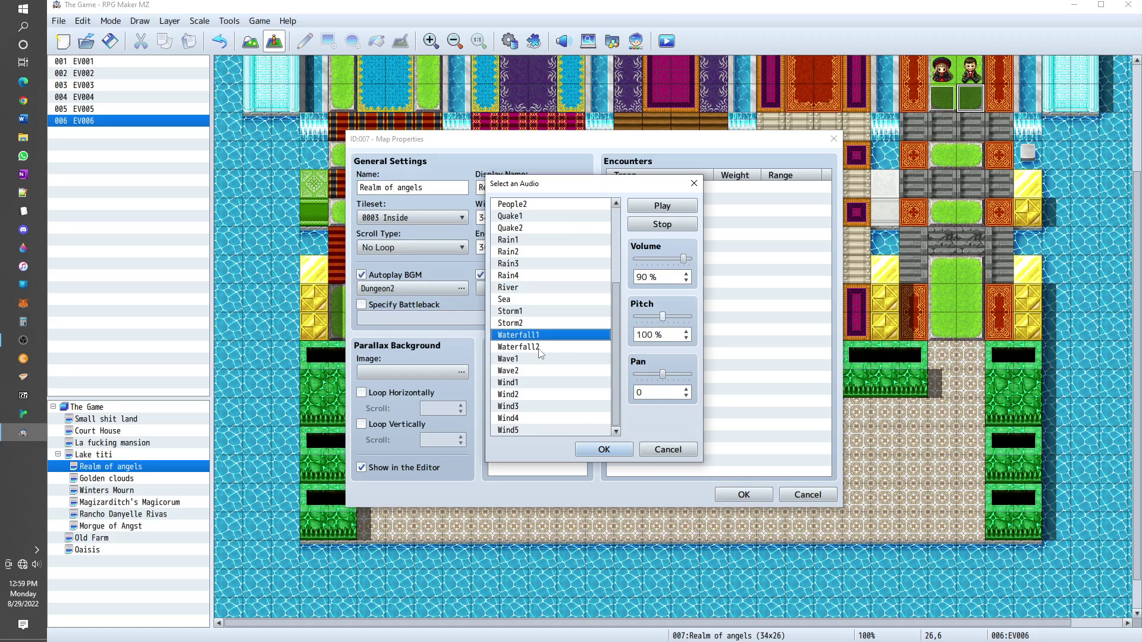
{"action": "left_click", "coordinate": [540, 348]}
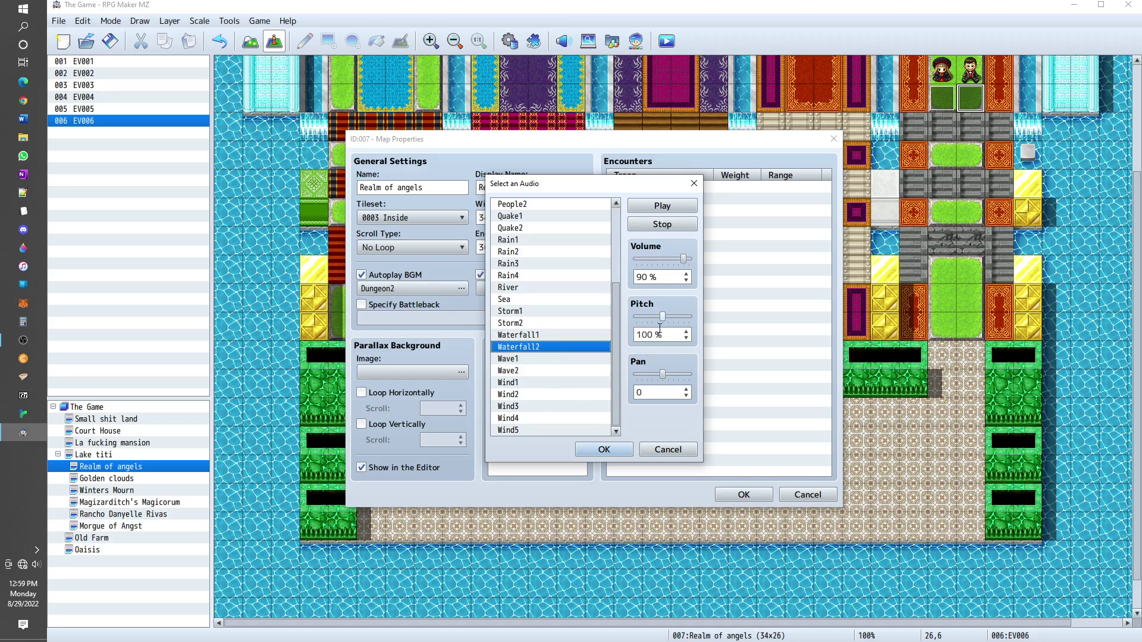
{"action": "mouse_move", "coordinate": [662, 317]}
{"action": "left_mouse_down"}
{"action": "mouse_move", "coordinate": [642, 317]}
{"action": "mouse_move", "coordinate": [697, 326]}
{"action": "mouse_move", "coordinate": [650, 331]}
{"action": "left_mouse_up"}
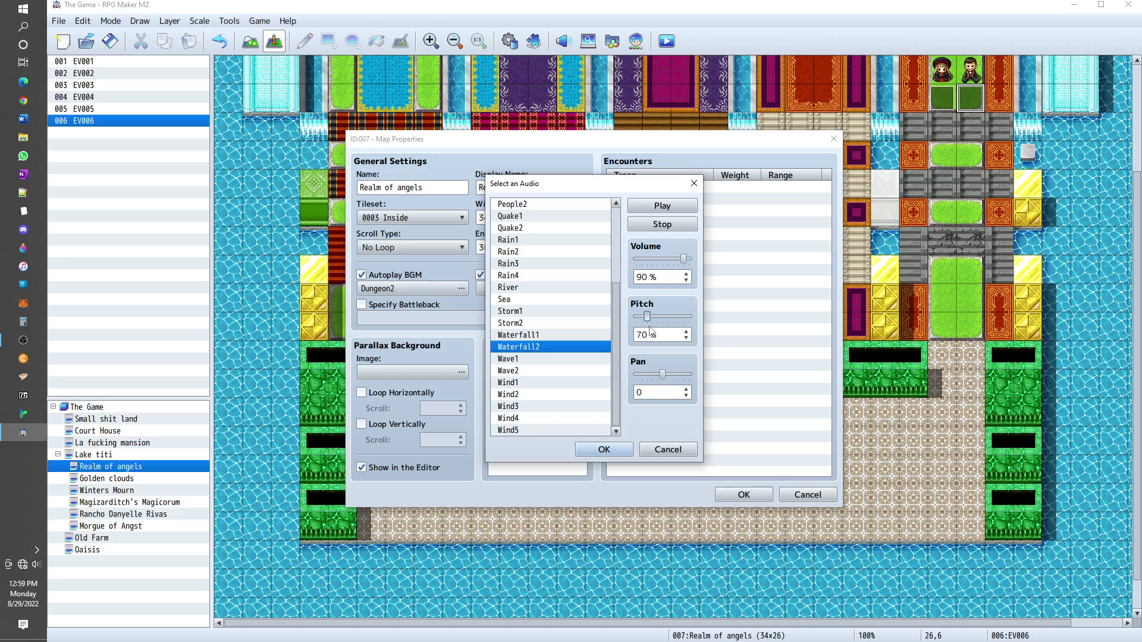
{"action": "mouse_move", "coordinate": [683, 261]}
{"action": "left_mouse_down"}
{"action": "mouse_move", "coordinate": [652, 269]}
{"action": "mouse_move", "coordinate": [666, 266]}
{"action": "left_mouse_up"}
- Preview the Wave1, Wave2, Wind1, Wind2, Wind3 and Wind4 background sounds
{"action": "left_click", "coordinate": [532, 360]}
{"action": "left_click", "coordinate": [534, 371]}
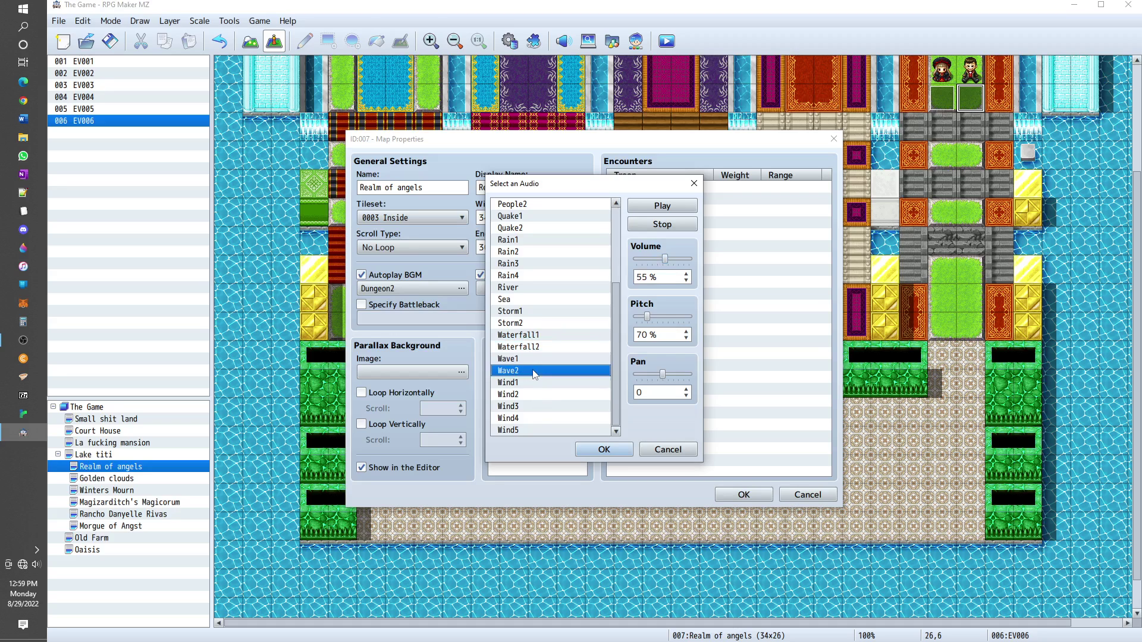
{"action": "left_click", "coordinate": [536, 383]}
{"action": "left_click", "coordinate": [539, 395]}
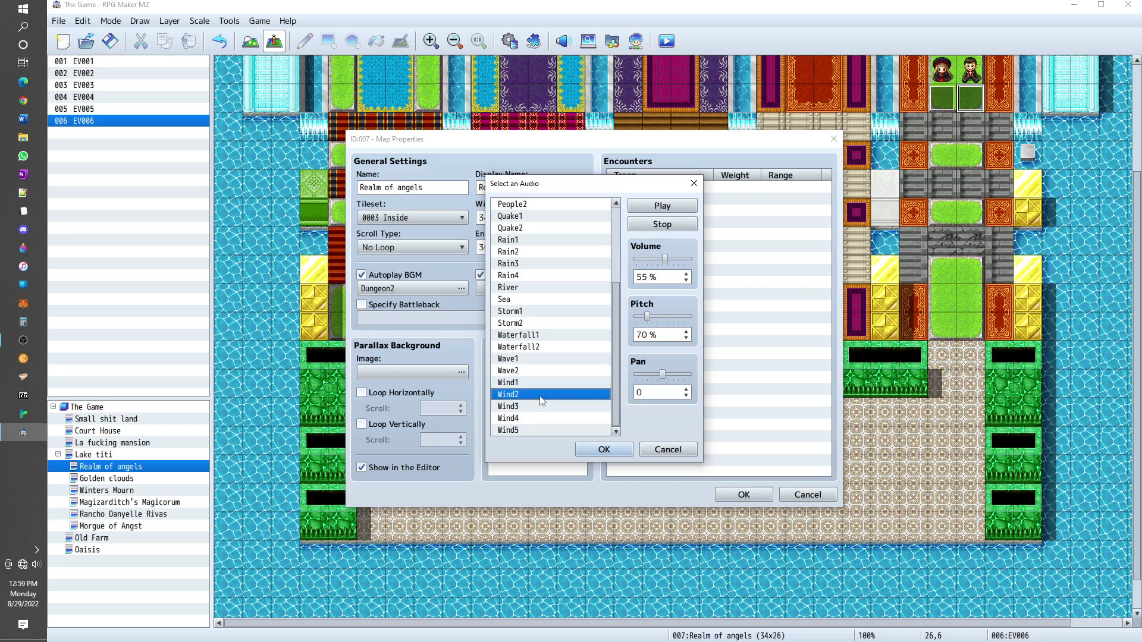
{"action": "left_click", "coordinate": [545, 408]}
{"action": "left_click", "coordinate": [547, 419]}
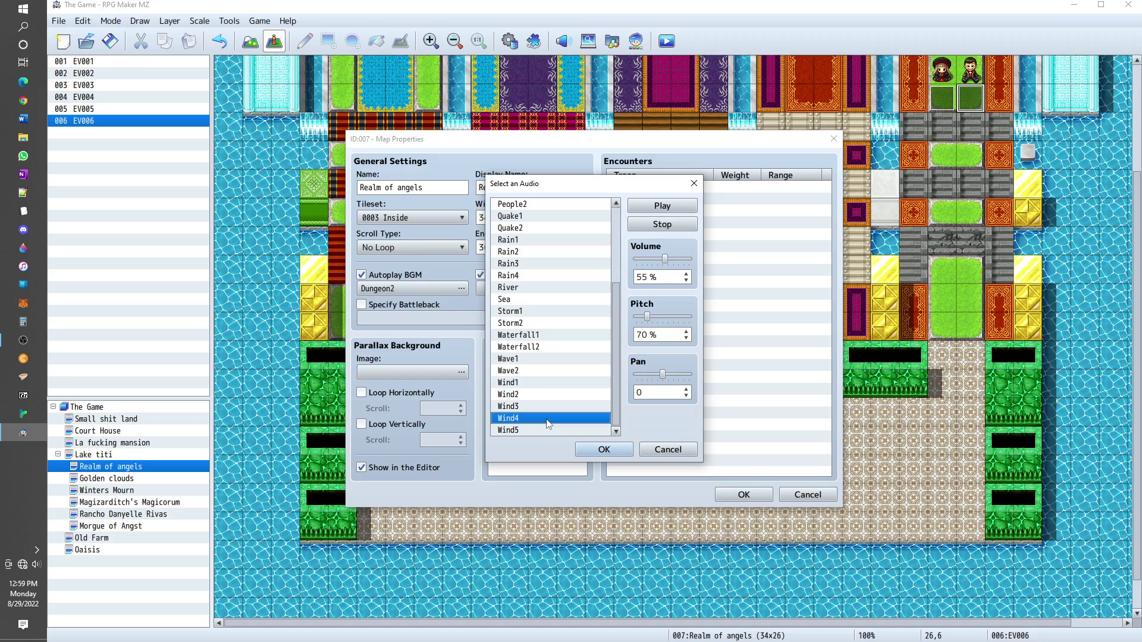
- Set Wind5 as the map's background sound with a volume of 70% and a pitch of 70%
{"action": "left_click", "coordinate": [546, 430]}
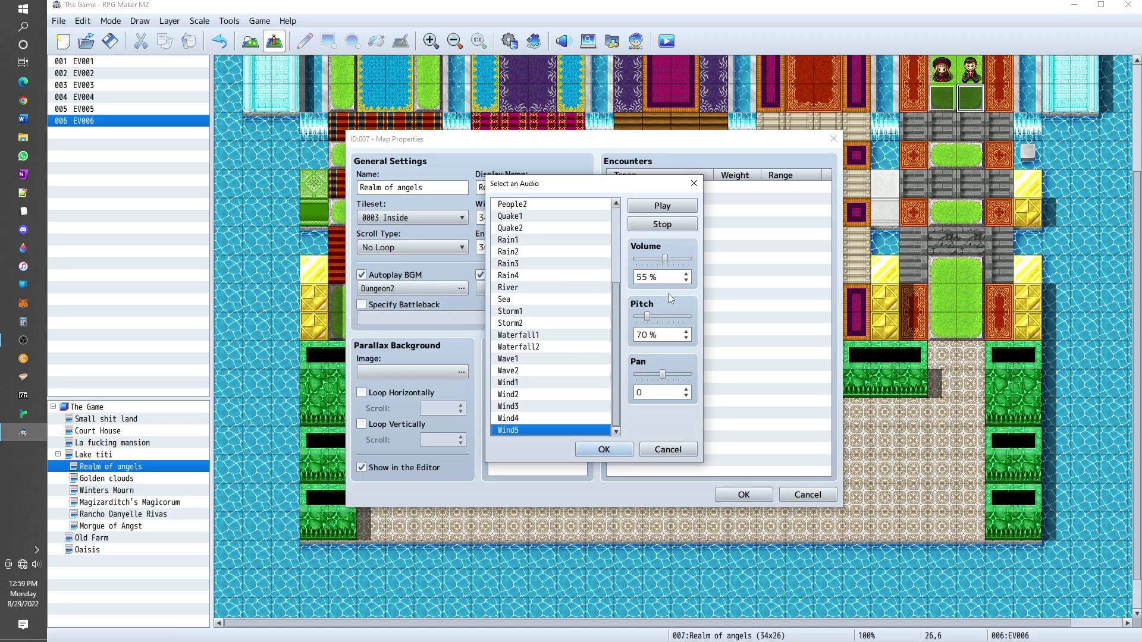
{"action": "mouse_move", "coordinate": [669, 267]}
{"action": "left_mouse_down"}
{"action": "mouse_move", "coordinate": [695, 262]}
{"action": "mouse_move", "coordinate": [673, 263]}
{"action": "left_mouse_up"}
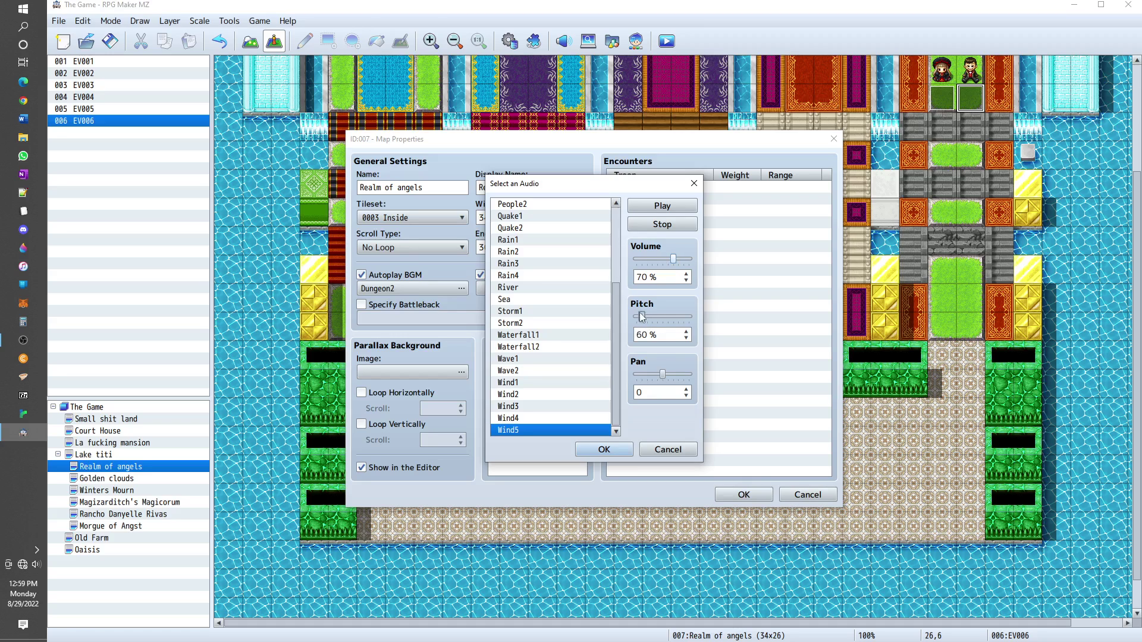
{"action": "mouse_move", "coordinate": [647, 316]}
{"action": "left_mouse_down"}
{"action": "mouse_move", "coordinate": [726, 316]}
{"action": "mouse_move", "coordinate": [651, 323]}
{"action": "left_mouse_up"}
{"action": "left_click", "coordinate": [594, 454]}
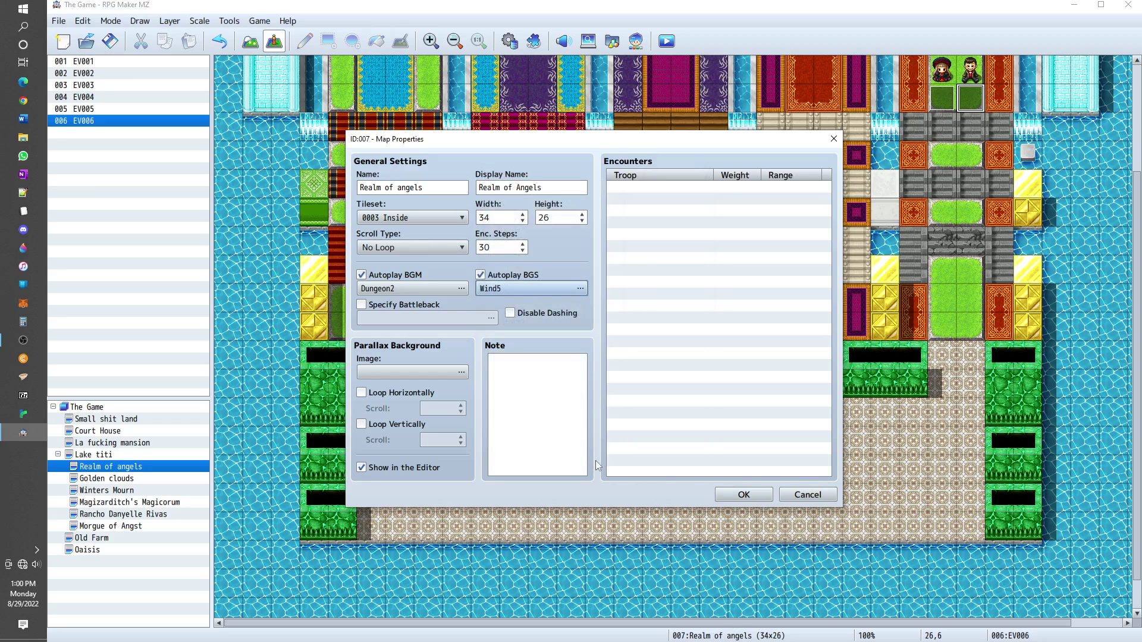
- Recheck the Dungeon2 music and Wind5 sound selections, stop the audio playback, and apply the Realm of angels map properties
{"action": "left_click", "coordinate": [440, 294]}
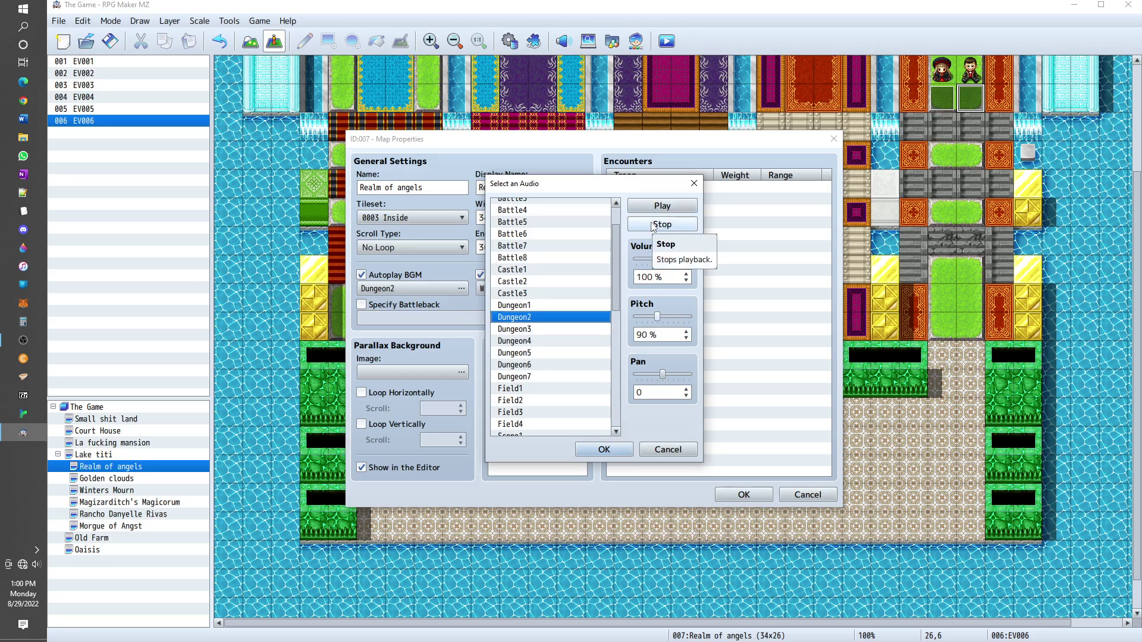
{"action": "left_click", "coordinate": [603, 447]}
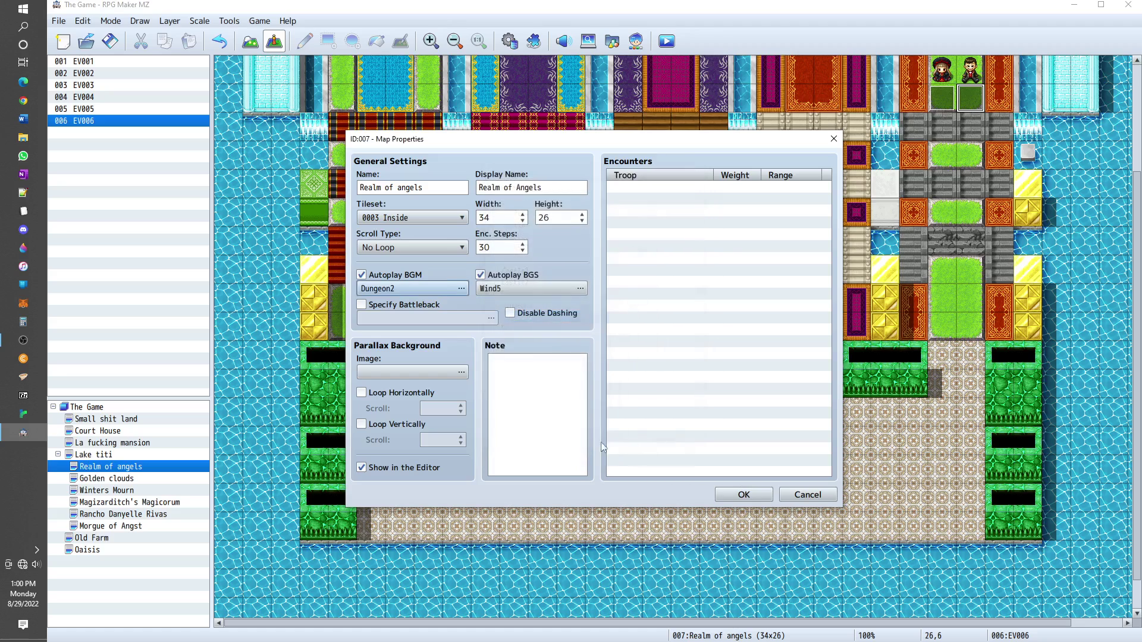
{"action": "left_click", "coordinate": [533, 290]}
{"action": "left_click", "coordinate": [662, 225]}
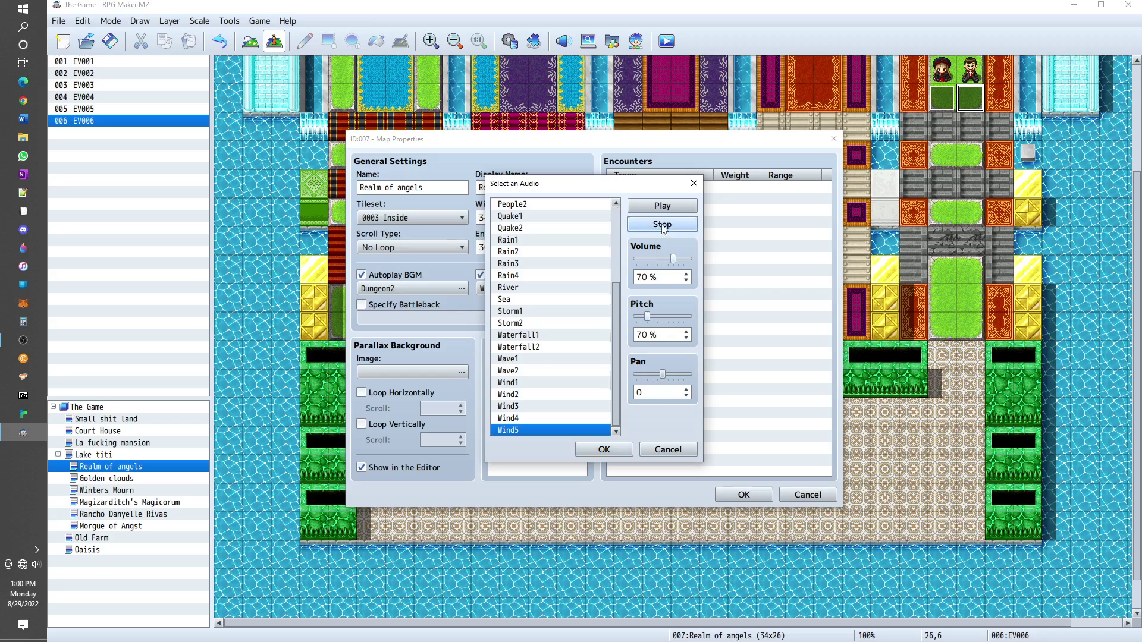
{"action": "left_click", "coordinate": [602, 449]}
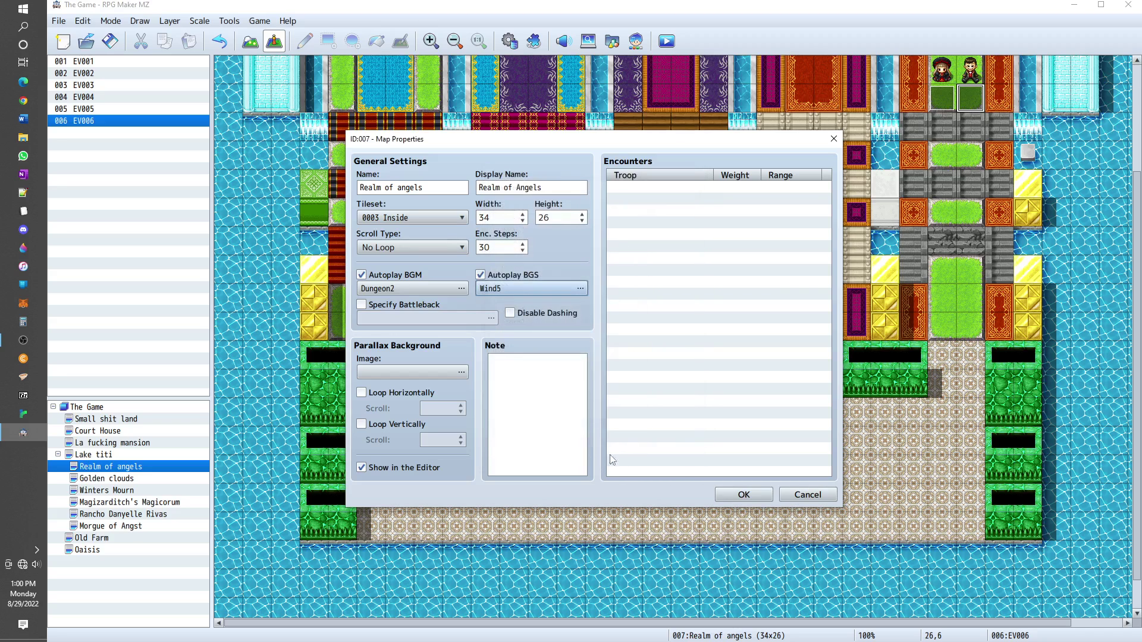
{"action": "left_click", "coordinate": [749, 496]}
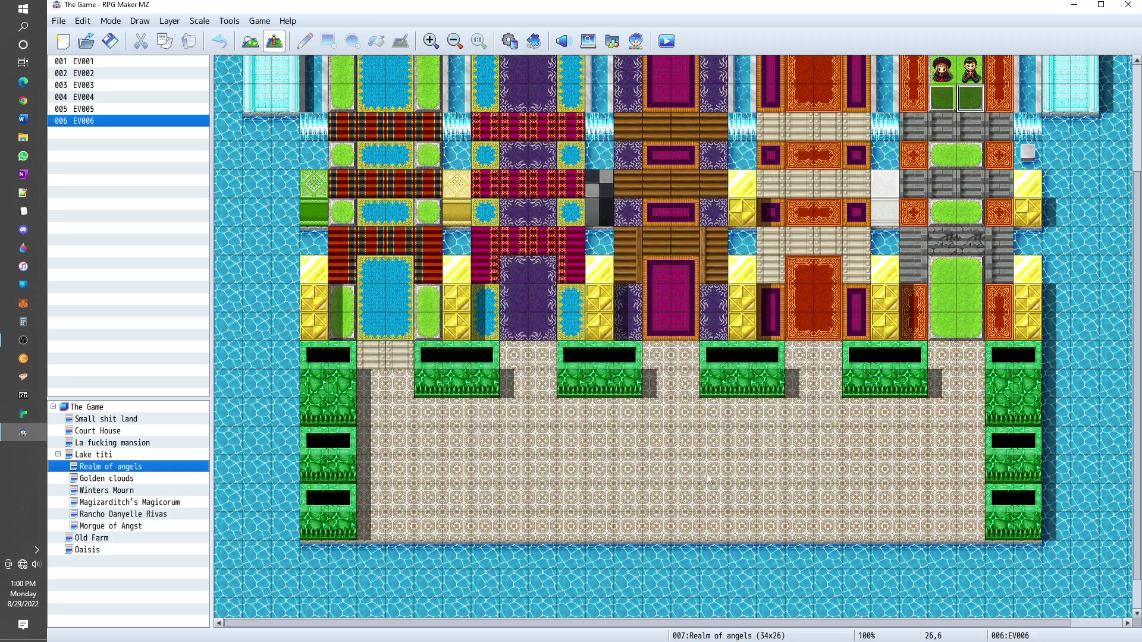
- Open the properties of the Golden clouds map and enable Autoplay BGM
{"action": "scroll", "coordinate": [620, 484], "scroll_direction": "up", "scroll_amount": 5}
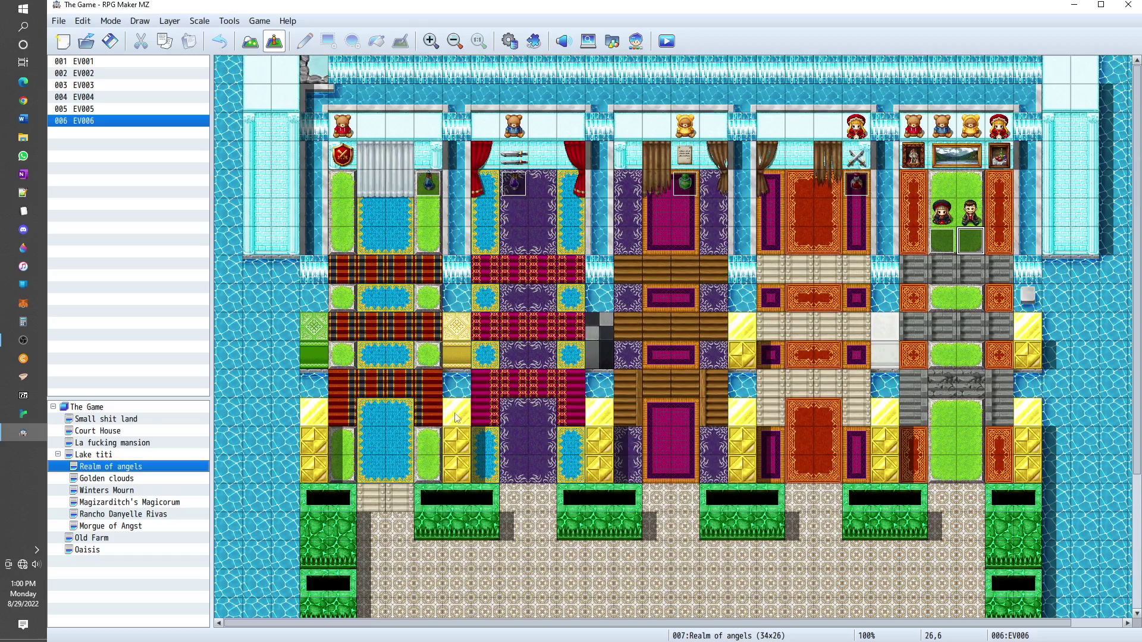
{"action": "left_click", "coordinate": [122, 479]}
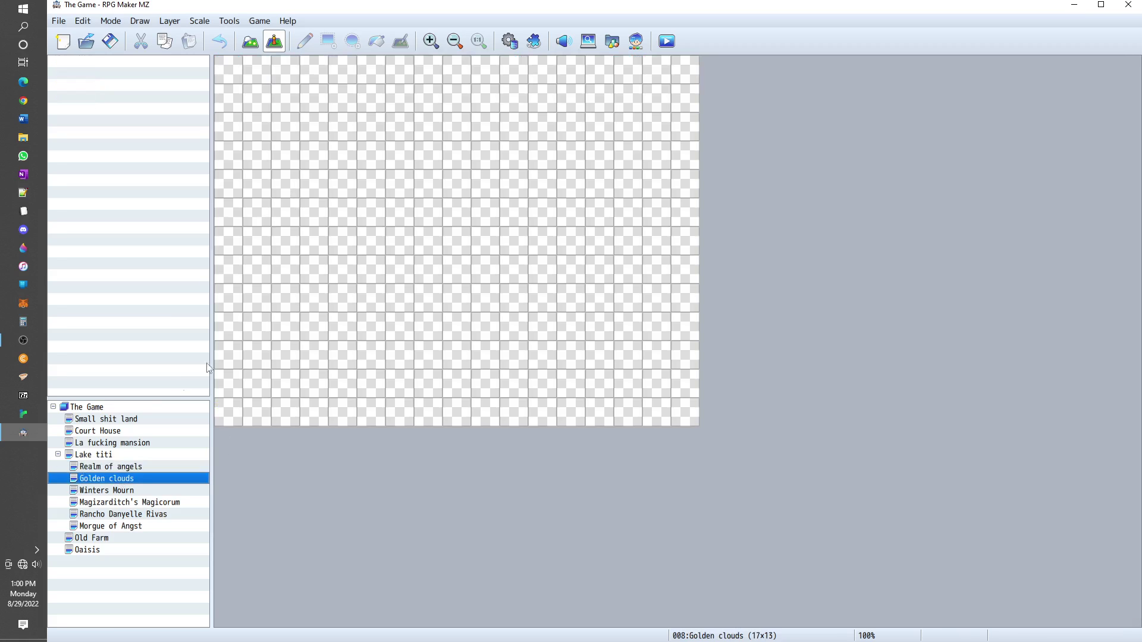
{"action": "double_click", "coordinate": [105, 479]}
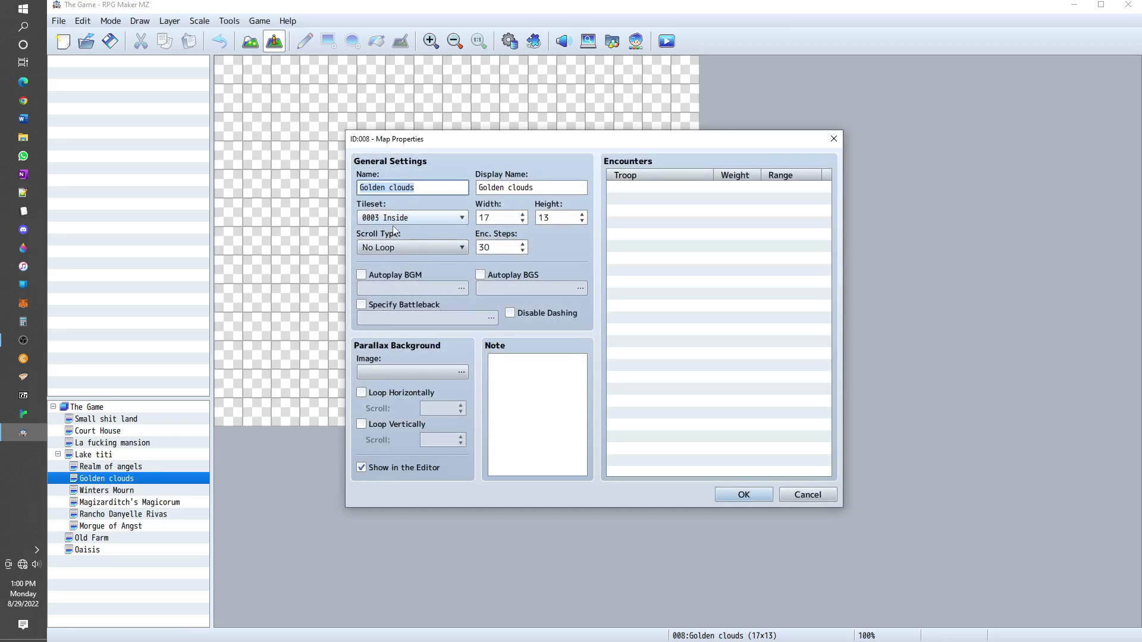
{"action": "key", "text": "End"}
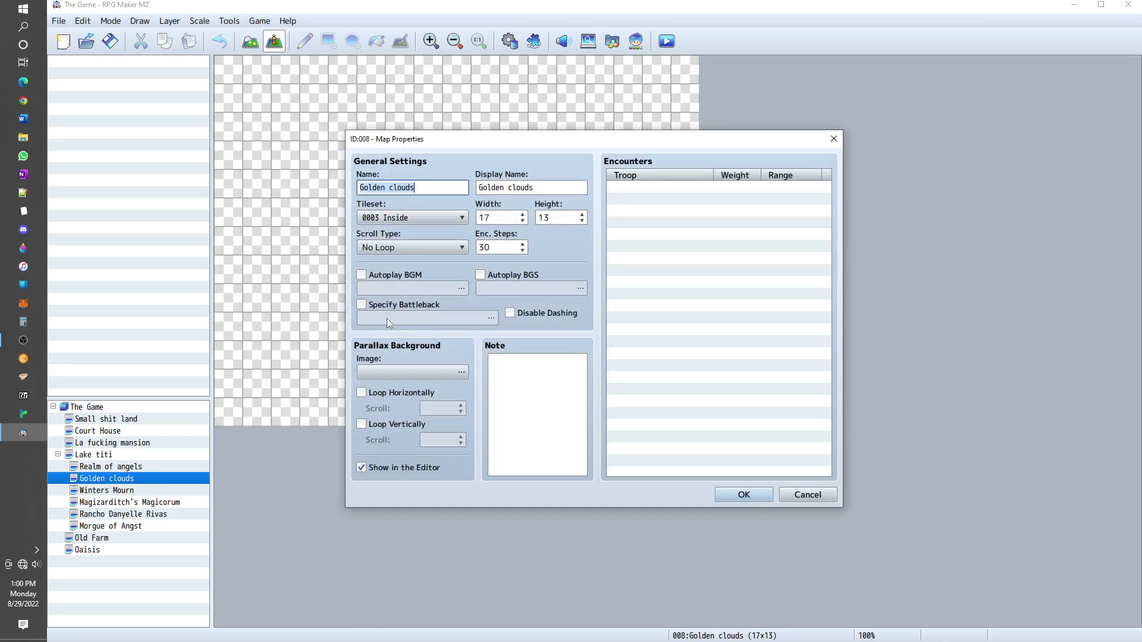
{"action": "left_click", "coordinate": [360, 275]}
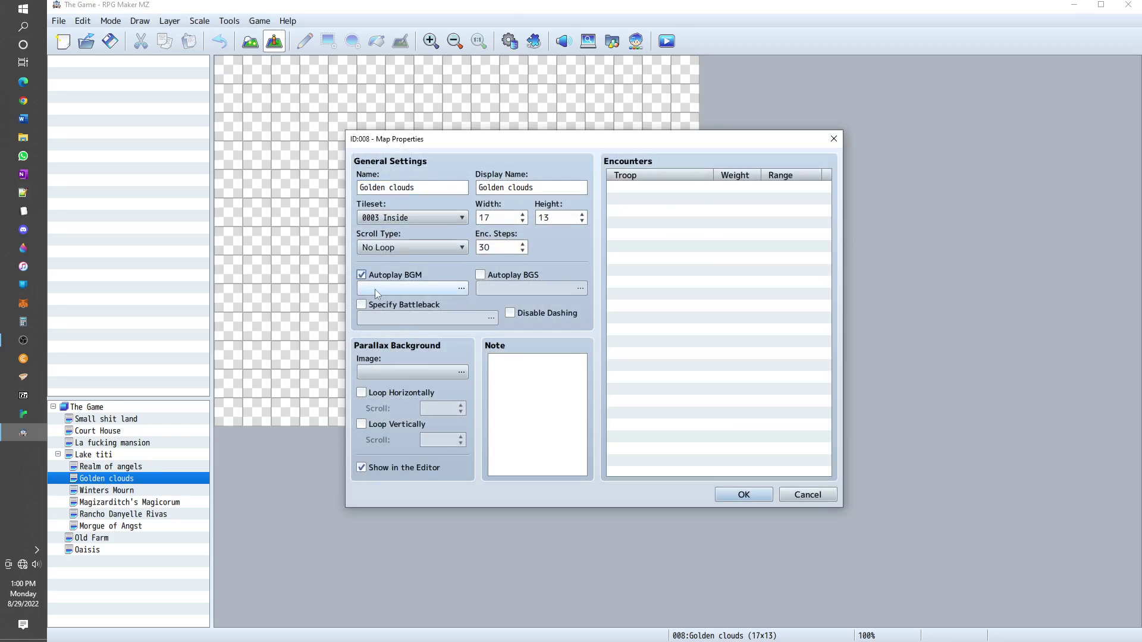
- Preview Battle7 and Battle5 as the background music, and try Battle7 at 60% pitch
{"action": "left_click", "coordinate": [376, 289]}
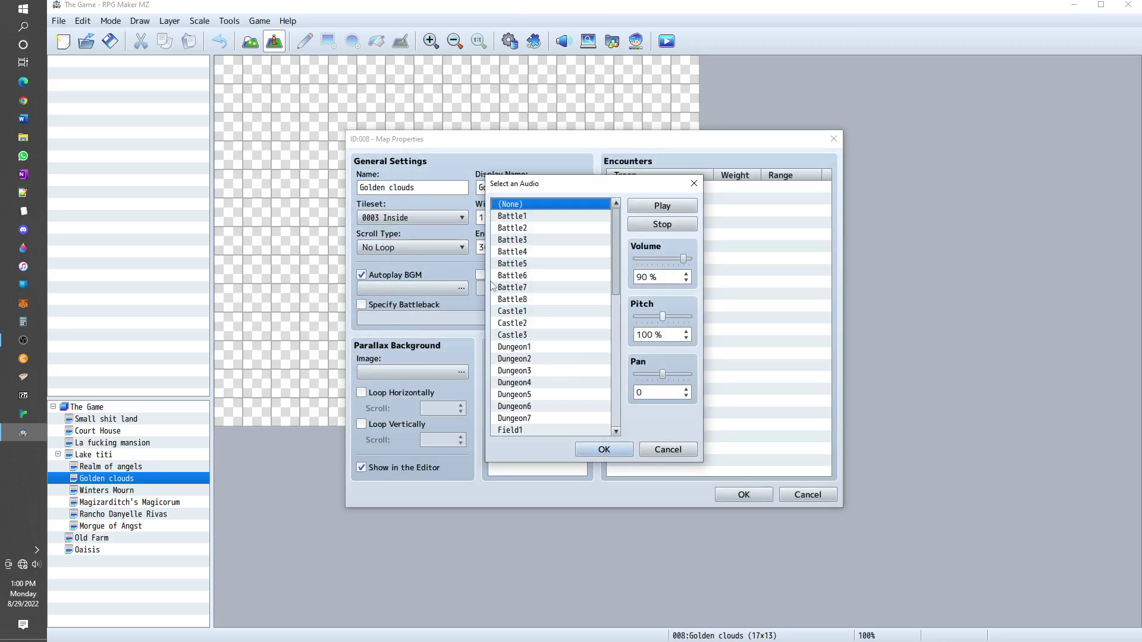
{"action": "left_click", "coordinate": [512, 288]}
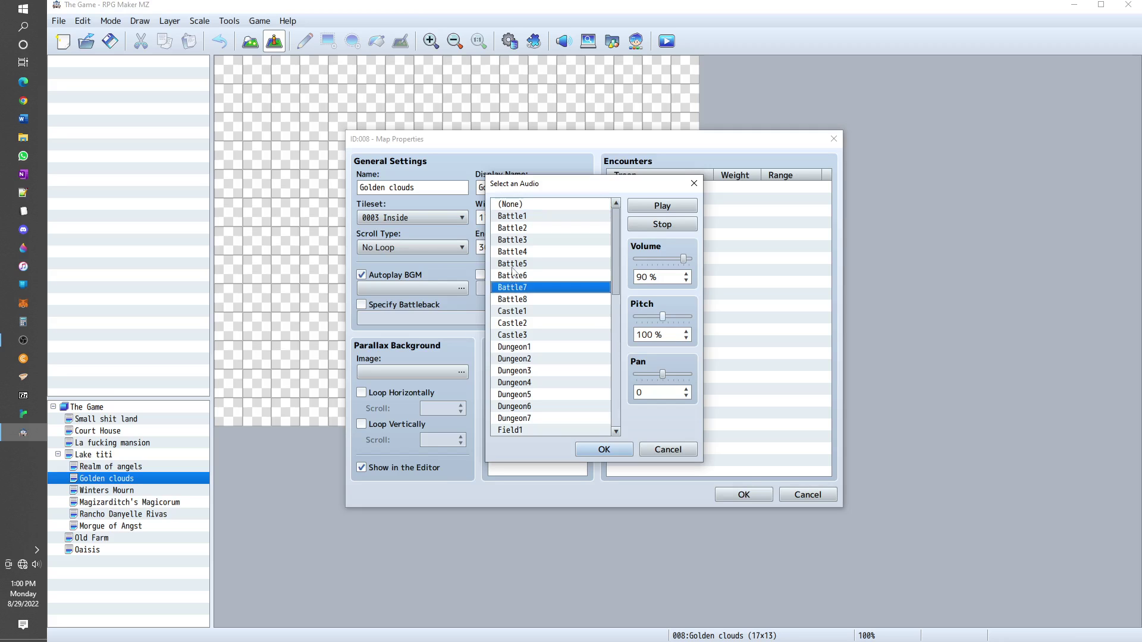
{"action": "left_click", "coordinate": [512, 268]}
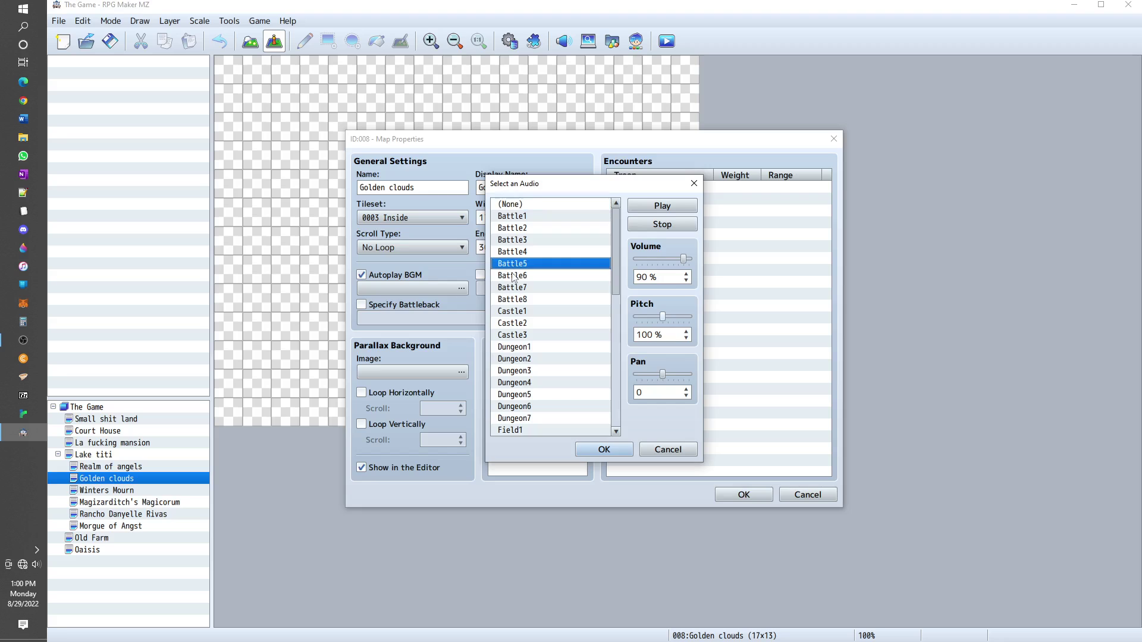
{"action": "left_click", "coordinate": [522, 290]}
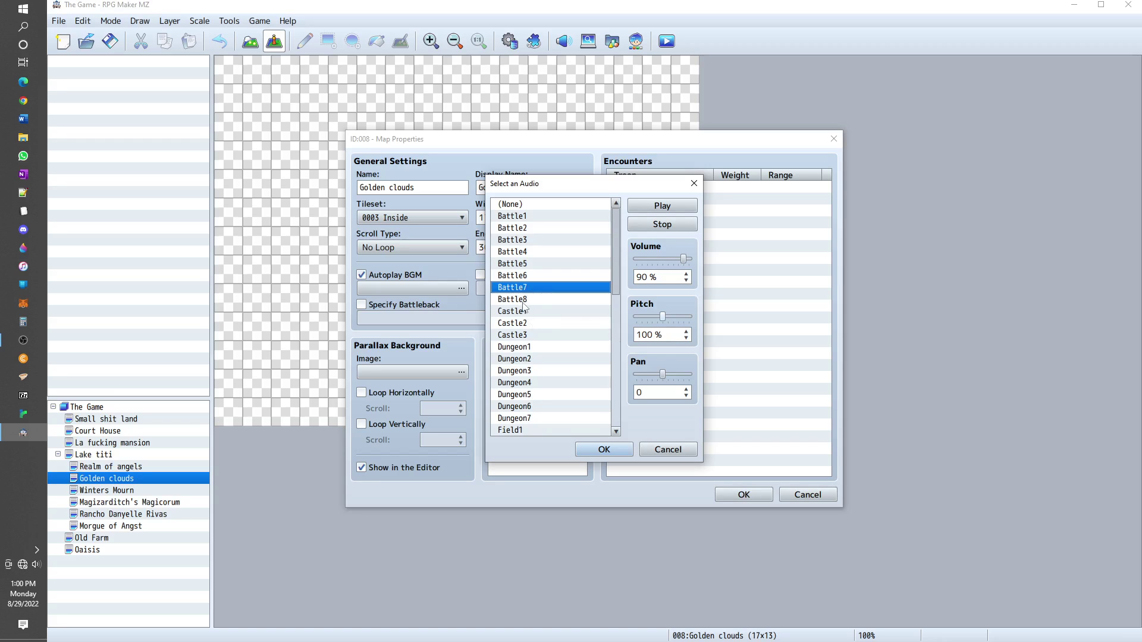
{"action": "left_click", "coordinate": [662, 317]}
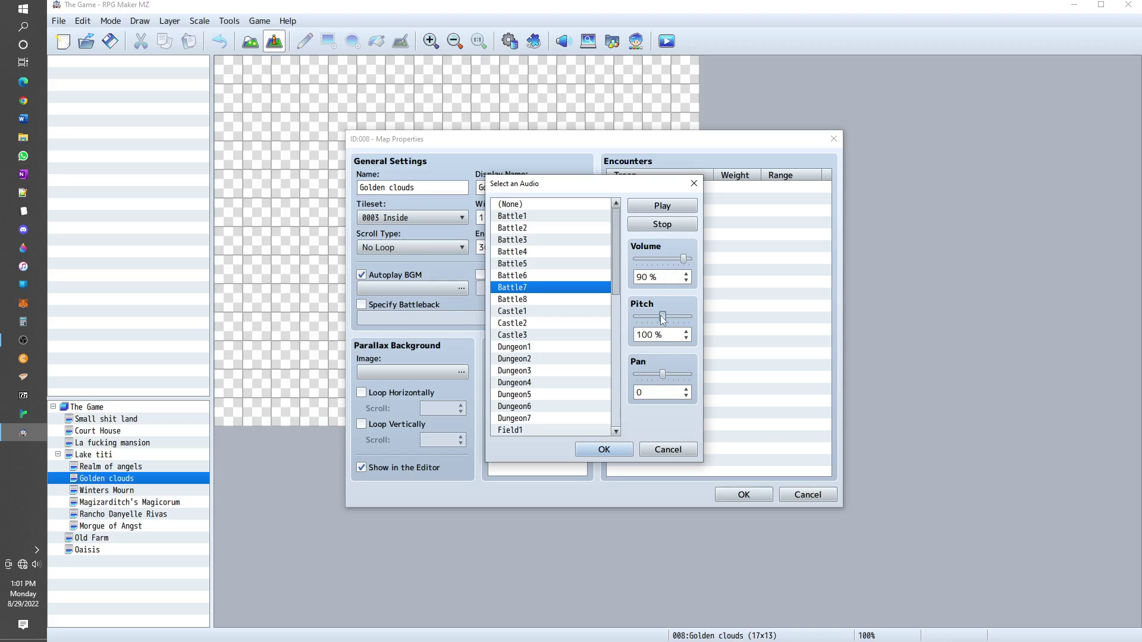
{"action": "left_click_drag", "start_coordinate": [662, 319], "coordinate": [639, 326]}
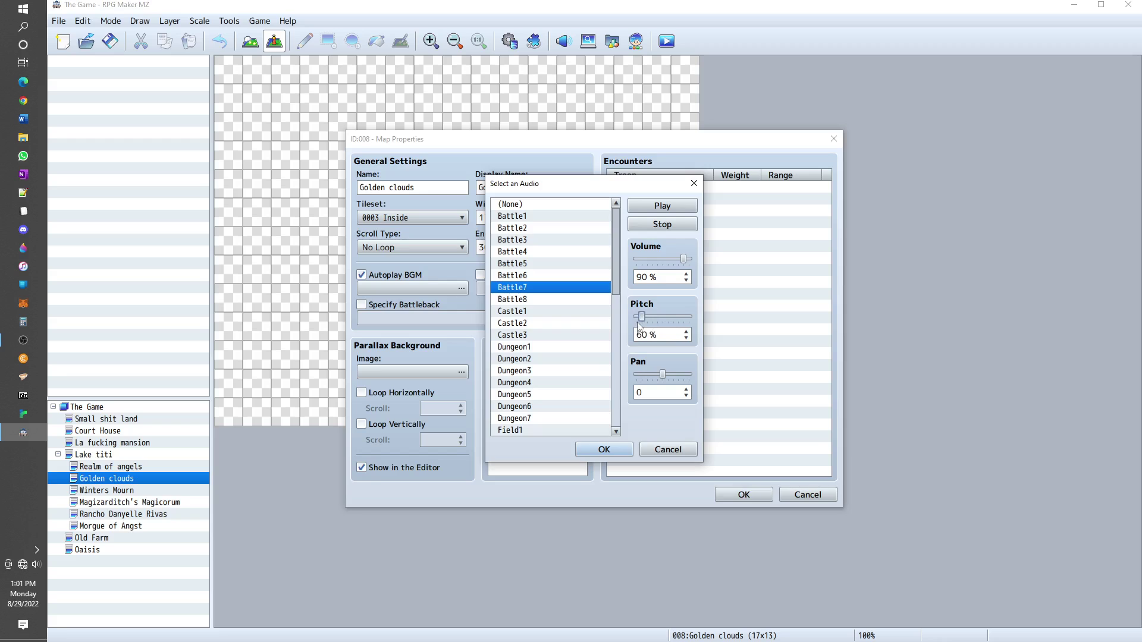
- Set Battle8 as the Golden clouds background music with a pitch of 90%
{"action": "left_click", "coordinate": [534, 300]}
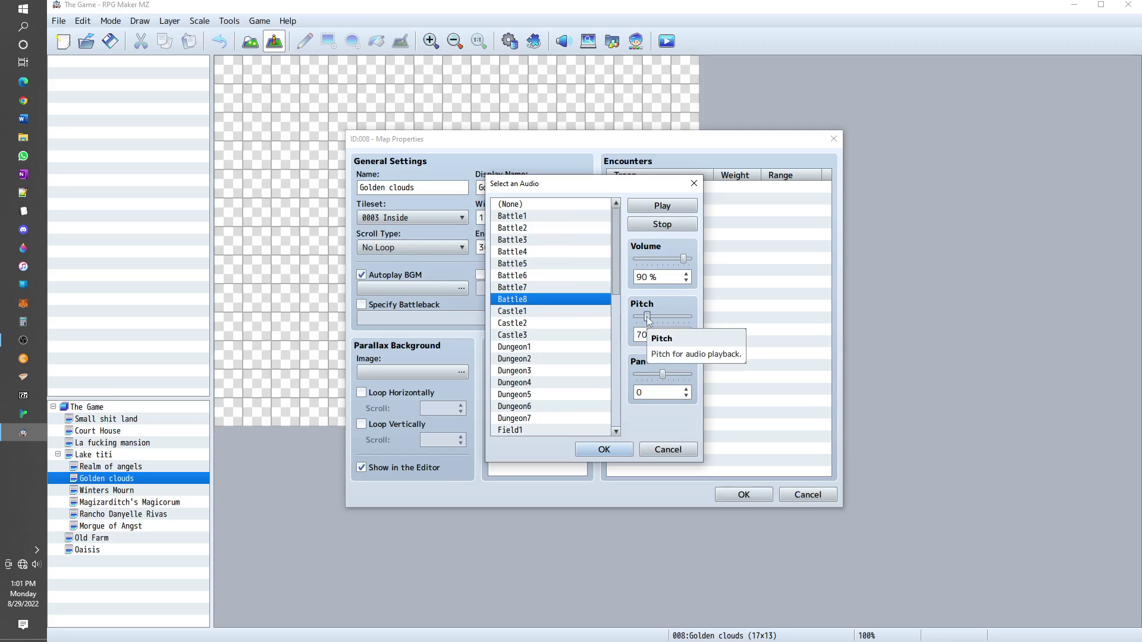
{"action": "left_click_drag", "start_coordinate": [646, 317], "coordinate": [660, 317]}
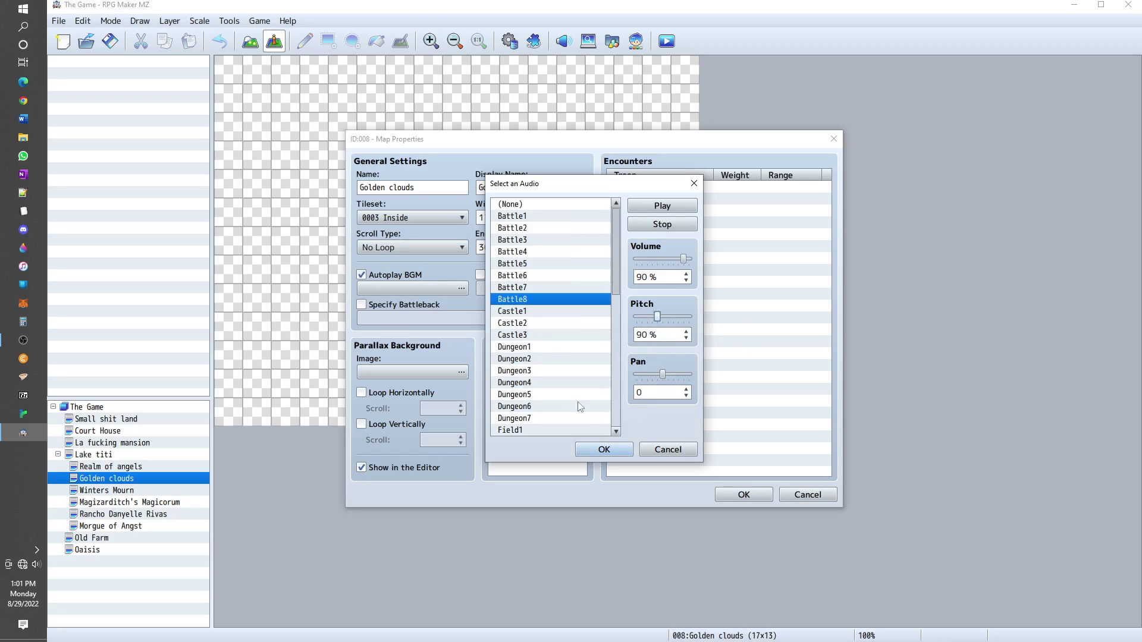
{"action": "left_click", "coordinate": [597, 455]}
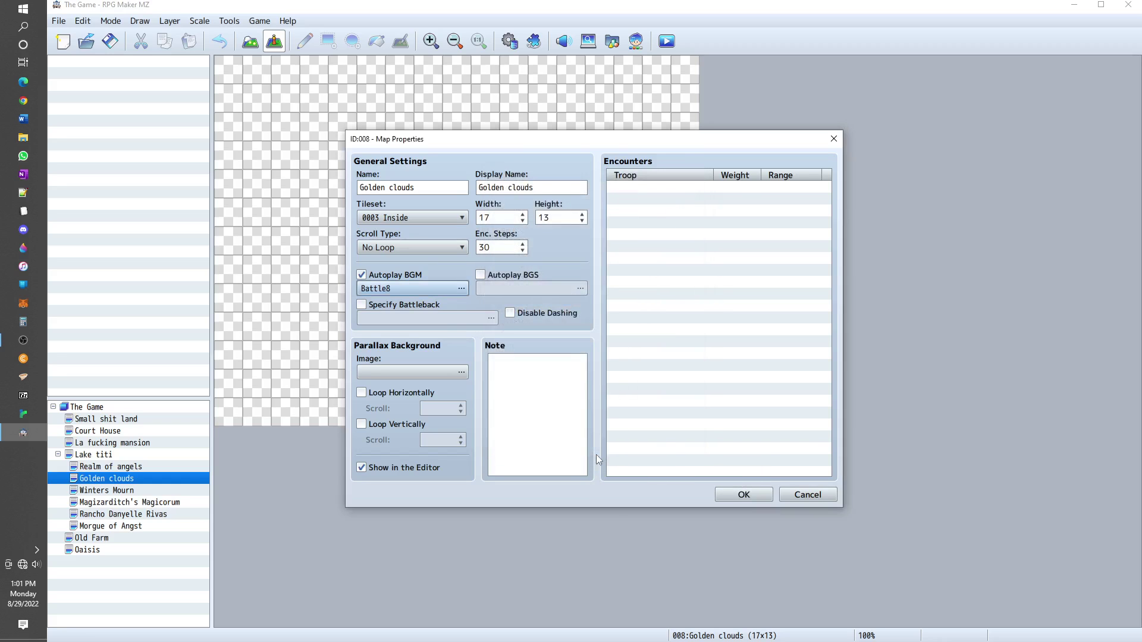
- Enable Autoplay BGS for Golden clouds and preview the Fire3 and Fire2 background sounds
{"action": "left_click", "coordinate": [479, 276]}
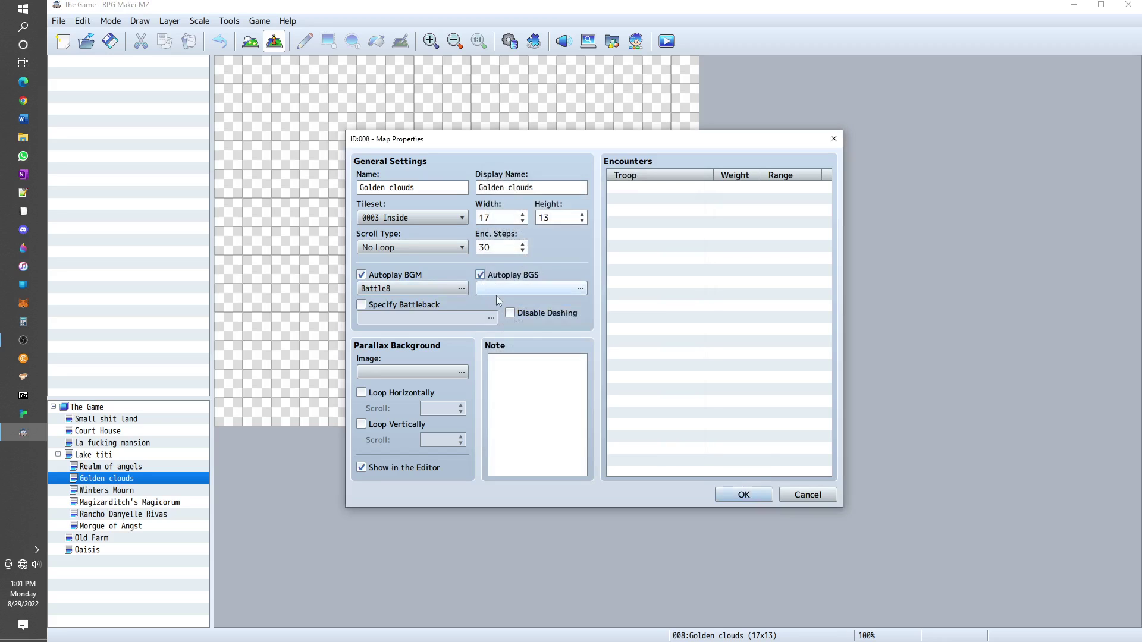
{"action": "left_click", "coordinate": [496, 293]}
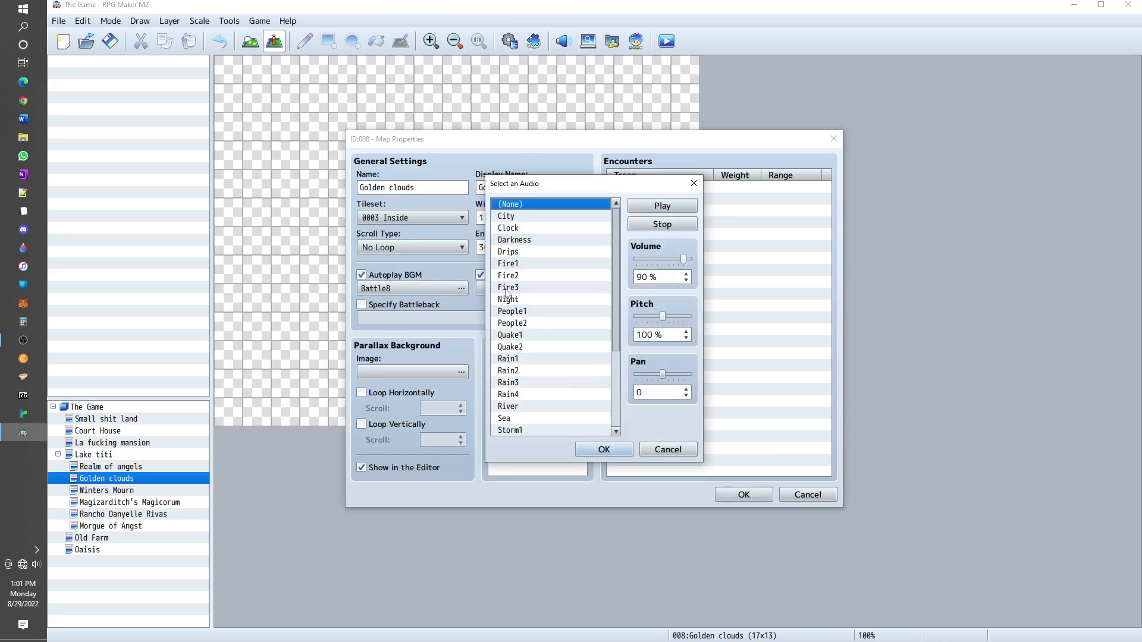
{"action": "left_click", "coordinate": [510, 288]}
{"action": "left_click", "coordinate": [514, 275]}
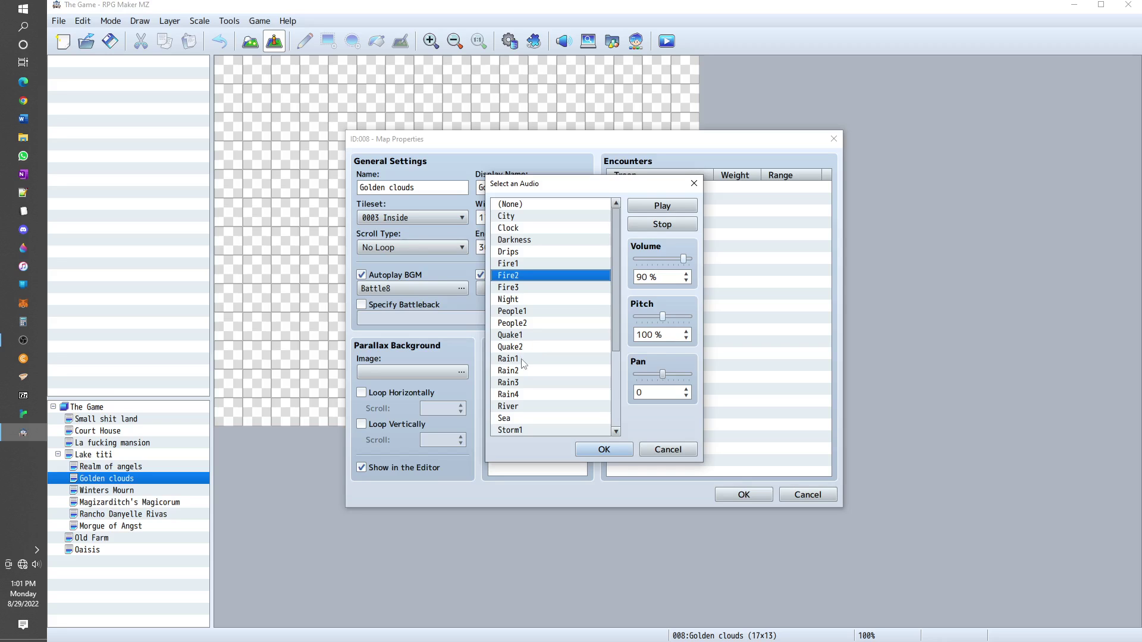
- Set Clock as the Golden clouds background sound and apply the map properties
{"action": "scroll", "coordinate": [523, 363], "scroll_direction": "down", "scroll_amount": 4}
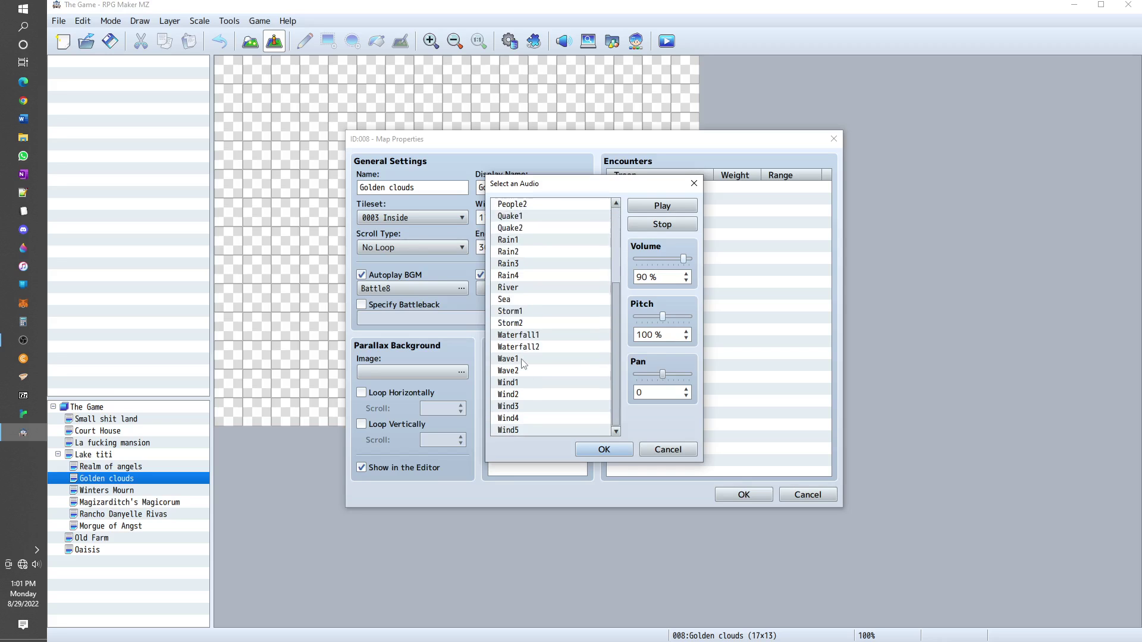
{"action": "scroll", "coordinate": [522, 365], "scroll_direction": "up", "scroll_amount": 4}
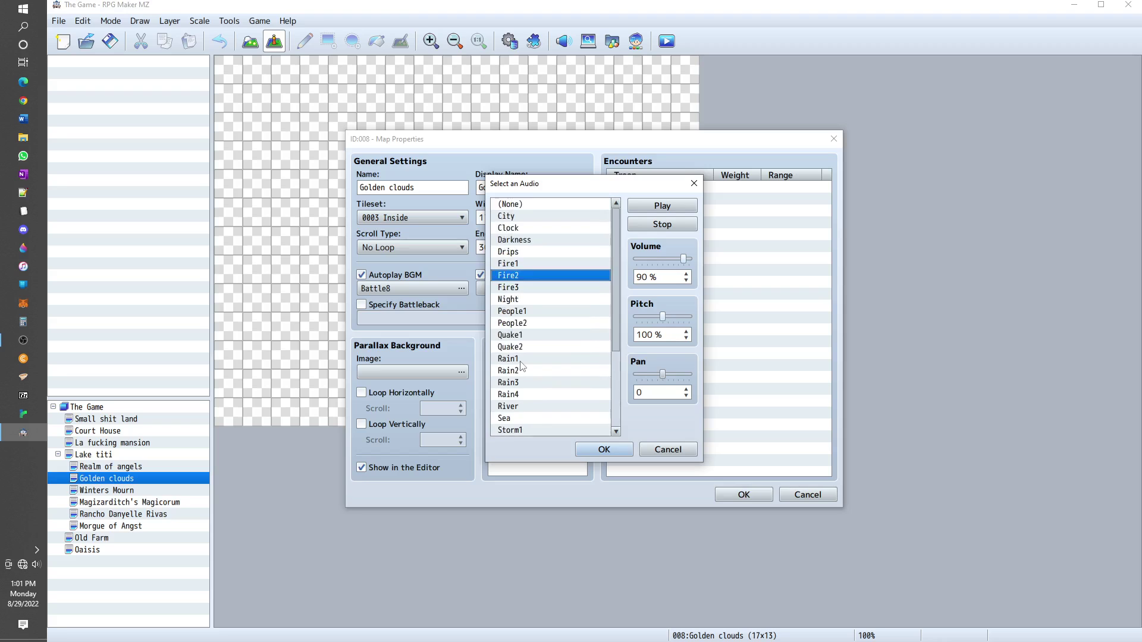
{"action": "left_click", "coordinate": [517, 228]}
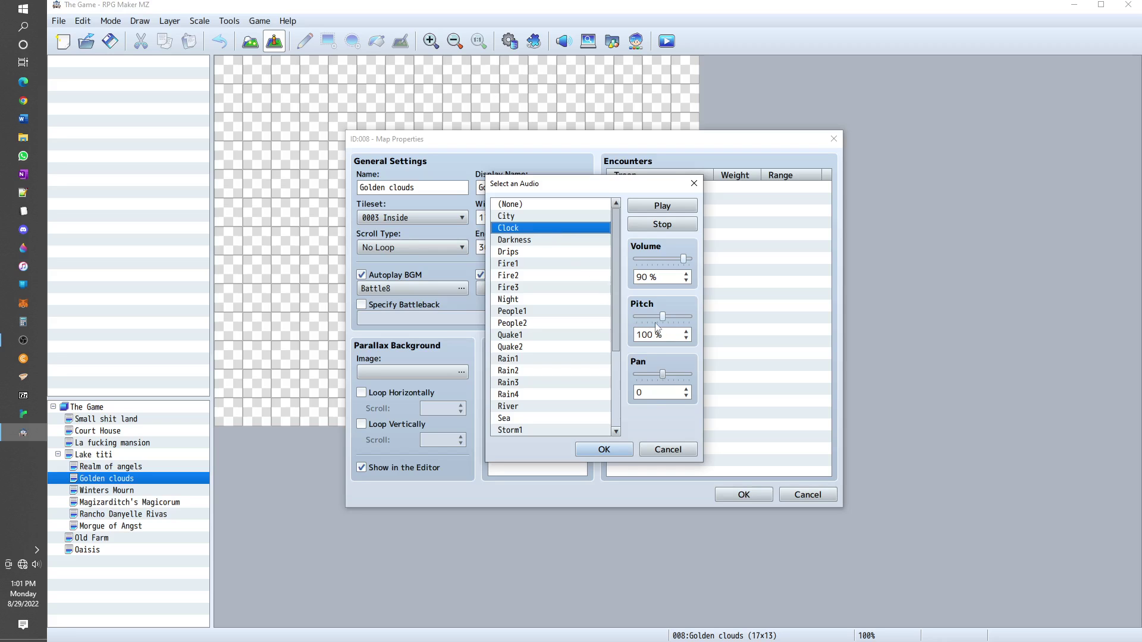
{"action": "left_click", "coordinate": [598, 452]}
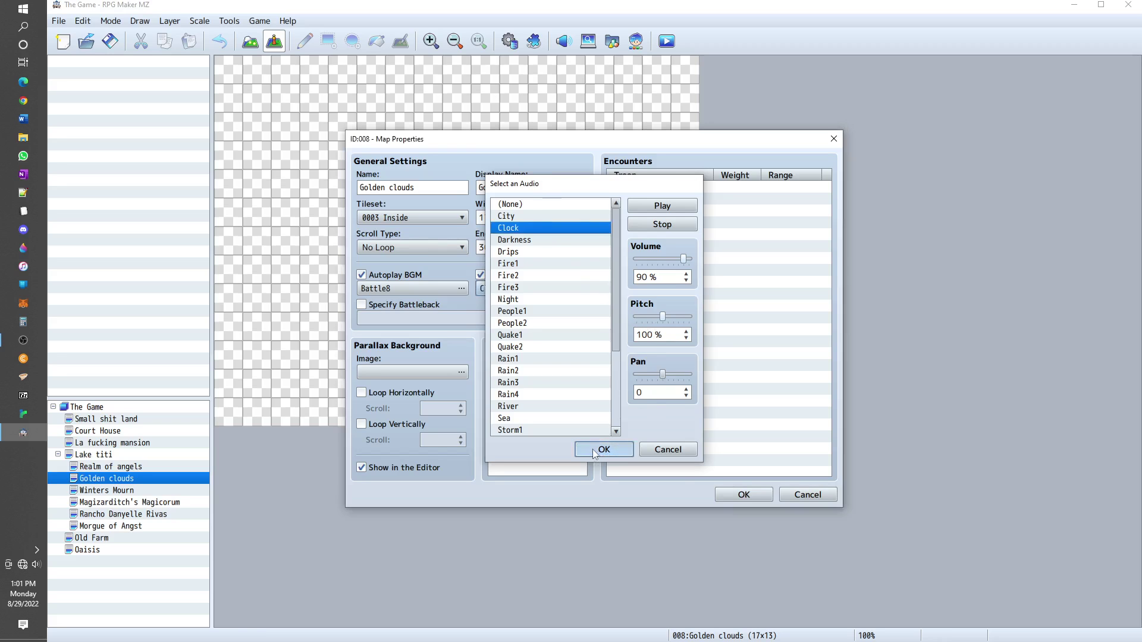
{"action": "left_click", "coordinate": [736, 499]}
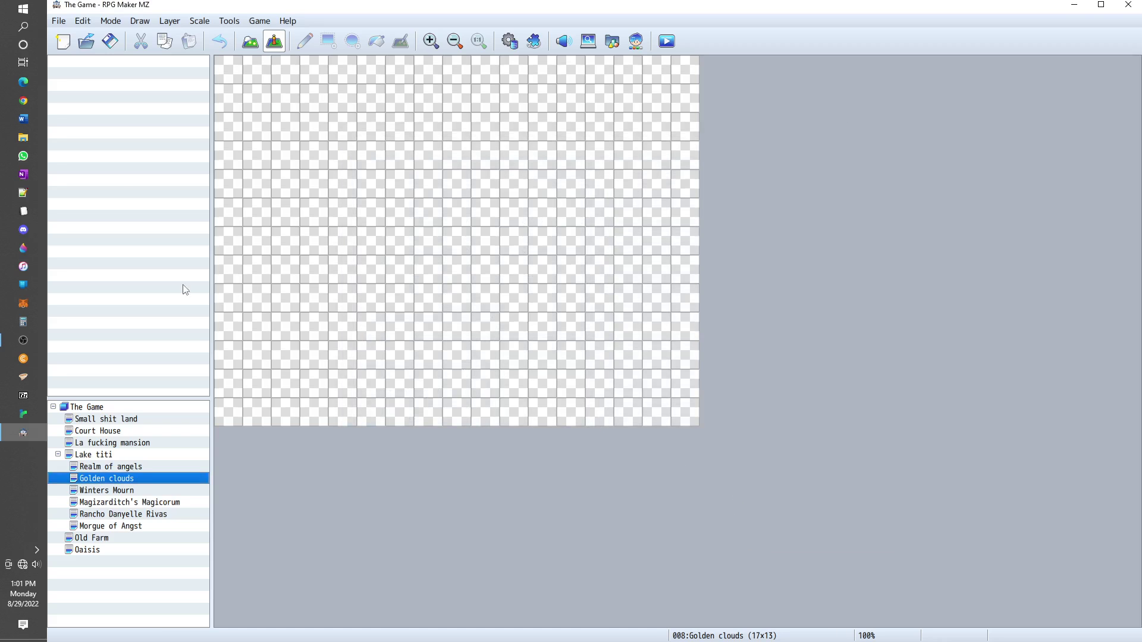
- Switch to map editing mode and change the Golden clouds tileset to 0006 SF Inside
{"action": "left_click", "coordinate": [250, 41]}
{"action": "right_click", "coordinate": [89, 483]}
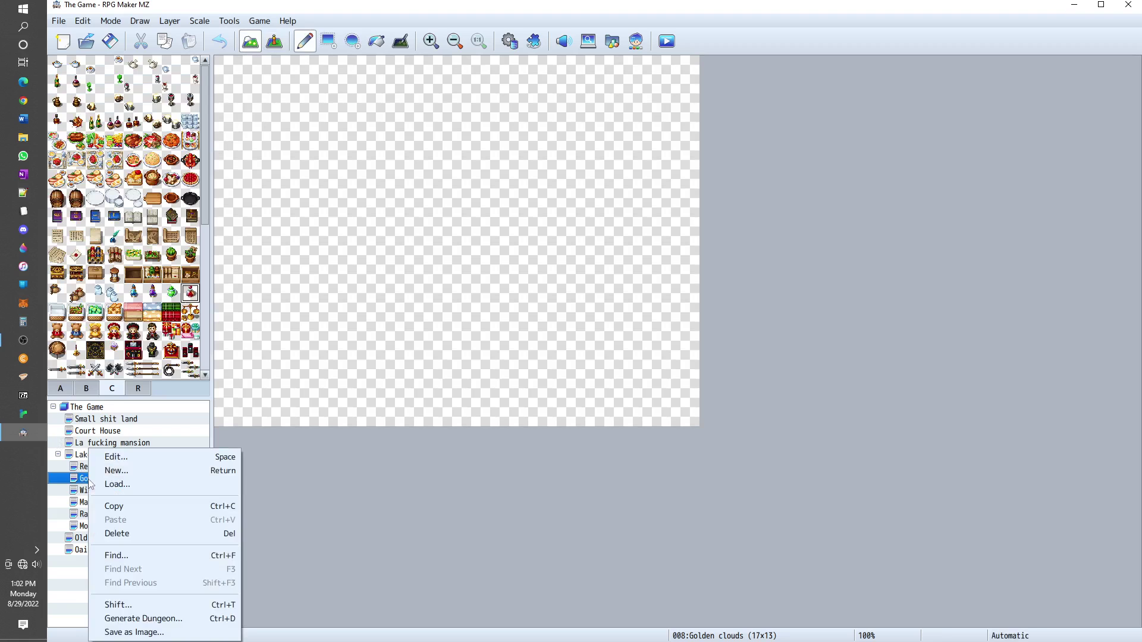
{"action": "left_click", "coordinate": [119, 459]}
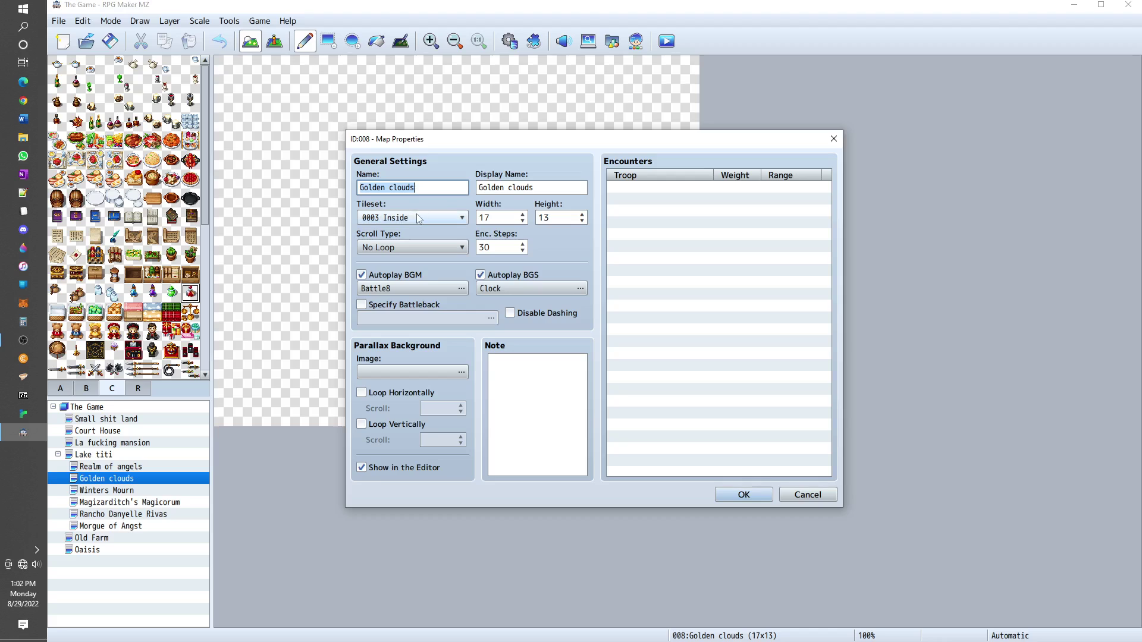
{"action": "left_click", "coordinate": [418, 218]}
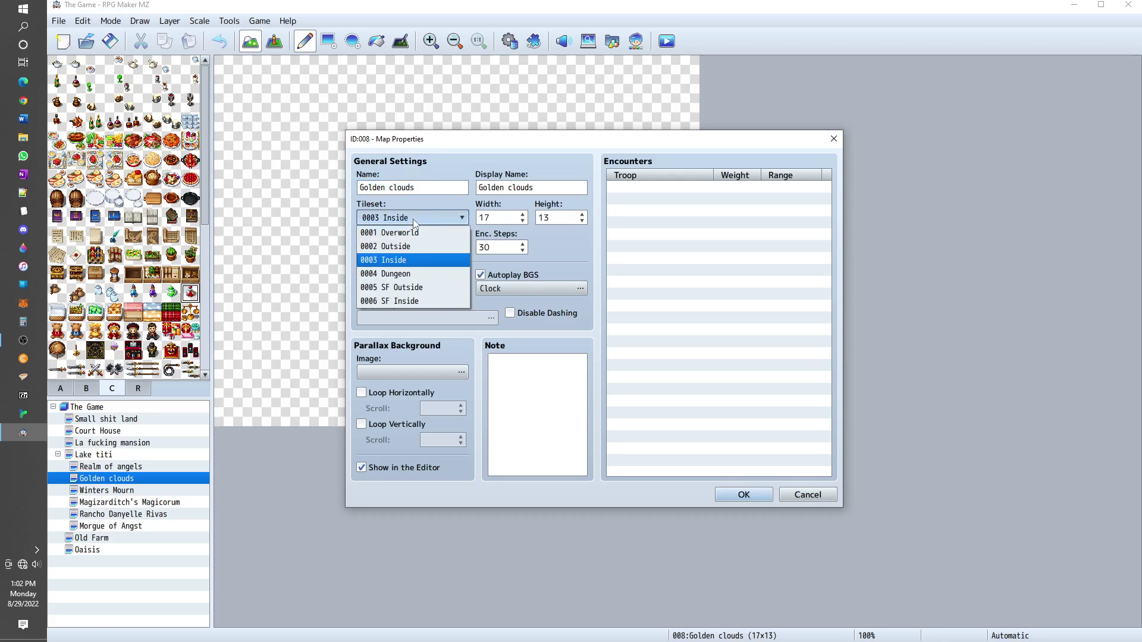
{"action": "left_click", "coordinate": [419, 301]}
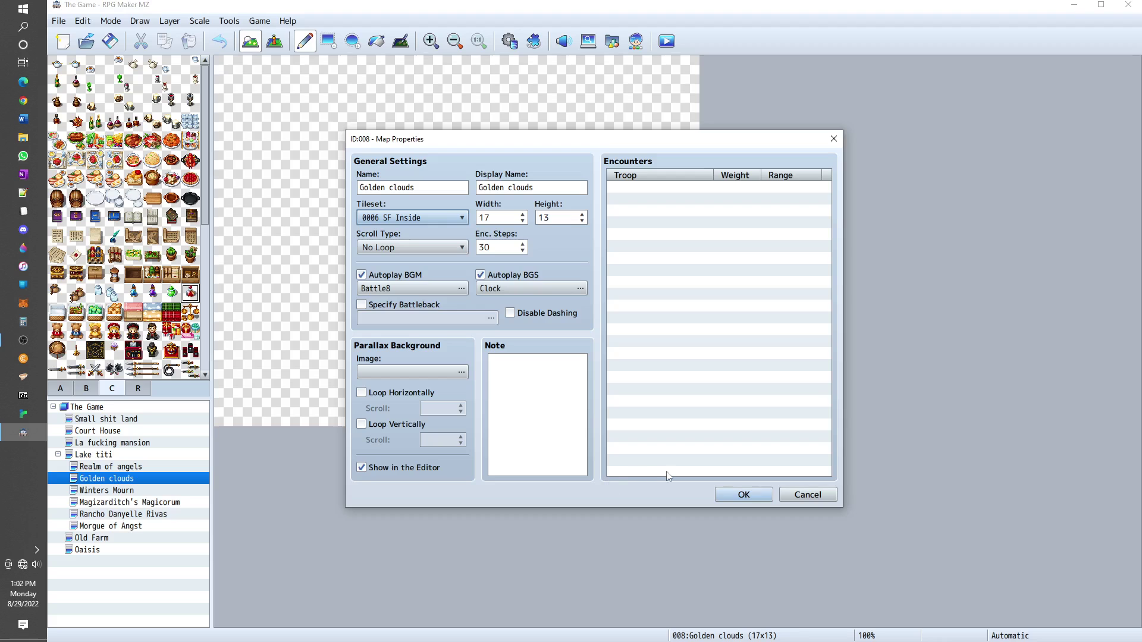
{"action": "left_click", "coordinate": [762, 499]}
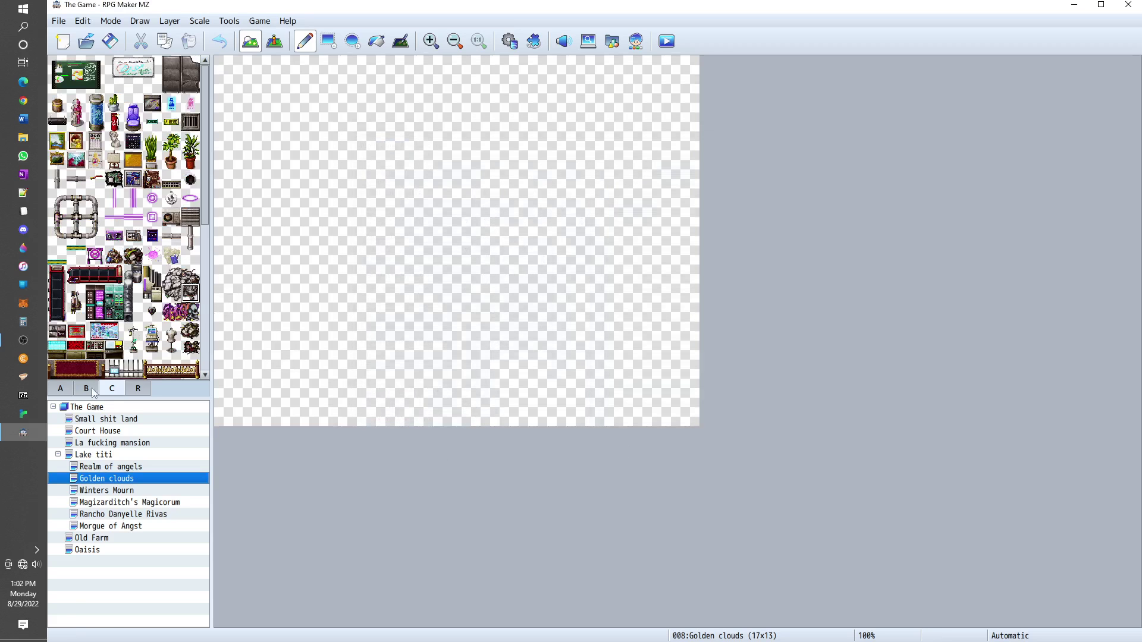
- Flood-fill the whole Golden clouds map with the blue oriental rug tile from tile set A
{"action": "left_click", "coordinate": [65, 391]}
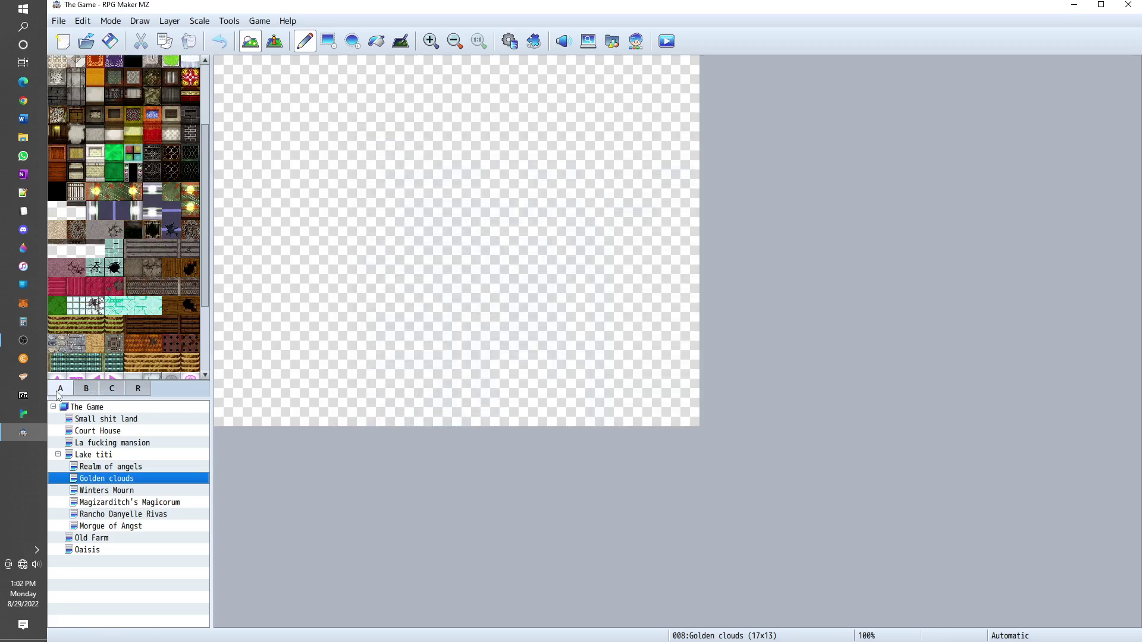
{"action": "scroll", "coordinate": [95, 297], "scroll_direction": "up", "scroll_amount": 2}
{"action": "scroll", "coordinate": [93, 295], "scroll_direction": "down", "scroll_amount": 5}
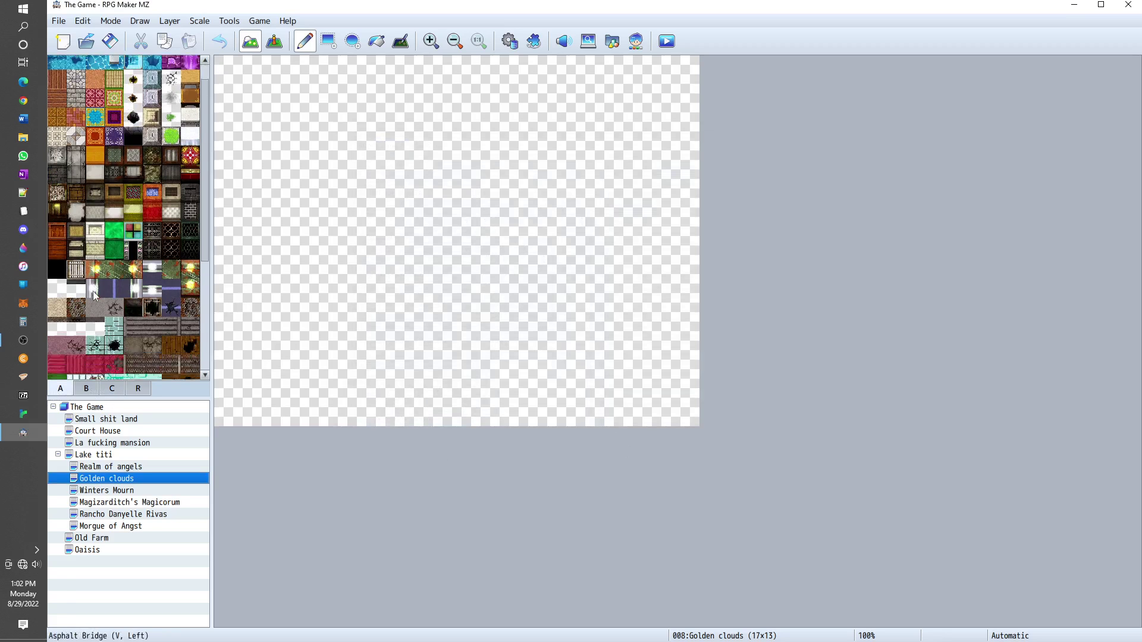
{"action": "scroll", "coordinate": [94, 295], "scroll_direction": "up", "scroll_amount": 5}
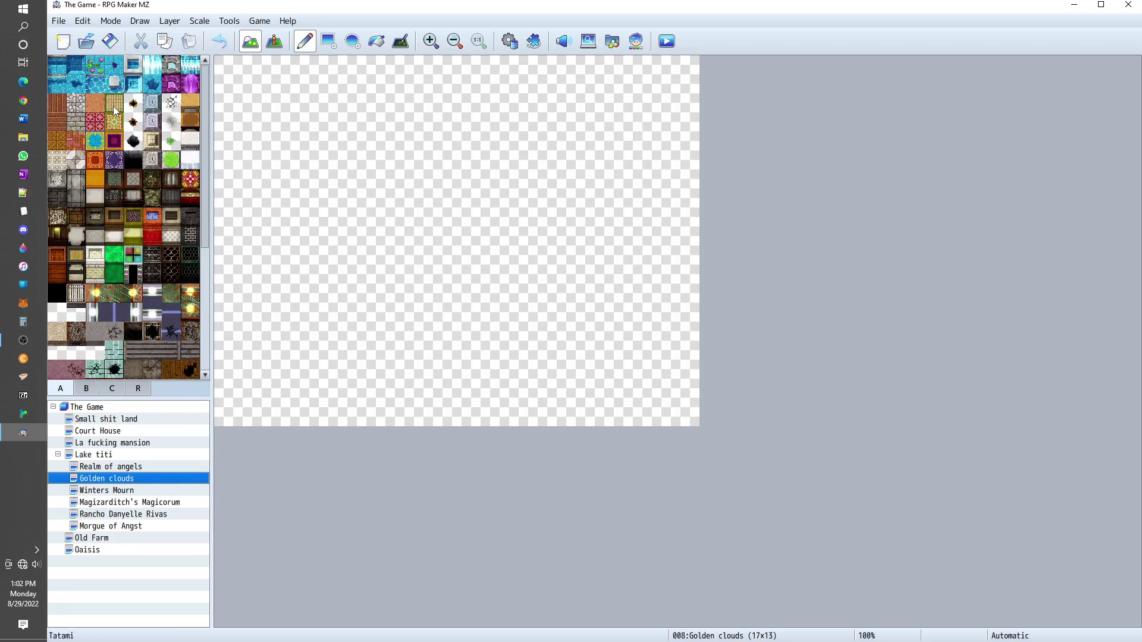
{"action": "left_click", "coordinate": [95, 143]}
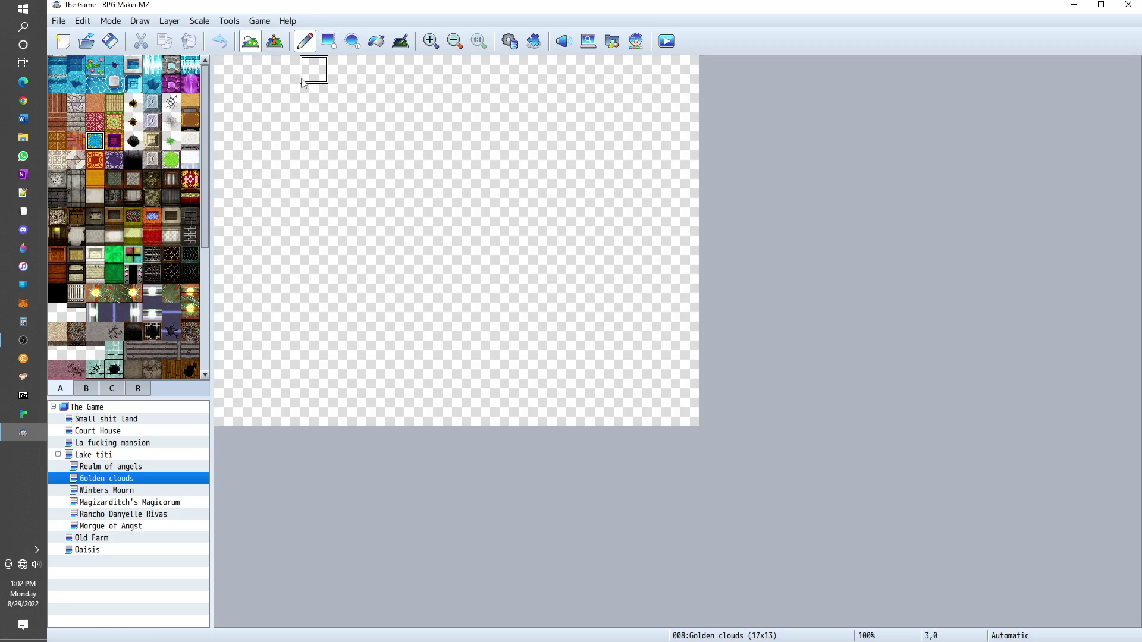
{"action": "left_click", "coordinate": [377, 41]}
{"action": "left_click", "coordinate": [357, 155]}
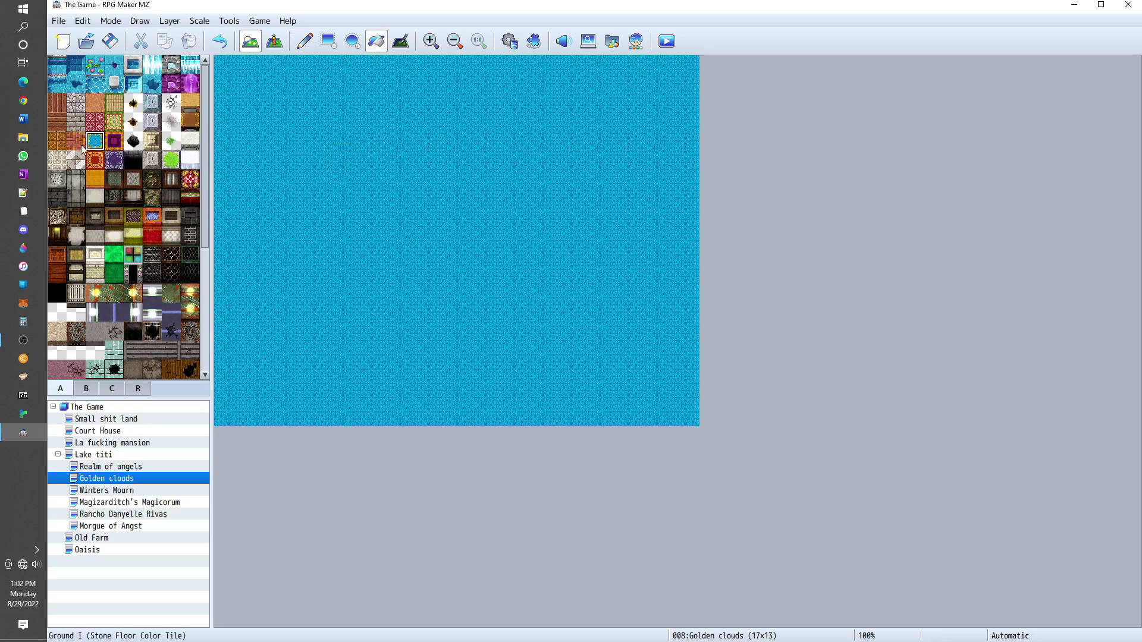
- Flood-fill the whole Golden clouds map with the Rug B (Oriental Green) tile
{"action": "left_click", "coordinate": [96, 164]}
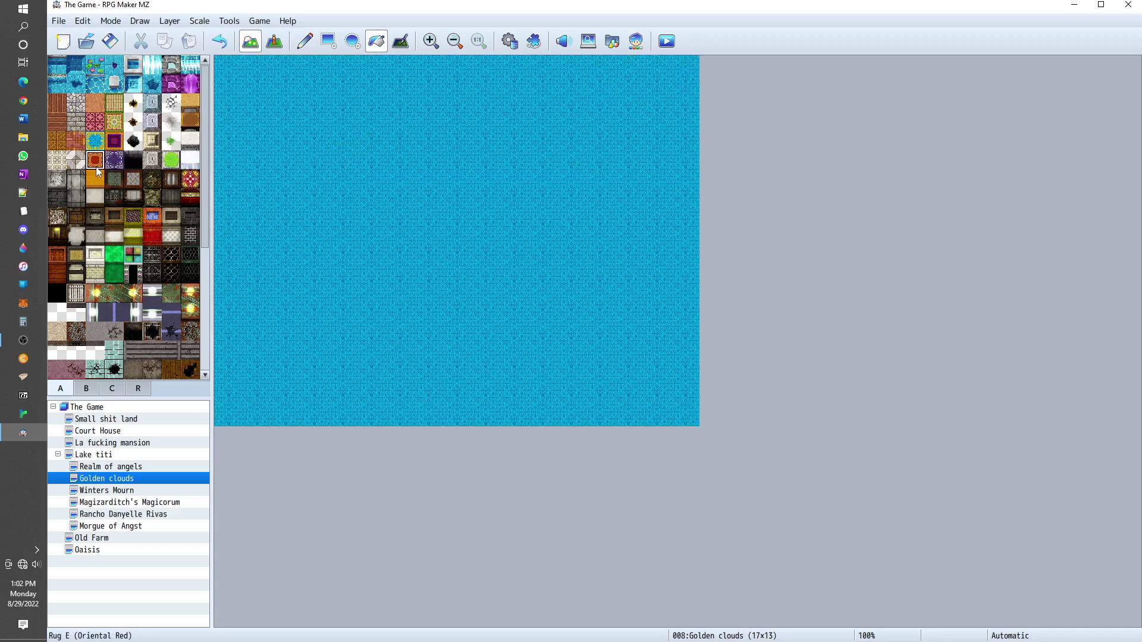
{"action": "left_click", "coordinate": [111, 161]}
{"action": "left_click", "coordinate": [109, 144]}
{"action": "left_click", "coordinate": [113, 122]}
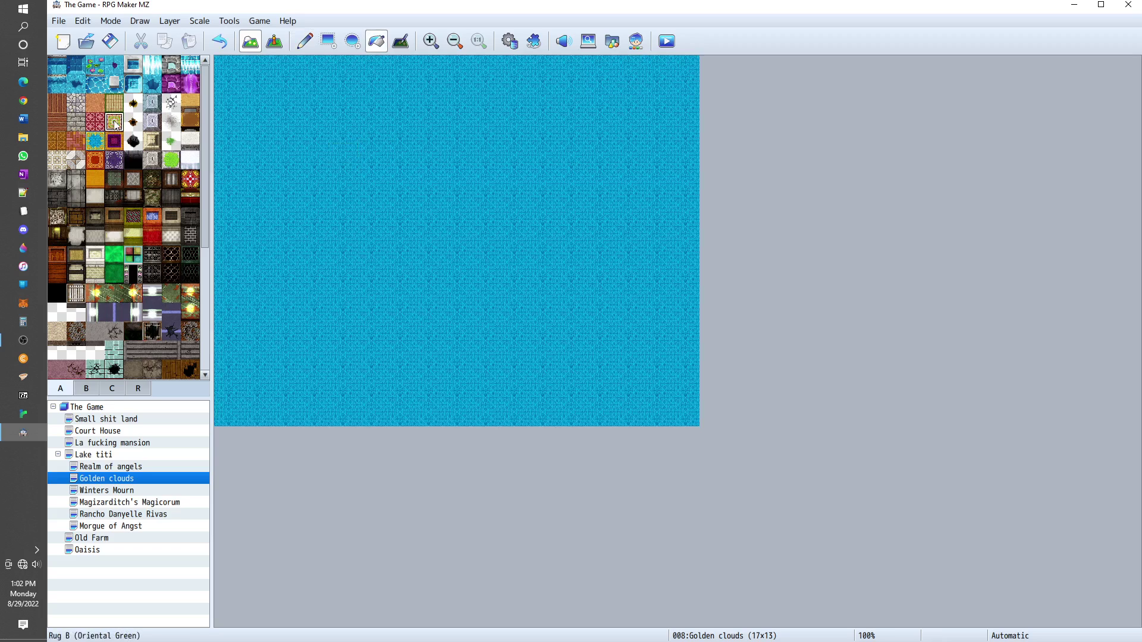
{"action": "left_click", "coordinate": [299, 154]}
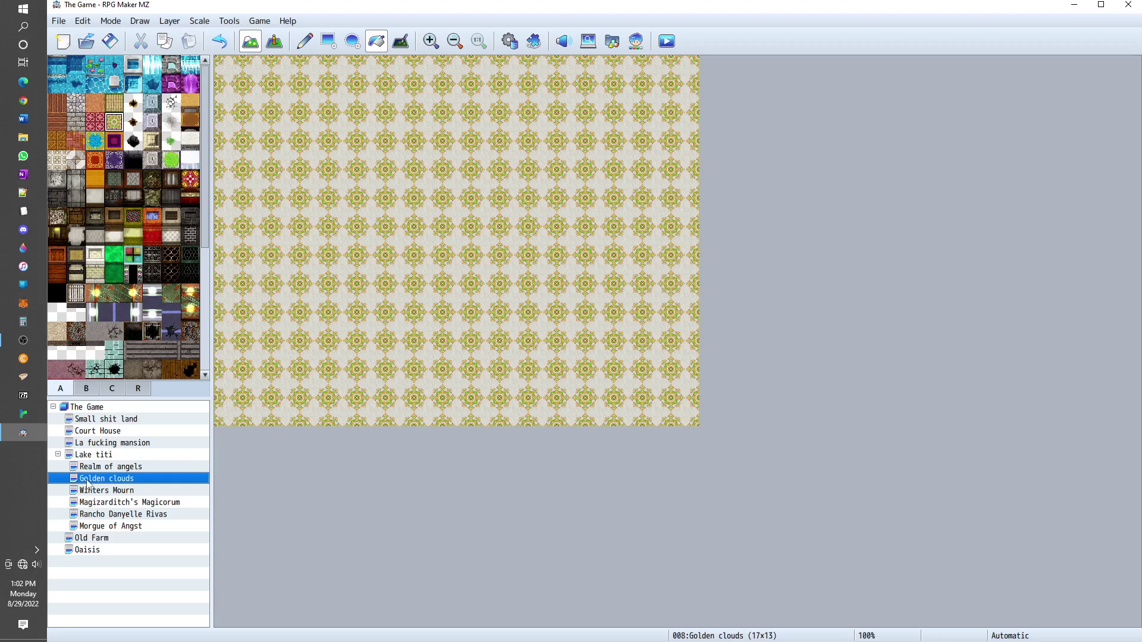
- Set the Golden clouds scroll type to Loop Both and apply the map properties
{"action": "double_click", "coordinate": [91, 481]}
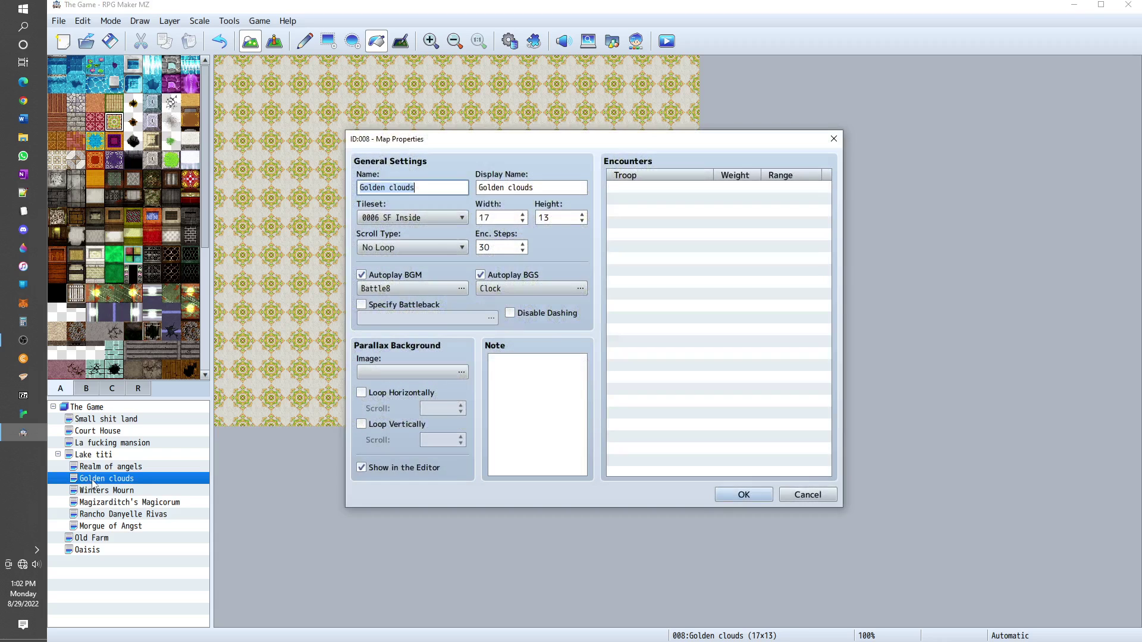
{"action": "left_click", "coordinate": [419, 246]}
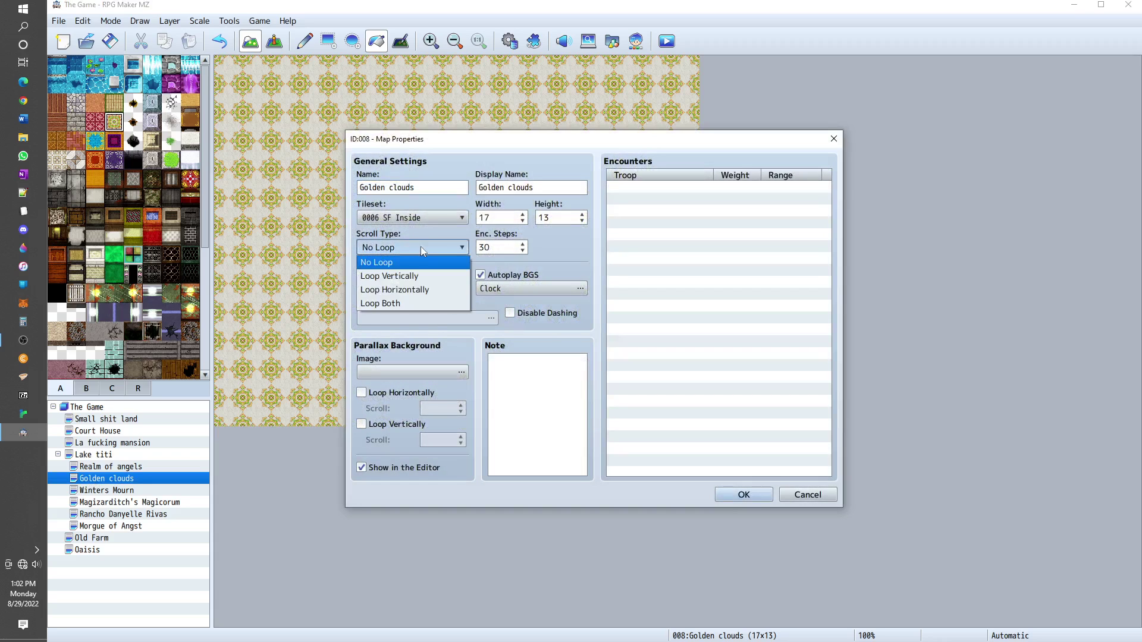
{"action": "left_click", "coordinate": [426, 303]}
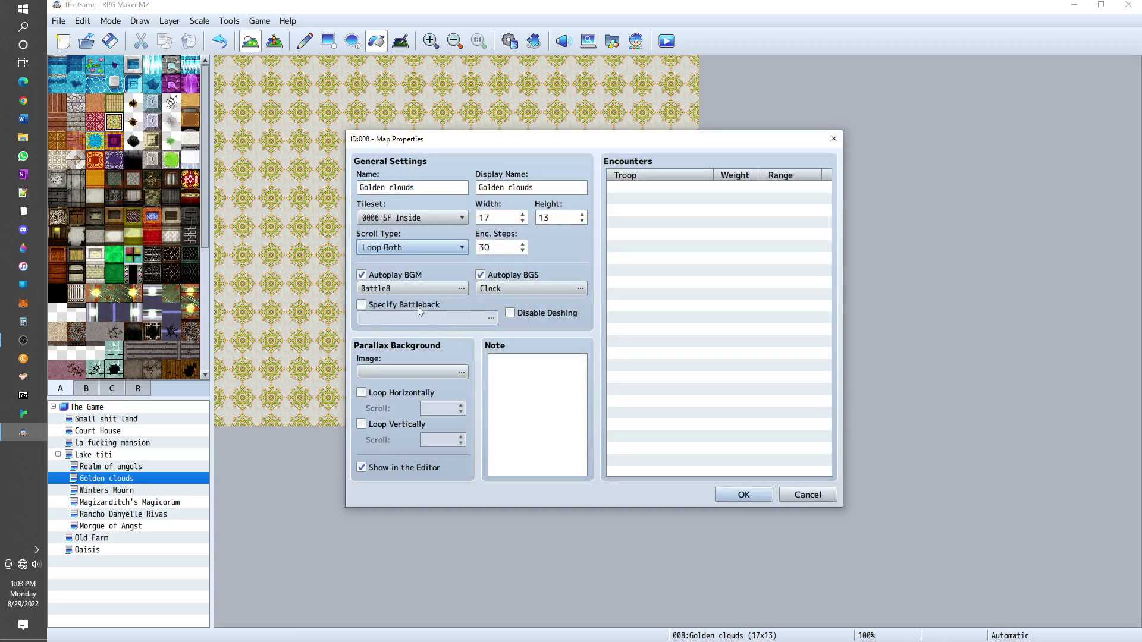
{"action": "left_click", "coordinate": [736, 496]}
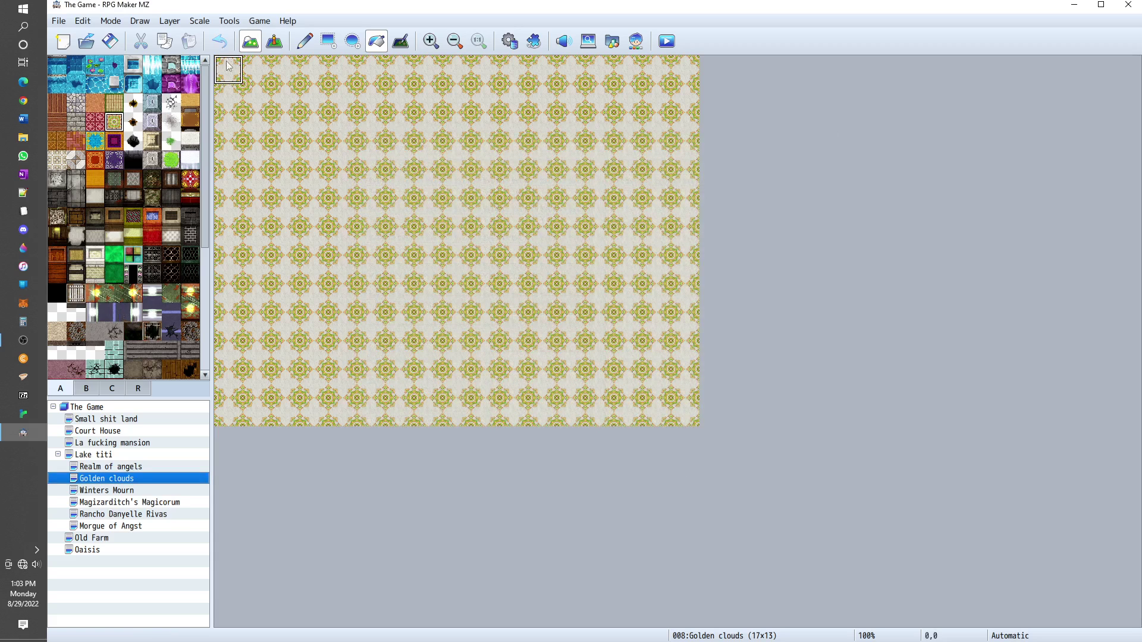
- With the Rectangle tool, paint four blue rug strips: 8 tiles wide near the map's upper edge, 8 tall mid-map, 6 wide at lower left and 2 tall between
{"action": "left_click", "coordinate": [306, 42]}
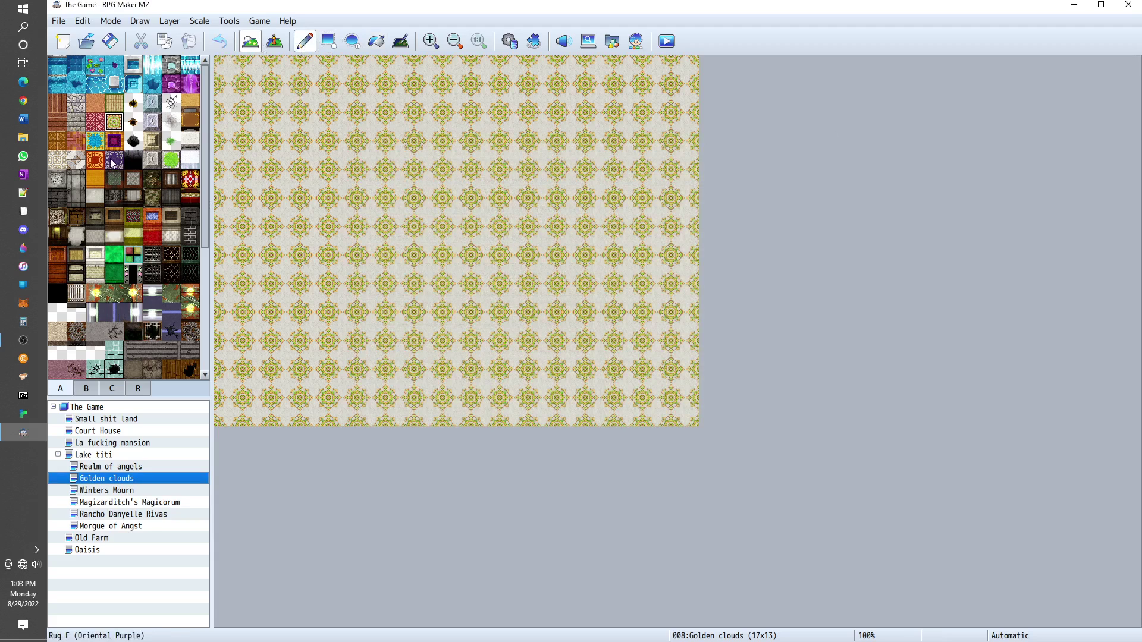
{"action": "left_click", "coordinate": [328, 41]}
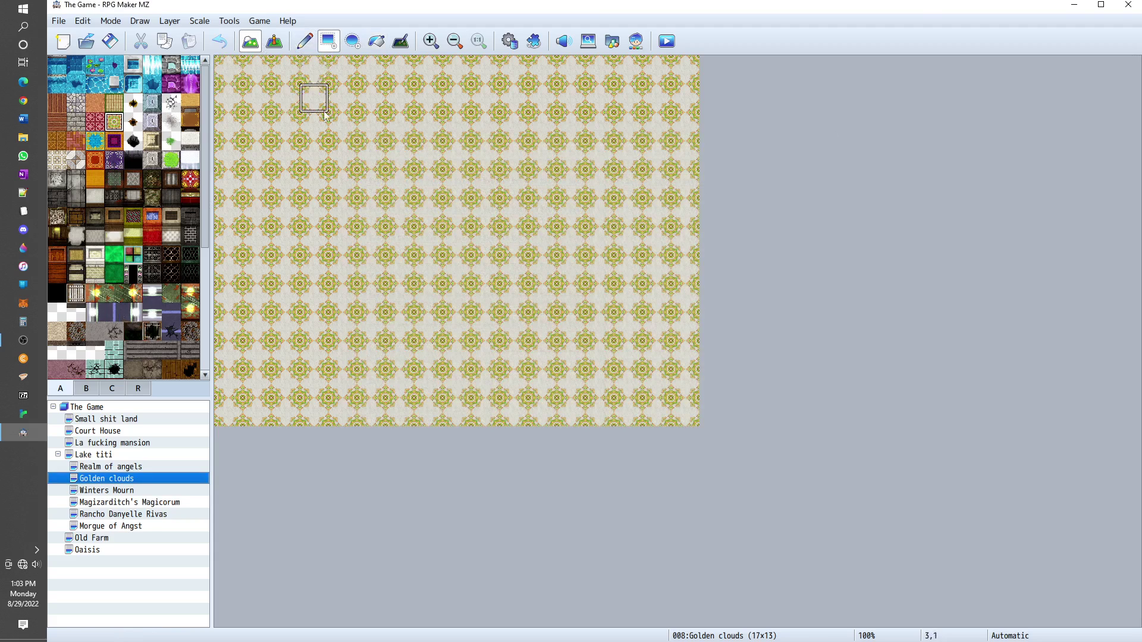
{"action": "left_click", "coordinate": [96, 142]}
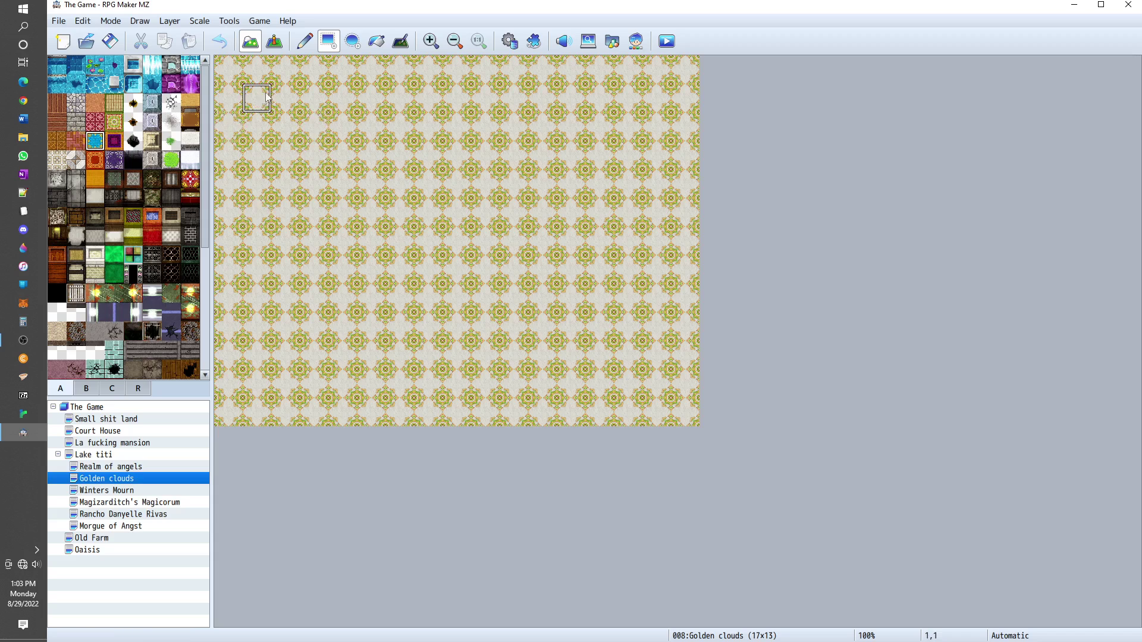
{"action": "left_click_drag", "start_coordinate": [269, 92], "coordinate": [469, 100]}
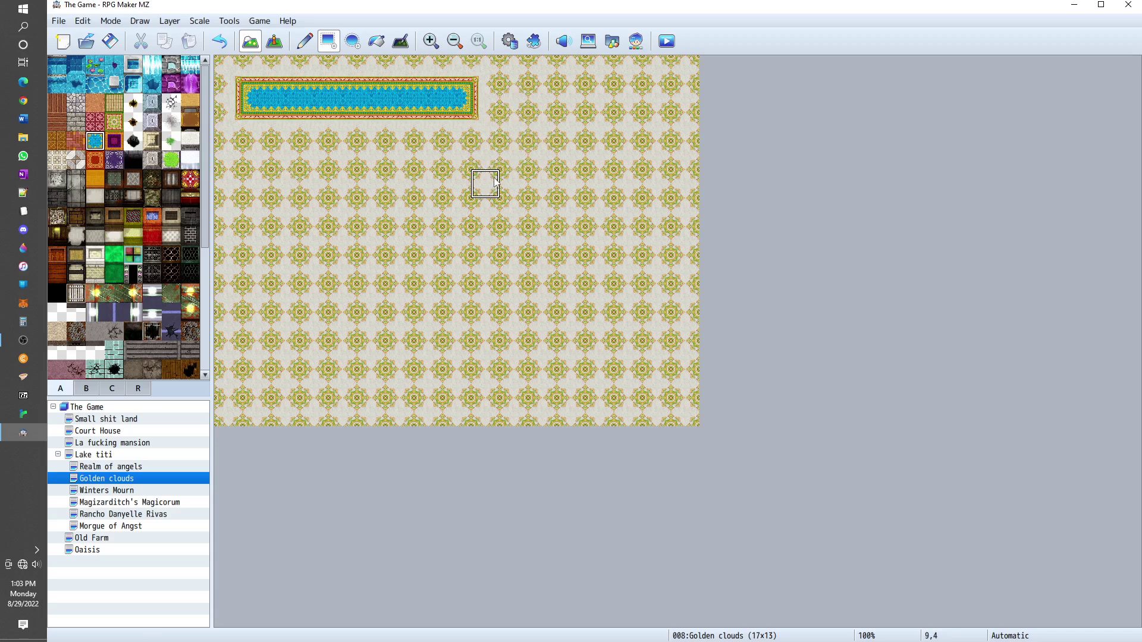
{"action": "mouse_move", "coordinate": [495, 183]}
{"action": "left_mouse_down"}
{"action": "mouse_move", "coordinate": [489, 416]}
{"action": "mouse_move", "coordinate": [485, 390]}
{"action": "left_mouse_up"}
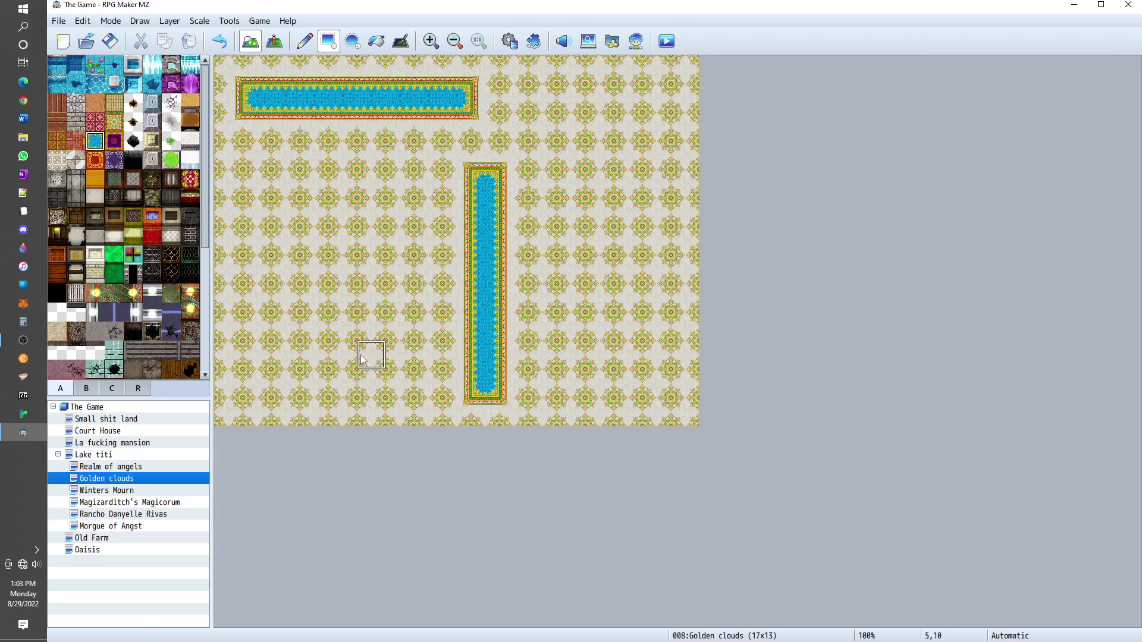
{"action": "left_click_drag", "start_coordinate": [225, 324], "coordinate": [384, 326]}
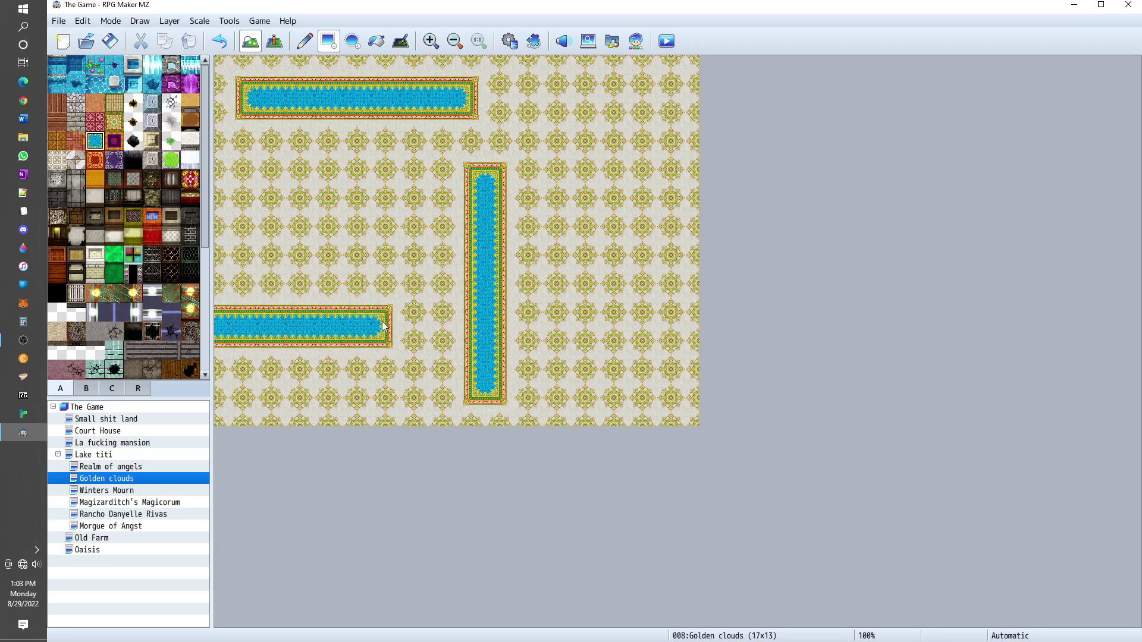
{"action": "left_click_drag", "start_coordinate": [400, 182], "coordinate": [400, 212]}
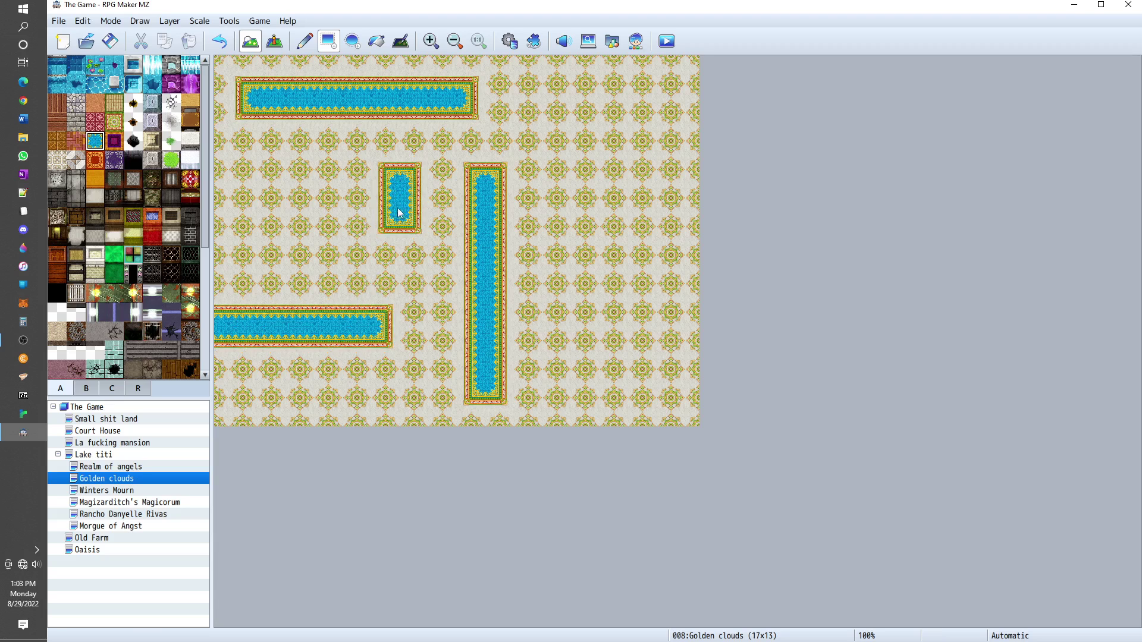
- Add more blue rug strips, including a 7-tile vertical one at column 12 and a row-6 strip that wraps across the map's side edges
{"action": "mouse_move", "coordinate": [374, 269]}
{"action": "left_mouse_down"}
{"action": "mouse_move", "coordinate": [271, 285]}
{"action": "mouse_move", "coordinate": [265, 245]}
{"action": "mouse_move", "coordinate": [266, 263]}
{"action": "left_mouse_up"}
{"action": "left_click_drag", "start_coordinate": [313, 148], "coordinate": [327, 201]}
{"action": "left_click_drag", "start_coordinate": [568, 119], "coordinate": [578, 293]}
{"action": "left_click", "coordinate": [625, 243]}
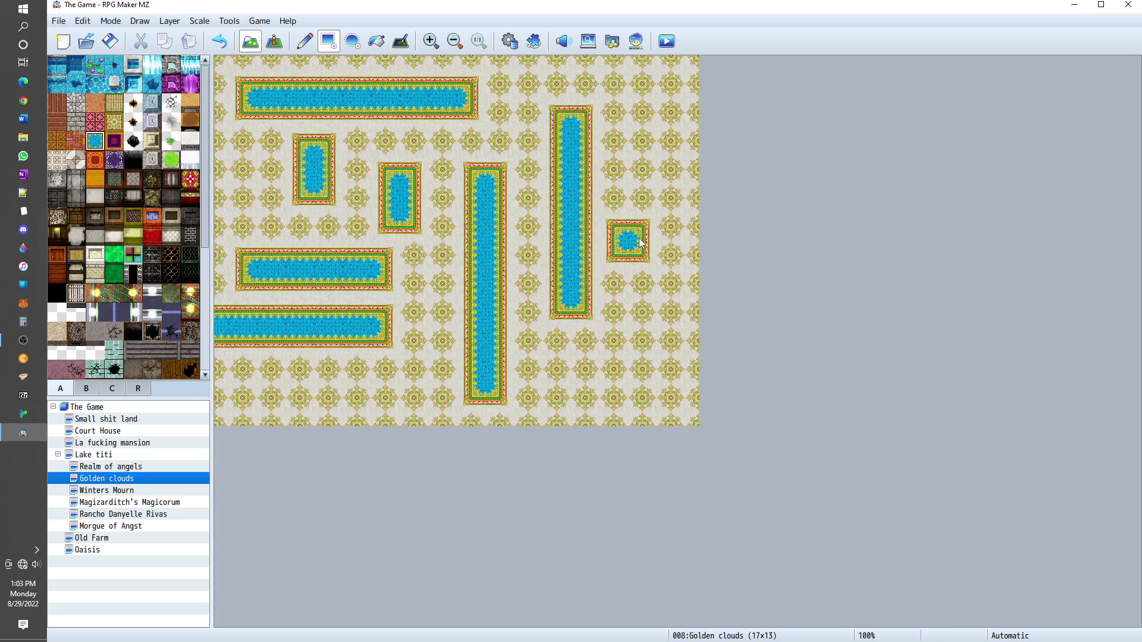
{"action": "left_click_drag", "start_coordinate": [641, 242], "coordinate": [683, 241]}
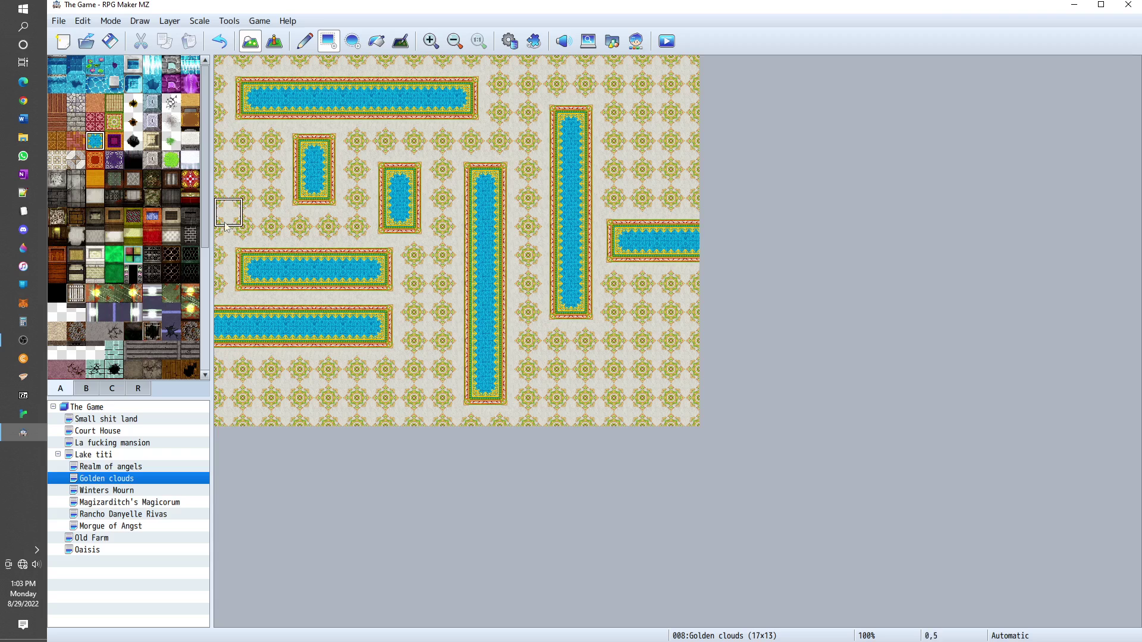
{"action": "left_click", "coordinate": [227, 248]}
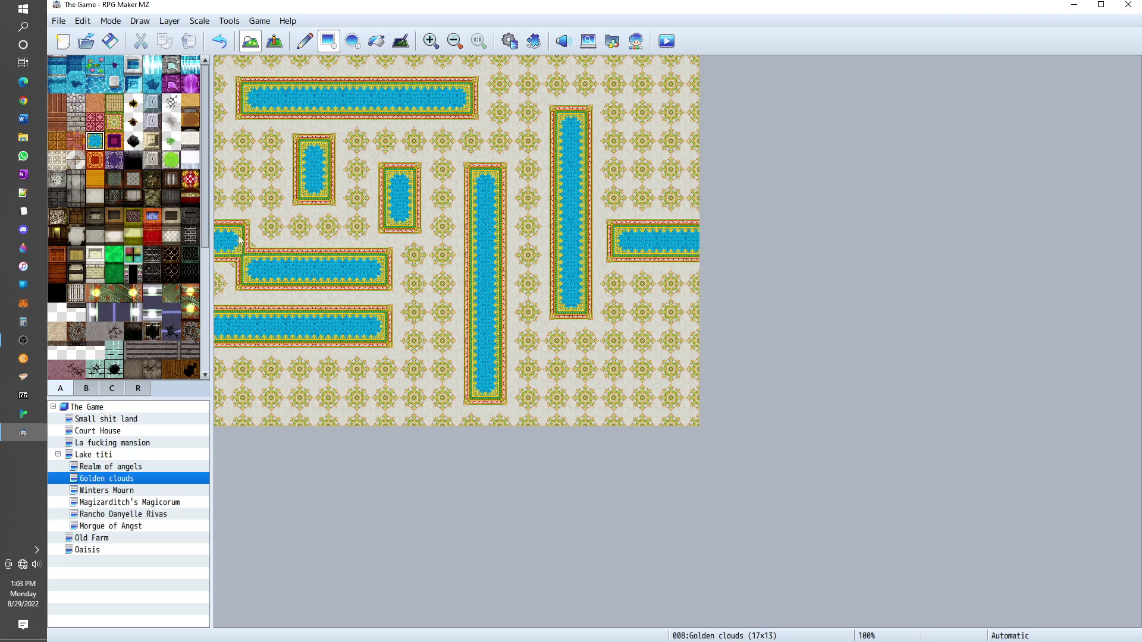
{"action": "left_click", "coordinate": [252, 239]}
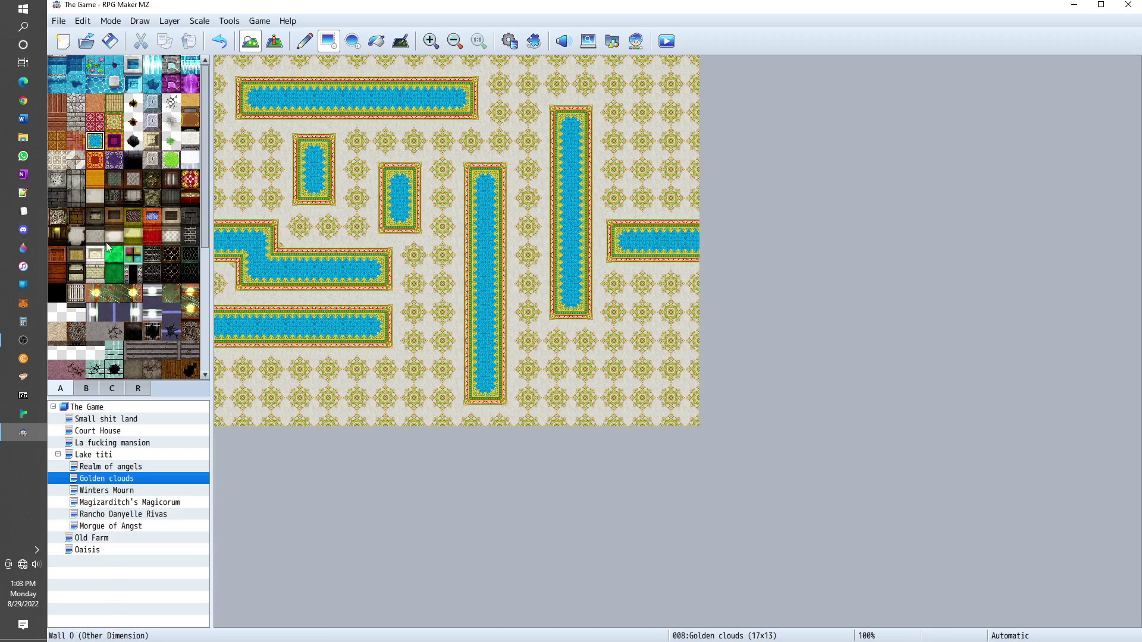
- Paint Rug F (Oriental Purple) strips at column 7 and row 2, wrapping across the map edges, plus short connectors between the blue rugs at column 3
{"action": "left_click", "coordinate": [114, 161]}
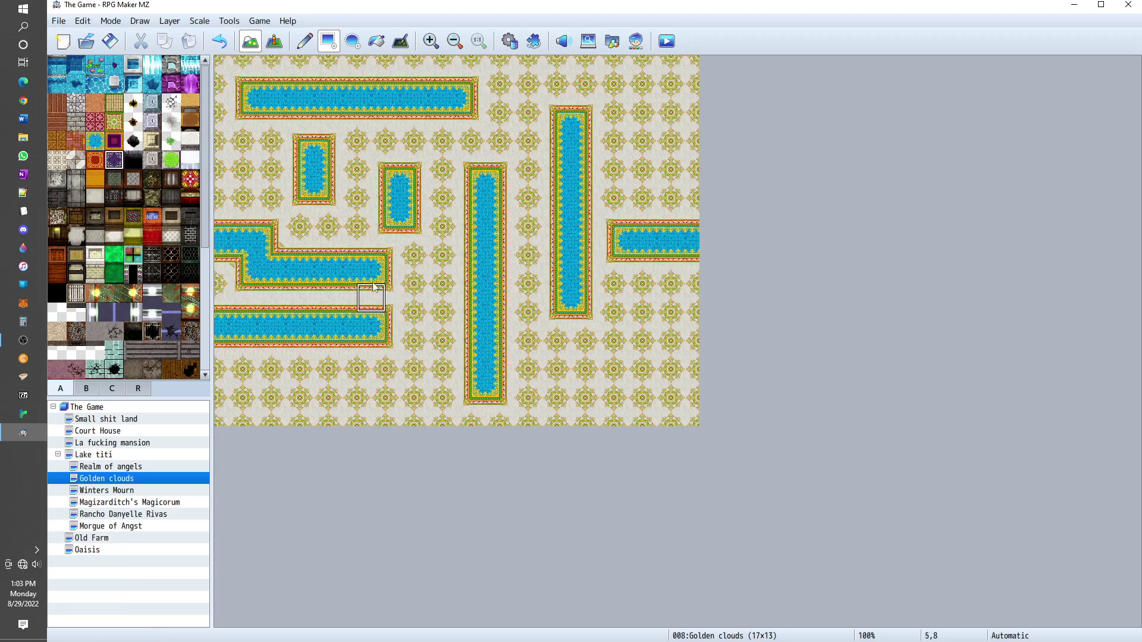
{"action": "left_click_drag", "start_coordinate": [431, 272], "coordinate": [440, 410]}
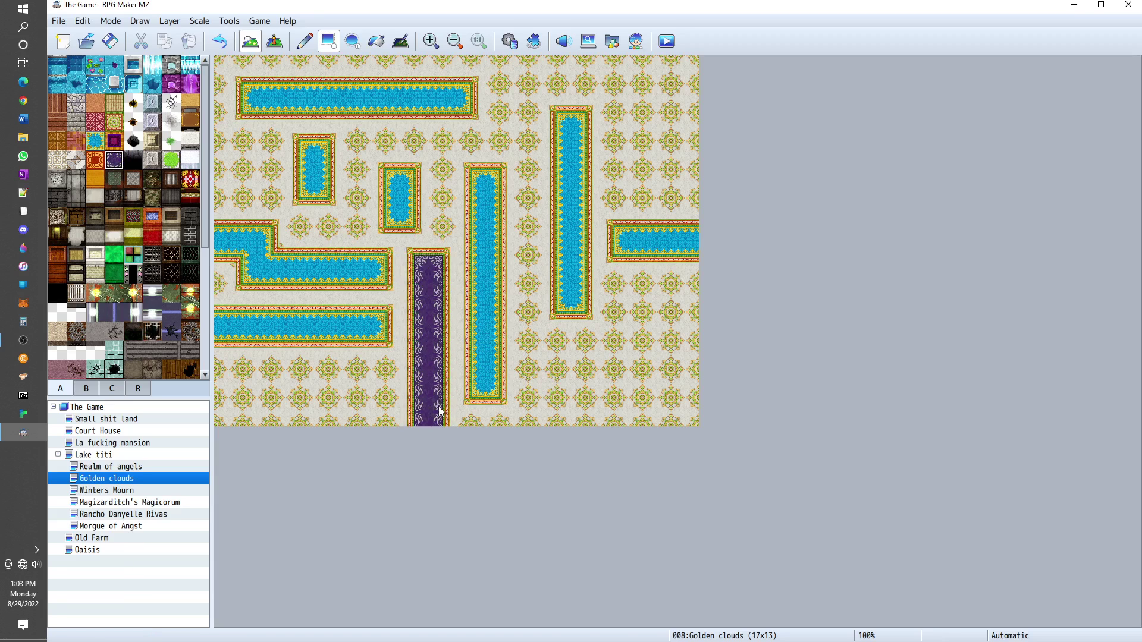
{"action": "left_click", "coordinate": [440, 82]}
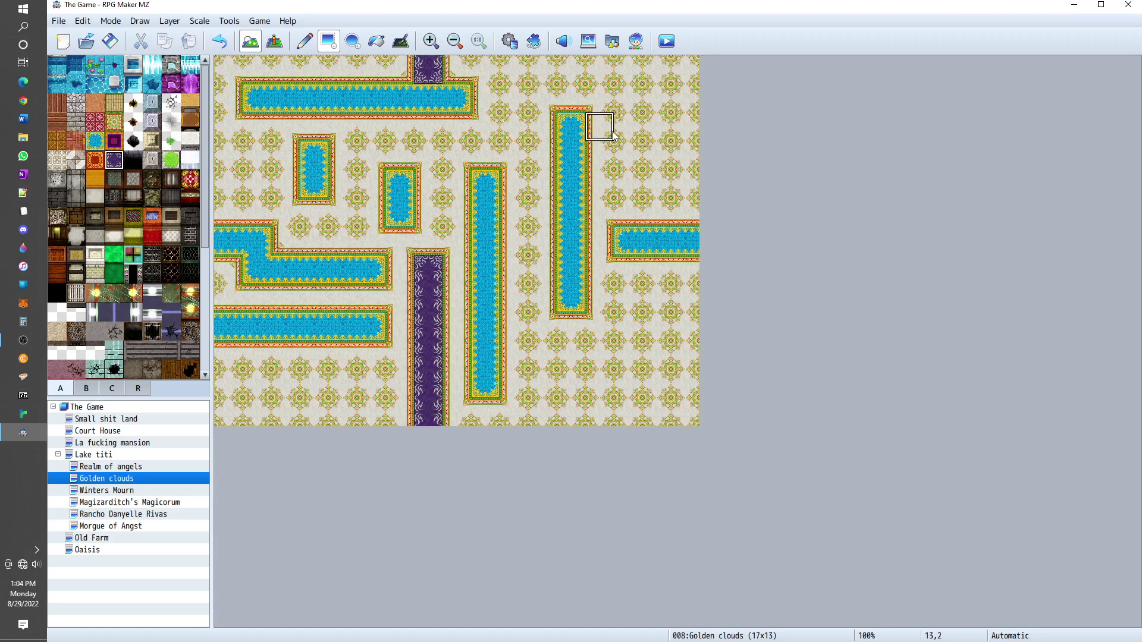
{"action": "left_click_drag", "start_coordinate": [613, 135], "coordinate": [674, 140]}
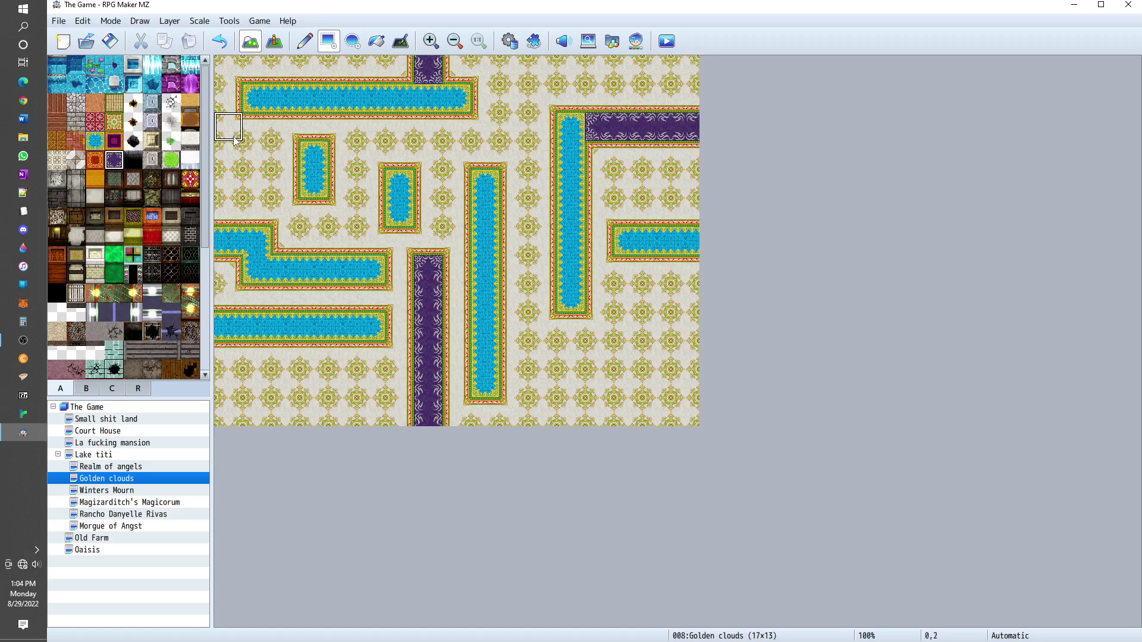
{"action": "left_click", "coordinate": [227, 120]}
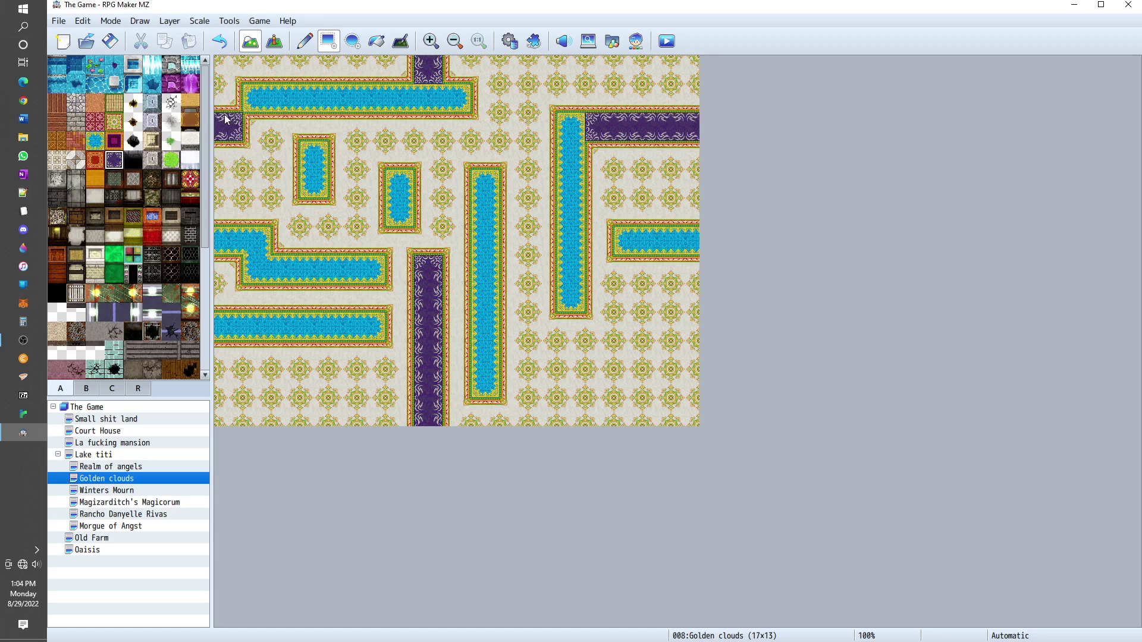
{"action": "left_click", "coordinate": [253, 126]}
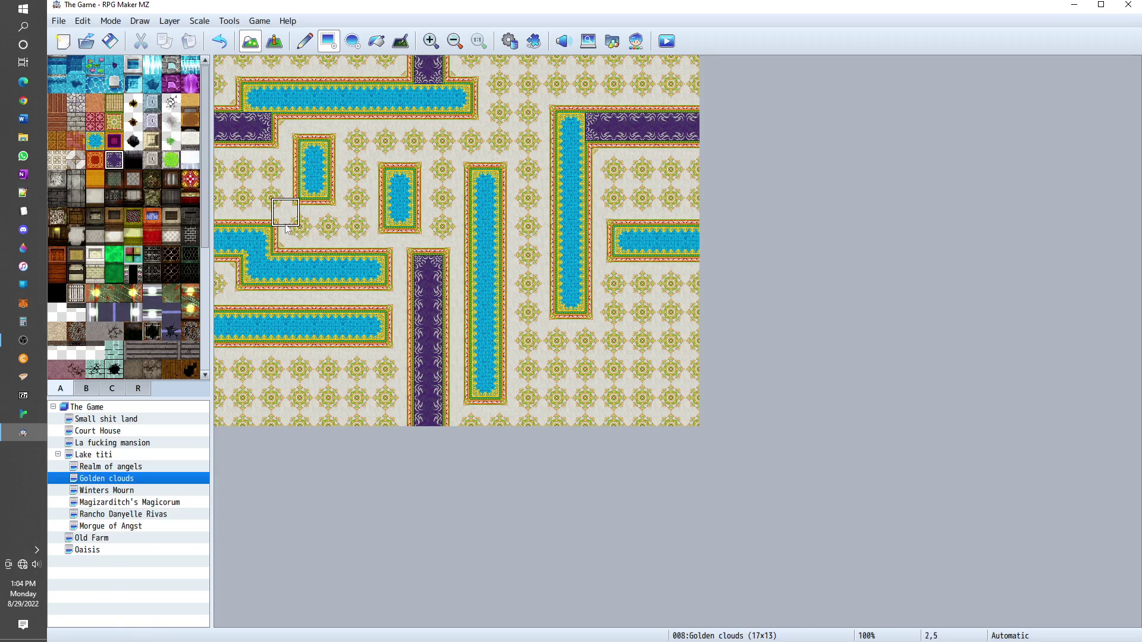
{"action": "left_click_drag", "start_coordinate": [315, 223], "coordinate": [316, 234]}
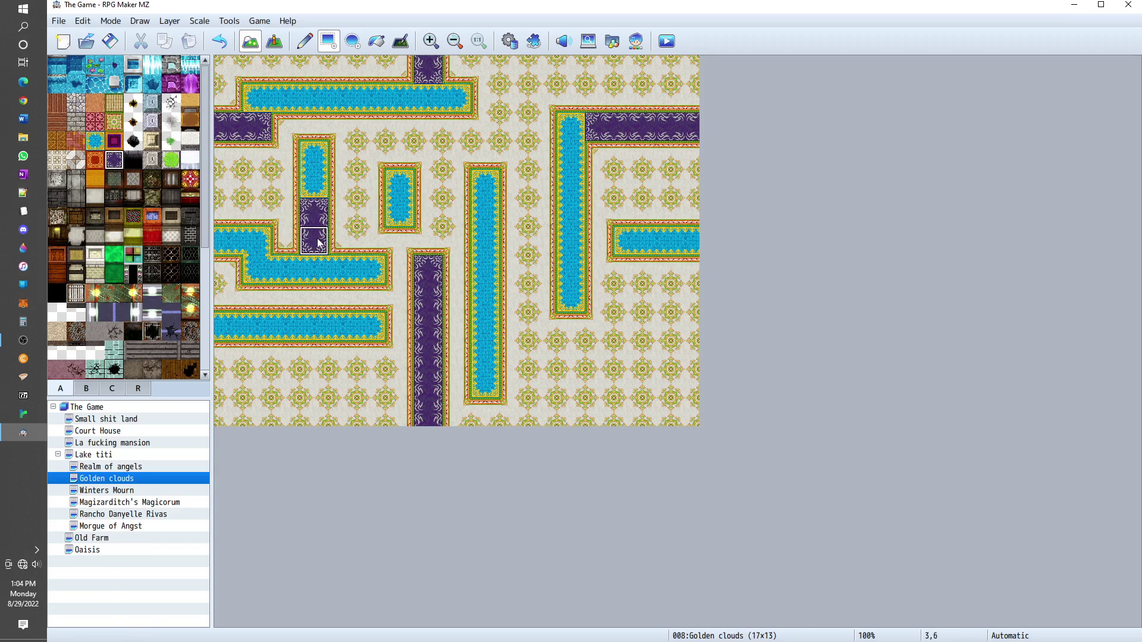
{"action": "left_click", "coordinate": [314, 298]}
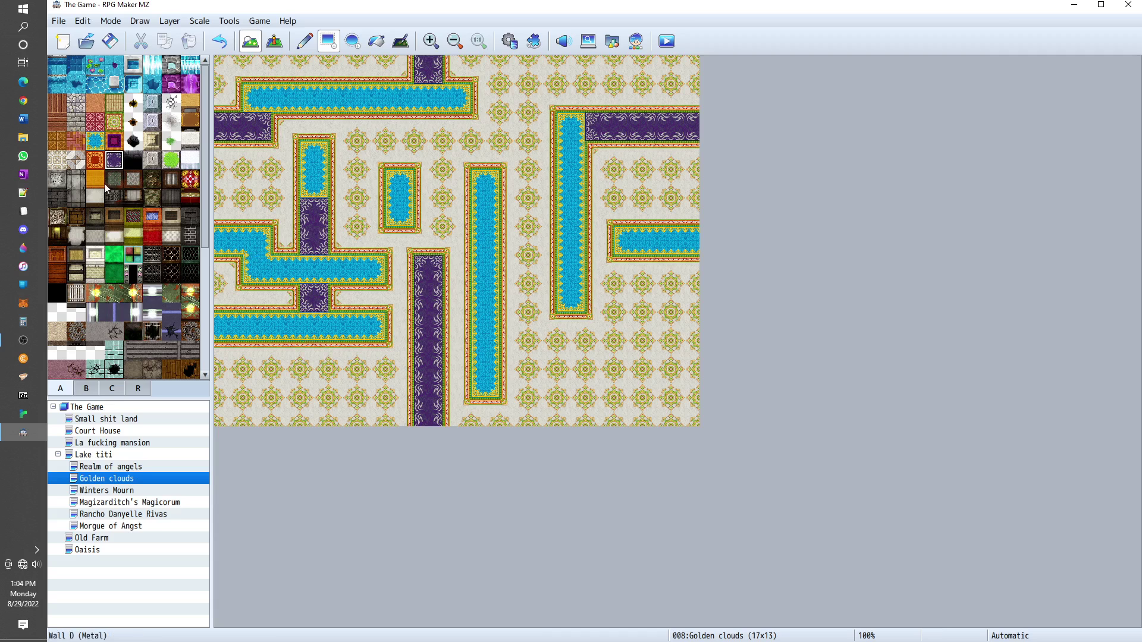
- Paint maroon rug strips down column 5 at the map's lower and upper edges and along row 11 out to both side edges
{"action": "left_click", "coordinate": [114, 141]}
{"action": "mouse_move", "coordinate": [361, 392]}
{"action": "left_mouse_down"}
{"action": "mouse_move", "coordinate": [368, 358]}
{"action": "mouse_move", "coordinate": [374, 397]}
{"action": "left_mouse_up"}
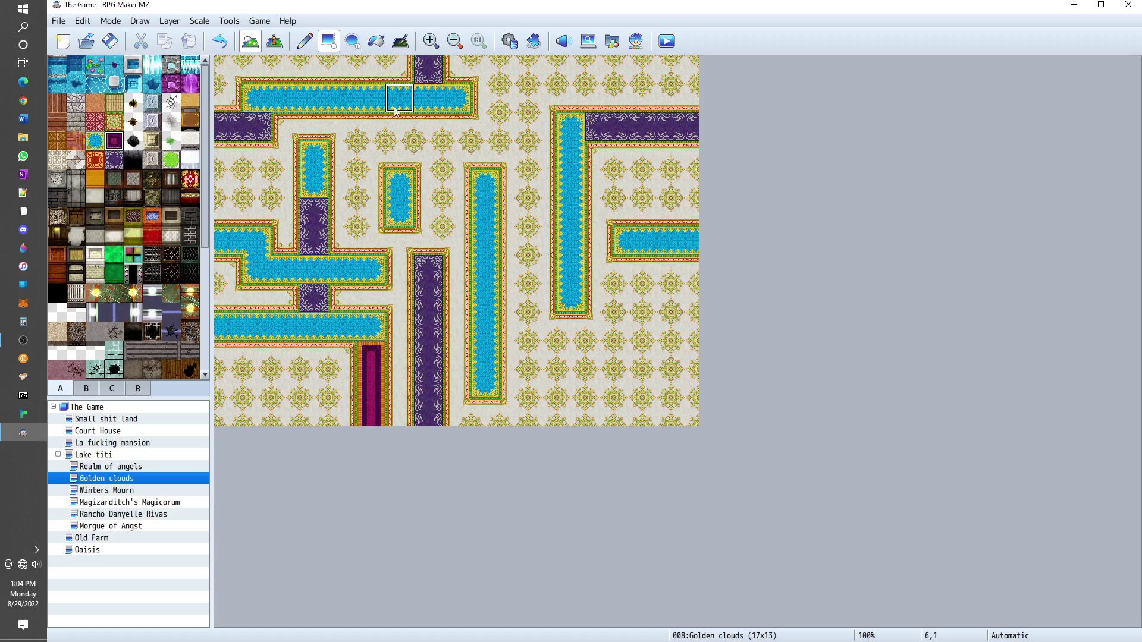
{"action": "left_click", "coordinate": [376, 67]}
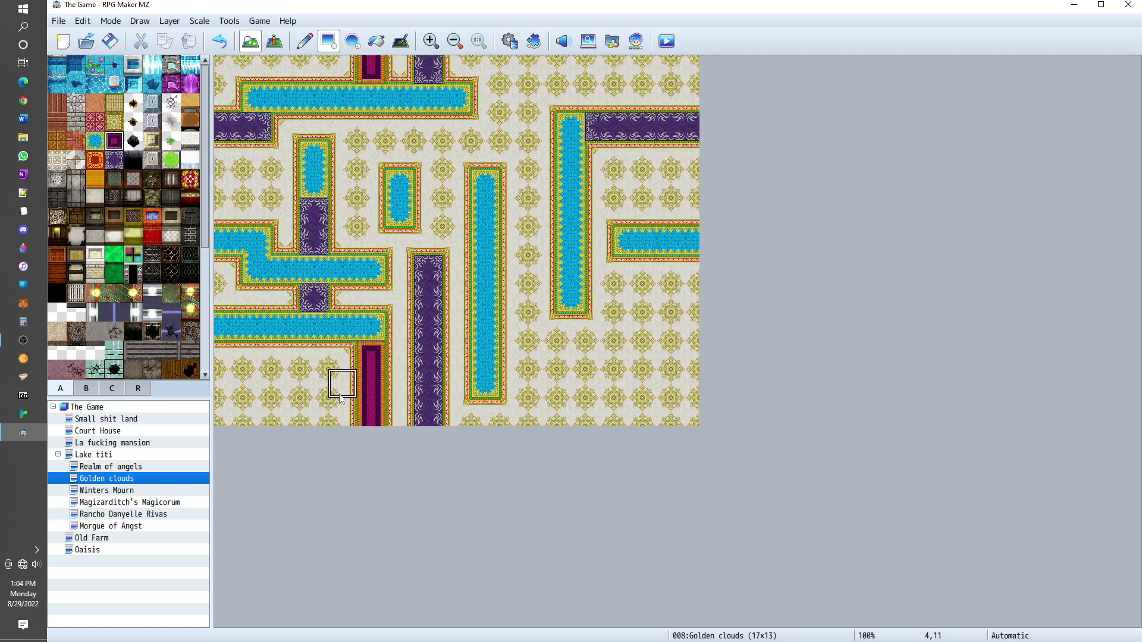
{"action": "left_click_drag", "start_coordinate": [340, 395], "coordinate": [270, 389]}
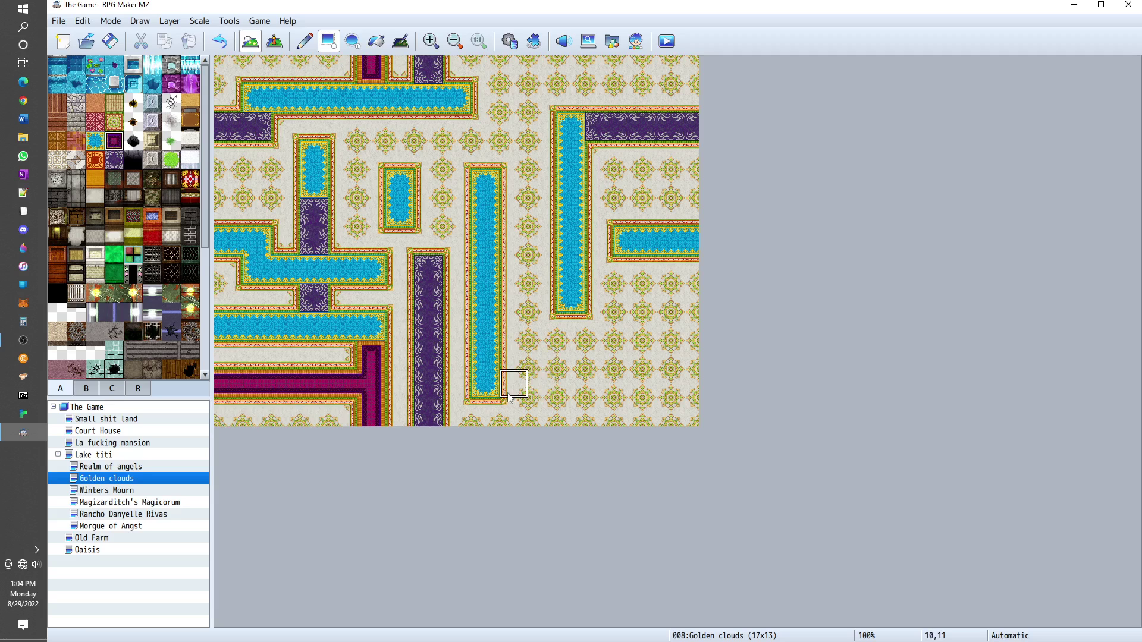
{"action": "left_click_drag", "start_coordinate": [517, 384], "coordinate": [666, 391]}
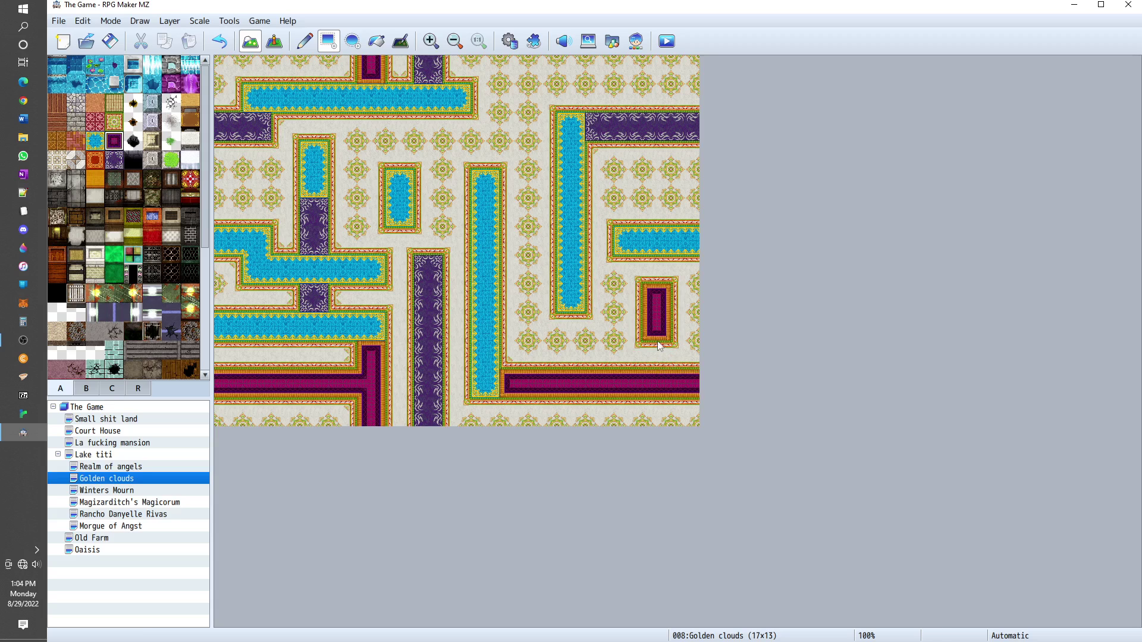
- Extend the maroon strip at column 15 down to row 11 and paint a two-tile maroon strip at column 10 from the map's upper edge
{"action": "left_click", "coordinate": [656, 348]}
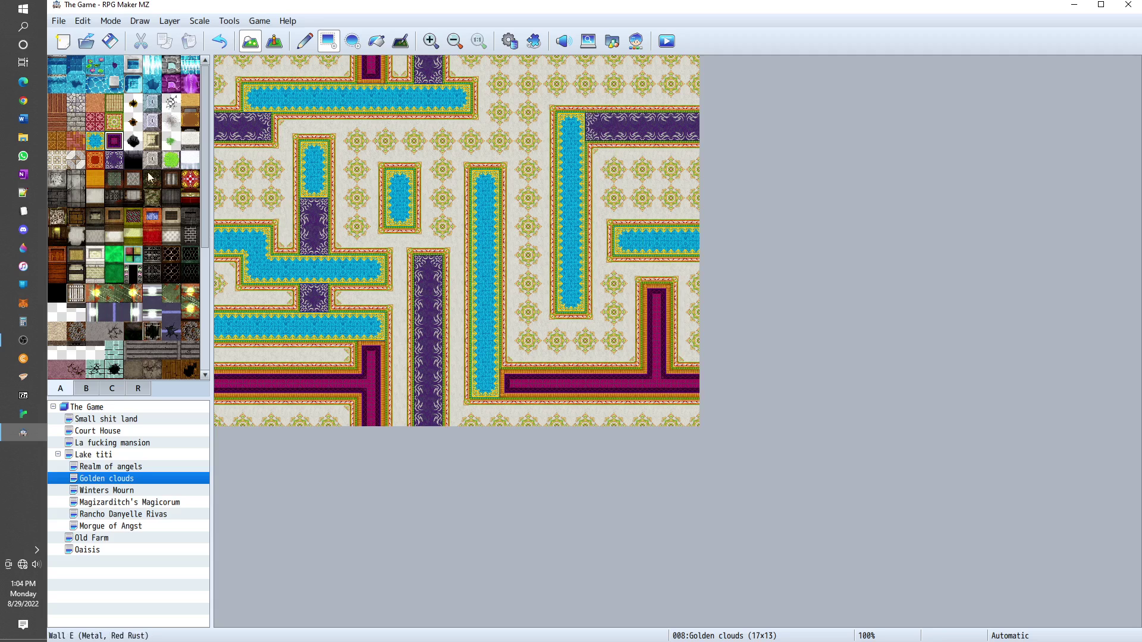
{"action": "left_click", "coordinate": [117, 163]}
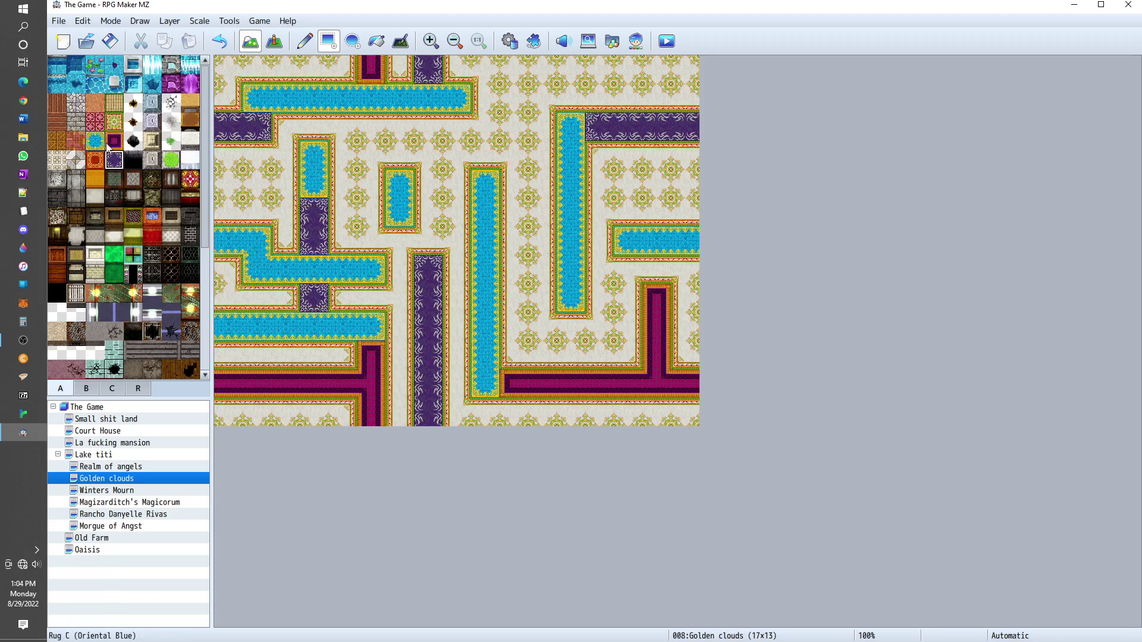
{"action": "left_click", "coordinate": [111, 144]}
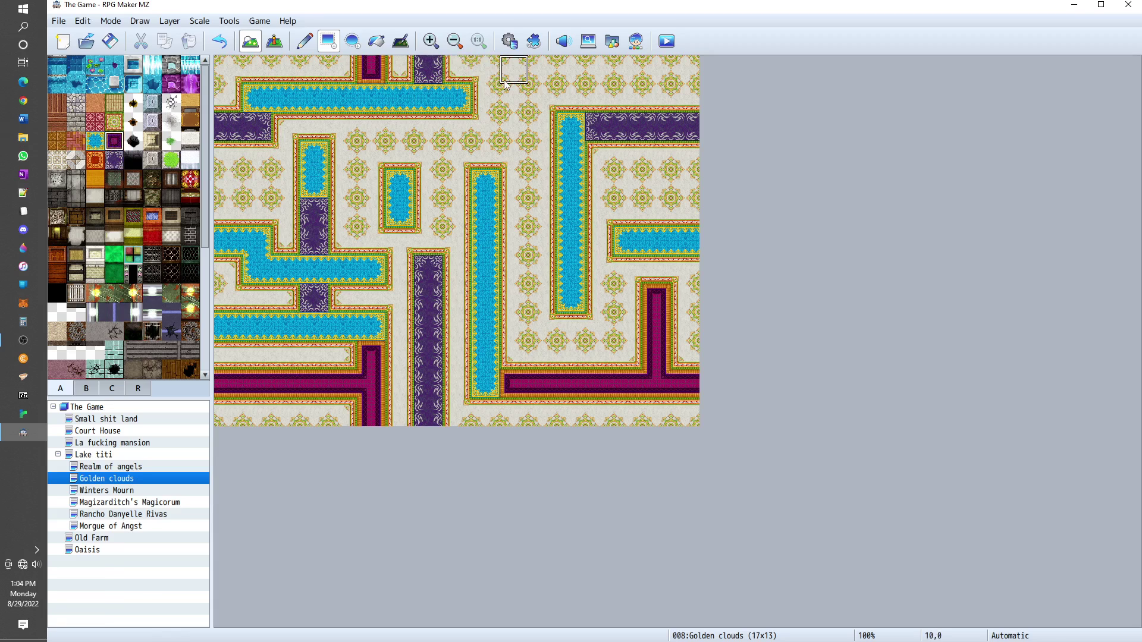
{"action": "left_click_drag", "start_coordinate": [513, 78], "coordinate": [513, 110]}
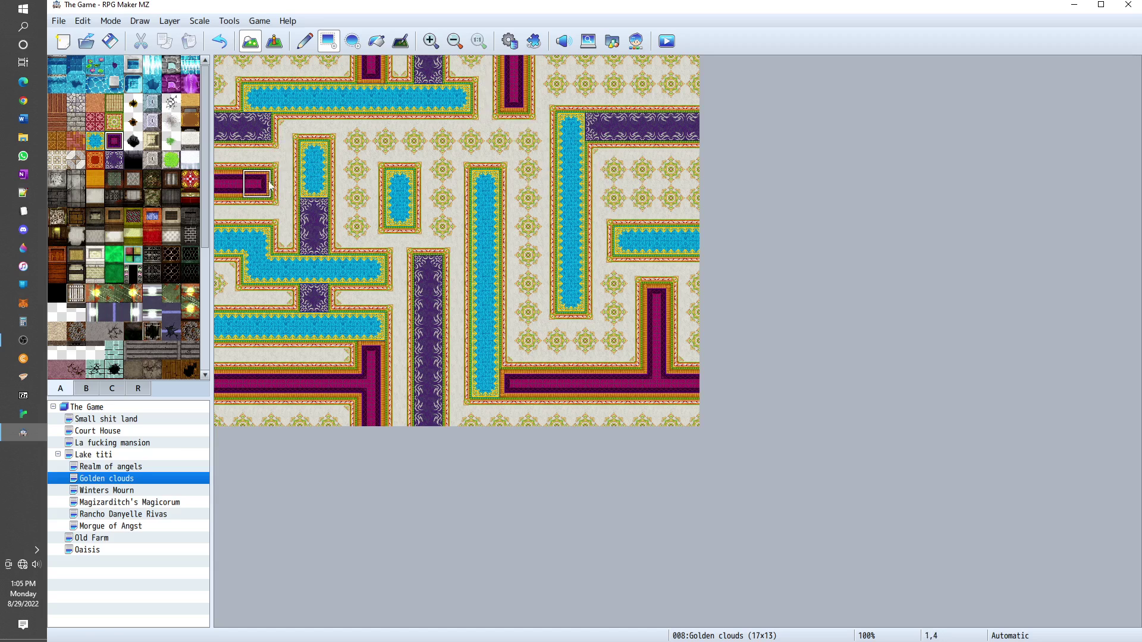
- Paint maroon strips along row 4 out to both map side edges and along row 0 from column 12 to the map's right edge
{"action": "left_click_drag", "start_coordinate": [627, 183], "coordinate": [657, 182]}
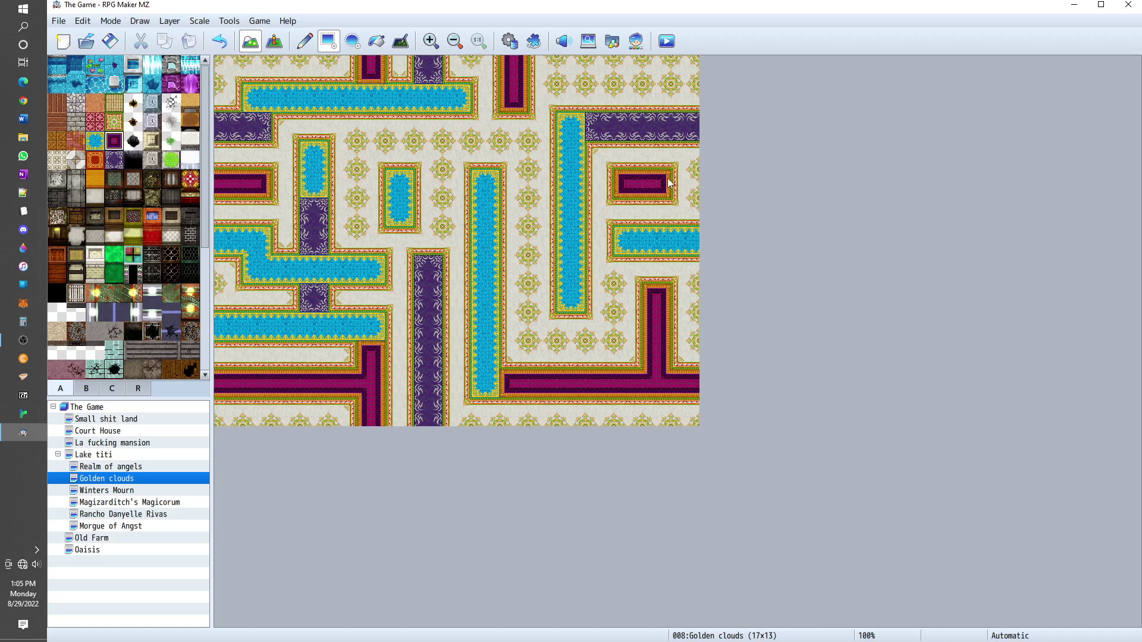
{"action": "left_click_drag", "start_coordinate": [687, 178], "coordinate": [654, 179]}
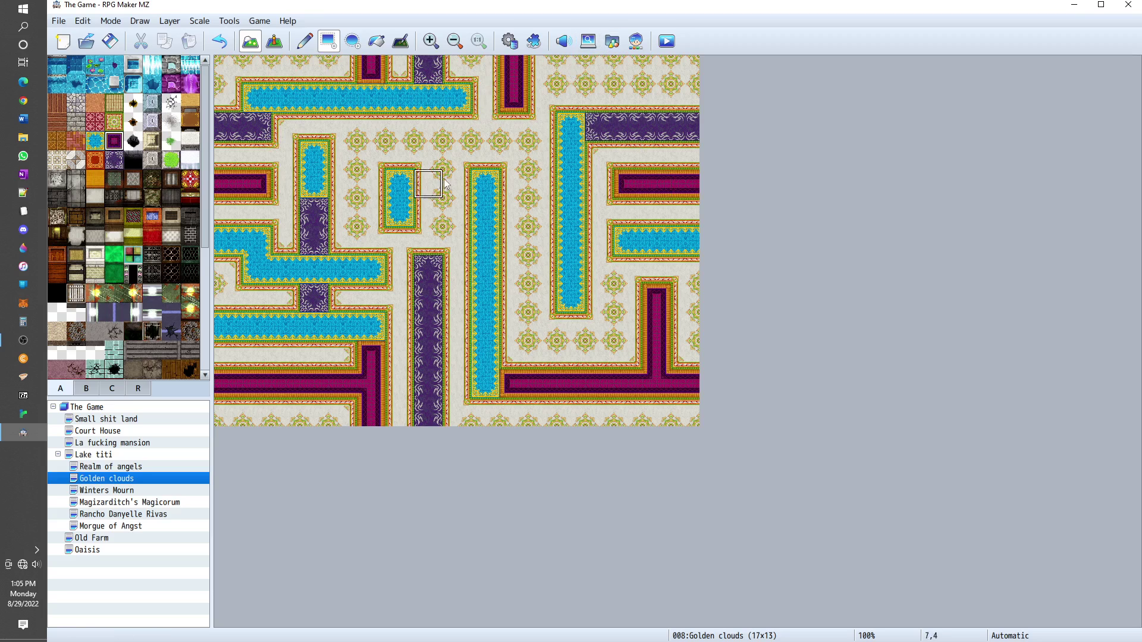
{"action": "left_click", "coordinate": [583, 74]}
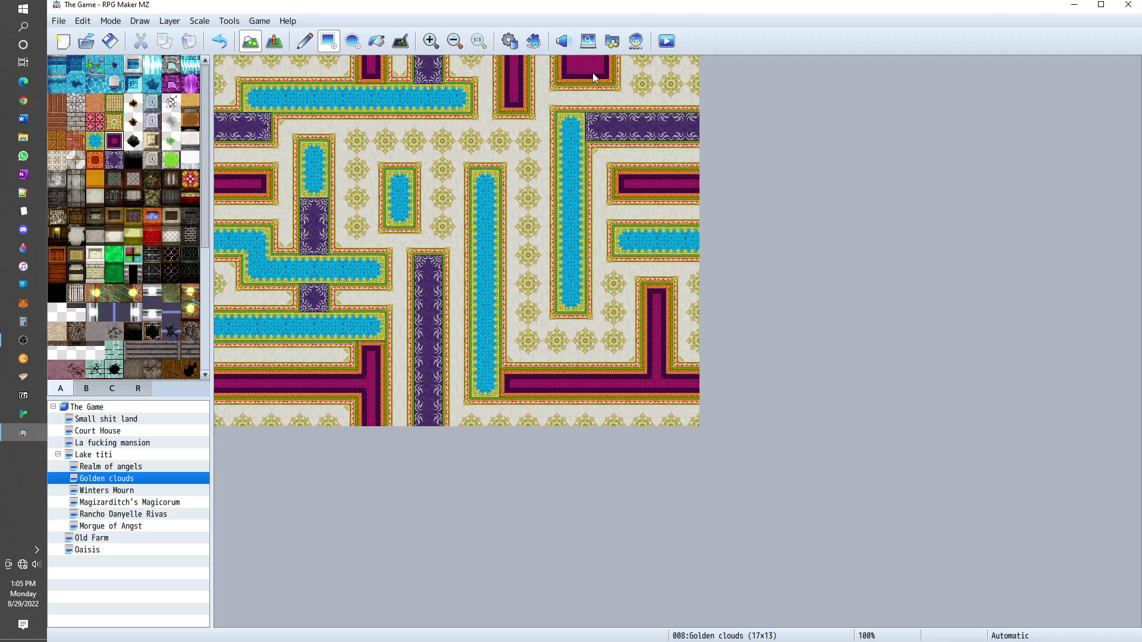
{"action": "left_click_drag", "start_coordinate": [594, 72], "coordinate": [637, 71]}
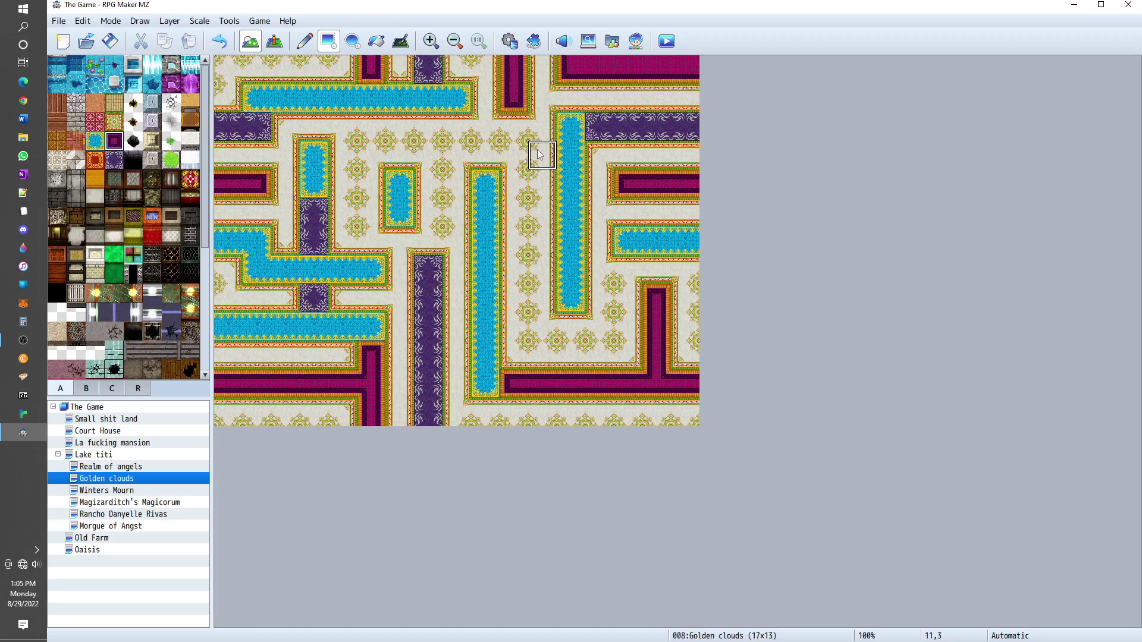
- Undo all maroon and purple rug strips plus the blue strips at column 12 and row 6
{"action": "key", "text": "ctrl+z"}
{"action": "key", "text": "ctrl+z"}
{"action": "key", "text": "ctrl+z"}
{"action": "key", "text": "ctrl+z"}
{"action": "key", "text": "ctrl+z"}
{"action": "key", "text": "ctrl+z"}
{"action": "key", "text": "ctrl+z"}
{"action": "key", "text": "ctrl+z"}
{"action": "key", "text": "ctrl+z"}
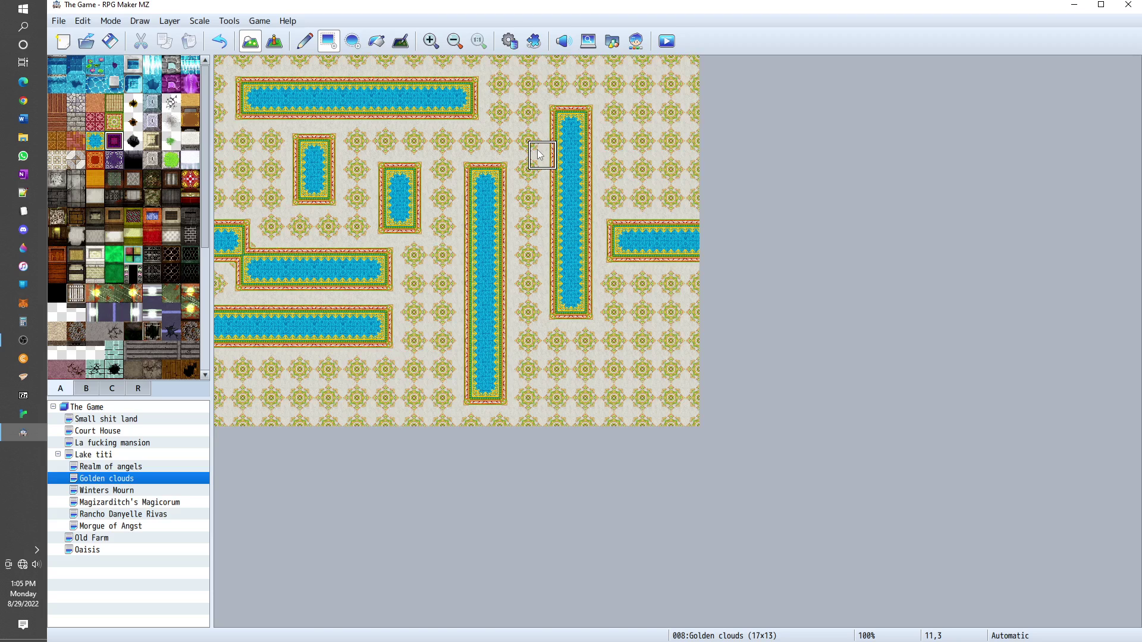
{"action": "key", "text": "ctrl+z"}
{"action": "key", "text": "ctrl+z"}
{"action": "key", "text": "ctrl+z"}
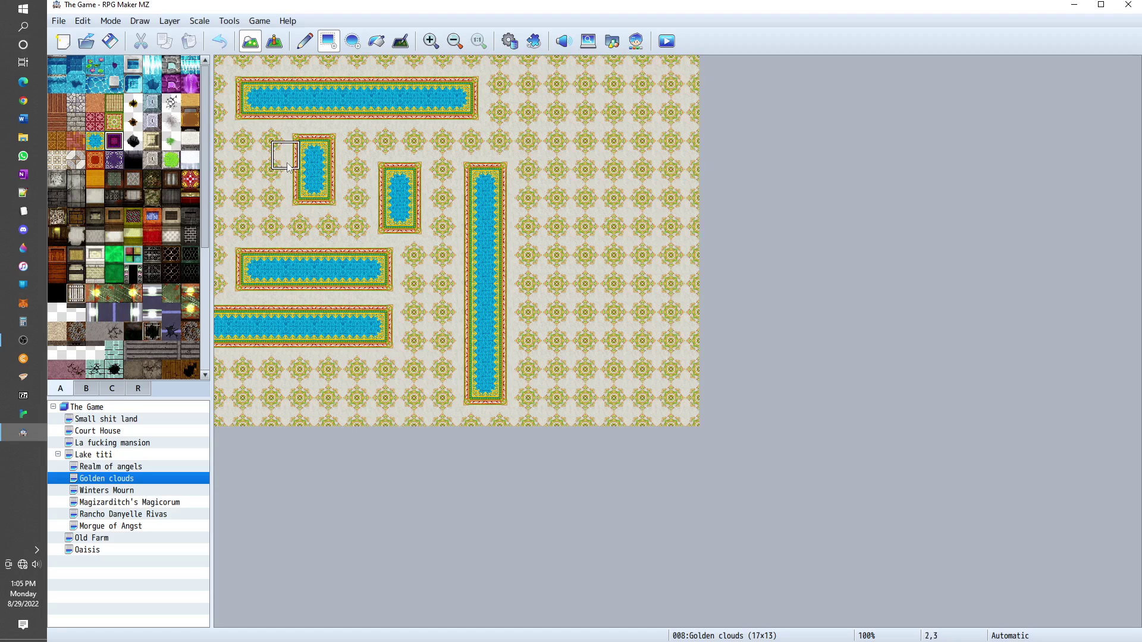
- Flood-fill all six remaining blue rug strips with the gold-flower floor tile
{"action": "left_click", "coordinate": [115, 123]}
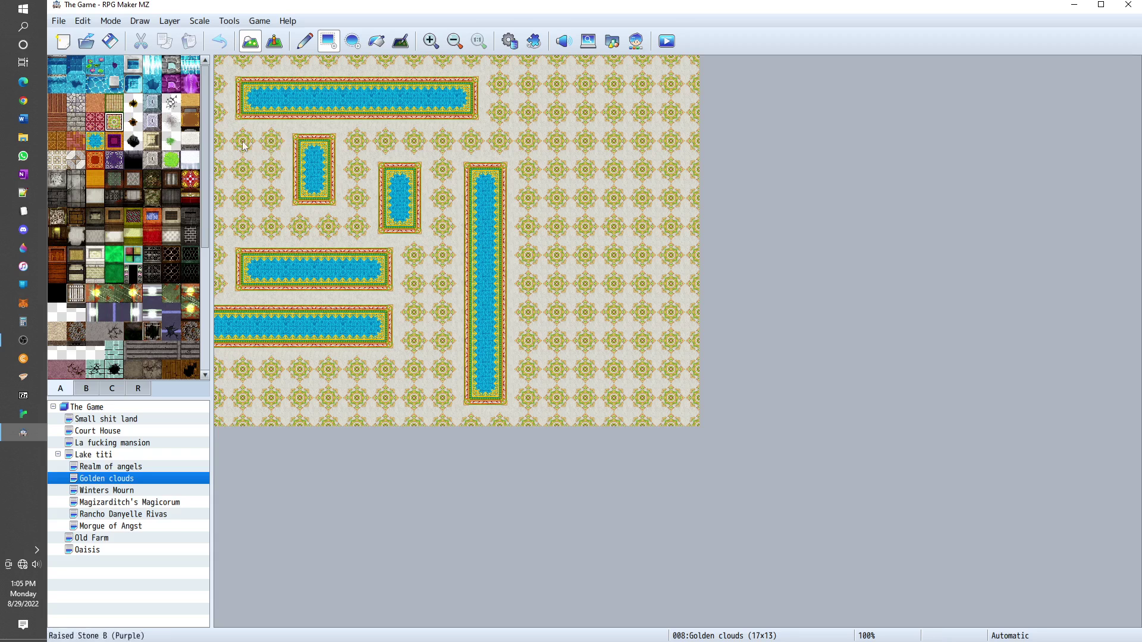
{"action": "left_click", "coordinate": [375, 43]}
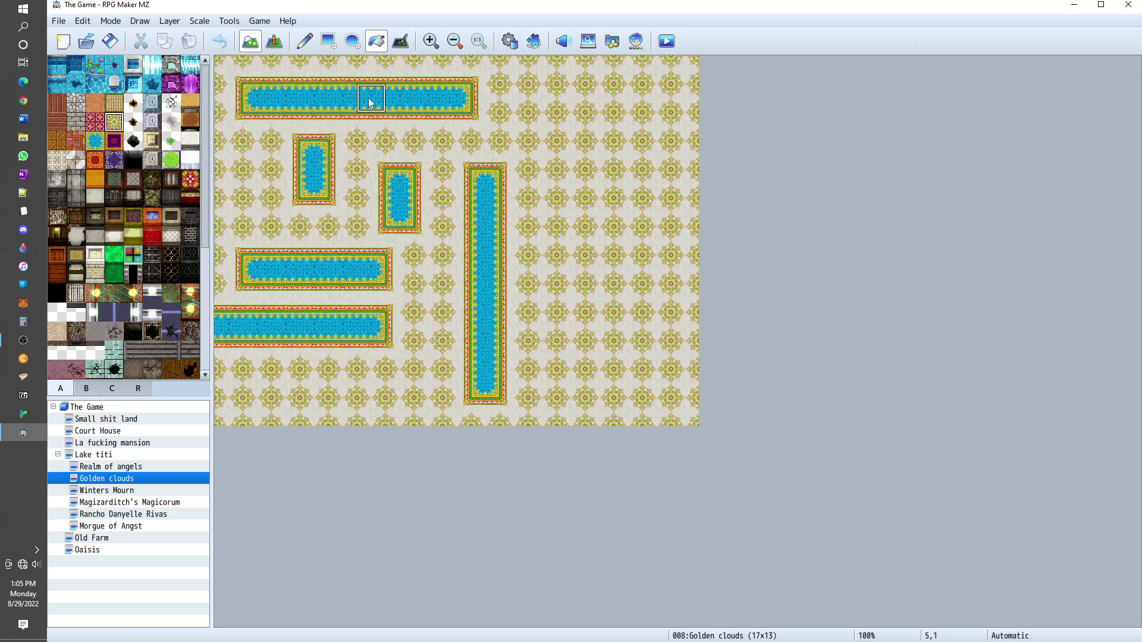
{"action": "left_click", "coordinate": [371, 101]}
{"action": "left_click", "coordinate": [315, 178]}
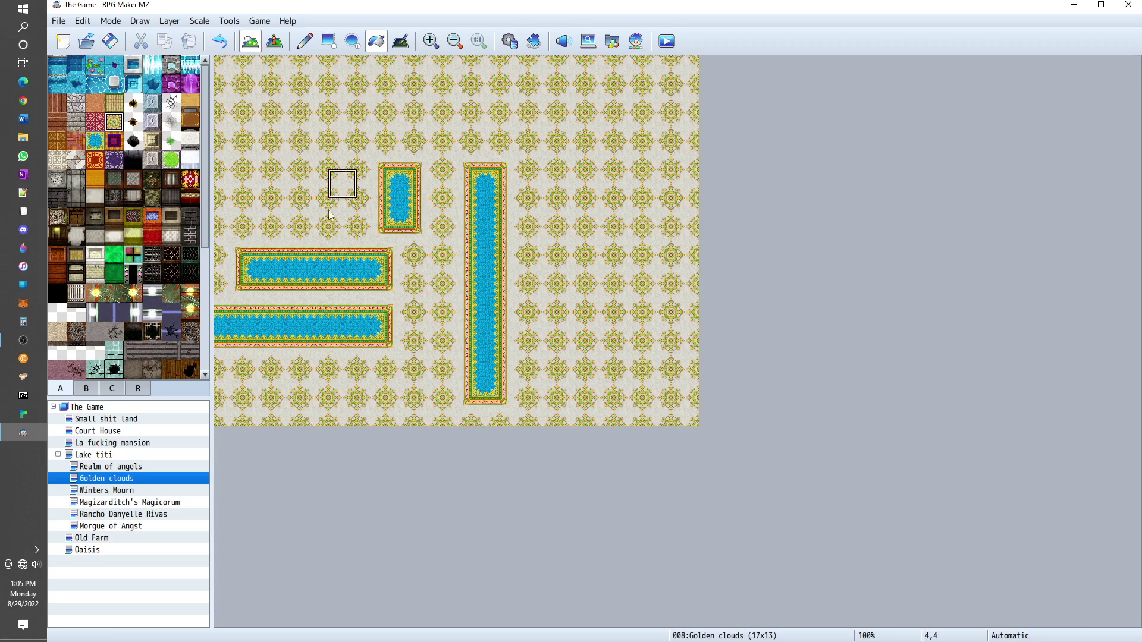
{"action": "left_click", "coordinate": [315, 271]}
{"action": "left_click", "coordinate": [319, 327]}
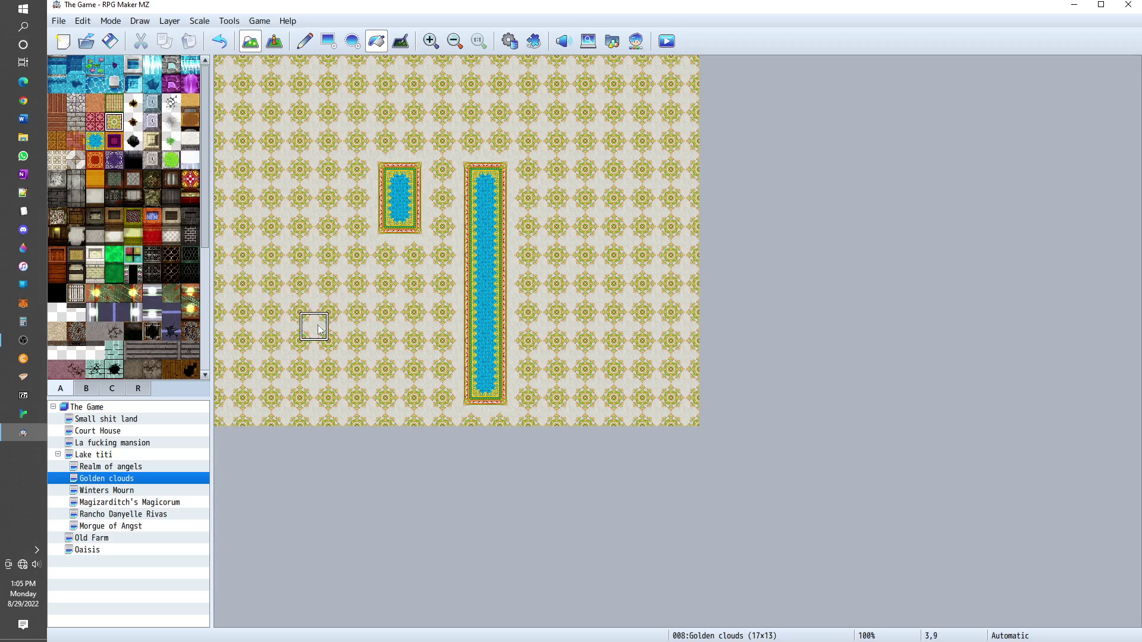
{"action": "left_click", "coordinate": [402, 183]}
{"action": "left_click", "coordinate": [486, 187]}
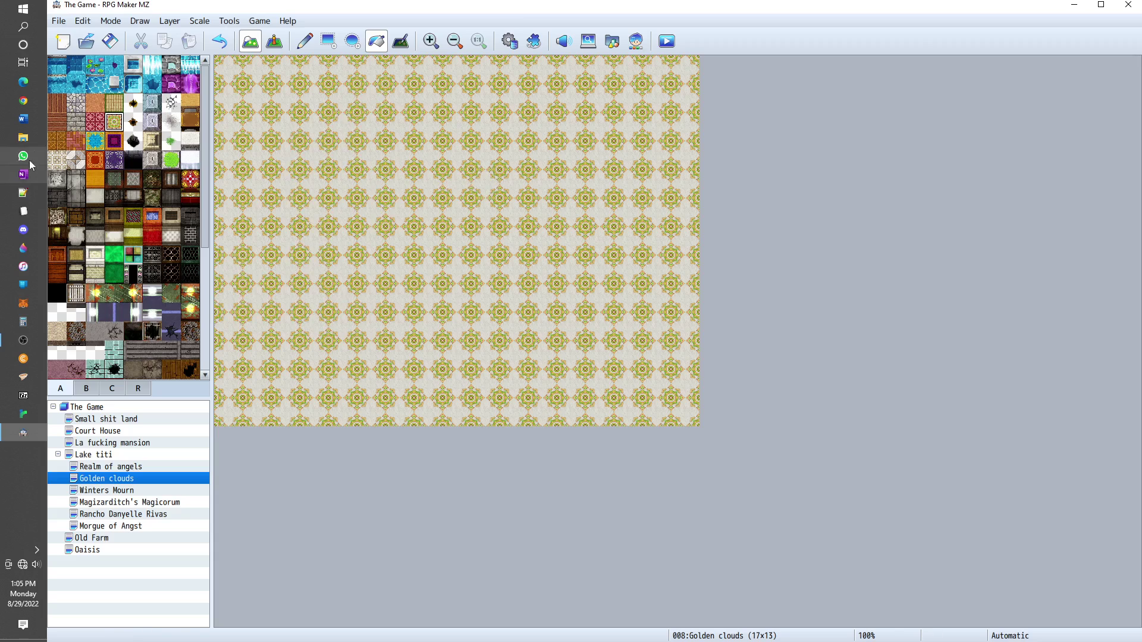
- Try flood-filling the whole map floor with Rug C (Oriental Blue), and undo the fill
{"action": "left_click", "coordinate": [95, 145]}
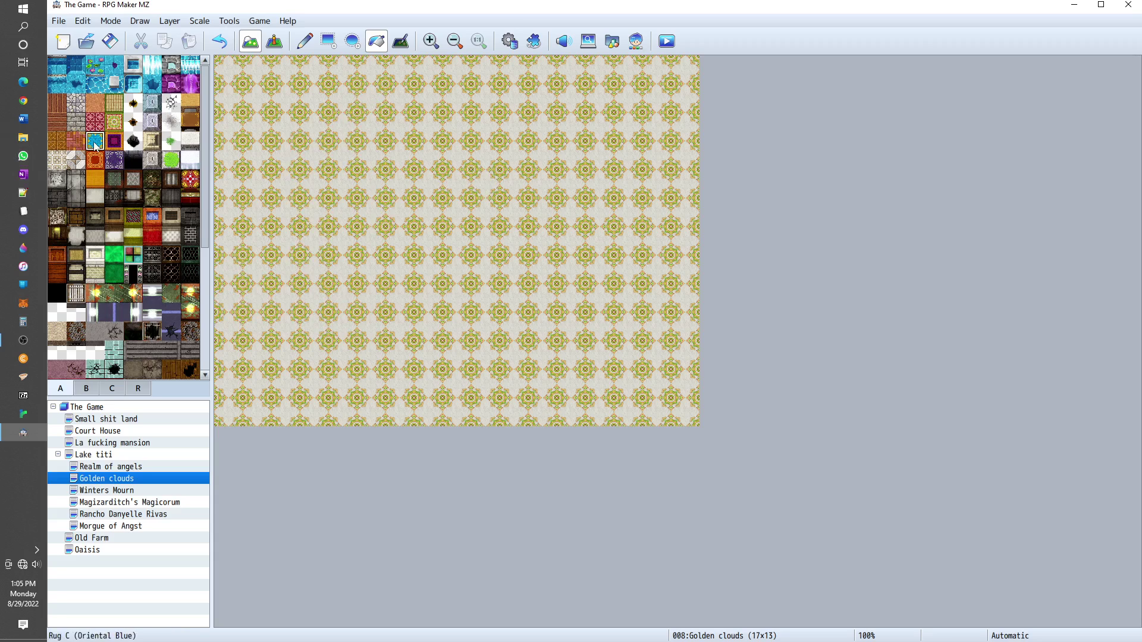
{"action": "left_click", "coordinate": [229, 86]}
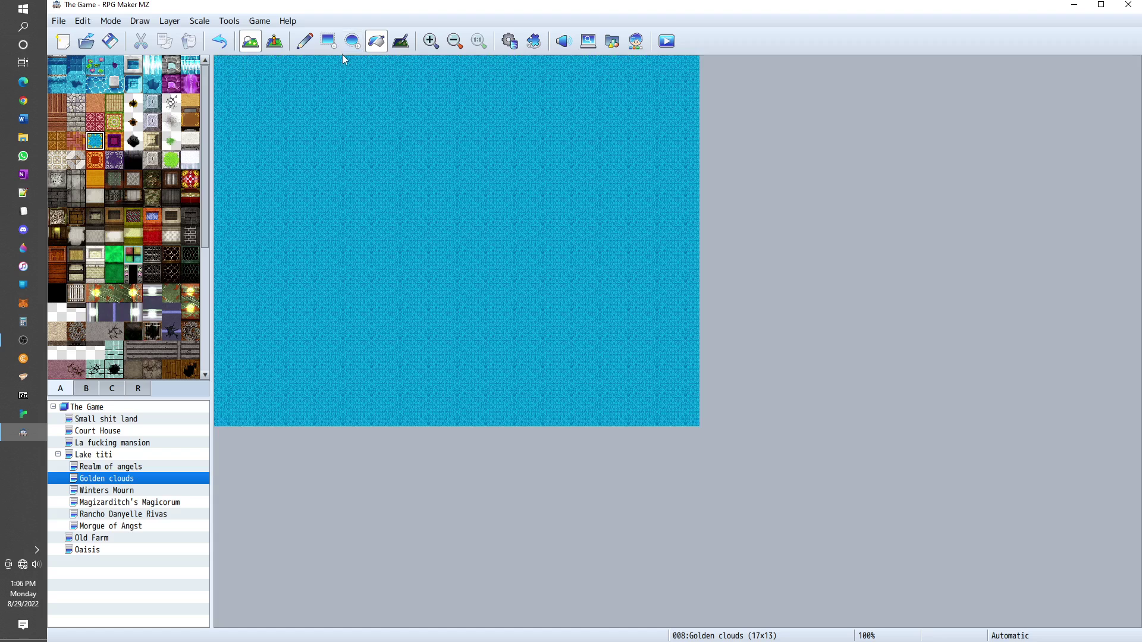
{"action": "key", "text": "ctrl+z"}
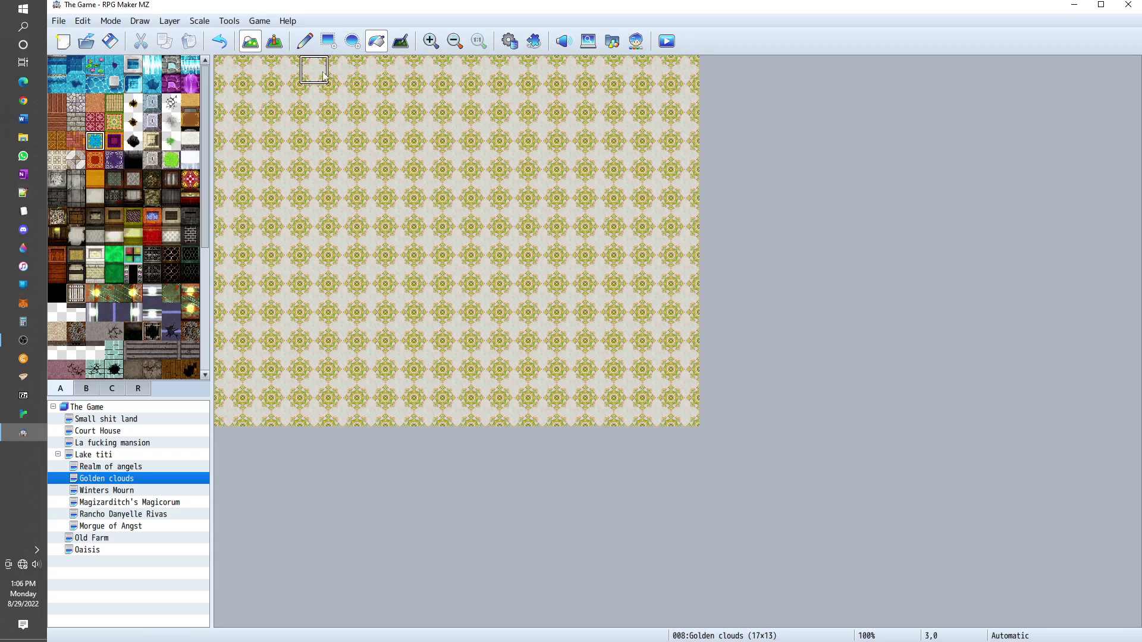
- Try freehand Pencil strips of Rug C (Oriental Blue) along rows 0 and 1, undoing each attempt
{"action": "left_click", "coordinate": [304, 41]}
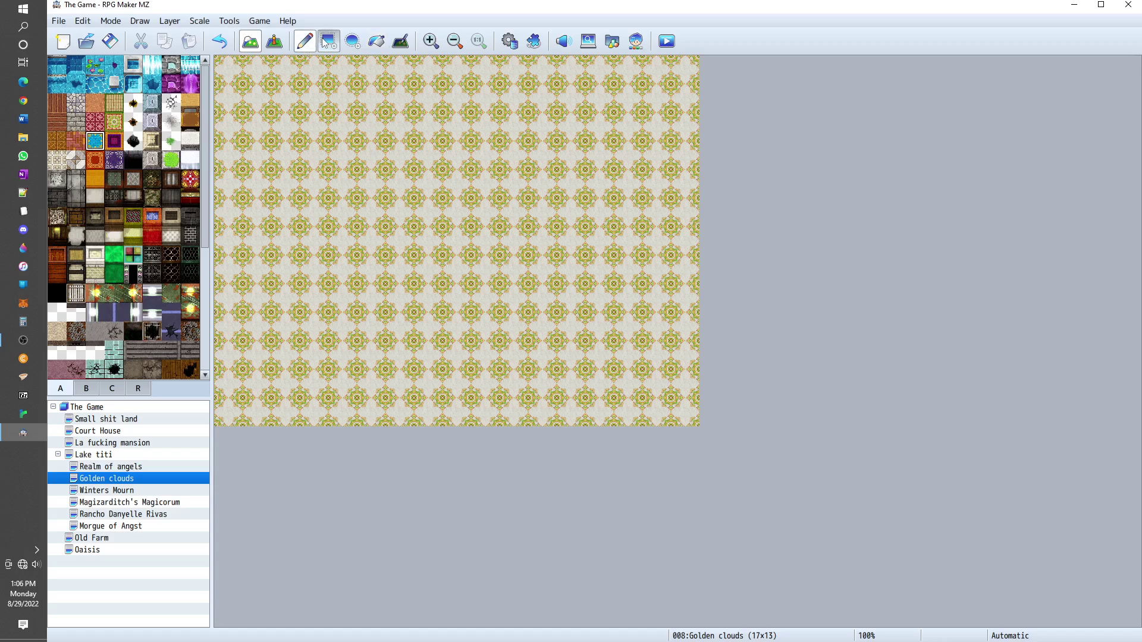
{"action": "left_click", "coordinate": [326, 42]}
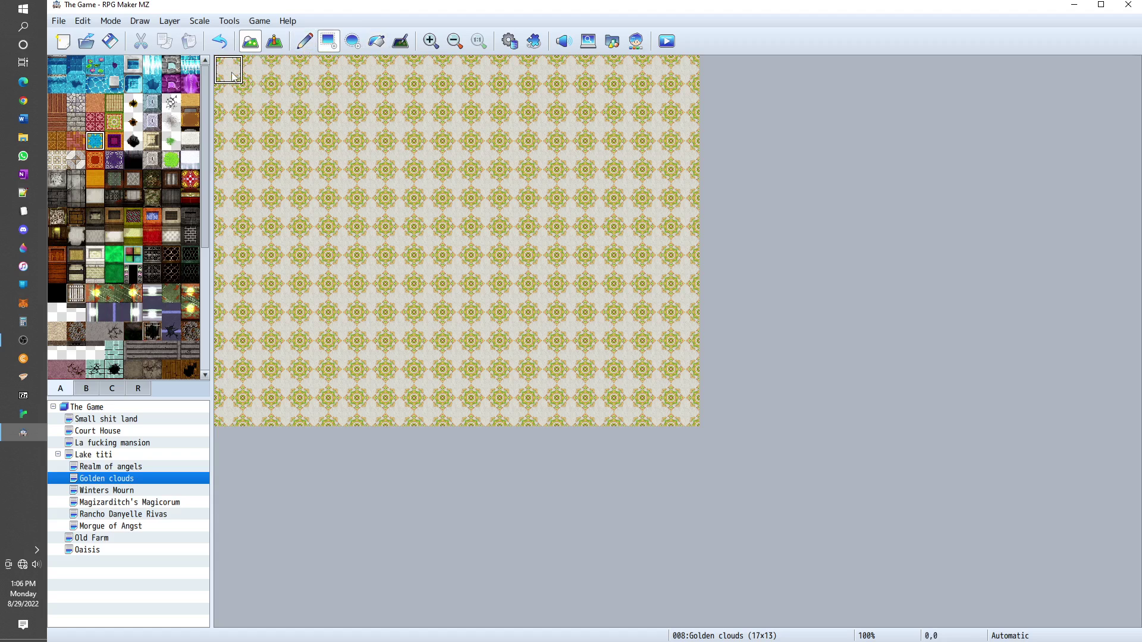
{"action": "left_click", "coordinate": [303, 43]}
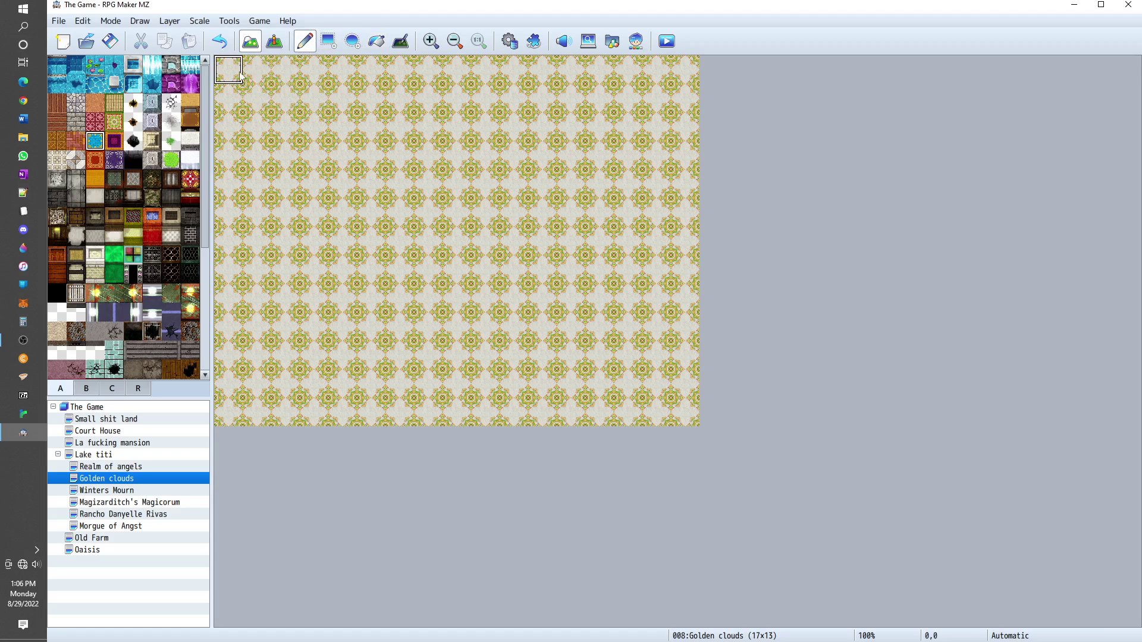
{"action": "left_click_drag", "start_coordinate": [223, 80], "coordinate": [627, 75]}
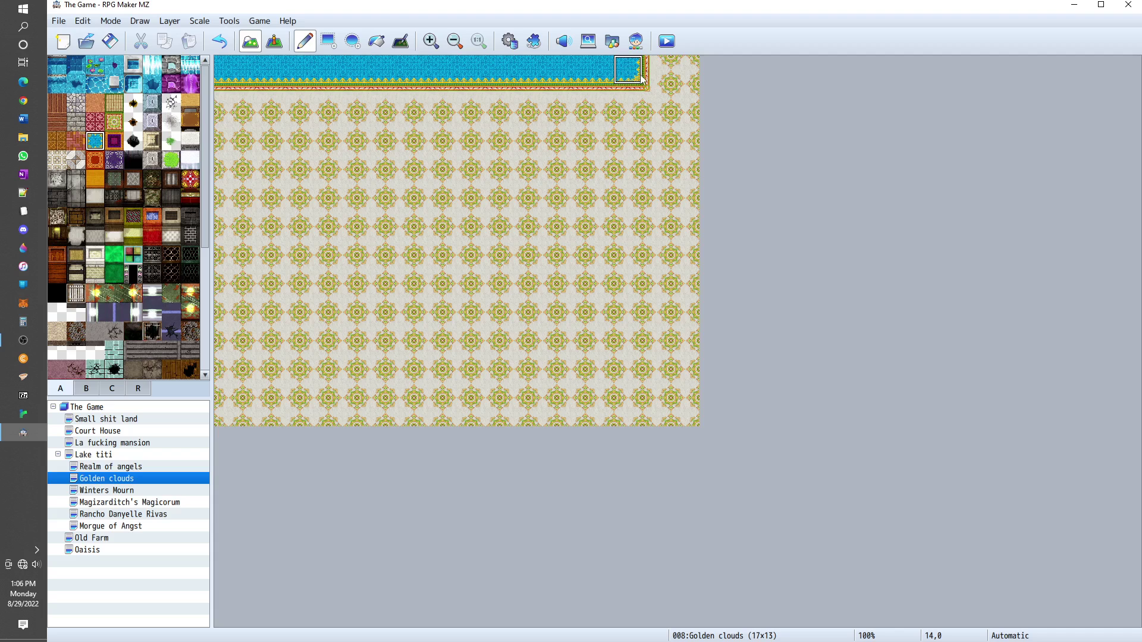
{"action": "key", "text": "ctrl+z"}
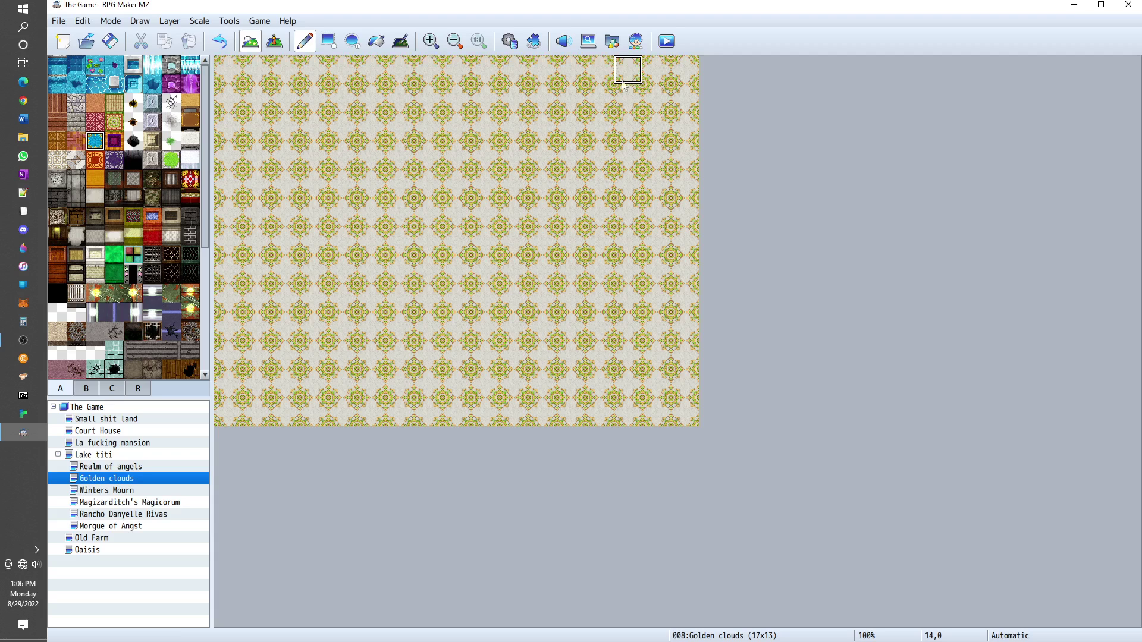
{"action": "left_click", "coordinate": [236, 95]}
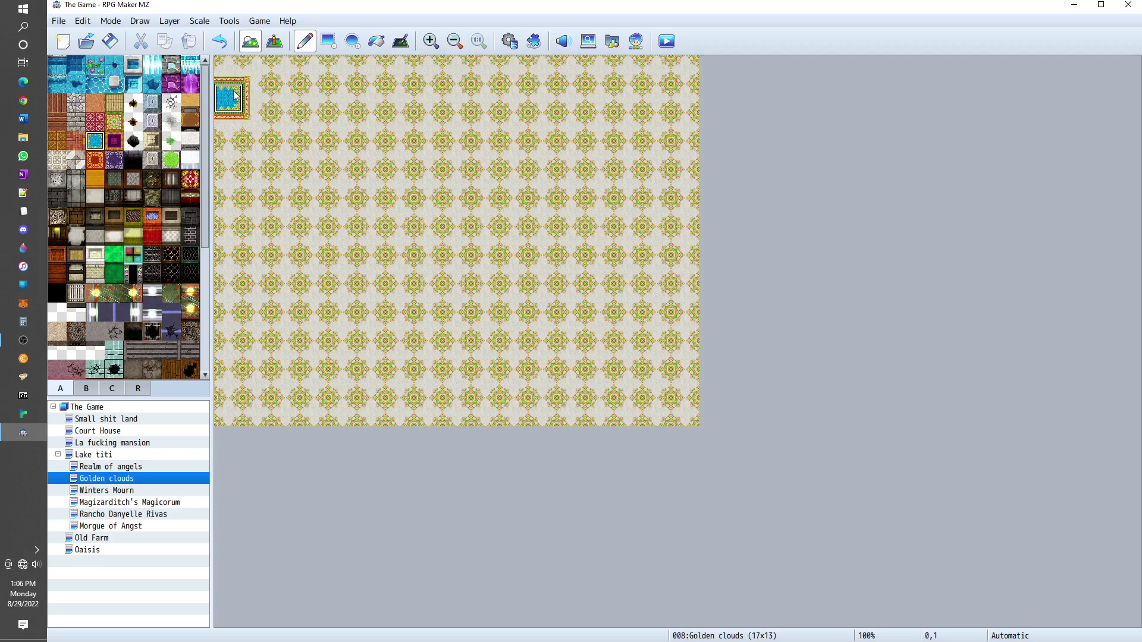
{"action": "mouse_move", "coordinate": [250, 93]}
{"action": "left_mouse_down"}
{"action": "mouse_move", "coordinate": [471, 74]}
{"action": "mouse_move", "coordinate": [428, 103]}
{"action": "mouse_move", "coordinate": [398, 102]}
{"action": "left_mouse_up"}
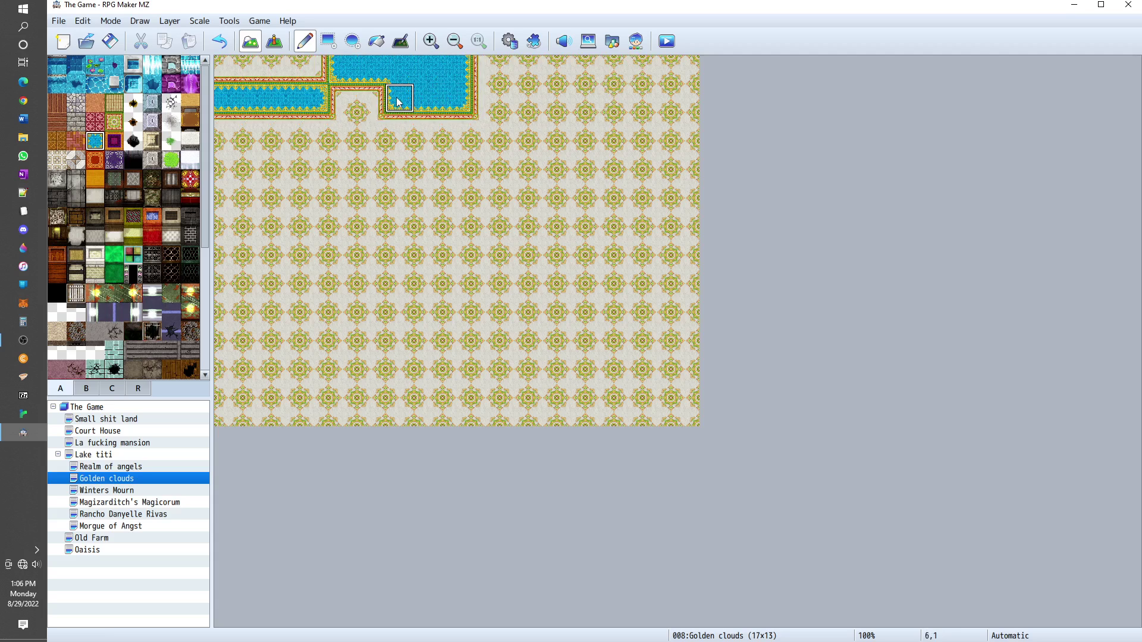
{"action": "key", "text": "ctrl+z"}
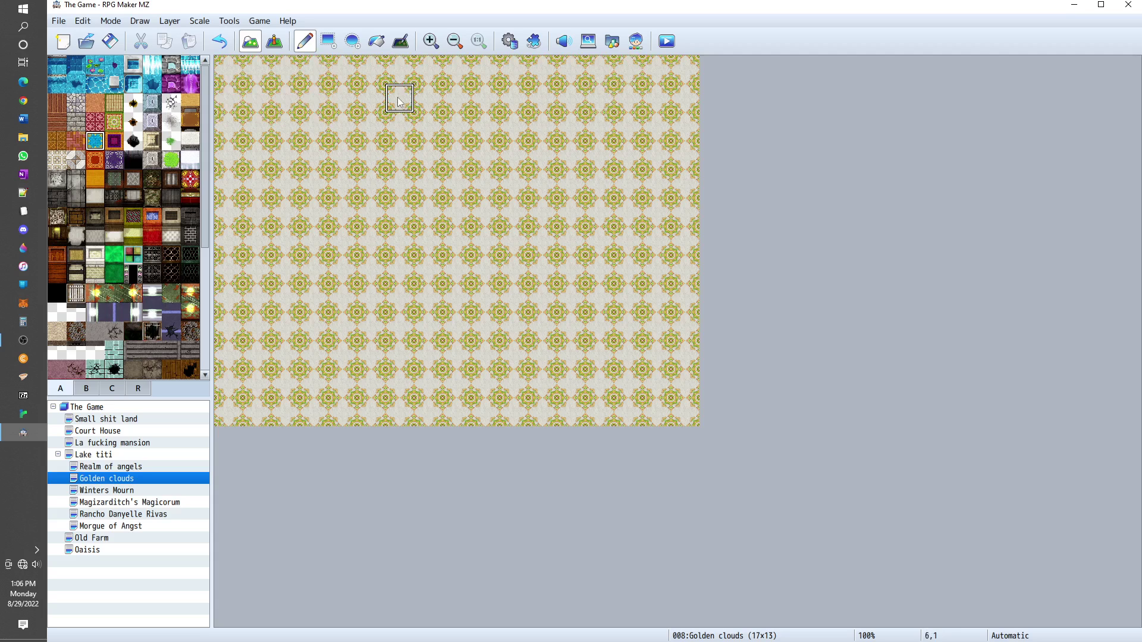
- With the Rectangle tool, paint blue strips on row 1 at columns 0–13 and 15–16, and on row 3 at columns 1–11 and 13–15
{"action": "left_click", "coordinate": [327, 41]}
{"action": "left_click_drag", "start_coordinate": [224, 97], "coordinate": [621, 110]}
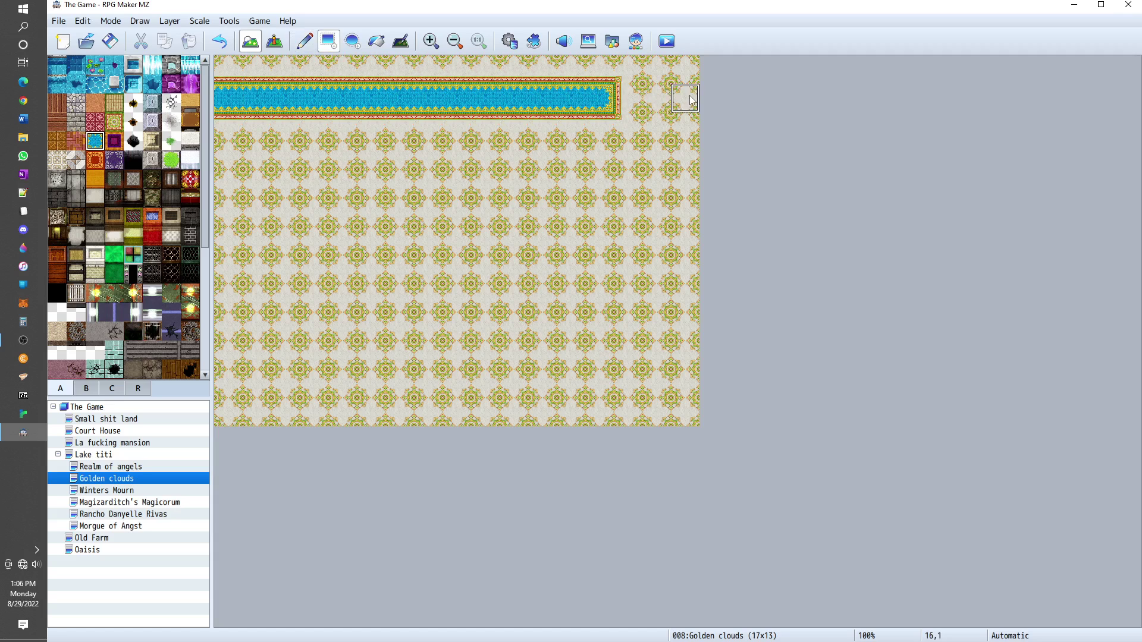
{"action": "left_click_drag", "start_coordinate": [685, 98], "coordinate": [641, 99]}
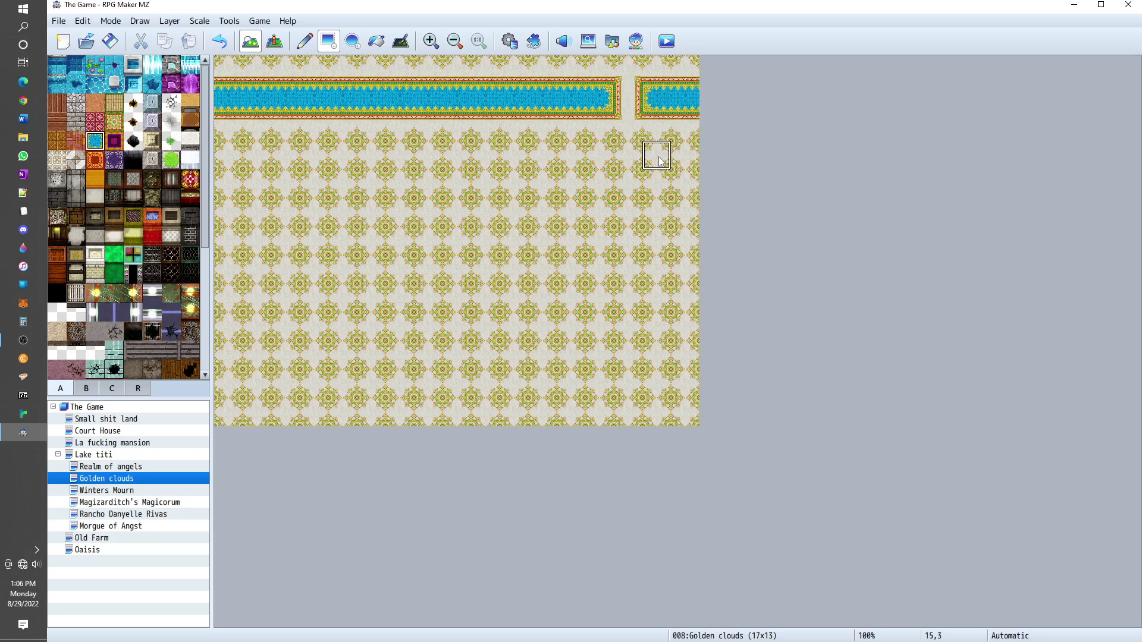
{"action": "left_click_drag", "start_coordinate": [659, 160], "coordinate": [593, 158]}
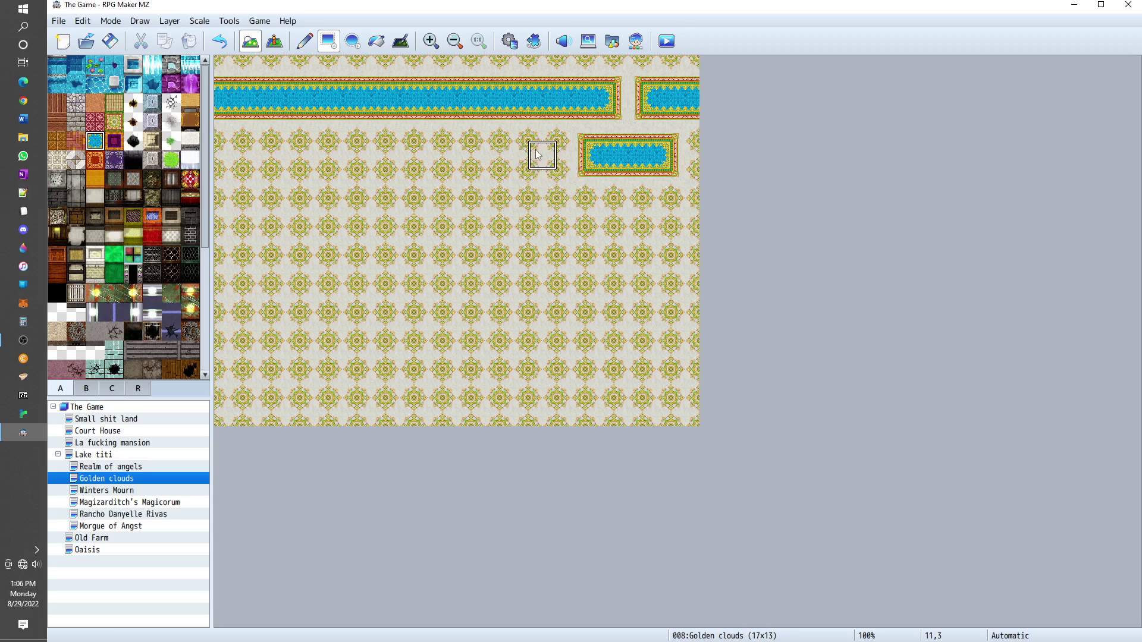
{"action": "left_click_drag", "start_coordinate": [537, 155], "coordinate": [249, 165]}
- Branch the row-3 blue strip down column 1 to row 5 and across to column 7, and down column 9 with an arm to column 14
{"action": "left_click", "coordinate": [264, 194]}
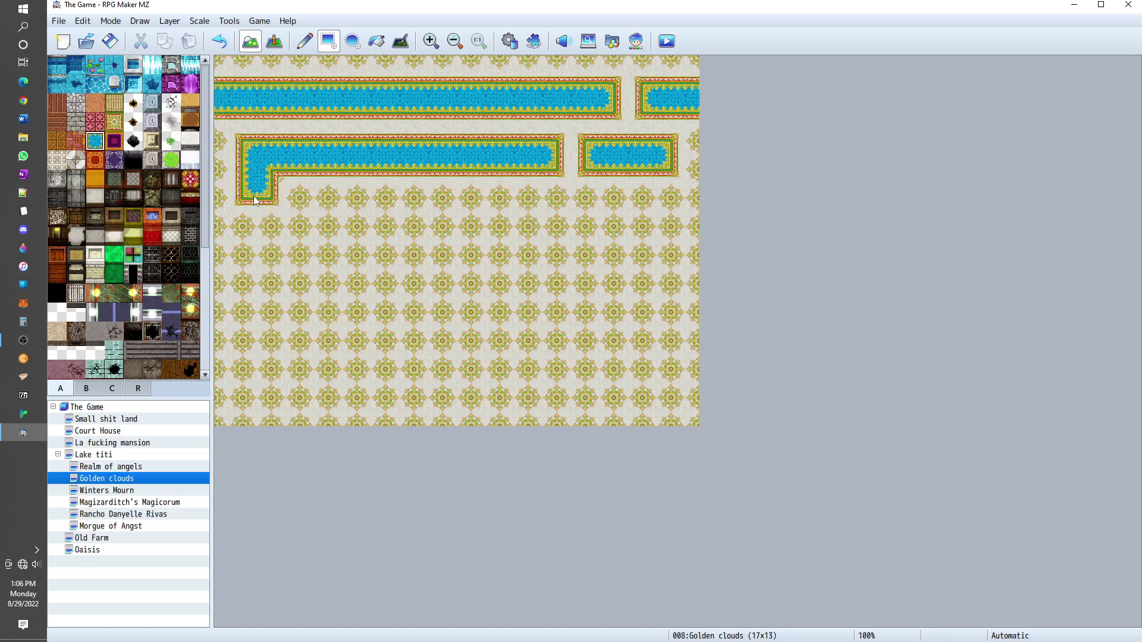
{"action": "left_click", "coordinate": [261, 209]}
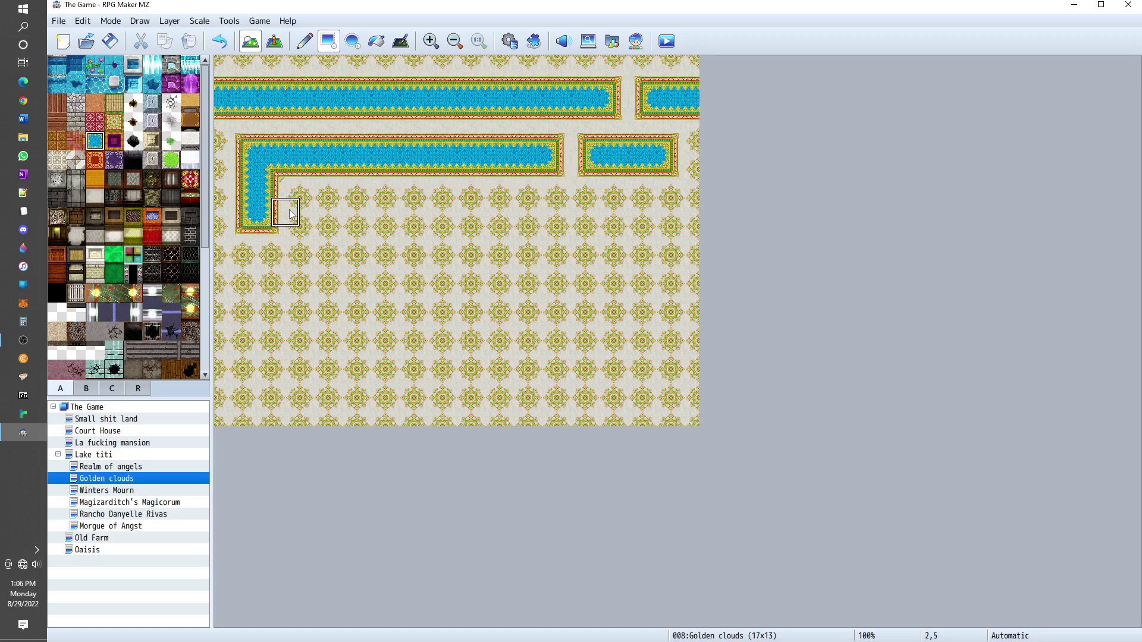
{"action": "left_click_drag", "start_coordinate": [291, 214], "coordinate": [455, 213]}
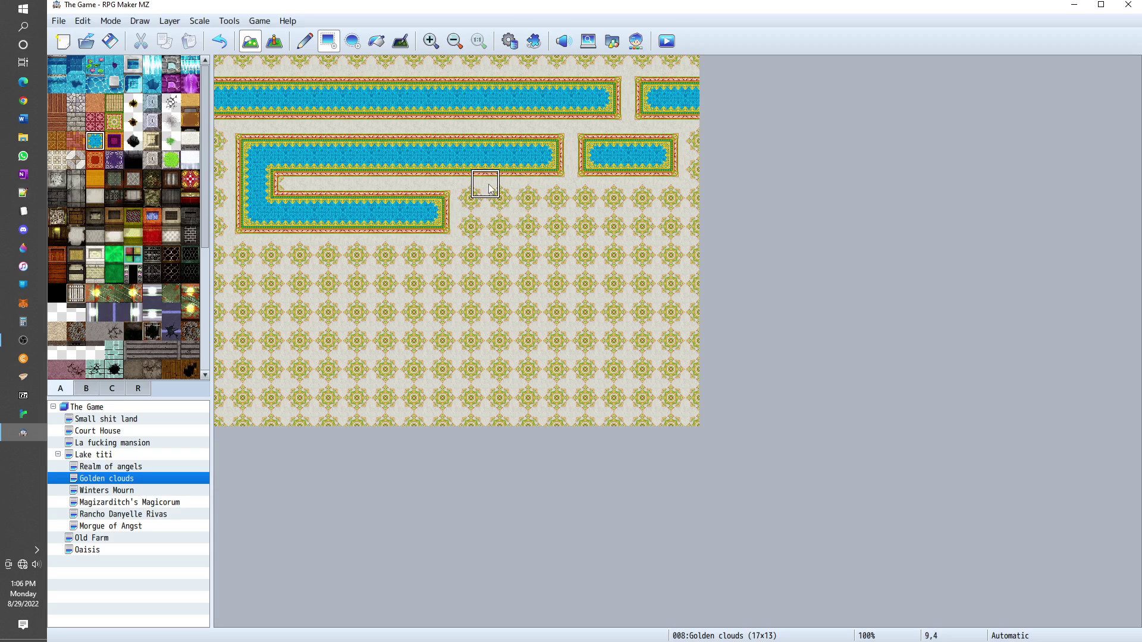
{"action": "mouse_move", "coordinate": [491, 189]}
{"action": "left_mouse_down"}
{"action": "mouse_move", "coordinate": [485, 235]}
{"action": "mouse_move", "coordinate": [510, 235]}
{"action": "mouse_move", "coordinate": [512, 205]}
{"action": "mouse_move", "coordinate": [538, 196]}
{"action": "mouse_move", "coordinate": [638, 211]}
{"action": "left_mouse_up"}
{"action": "key", "text": "ctrl+z"}
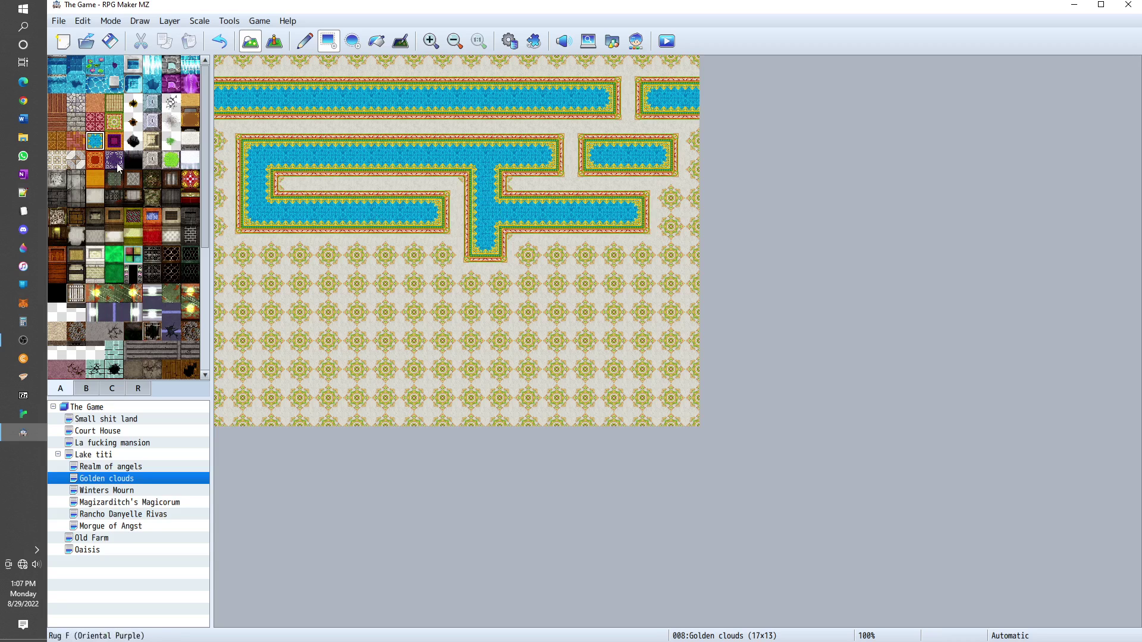
- Undo the new blue path layout and the floor fills, back to the original six blue rug strips
{"action": "key", "text": "ctrl+z"}
{"action": "key", "text": "ctrl+z"}
{"action": "key", "text": "ctrl+z"}
{"action": "key", "text": "ctrl+z"}
{"action": "key", "text": "ctrl+z"}
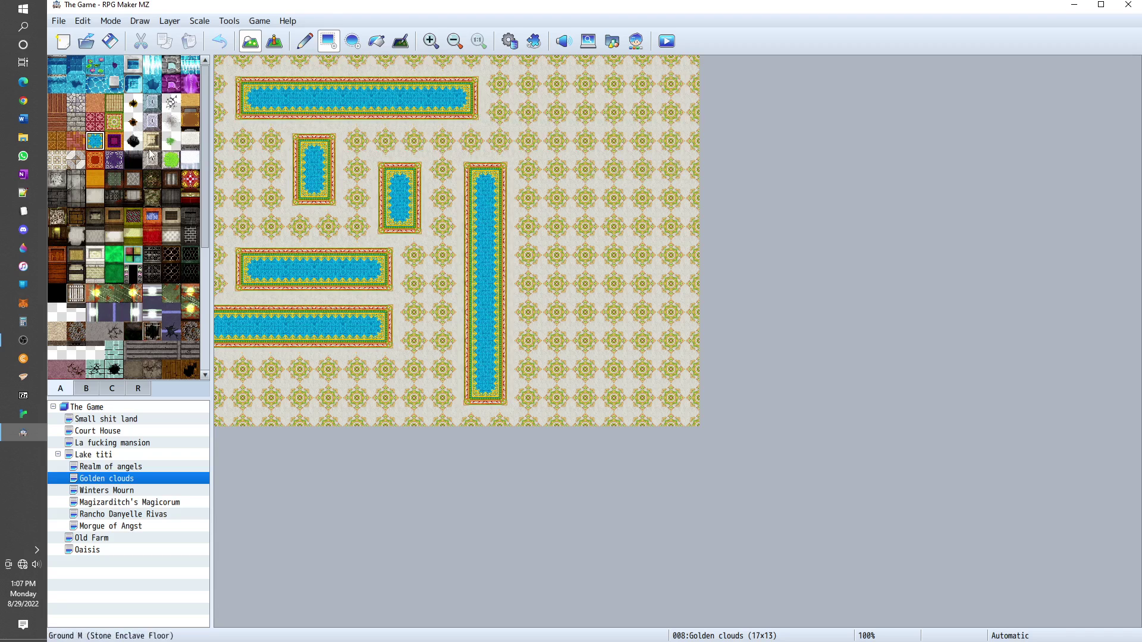
- Try a Hole D (Square Black Cave) tile at column 2, row 3, and a Transparent tile at column 1, row 4, undoing each
{"action": "left_click", "coordinate": [286, 155]}
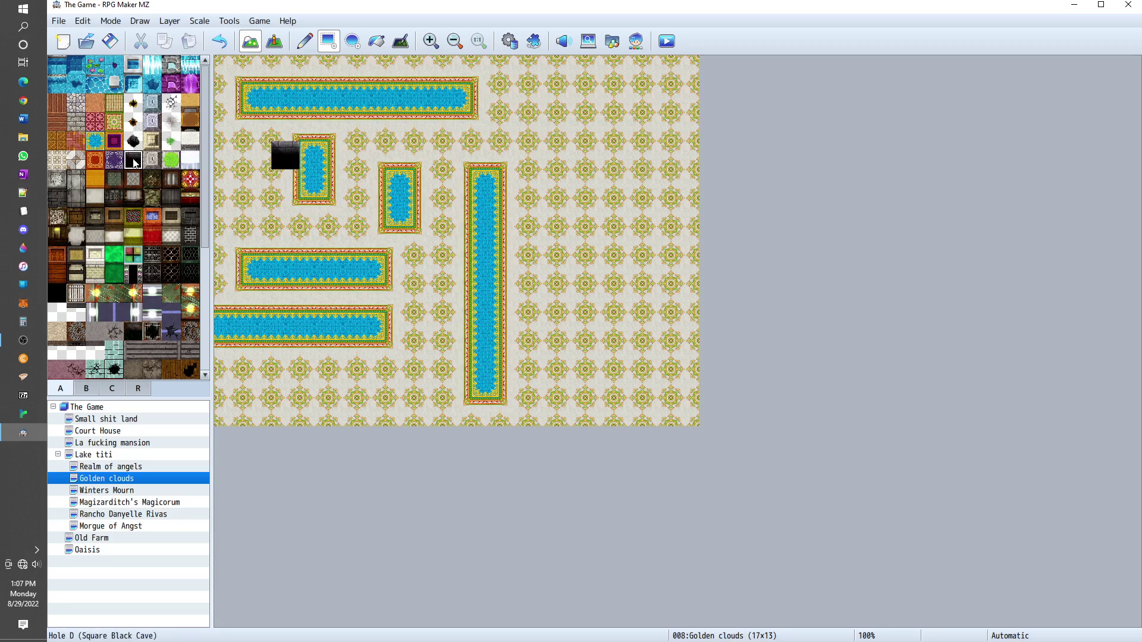
{"action": "key", "text": "ctrl+z"}
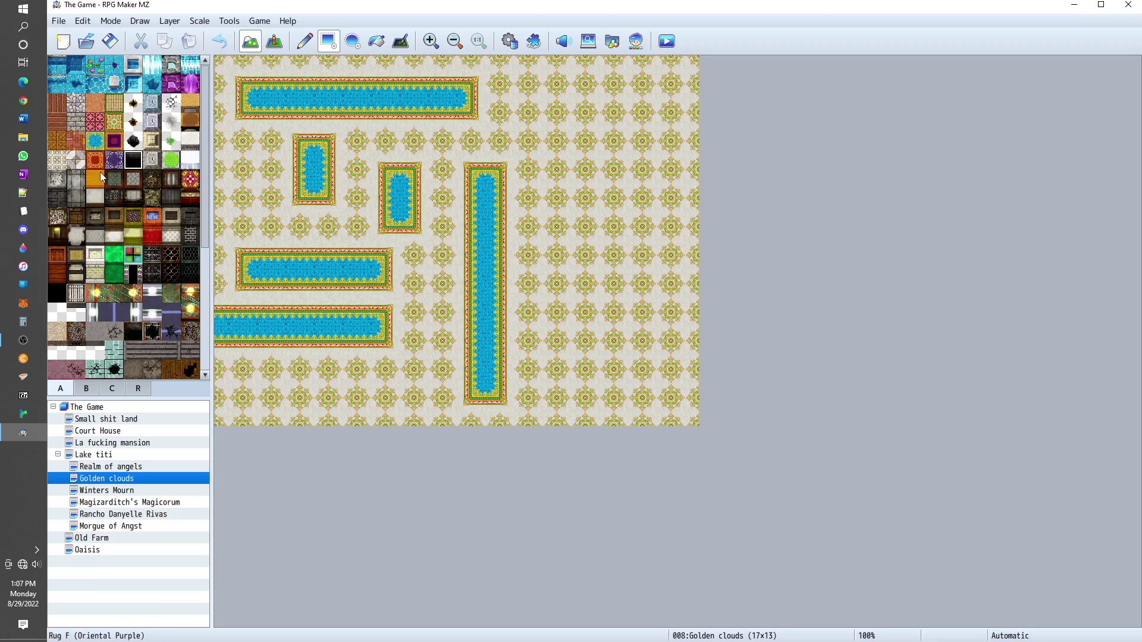
{"action": "scroll", "coordinate": [58, 234], "scroll_direction": "down", "scroll_amount": 3}
{"action": "left_click", "coordinate": [57, 241]}
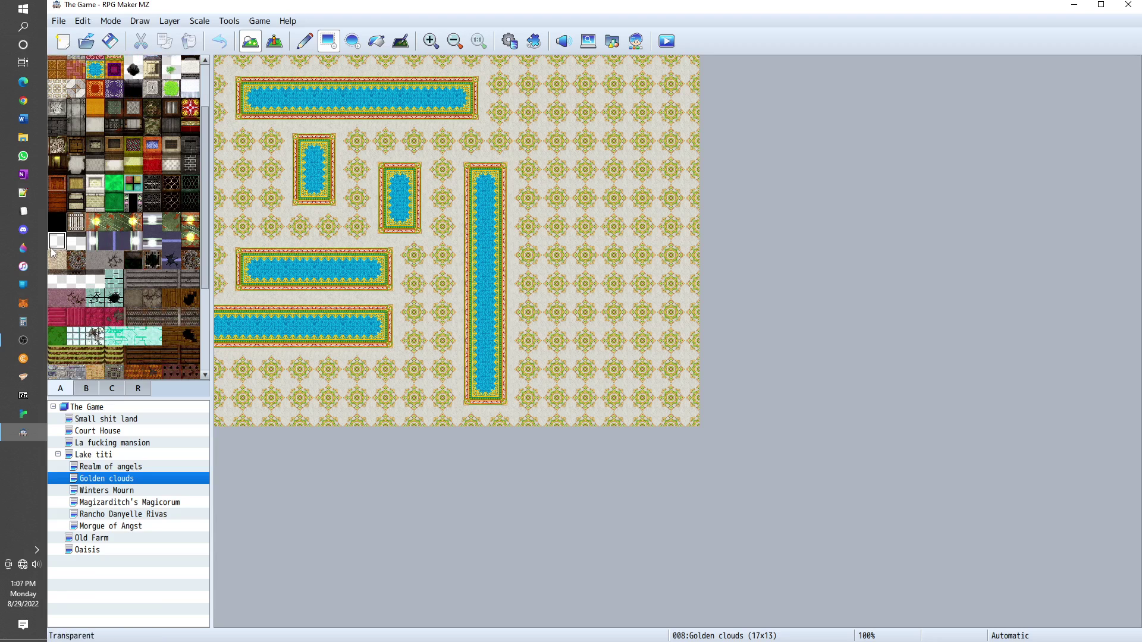
{"action": "left_click", "coordinate": [255, 184]}
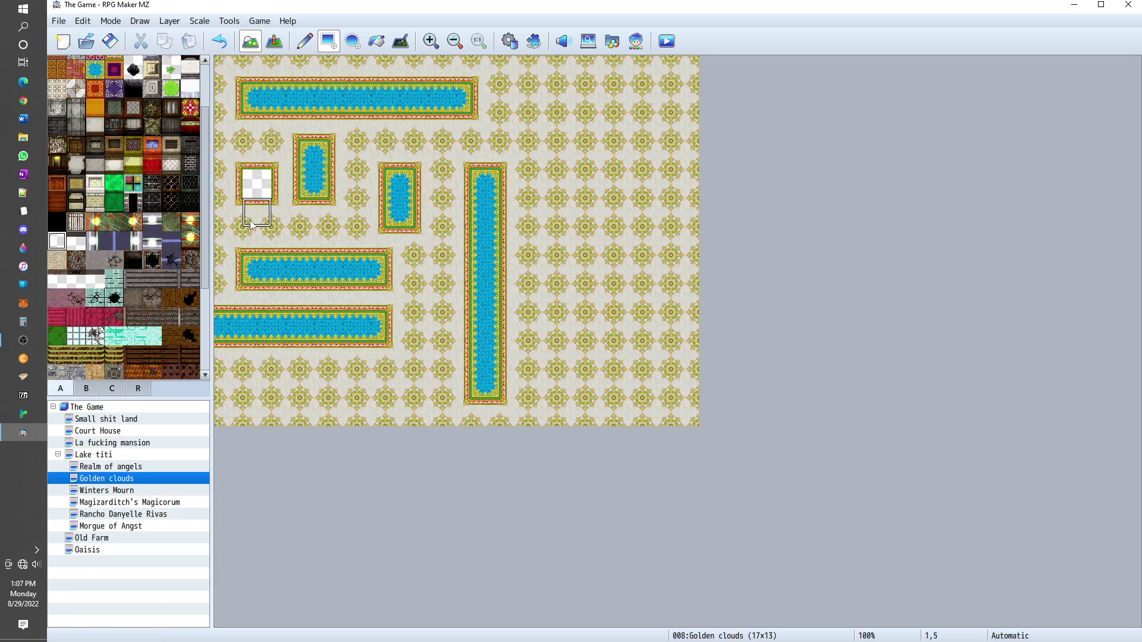
{"action": "key", "text": "ctrl+z"}
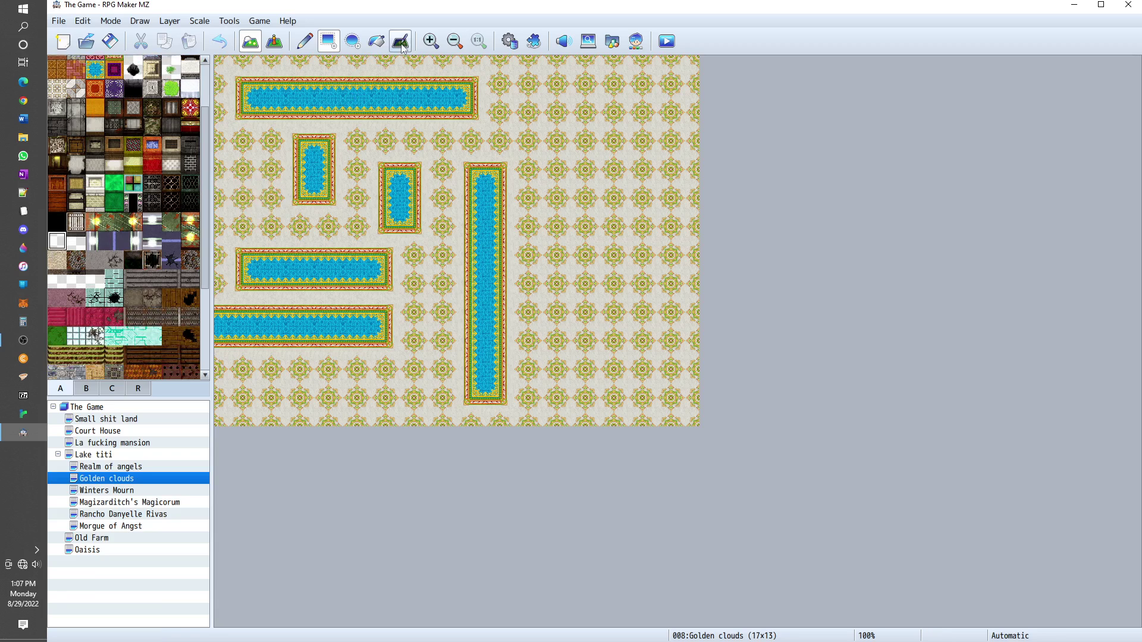
- Flood-fill all six blue rug strips and the surrounding patterned floor with the Transparent tile, and return to the Pencil tool
{"action": "left_click", "coordinate": [377, 42]}
{"action": "left_click", "coordinate": [323, 102]}
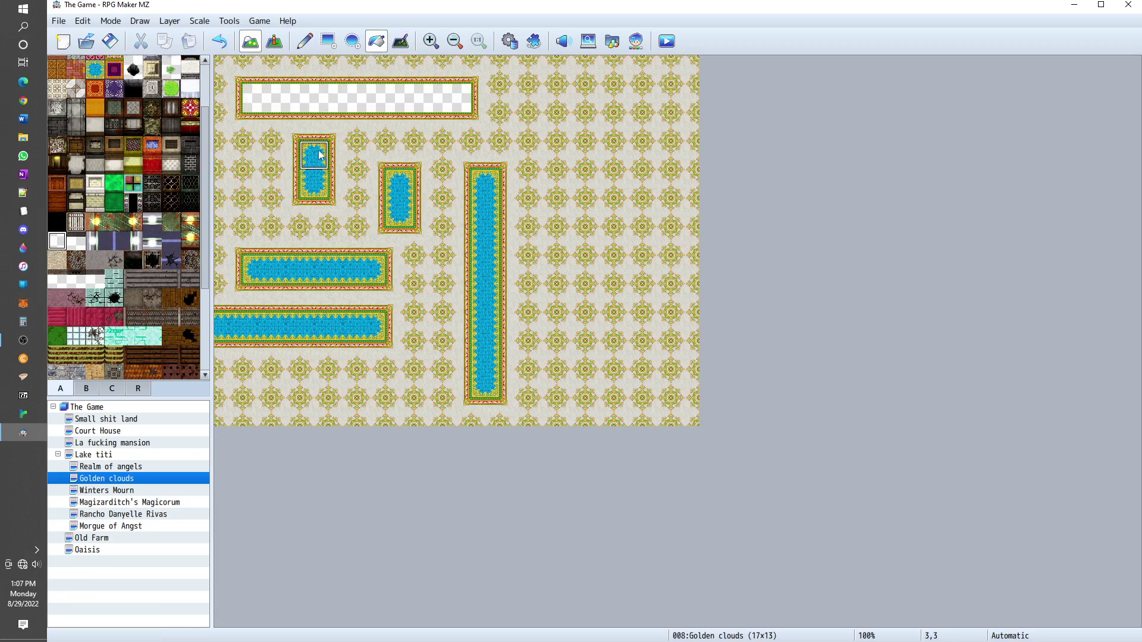
{"action": "left_click", "coordinate": [314, 161]}
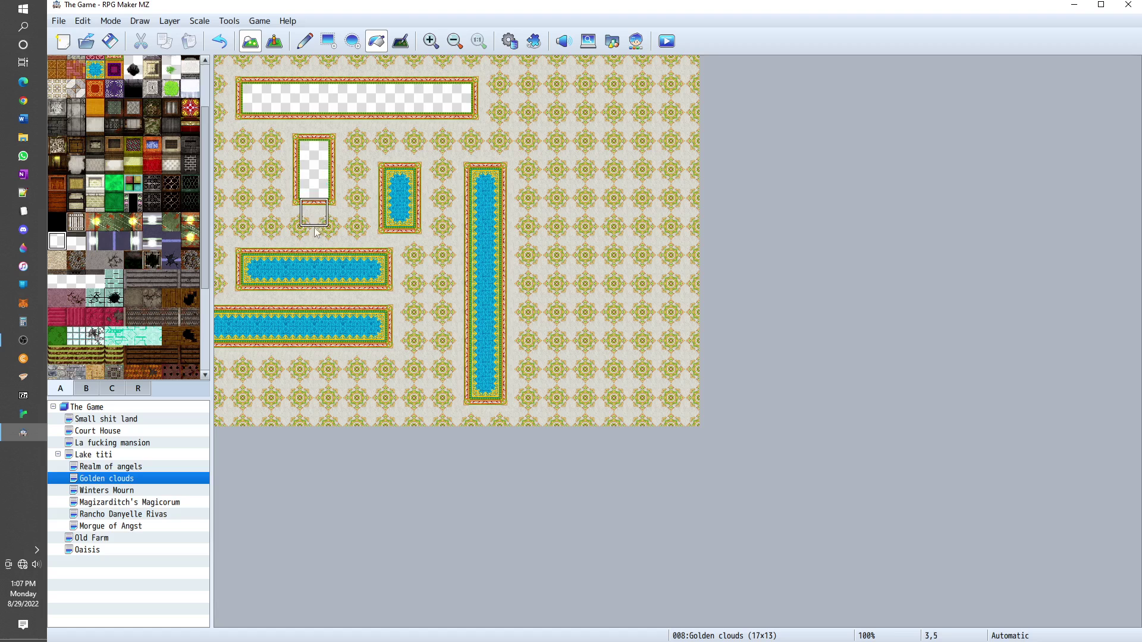
{"action": "left_click", "coordinate": [316, 269]}
{"action": "left_click", "coordinate": [399, 206]}
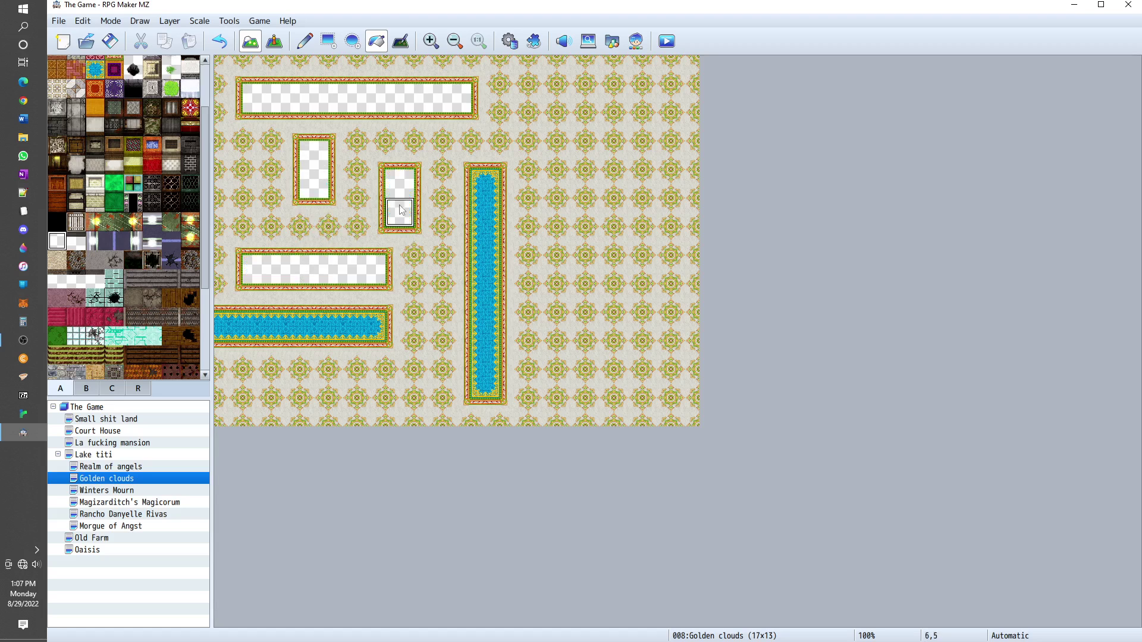
{"action": "left_click", "coordinate": [350, 330]}
{"action": "left_click", "coordinate": [485, 324]}
{"action": "left_click", "coordinate": [432, 321]}
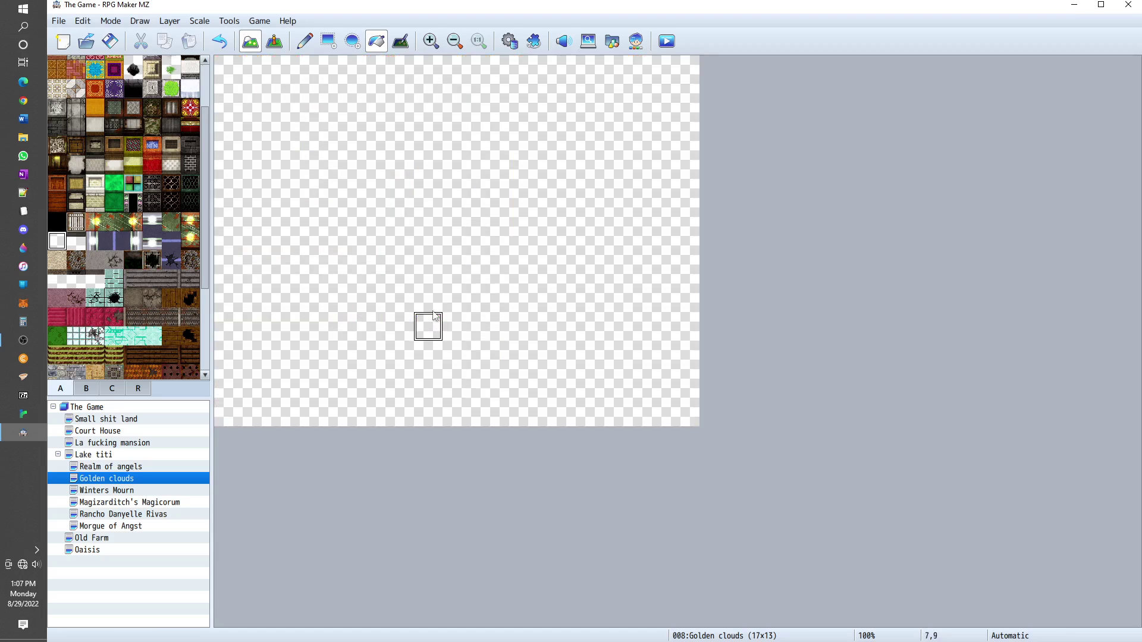
{"action": "left_click", "coordinate": [313, 46]}
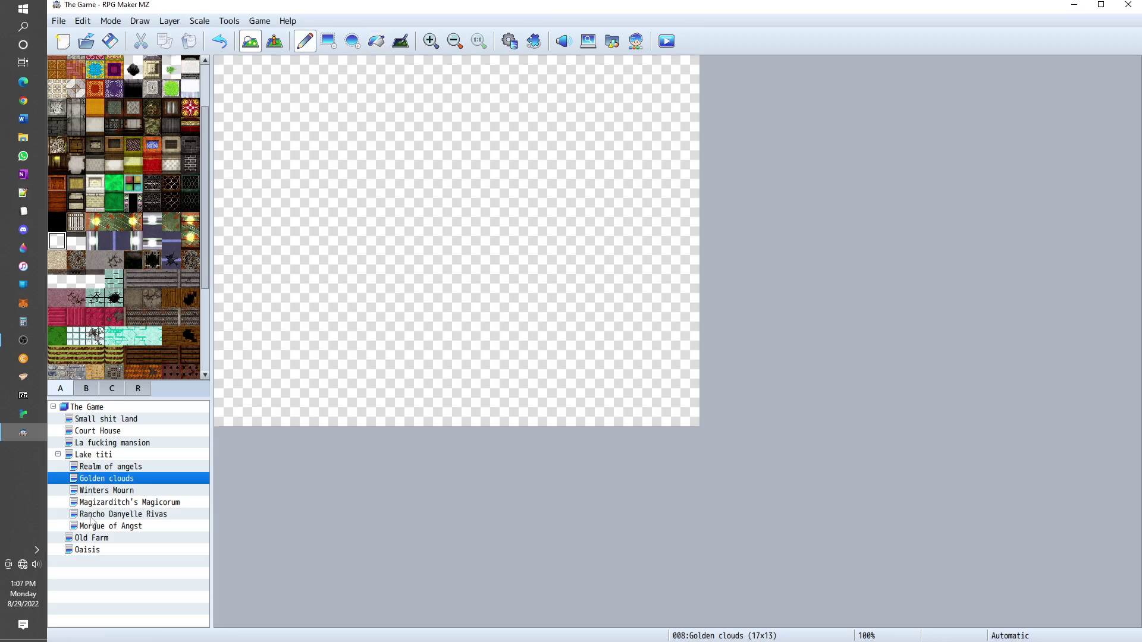
- Enable Specify Battleback in the Golden clouds map properties and open its image selection
{"action": "right_click", "coordinate": [90, 479]}
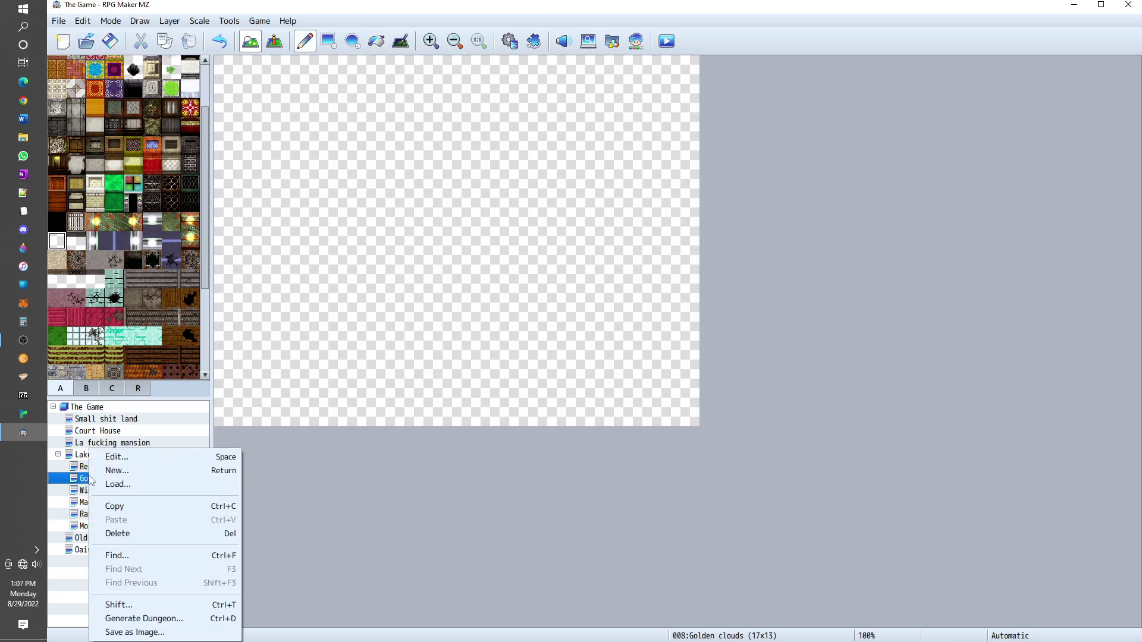
{"action": "left_click", "coordinate": [107, 459]}
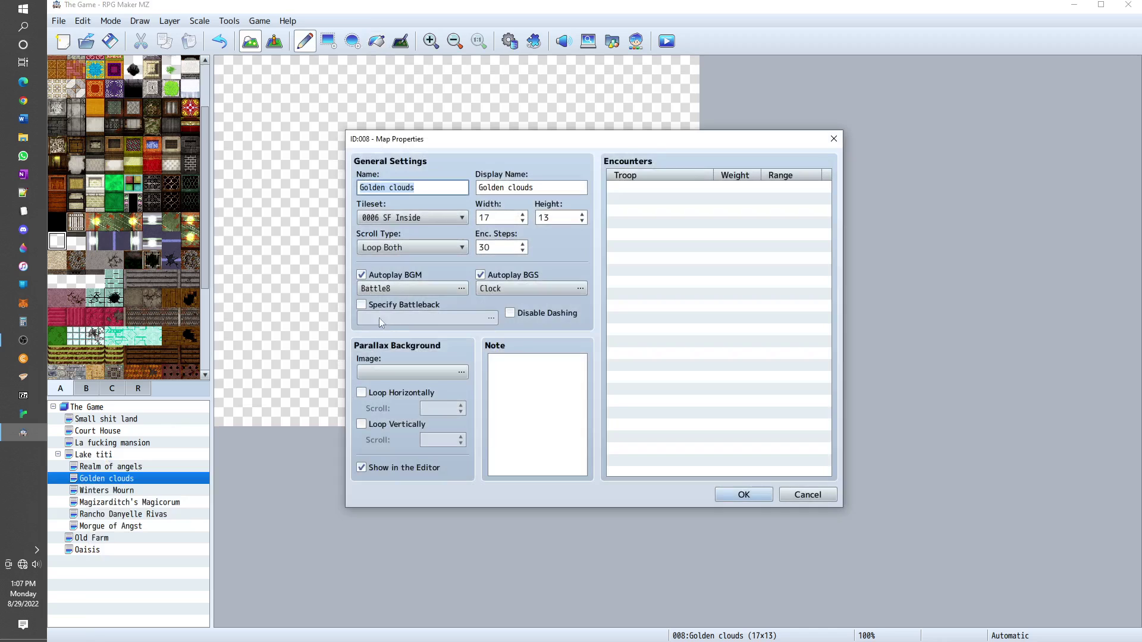
{"action": "left_click", "coordinate": [362, 305]}
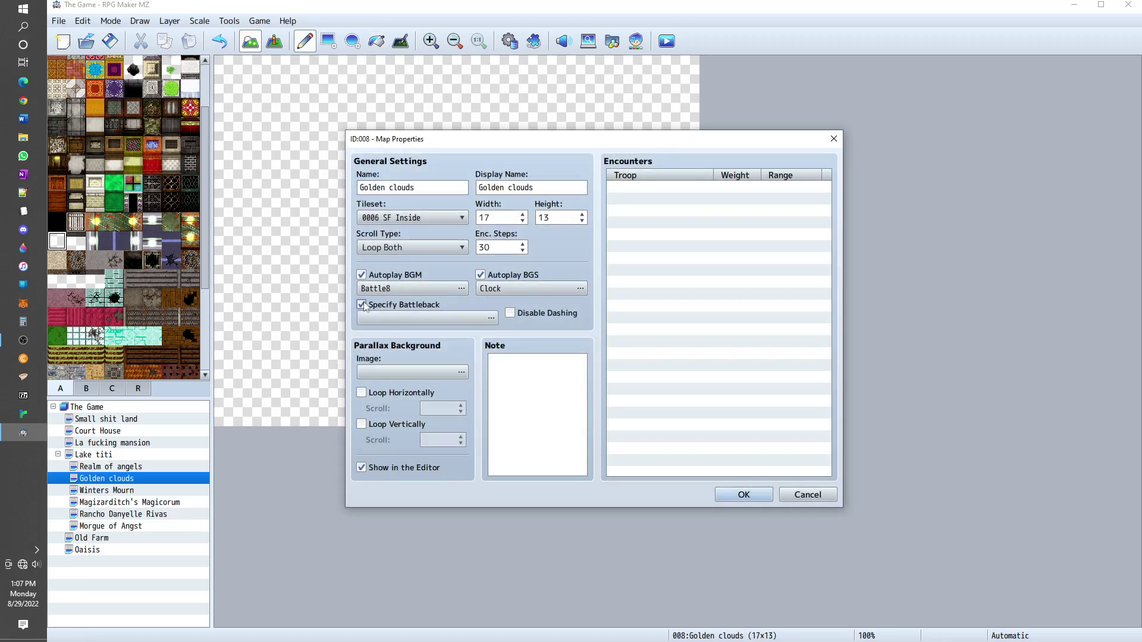
{"action": "left_click", "coordinate": [394, 318]}
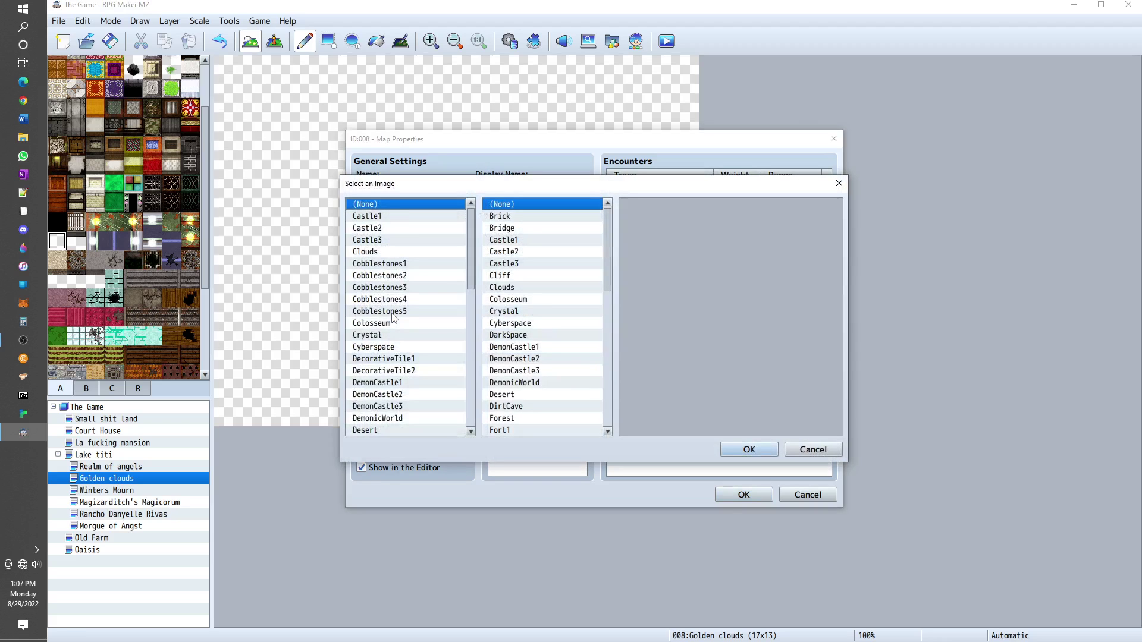
- With the Castle2 ground, preview the Castle1, Cyberspace, DarkSpace, Temple, Stone1 and Snowfield battleback backdrops
{"action": "left_click", "coordinate": [523, 240]}
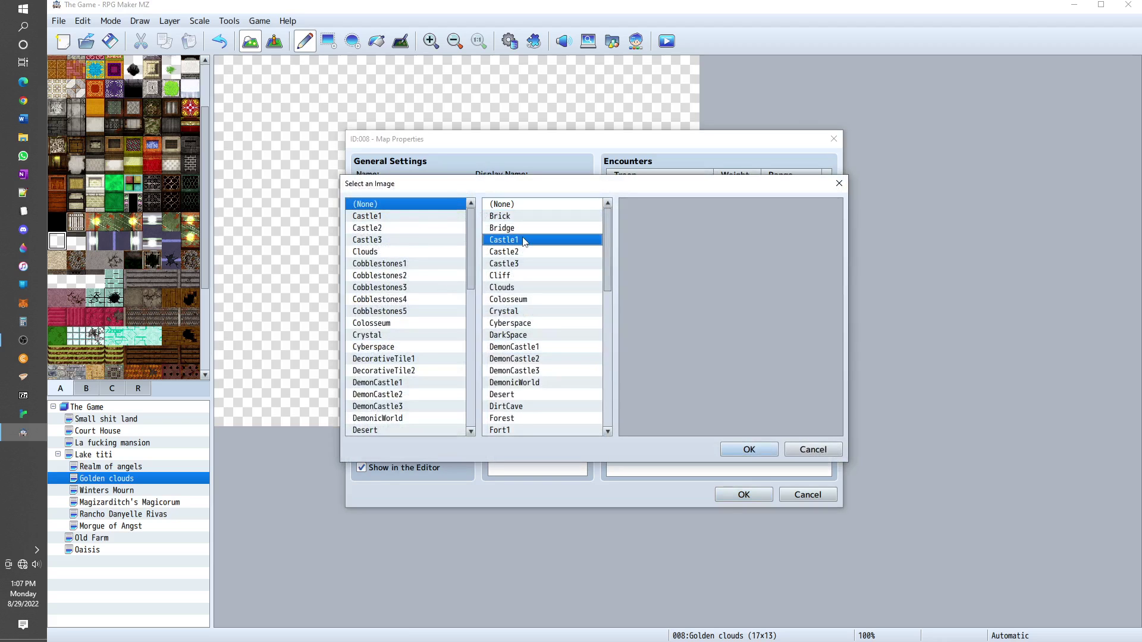
{"action": "left_click", "coordinate": [385, 231]}
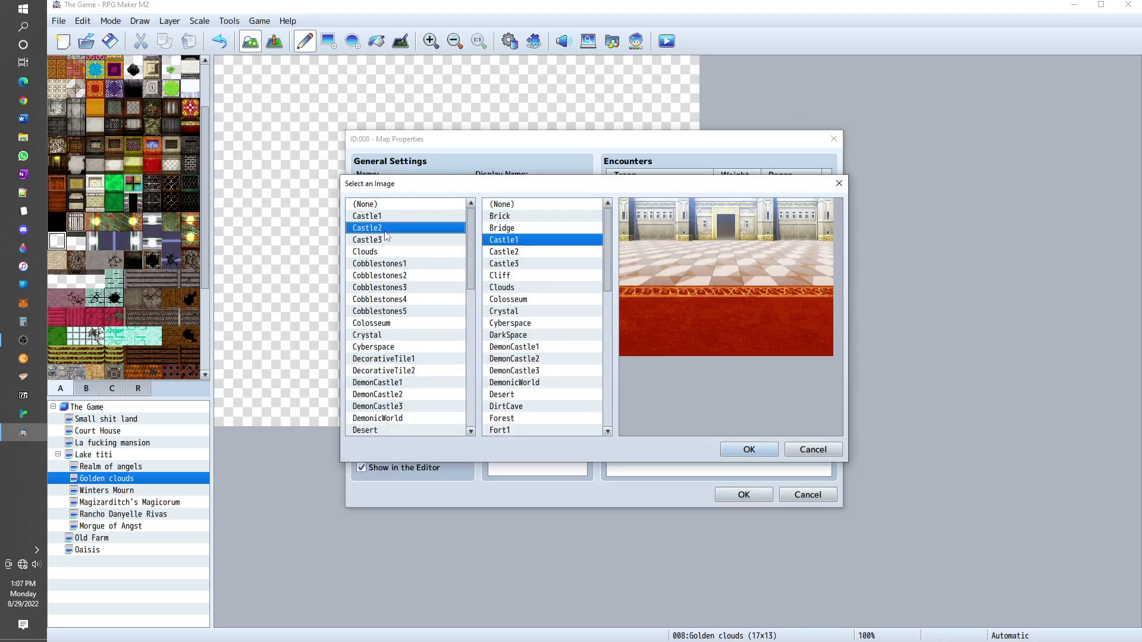
{"action": "left_click", "coordinate": [539, 323]}
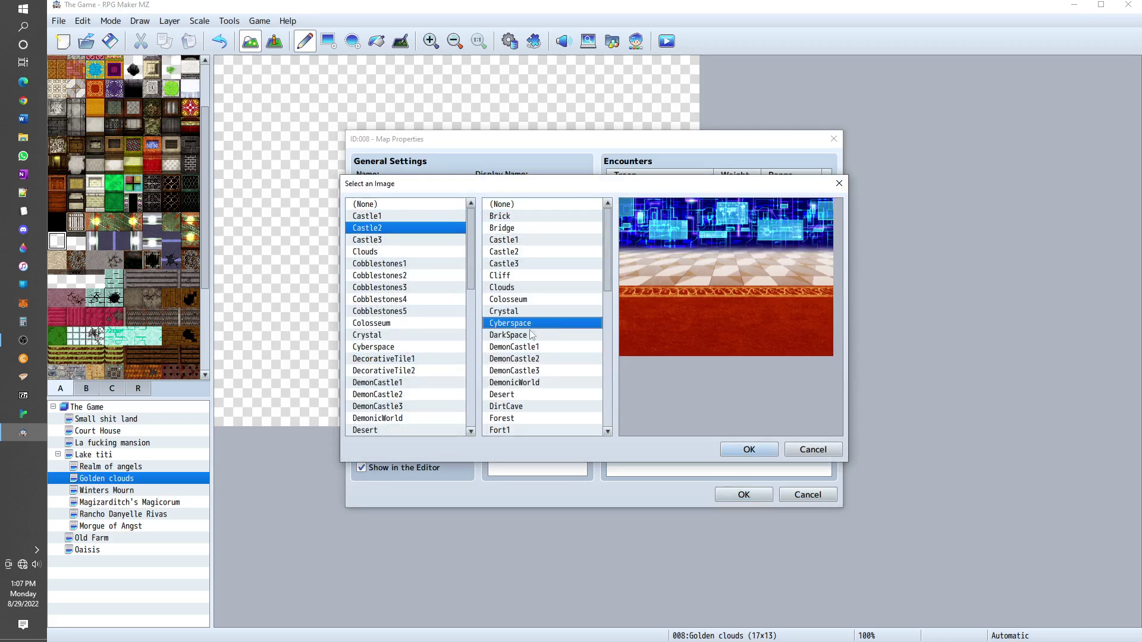
{"action": "left_click", "coordinate": [529, 337]}
{"action": "scroll", "coordinate": [529, 343], "scroll_direction": "down", "scroll_amount": 15}
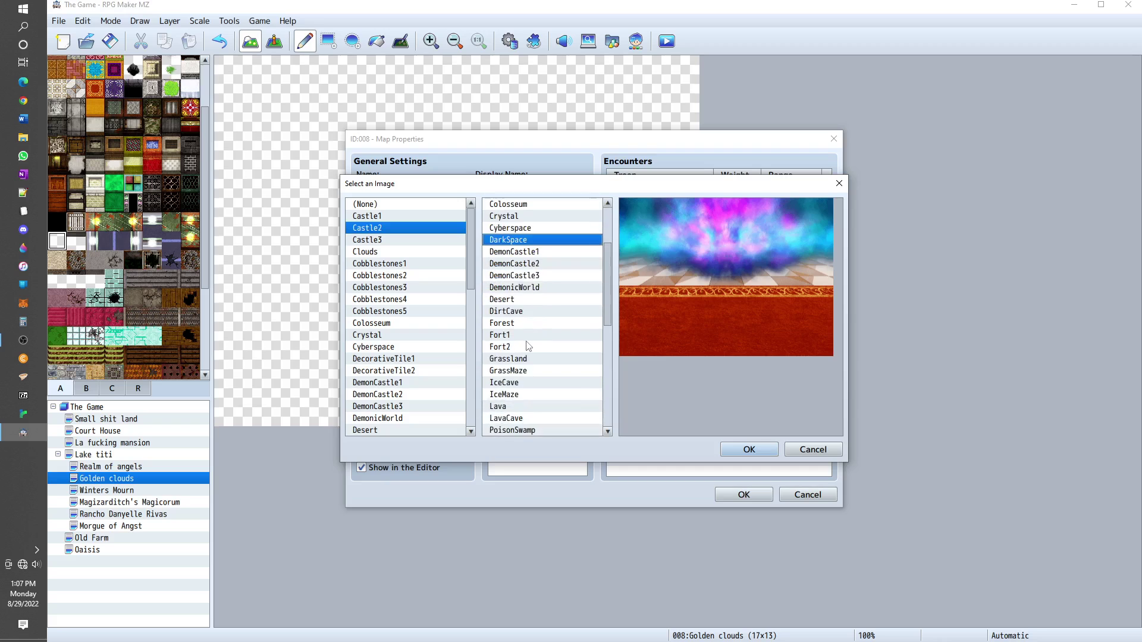
{"action": "left_click", "coordinate": [514, 337]}
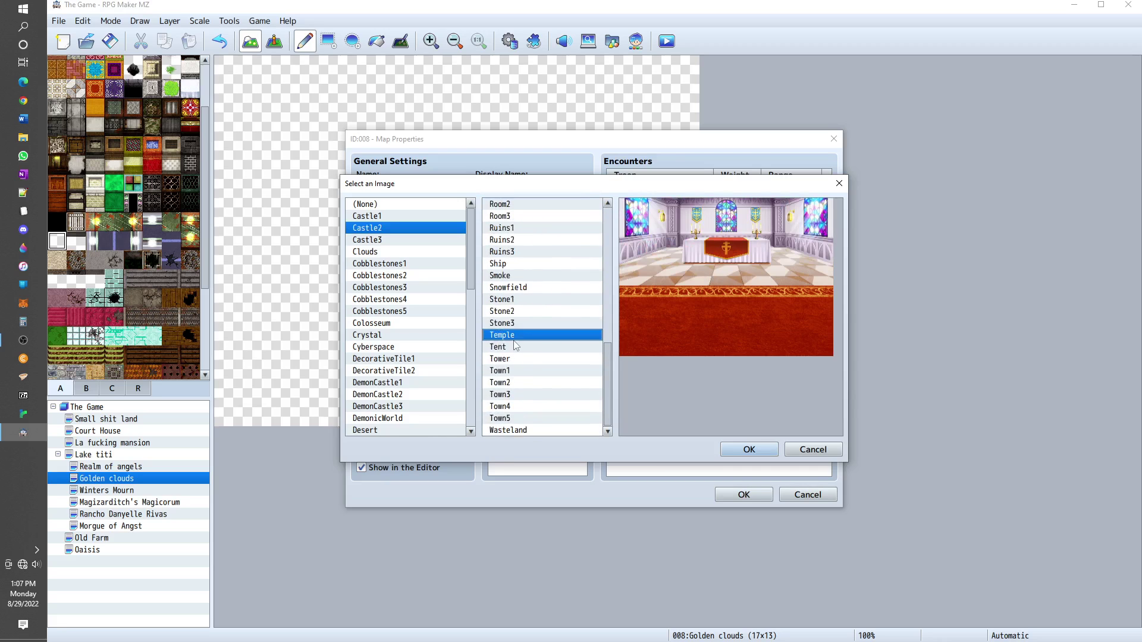
{"action": "left_click", "coordinate": [516, 323]}
{"action": "left_click", "coordinate": [515, 299]}
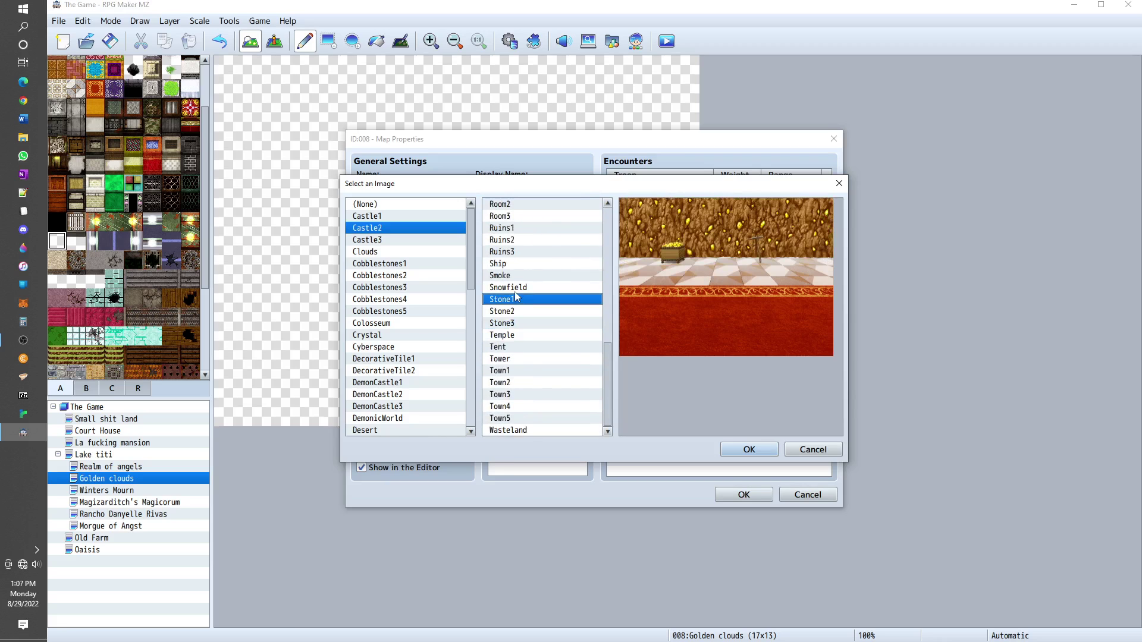
{"action": "left_click", "coordinate": [515, 288]}
- Preview battleback grounds such as Cobblestones2, DemonCastle1, Grassland and DirtCave against the Snowfield backdrop
{"action": "left_click", "coordinate": [368, 277]}
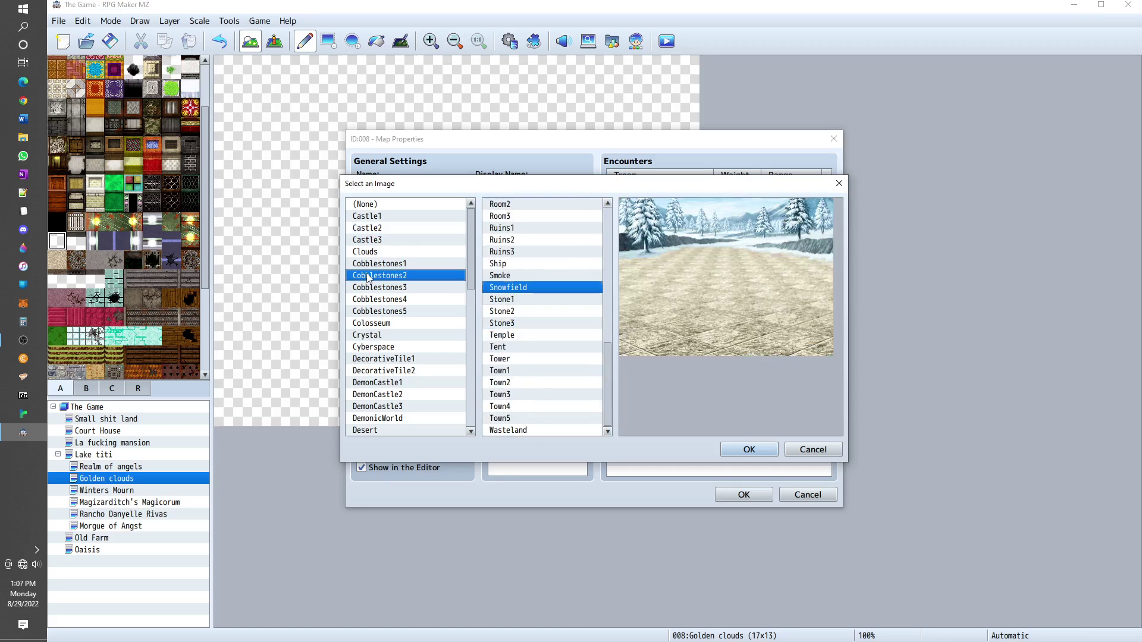
{"action": "left_click", "coordinate": [387, 337]}
{"action": "left_click", "coordinate": [388, 382]}
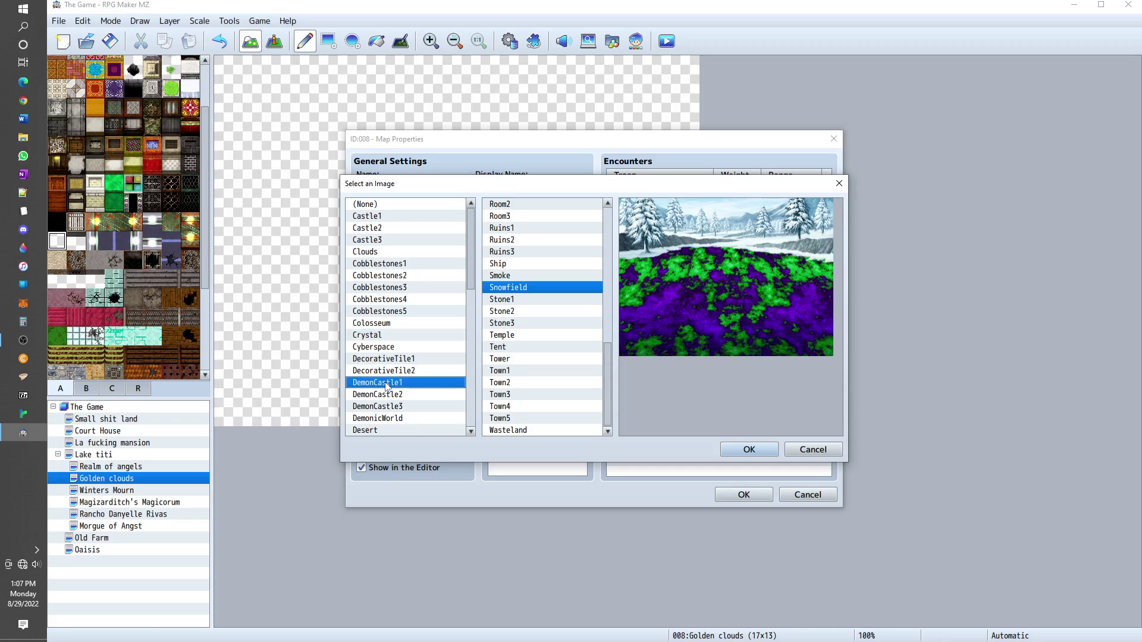
{"action": "scroll", "coordinate": [381, 386], "scroll_direction": "down", "scroll_amount": 3}
{"action": "left_click", "coordinate": [382, 384]}
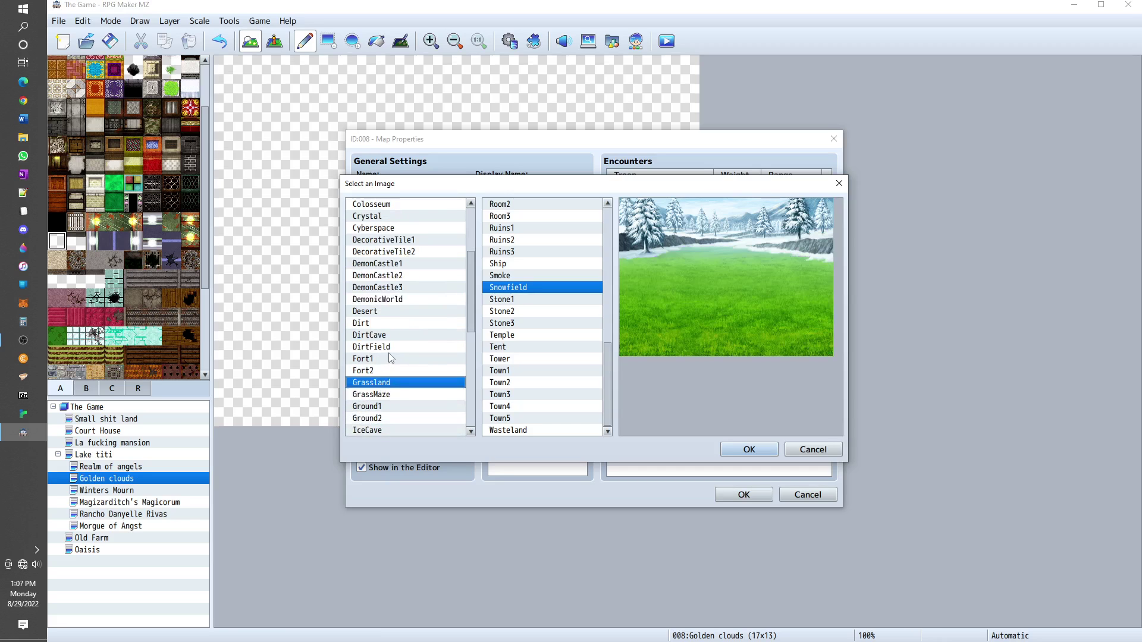
{"action": "left_click", "coordinate": [388, 354]}
{"action": "left_click", "coordinate": [391, 347]}
{"action": "left_click", "coordinate": [395, 337]}
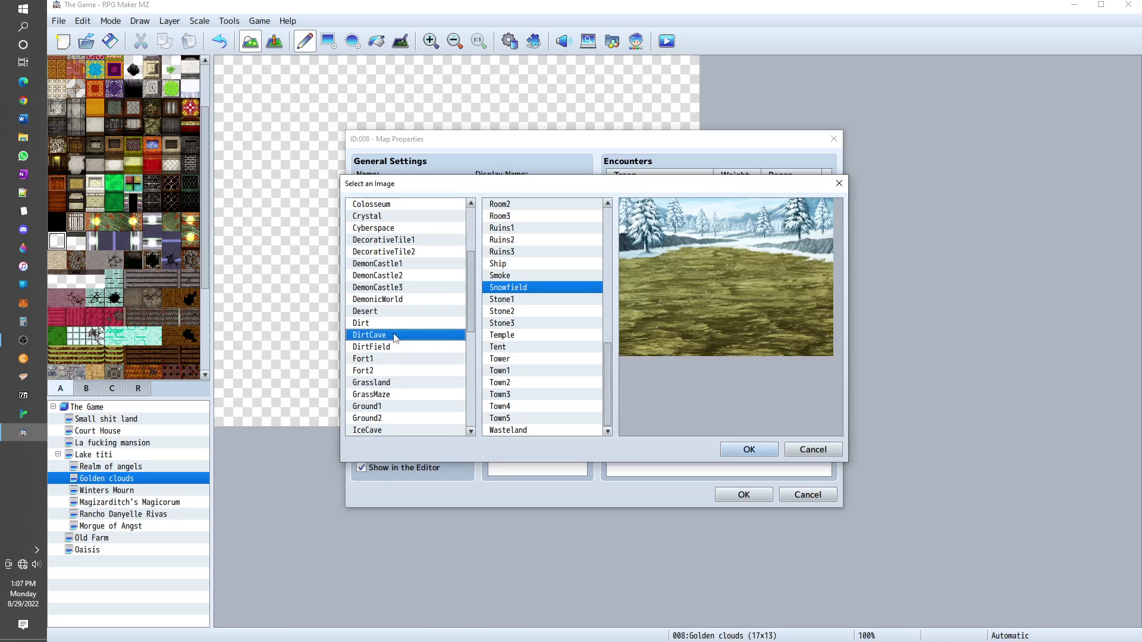
- Compare the Ship, Road1, Space and Wood1 grounds and select Space as the battleback ground
{"action": "scroll", "coordinate": [396, 357], "scroll_direction": "down", "scroll_amount": 5}
{"action": "left_click", "coordinate": [398, 384]}
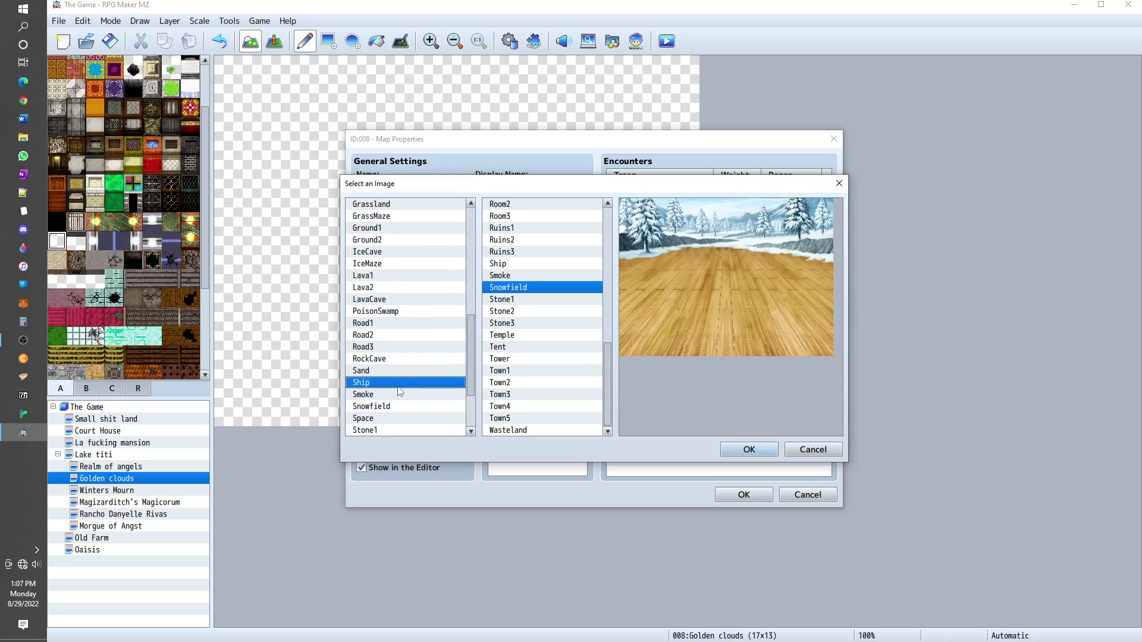
{"action": "left_click", "coordinate": [404, 321]}
{"action": "scroll", "coordinate": [401, 354], "scroll_direction": "down", "scroll_amount": 3}
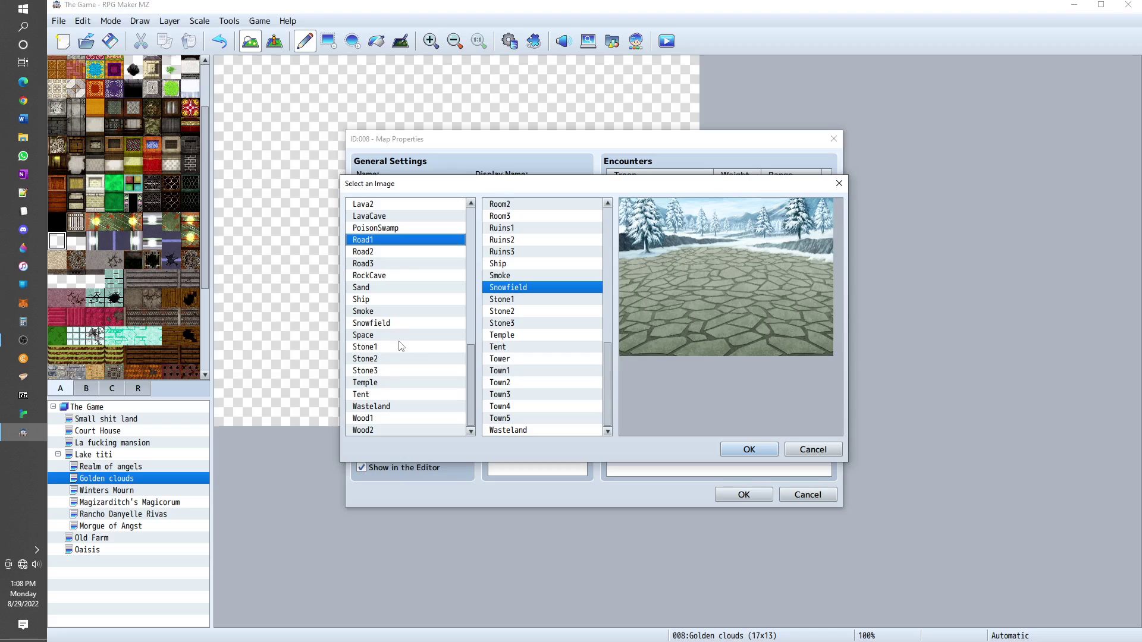
{"action": "left_click", "coordinate": [402, 337]}
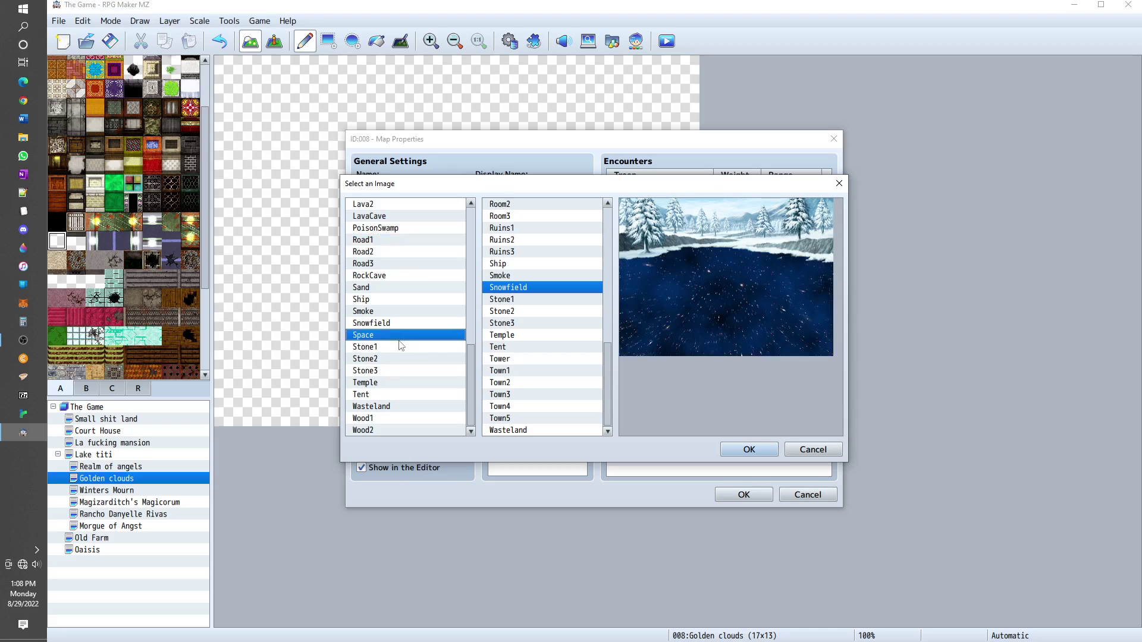
{"action": "left_click", "coordinate": [393, 392]}
{"action": "left_click", "coordinate": [390, 420]}
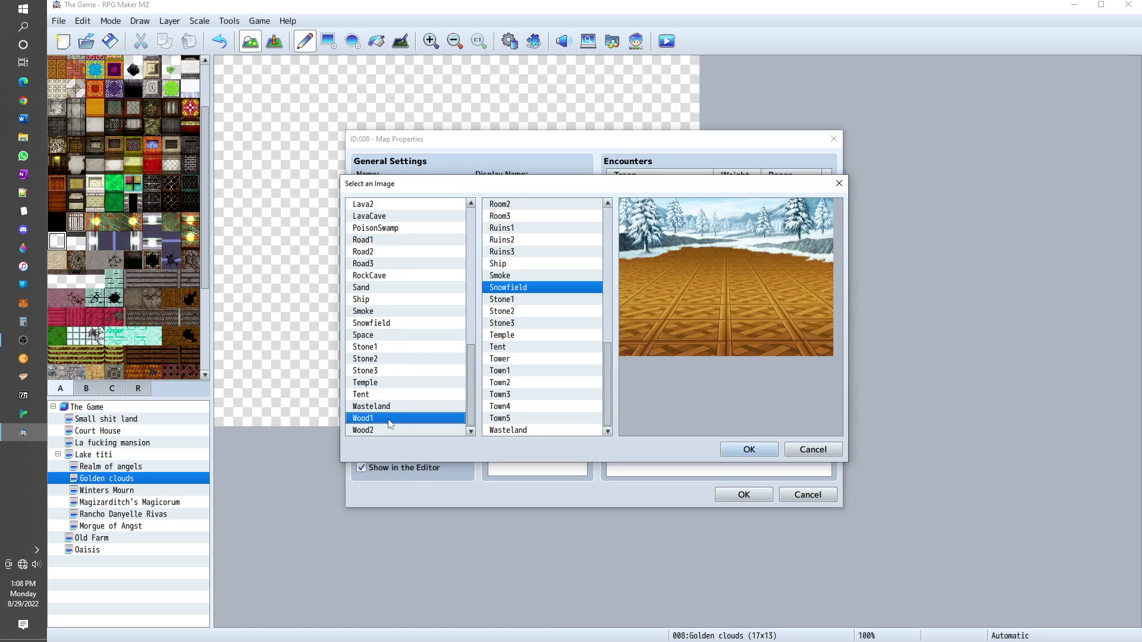
{"action": "left_click", "coordinate": [398, 336]}
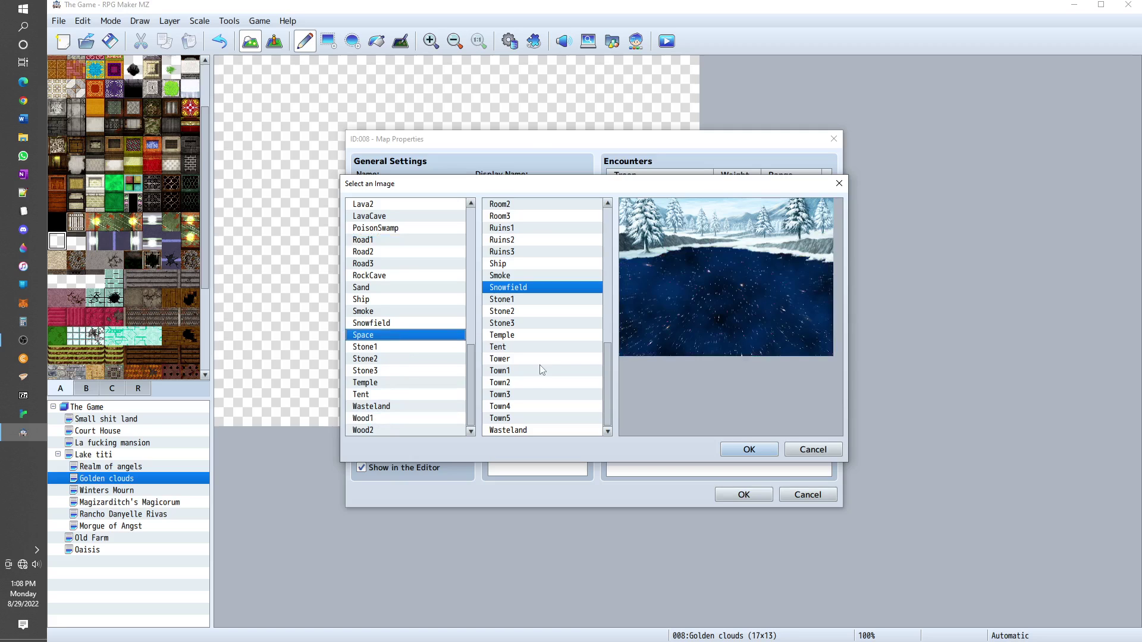
- Preview backdrops including RockCave and IceMaze behind the Space ground
{"action": "scroll", "coordinate": [515, 381], "scroll_direction": "up", "scroll_amount": 1}
{"action": "scroll", "coordinate": [515, 381], "scroll_direction": "up", "scroll_amount": 4}
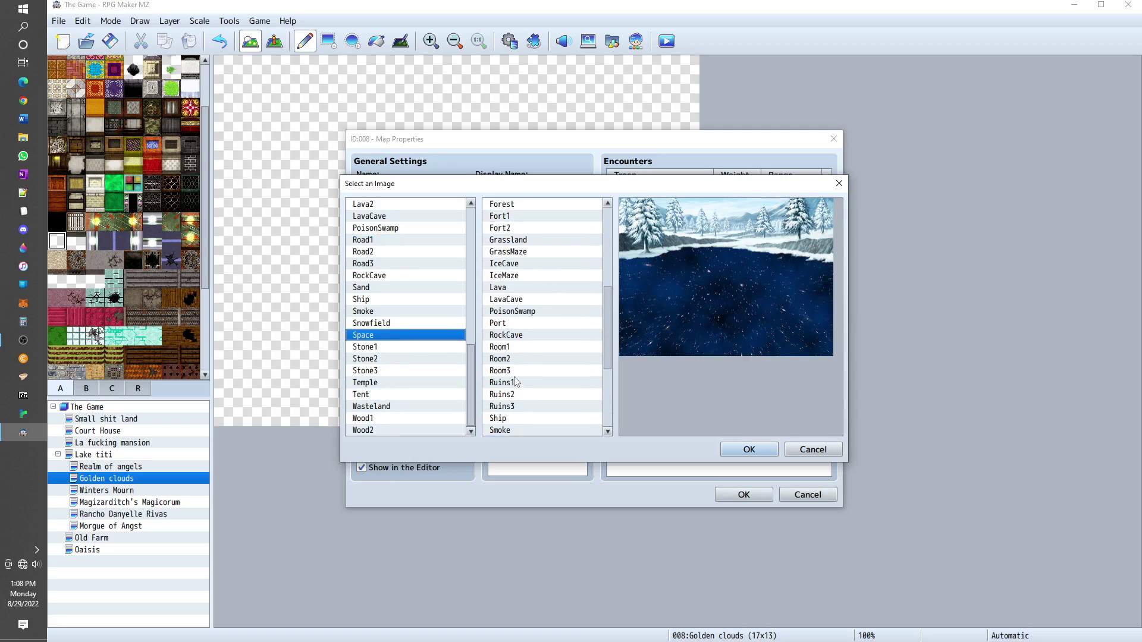
{"action": "left_click", "coordinate": [510, 348]}
{"action": "left_click", "coordinate": [512, 336]}
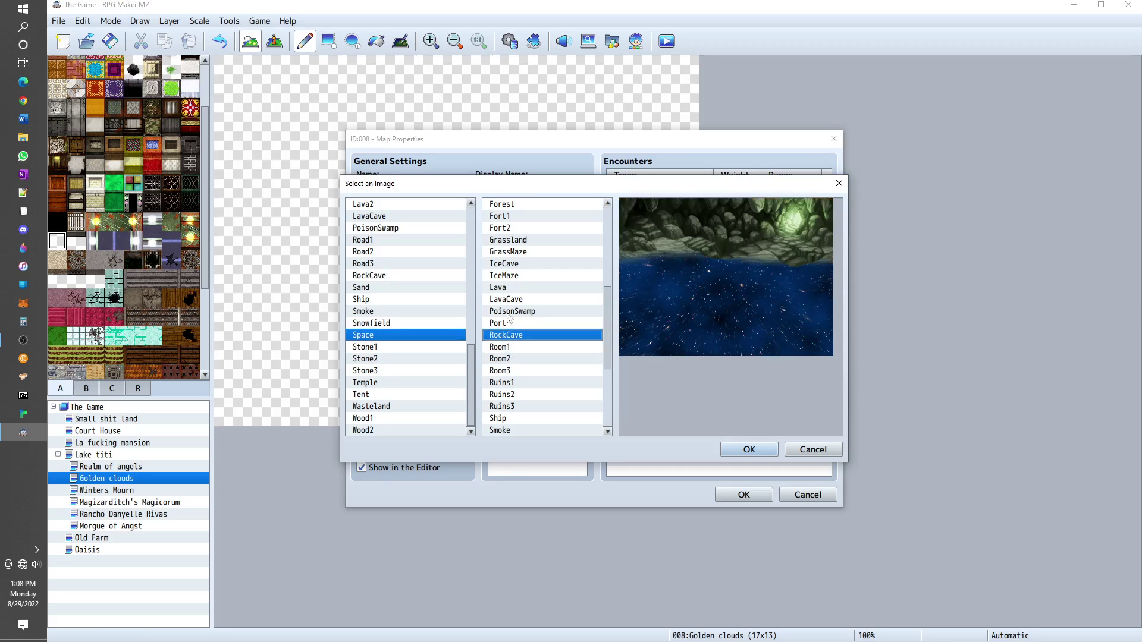
{"action": "left_click", "coordinate": [513, 292]}
{"action": "left_click", "coordinate": [530, 276]}
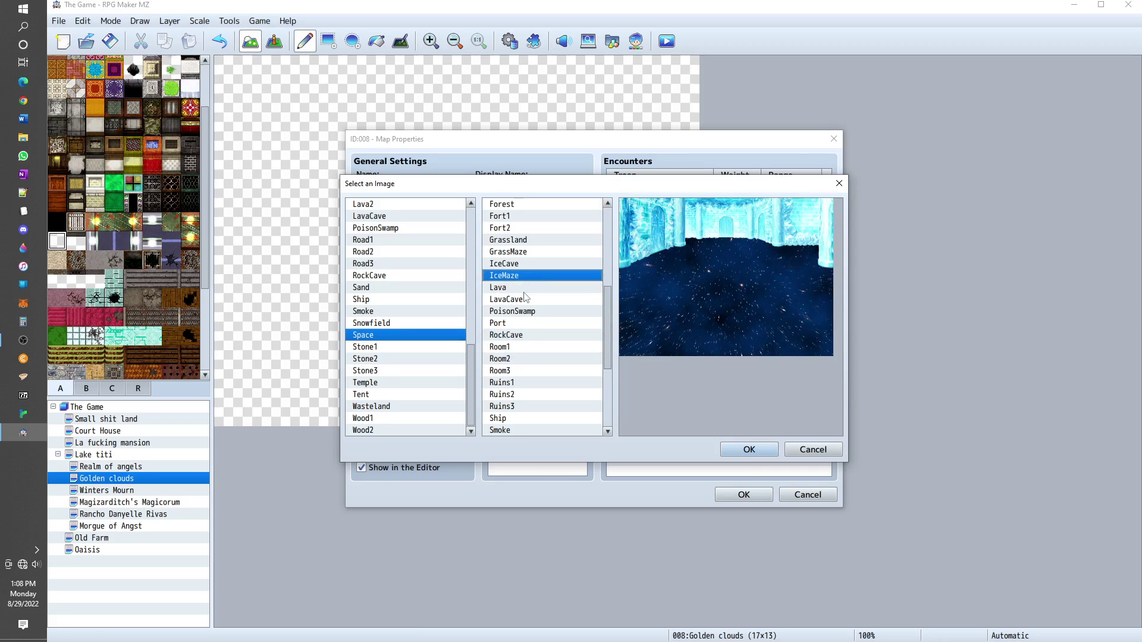
- Set the battleback to the Cyberspace ground with the Cyberspace backdrop, after comparing other backdrops such as Fort1
{"action": "scroll", "coordinate": [526, 291], "scroll_direction": "up", "scroll_amount": 3}
{"action": "left_click", "coordinate": [522, 299]}
{"action": "scroll", "coordinate": [523, 299], "scroll_direction": "up", "scroll_amount": 2}
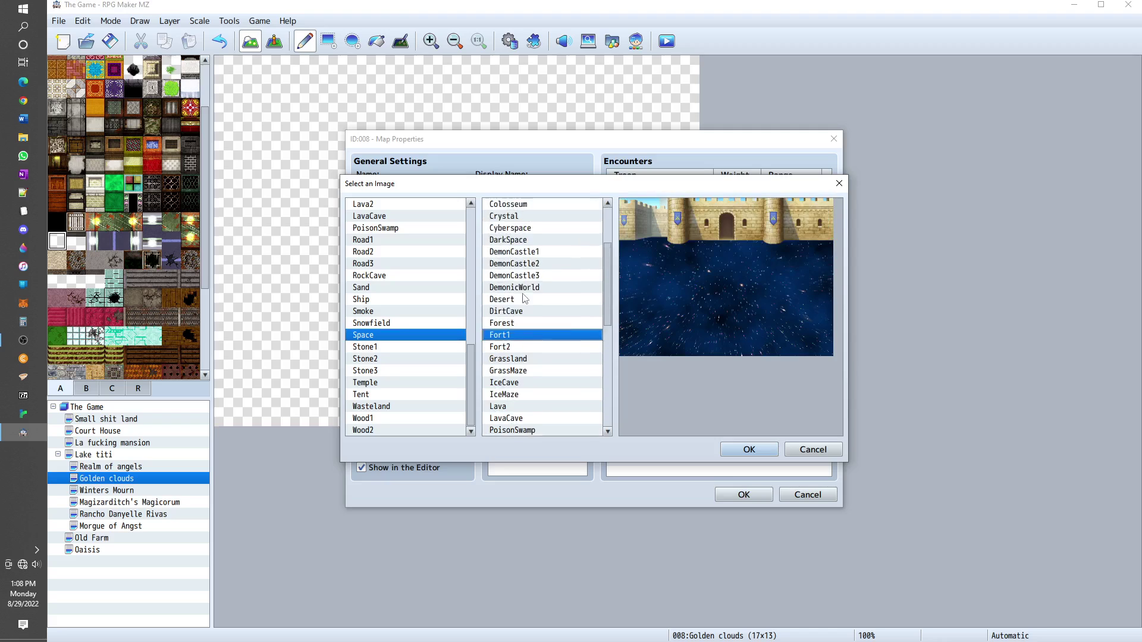
{"action": "left_click", "coordinate": [522, 299]}
{"action": "left_click", "coordinate": [552, 251]}
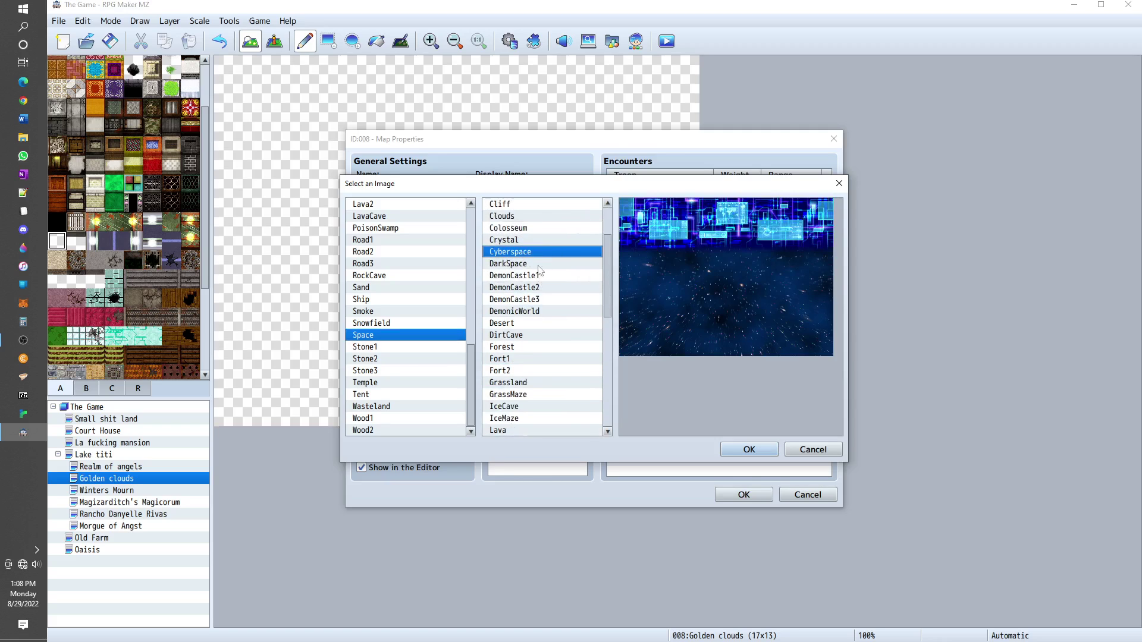
{"action": "scroll", "coordinate": [365, 301], "scroll_direction": "up", "scroll_amount": 4}
{"action": "scroll", "coordinate": [365, 300], "scroll_direction": "up", "scroll_amount": 6}
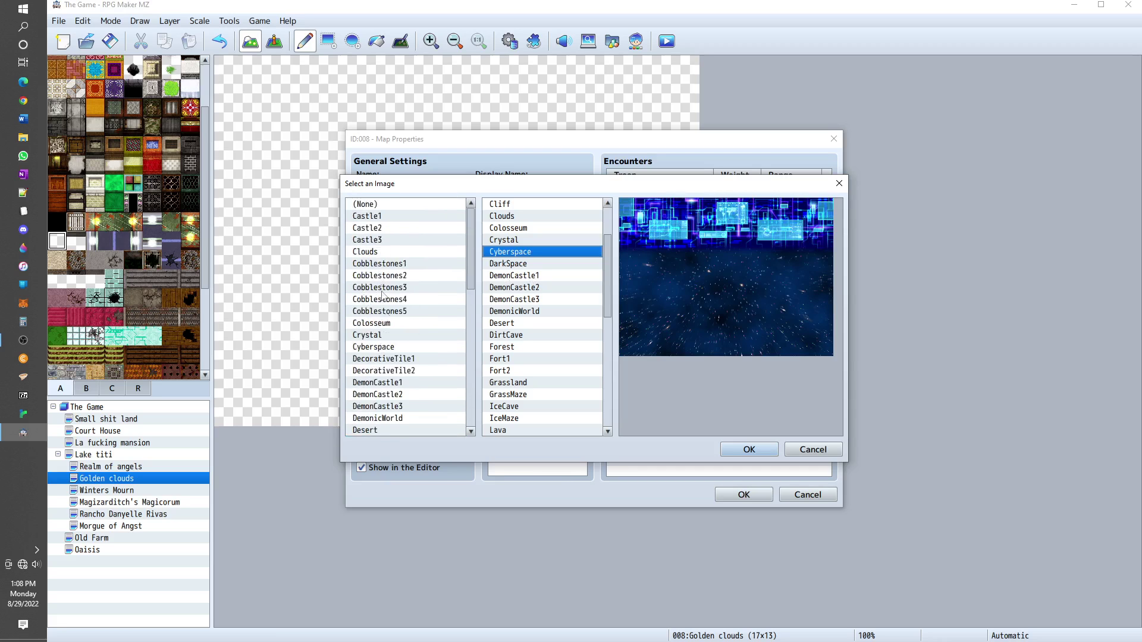
{"action": "left_click", "coordinate": [383, 348]}
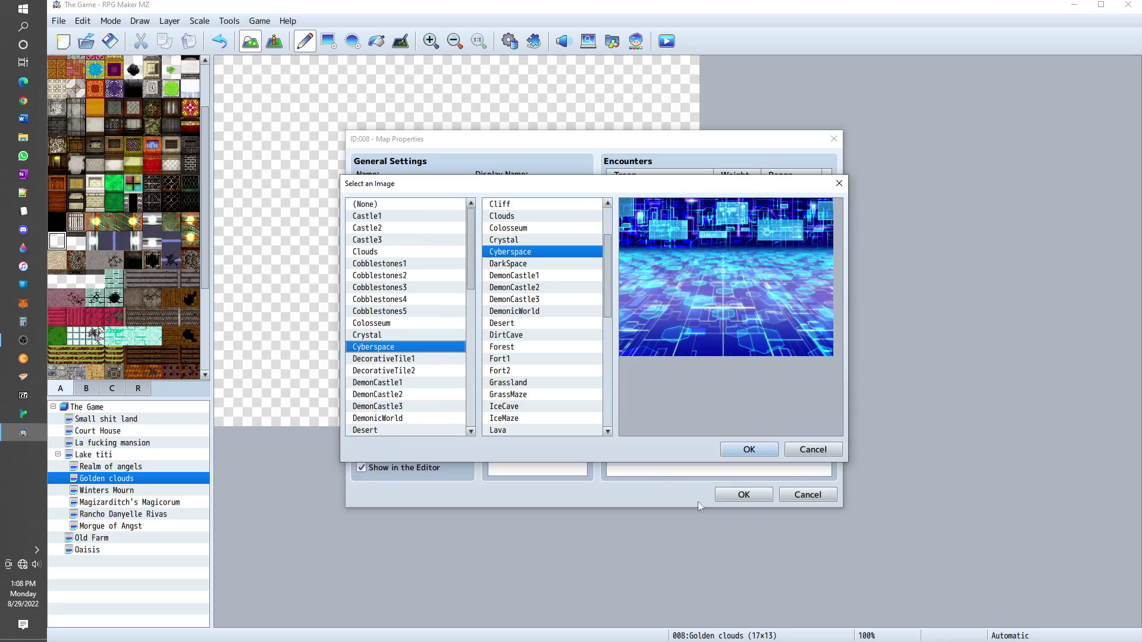
{"action": "left_click", "coordinate": [748, 450]}
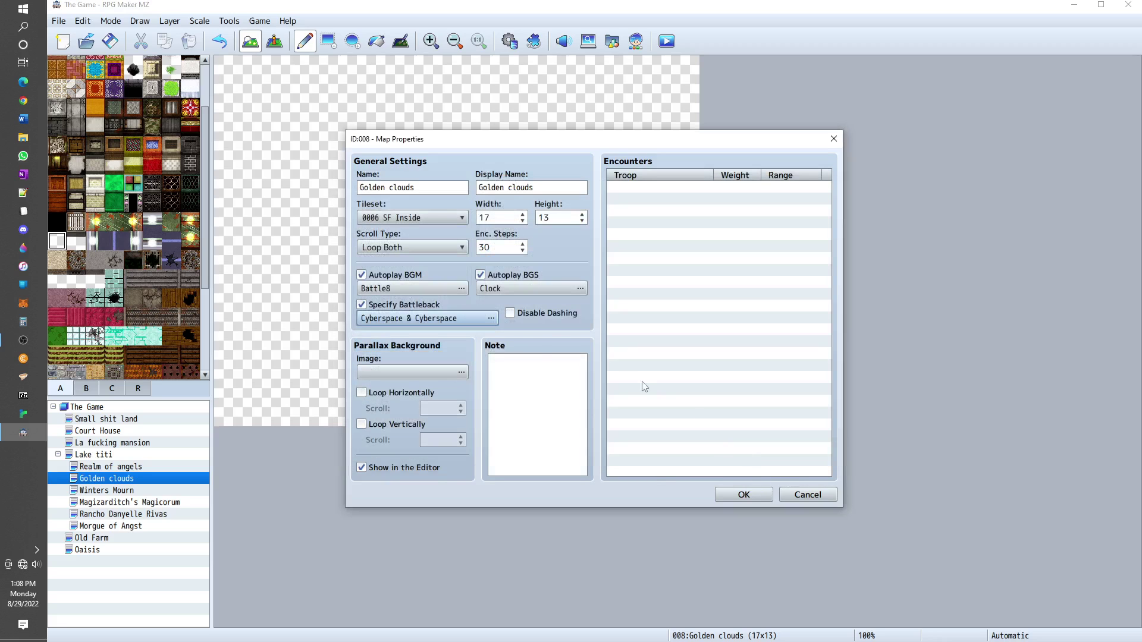
- Open the parallax background image choices and preview skies and landscapes such as Clouds, River, Ocean, Space, Twilight and Universe
{"action": "left_click", "coordinate": [386, 377]}
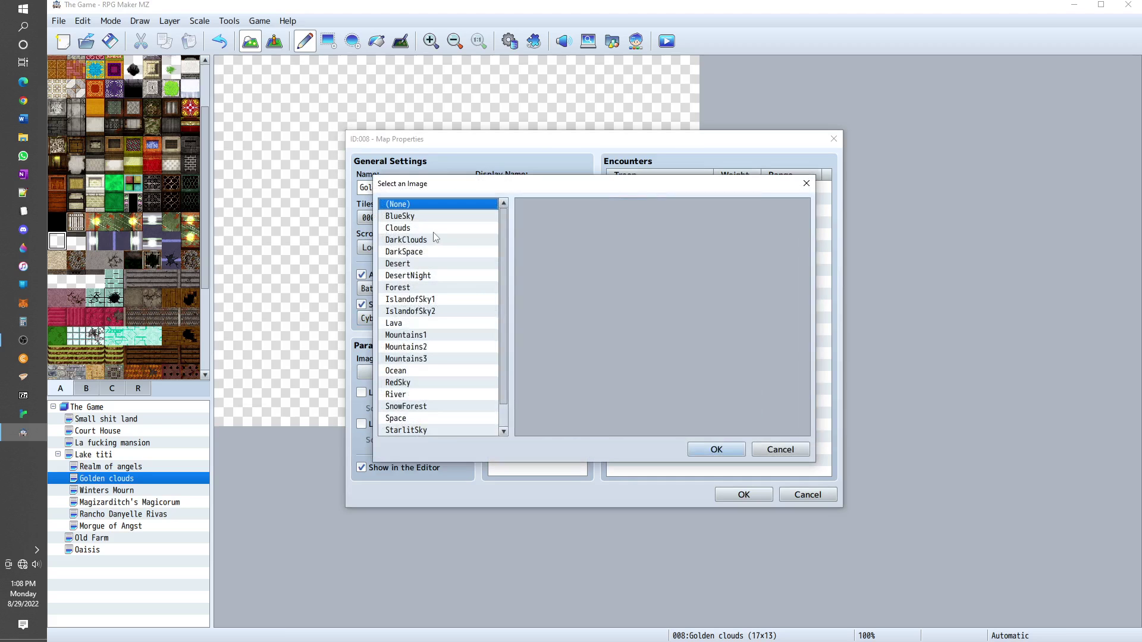
{"action": "left_click", "coordinate": [431, 229]}
{"action": "scroll", "coordinate": [429, 287], "scroll_direction": "down", "scroll_amount": 1}
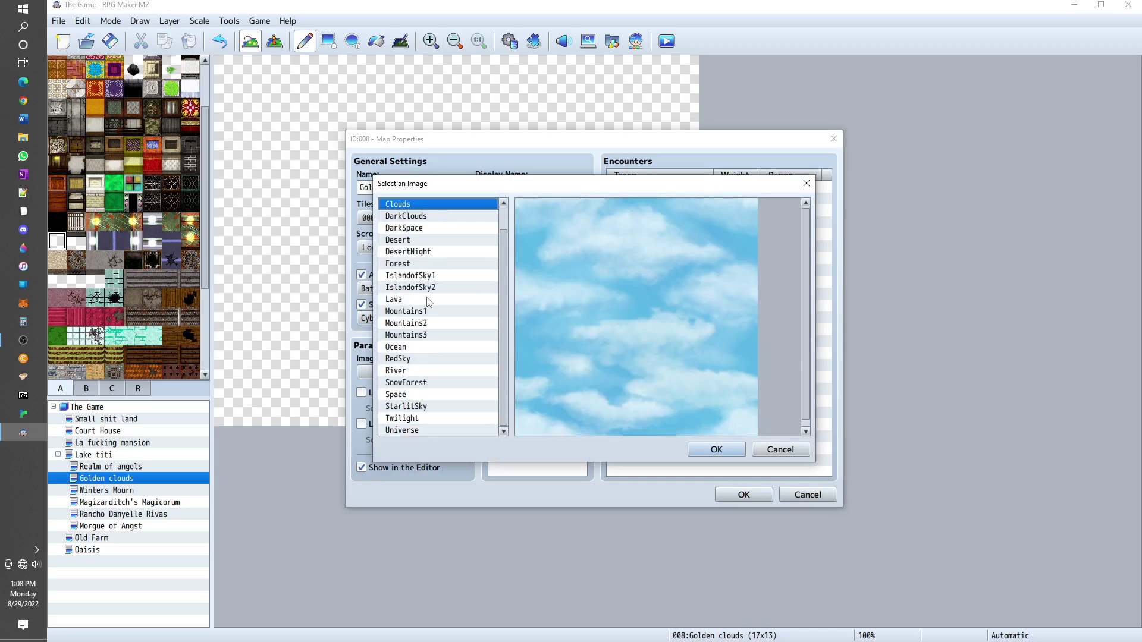
{"action": "left_click", "coordinate": [428, 299]}
{"action": "left_click", "coordinate": [425, 327]}
{"action": "left_click", "coordinate": [419, 371]}
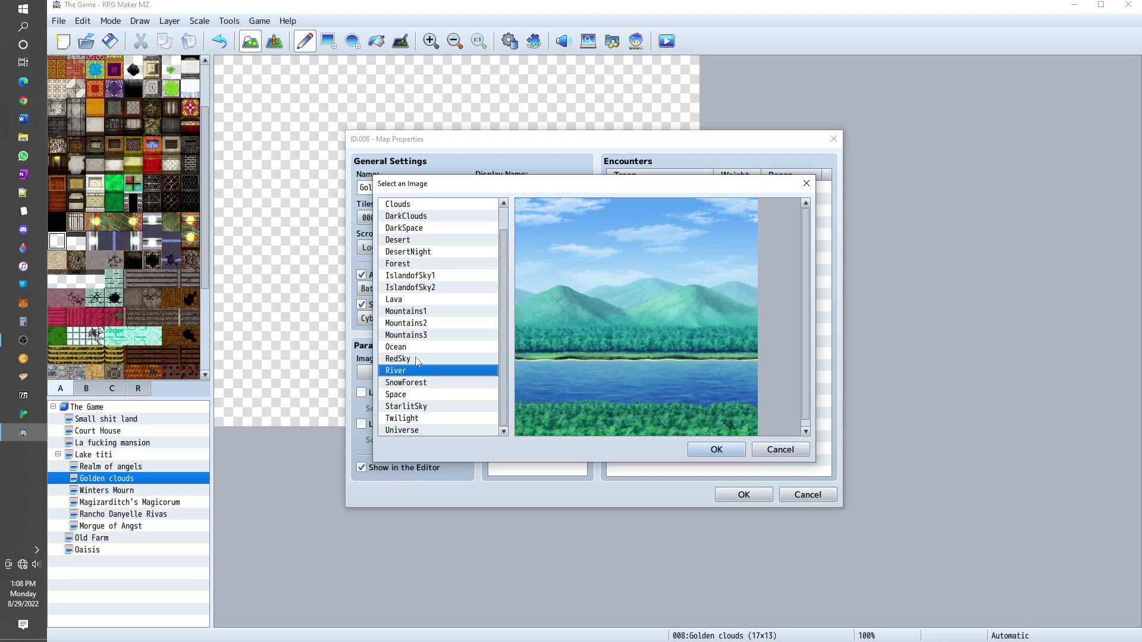
{"action": "left_click", "coordinate": [417, 359]}
{"action": "left_click", "coordinate": [419, 349]}
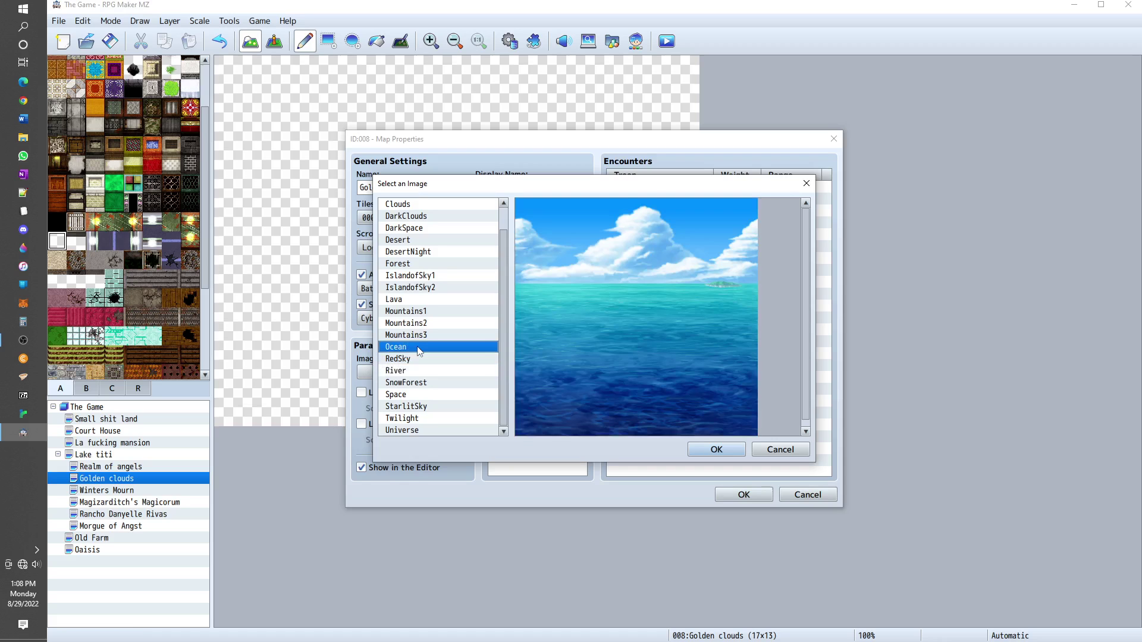
{"action": "left_click", "coordinate": [409, 396]}
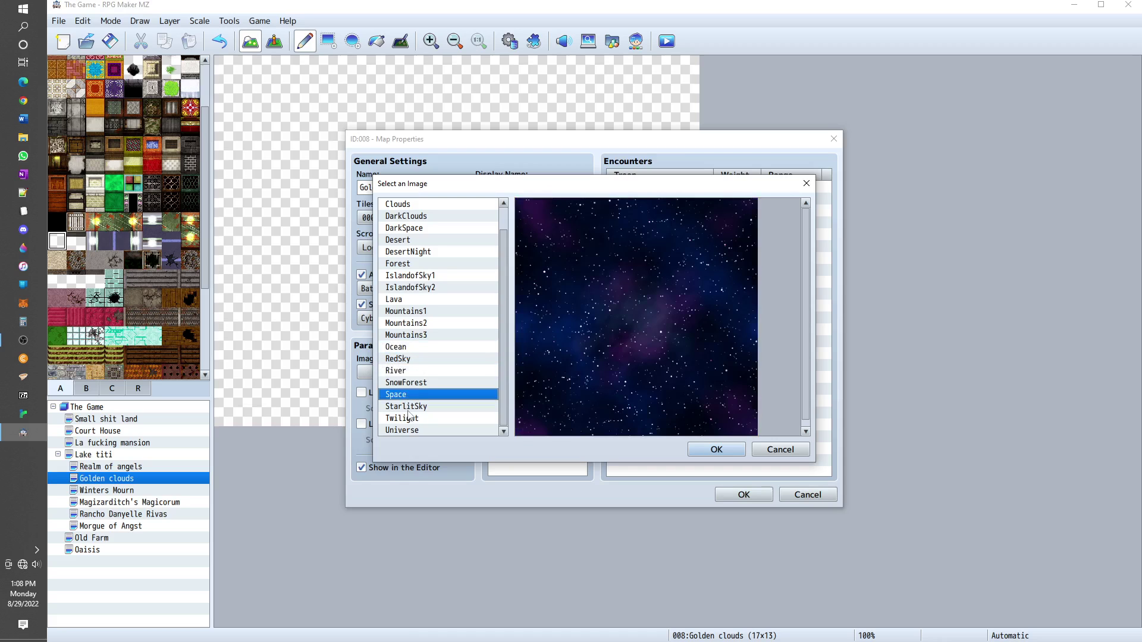
{"action": "left_click", "coordinate": [408, 409]}
{"action": "left_click", "coordinate": [408, 419]}
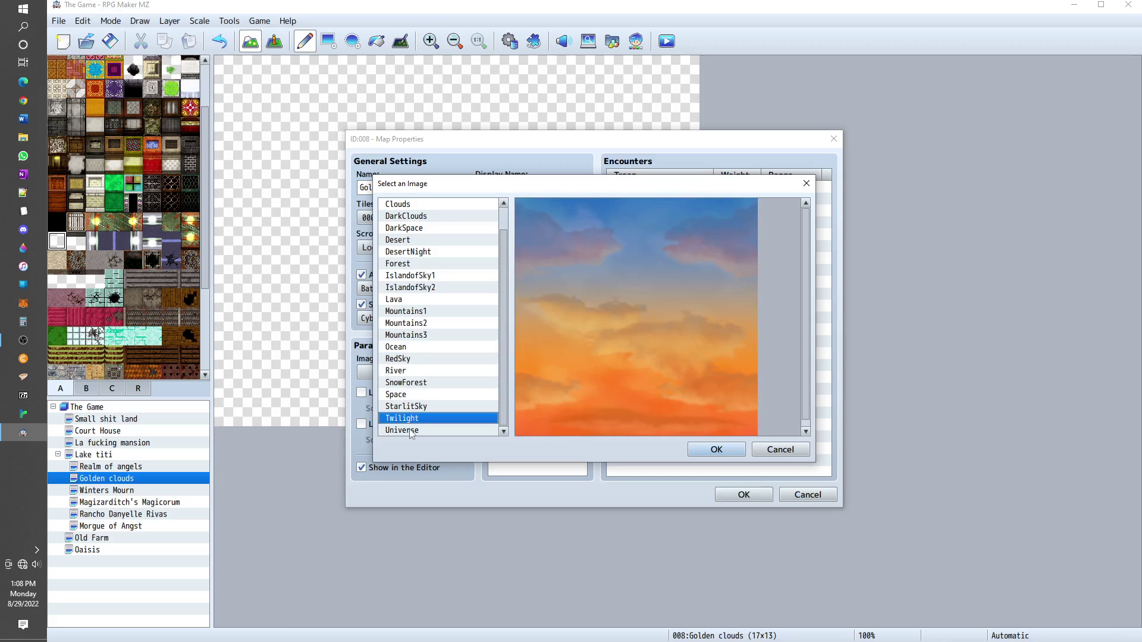
{"action": "left_click", "coordinate": [404, 431]}
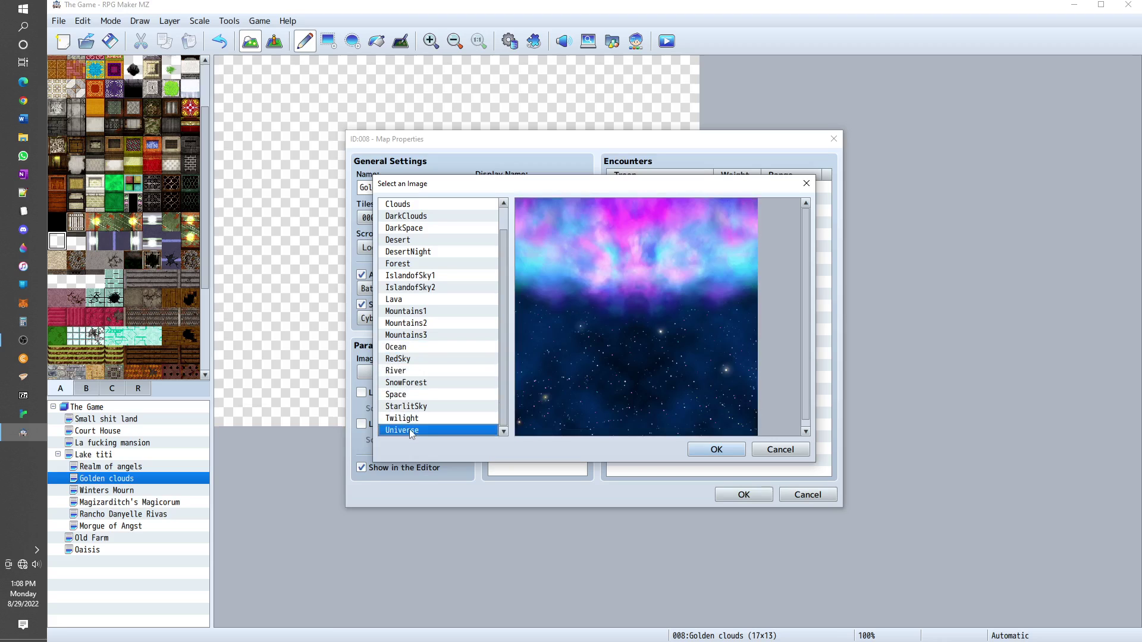
- Preview further parallax images, including Desert, BlueSky, IslandofSky2, Lava and Mountains1
{"action": "scroll", "coordinate": [441, 273], "scroll_direction": "up", "scroll_amount": 1}
{"action": "left_click", "coordinate": [437, 264]}
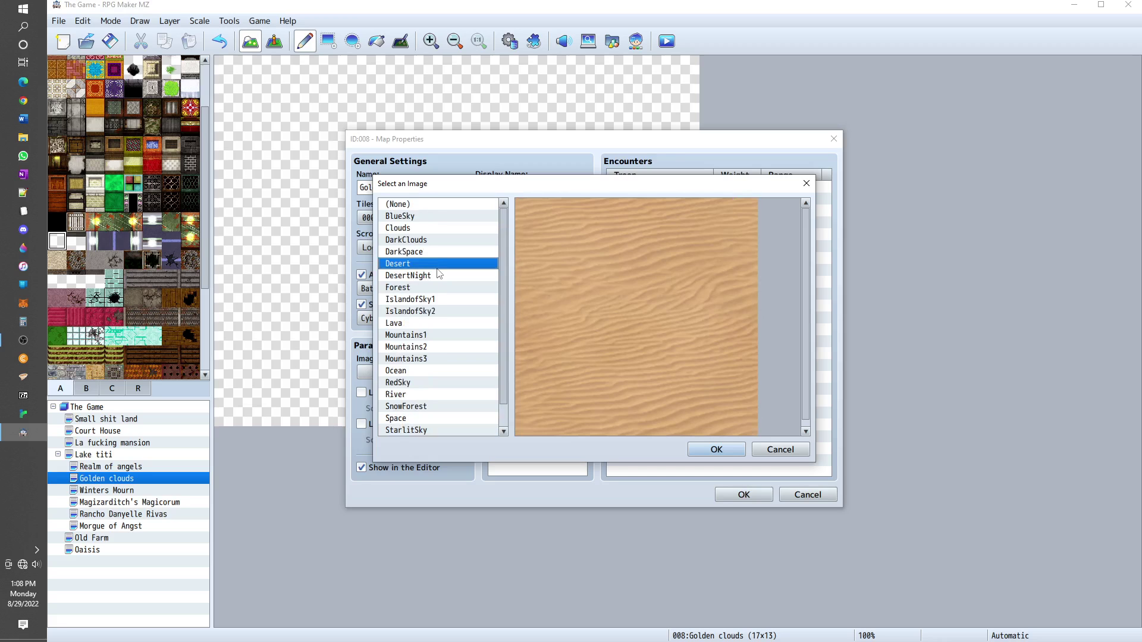
{"action": "left_click", "coordinate": [439, 251]}
{"action": "left_click", "coordinate": [442, 229]}
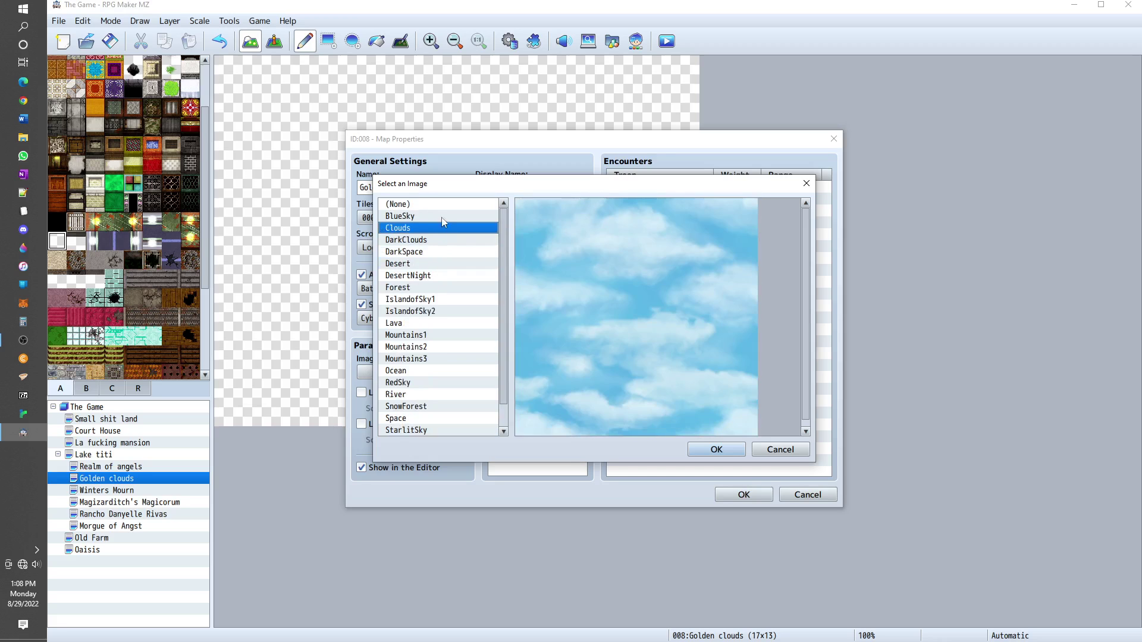
{"action": "left_click", "coordinate": [443, 215]}
{"action": "left_click", "coordinate": [446, 312]}
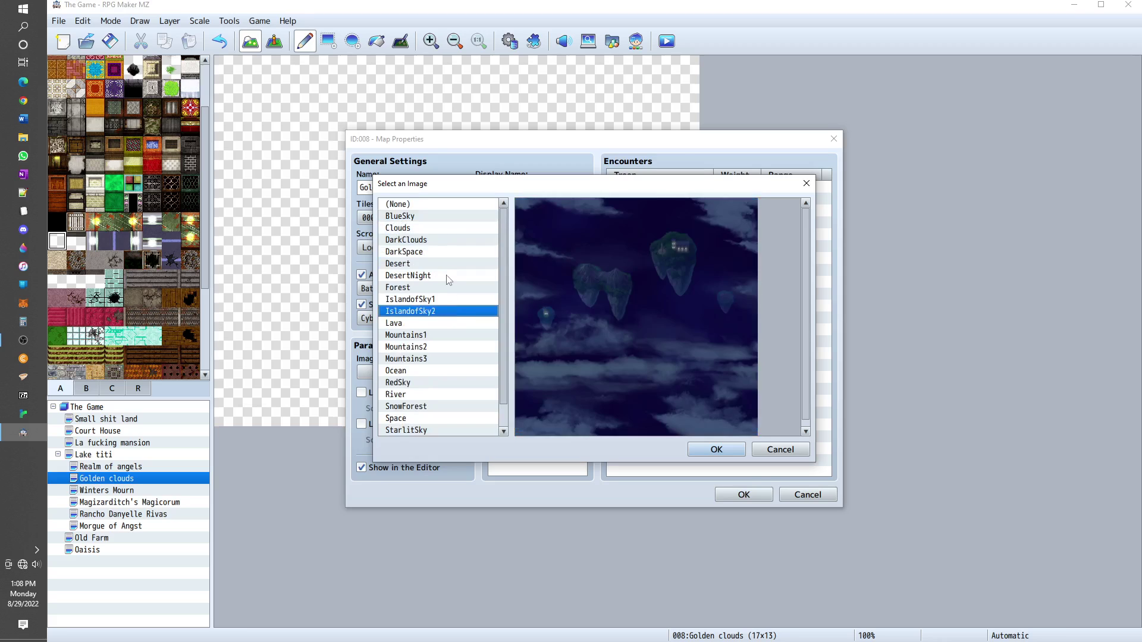
{"action": "left_click", "coordinate": [448, 276]}
{"action": "left_click", "coordinate": [445, 299]}
{"action": "left_click", "coordinate": [443, 324]}
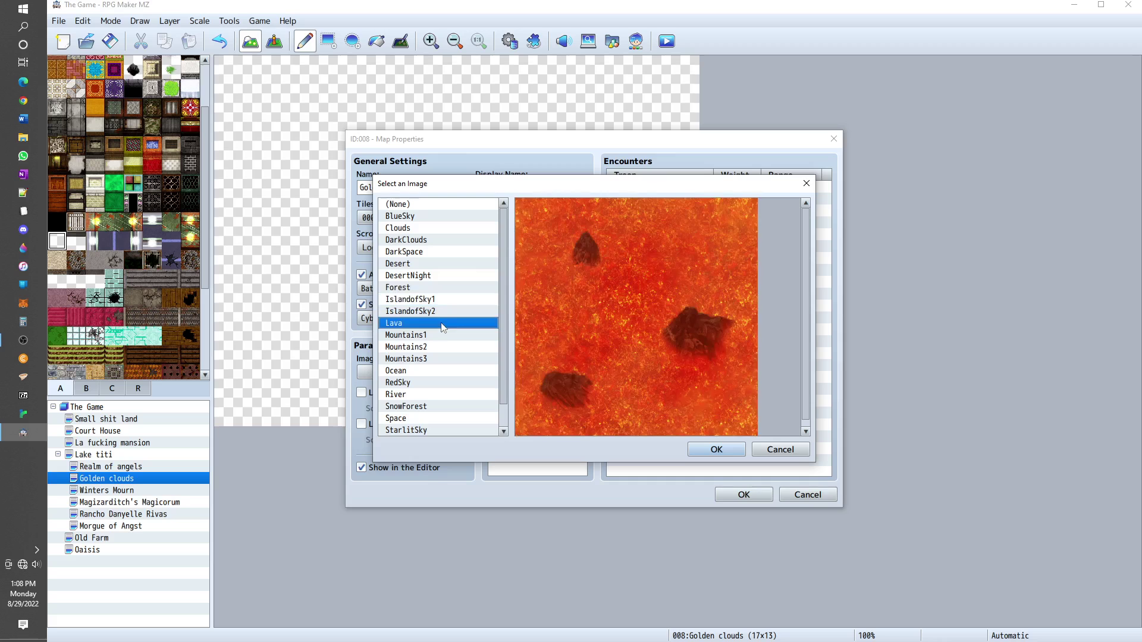
{"action": "left_click", "coordinate": [446, 312]}
{"action": "left_click", "coordinate": [449, 289]}
{"action": "left_click", "coordinate": [441, 335]}
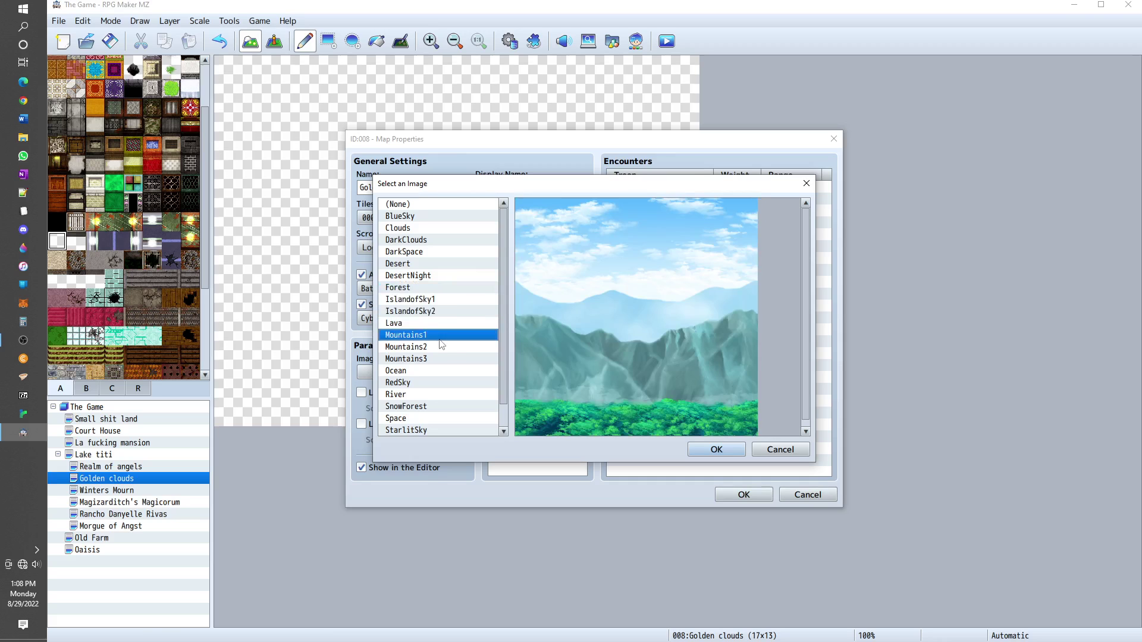
- Compare Ocean, River and RedSky, and set RedSky as the map's parallax background image
{"action": "left_click", "coordinate": [443, 359]}
{"action": "left_click", "coordinate": [443, 370]}
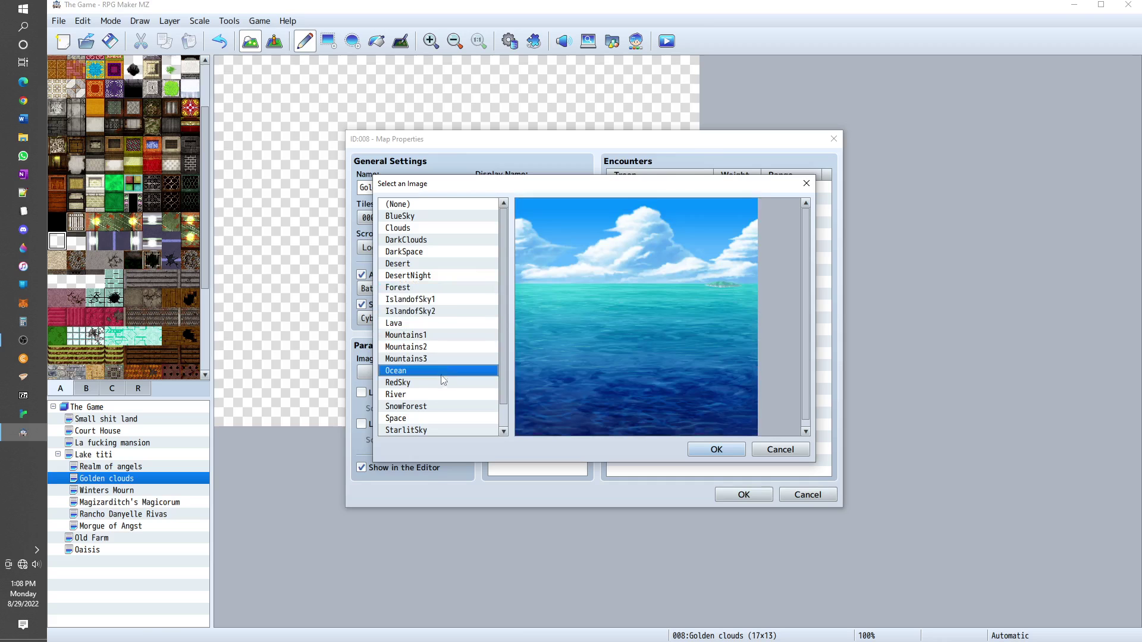
{"action": "left_click", "coordinate": [443, 383]}
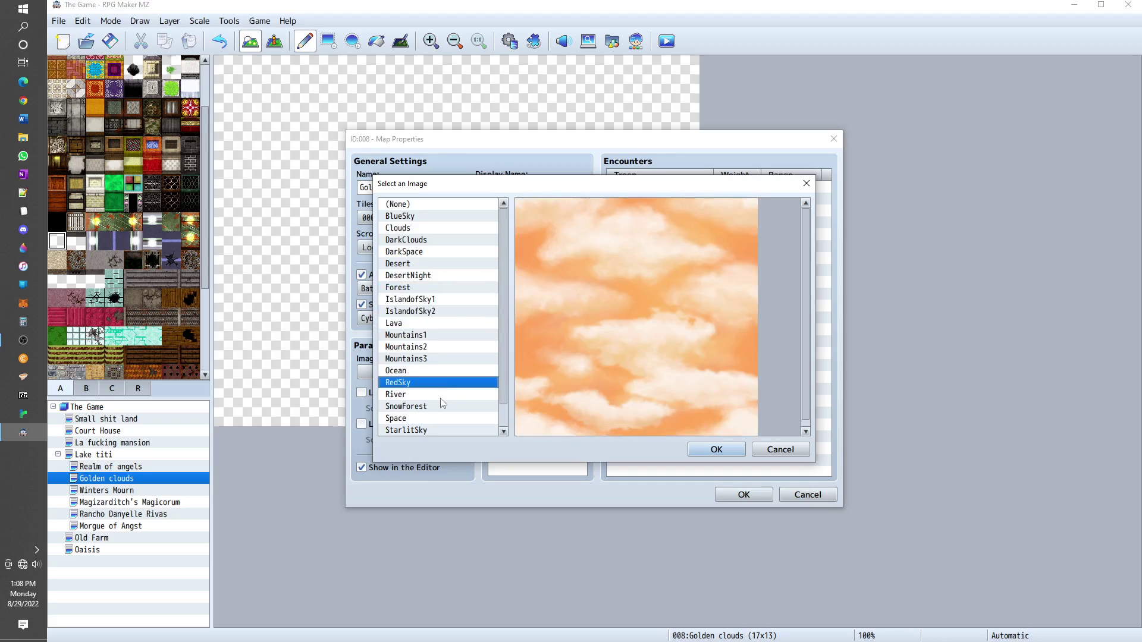
{"action": "scroll", "coordinate": [442, 404], "scroll_direction": "down", "scroll_amount": 1}
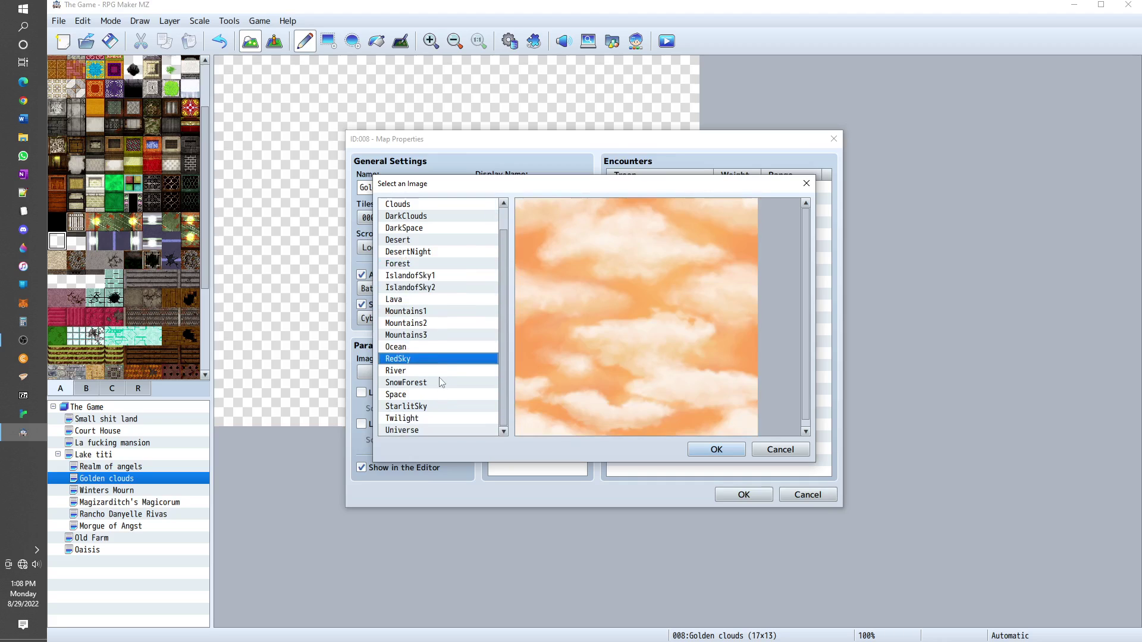
{"action": "left_click", "coordinate": [440, 374]}
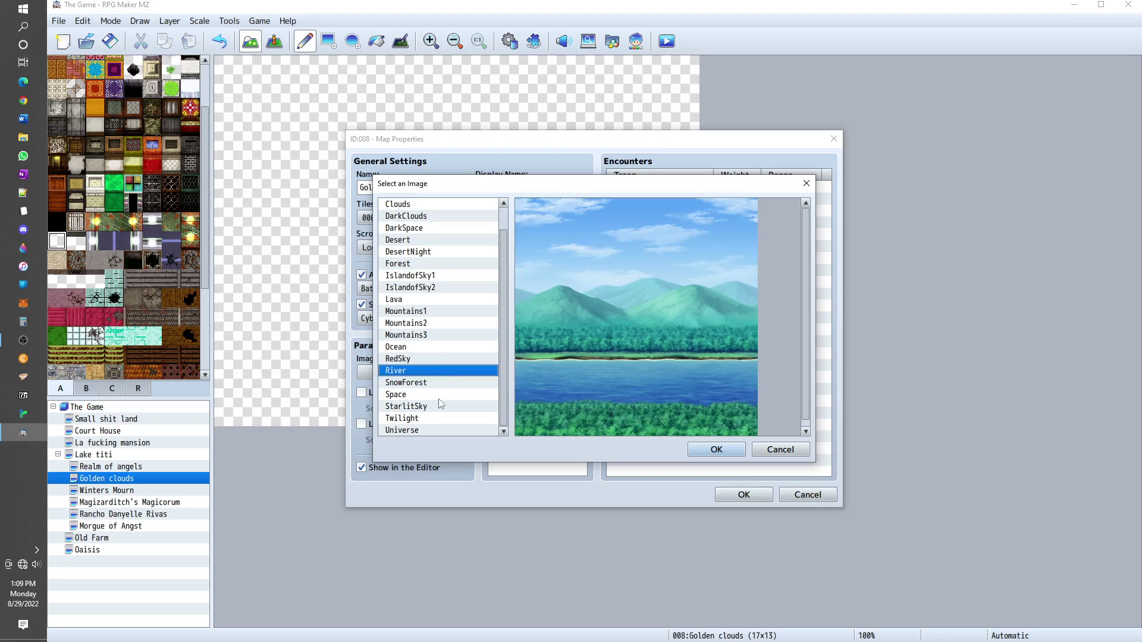
{"action": "left_click", "coordinate": [443, 361]}
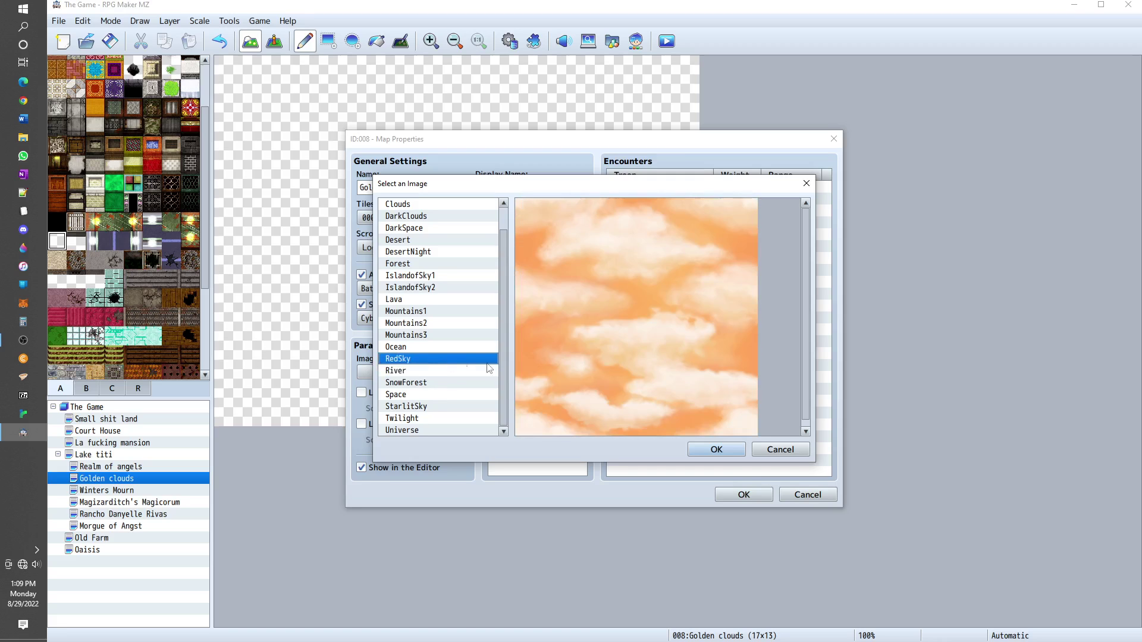
{"action": "left_click", "coordinate": [704, 449]}
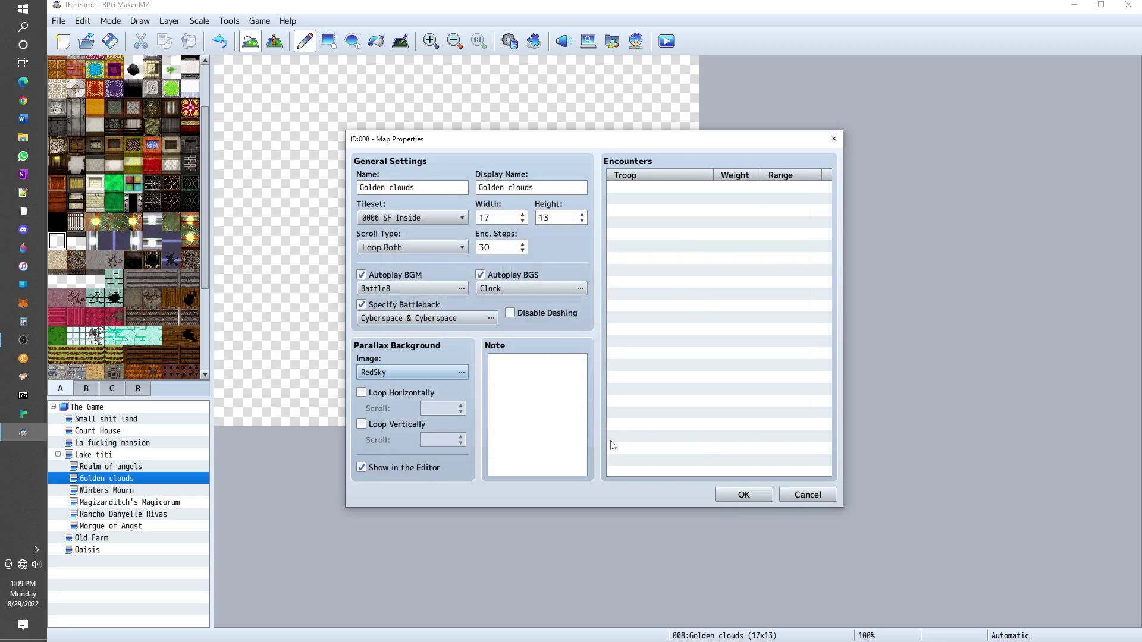
- Enable horizontal and vertical looping for the parallax background, raise both scroll speeds, and apply the map properties
{"action": "left_click", "coordinate": [363, 394]}
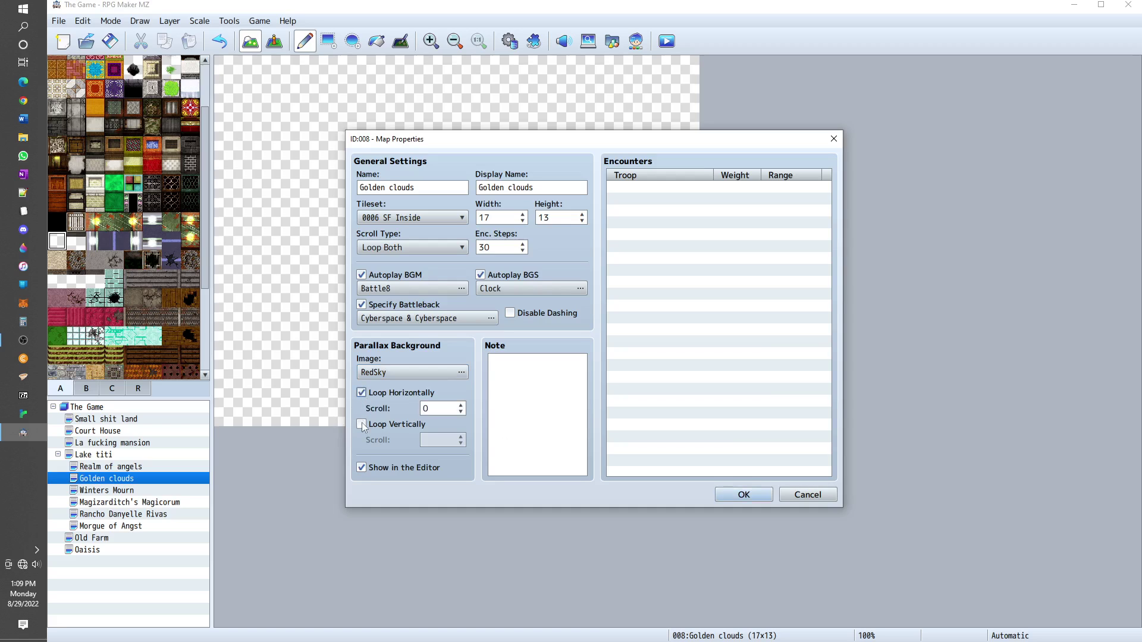
{"action": "left_click", "coordinate": [362, 424]}
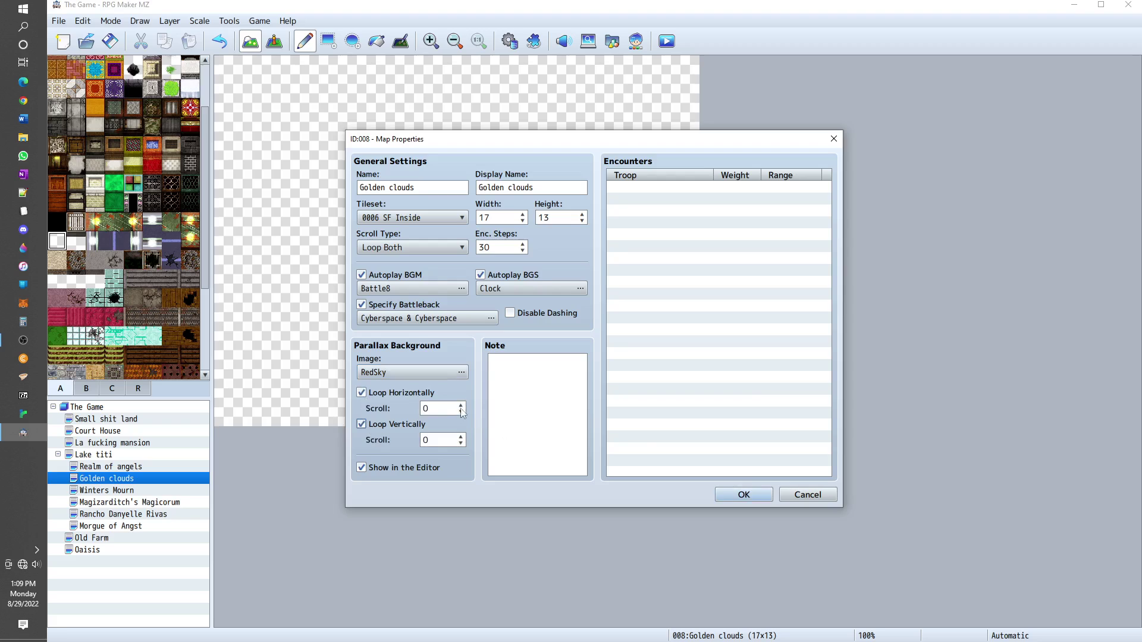
{"action": "left_click", "coordinate": [461, 406]}
{"action": "left_click", "coordinate": [462, 437]}
{"action": "left_click", "coordinate": [462, 437]}
{"action": "left_click", "coordinate": [733, 494]}
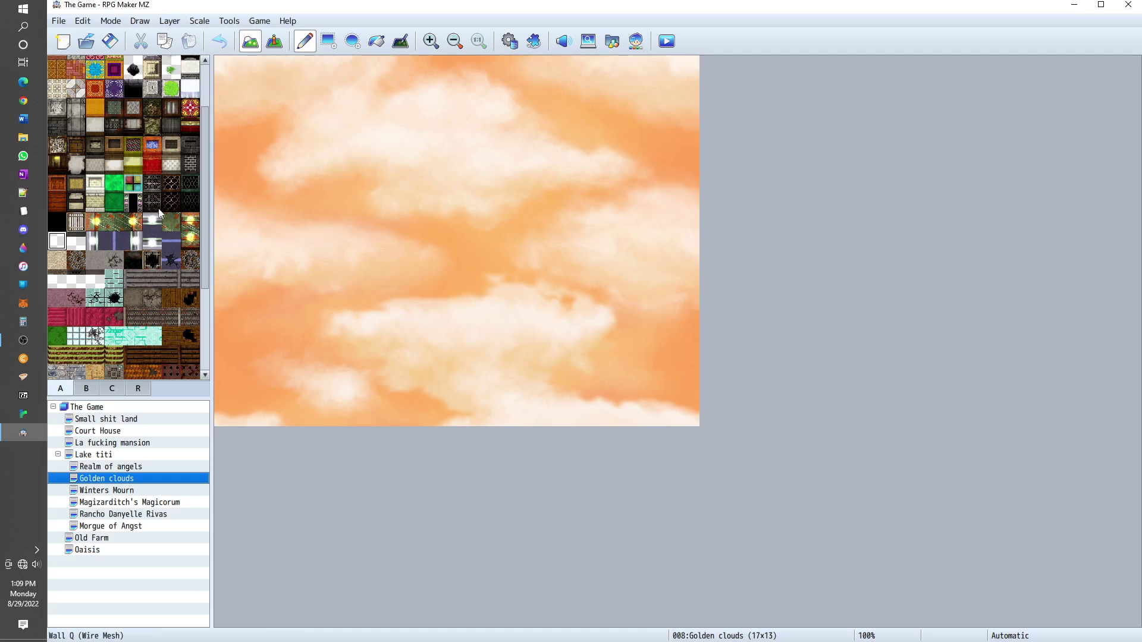
- With the blue-and-gold rug tile, paint a five-tile path down column 1 from the map's upper edge and a branch along row 1 to column 9
{"action": "left_click", "coordinate": [94, 70]}
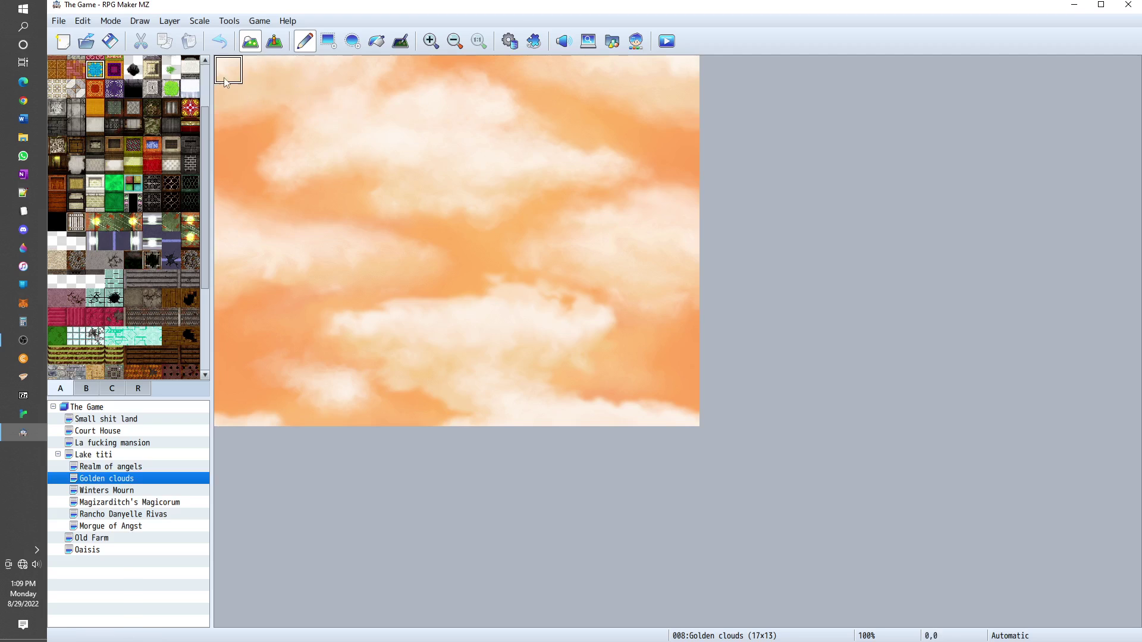
{"action": "left_click", "coordinate": [247, 84]}
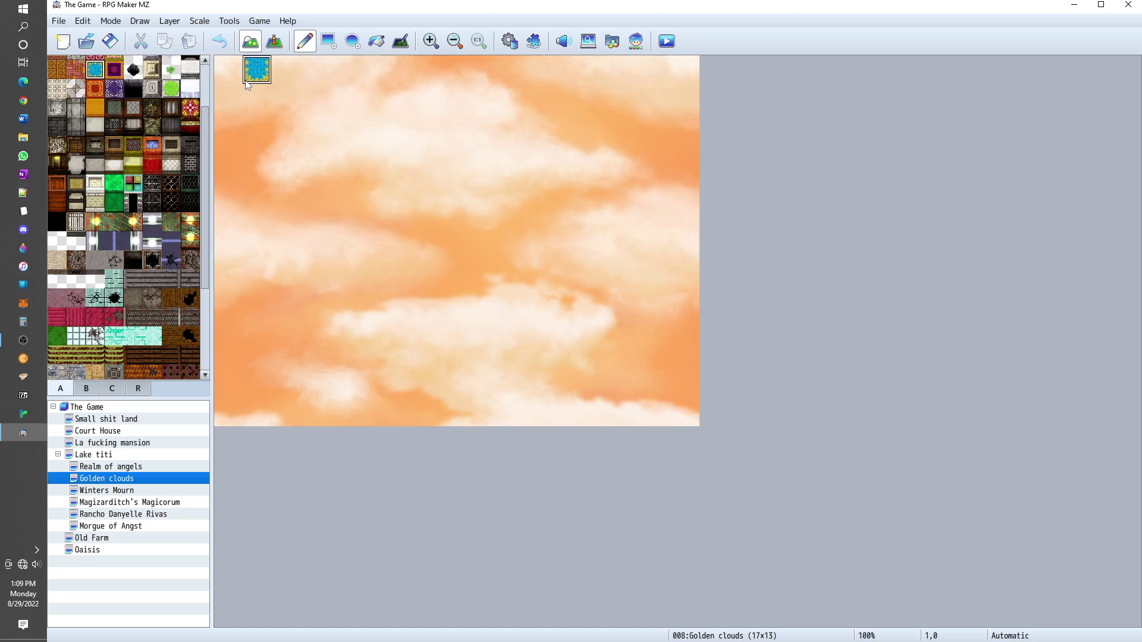
{"action": "left_click_drag", "start_coordinate": [248, 84], "coordinate": [251, 189]}
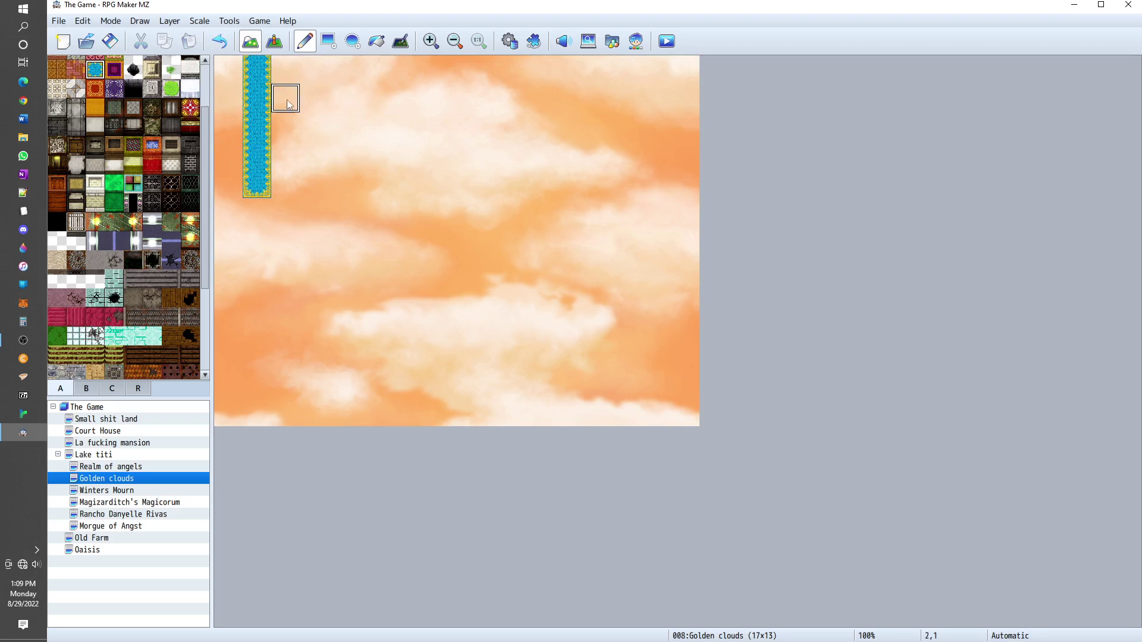
{"action": "left_click_drag", "start_coordinate": [305, 88], "coordinate": [491, 95]}
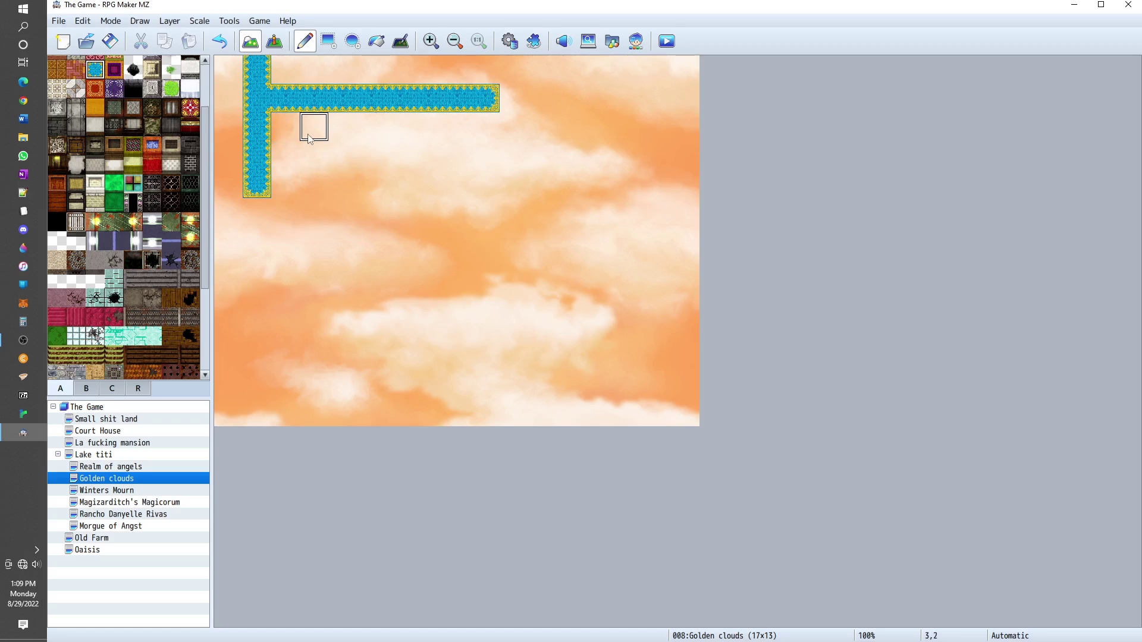
- Paint a stepped rug path from the map edge on row 6 up to row 3, plus separate strips in column 5 and along row 8
{"action": "mouse_move", "coordinate": [313, 155]}
{"action": "left_mouse_down"}
{"action": "mouse_move", "coordinate": [324, 237]}
{"action": "mouse_move", "coordinate": [229, 239]}
{"action": "left_mouse_up"}
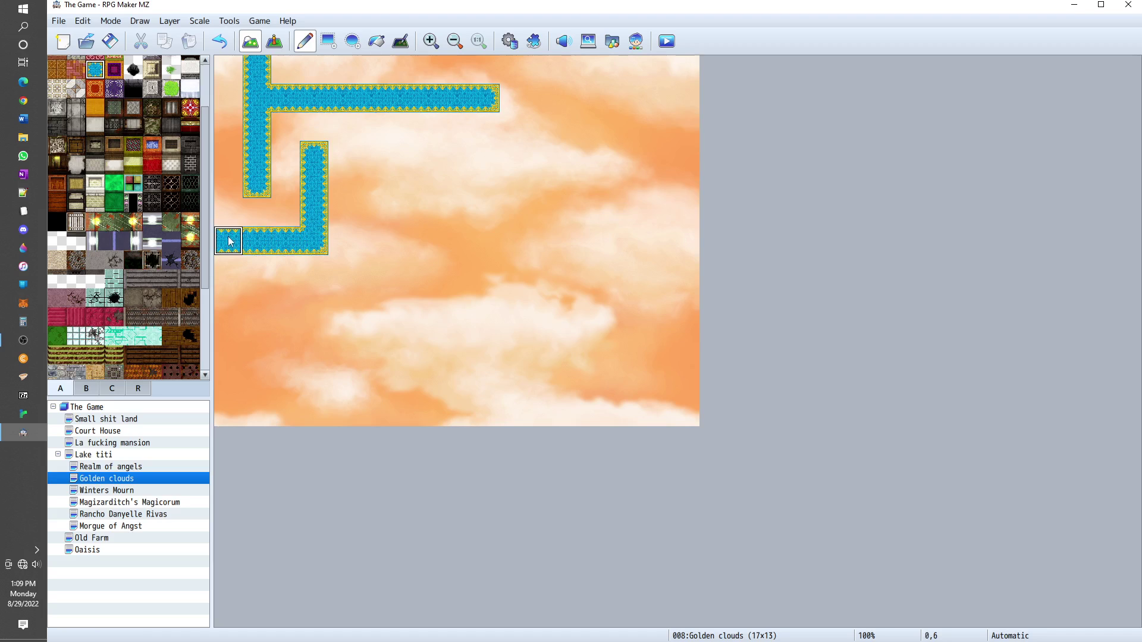
{"action": "left_click_drag", "start_coordinate": [346, 157], "coordinate": [455, 157]}
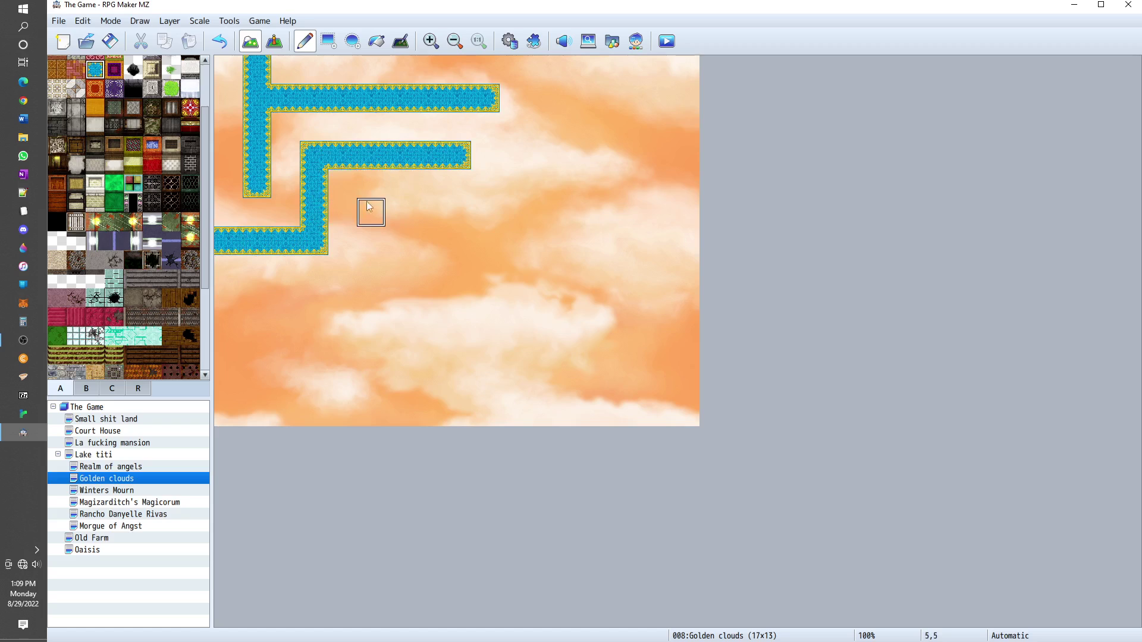
{"action": "mouse_move", "coordinate": [366, 209]}
{"action": "left_mouse_down"}
{"action": "mouse_move", "coordinate": [369, 292]}
{"action": "mouse_move", "coordinate": [232, 300]}
{"action": "left_mouse_up"}
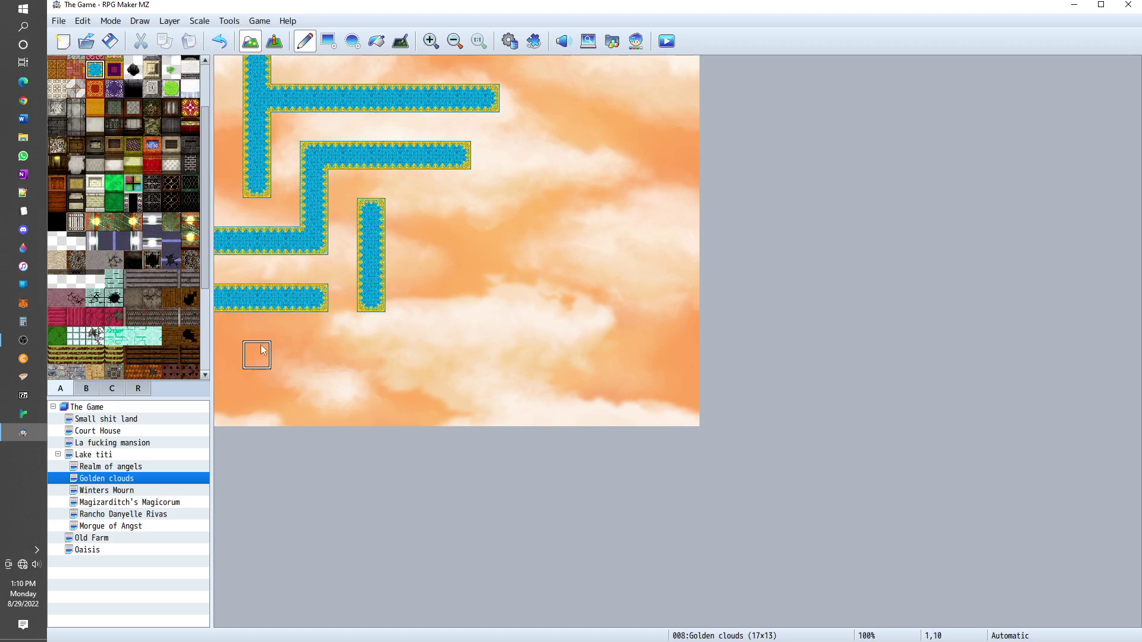
- Paint a three-tile rug strip down column 1 to the lower map edge and single rug tiles at column 16 on rows 6 and 8
{"action": "left_click_drag", "start_coordinate": [261, 359], "coordinate": [265, 436]}
{"action": "left_click", "coordinate": [269, 414]}
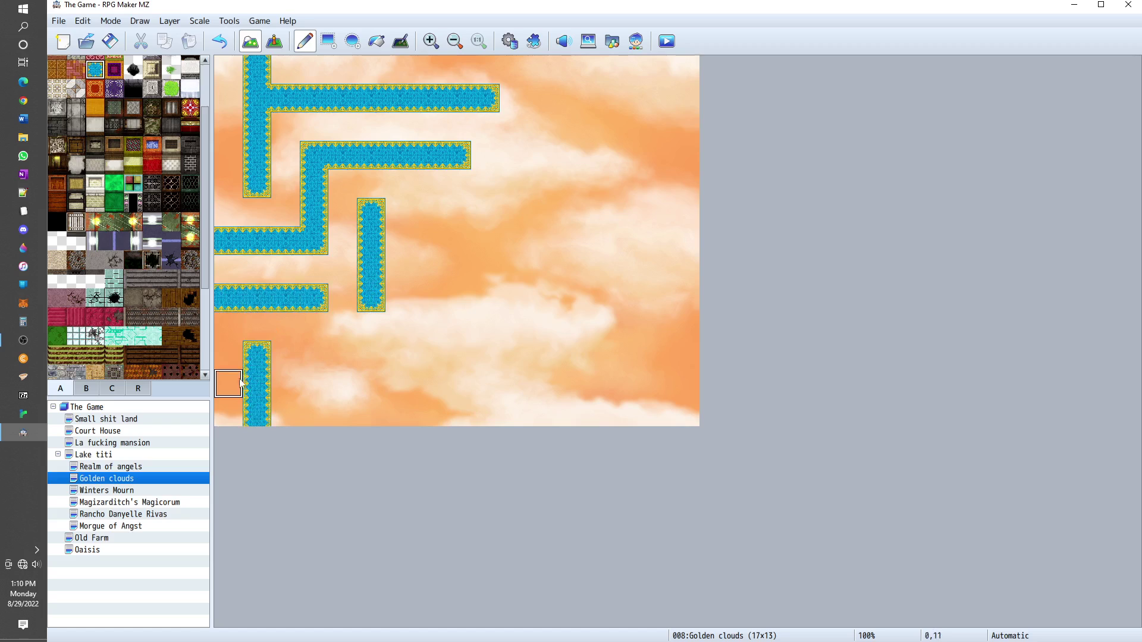
{"action": "left_click", "coordinate": [685, 298]}
{"action": "left_click", "coordinate": [684, 240]}
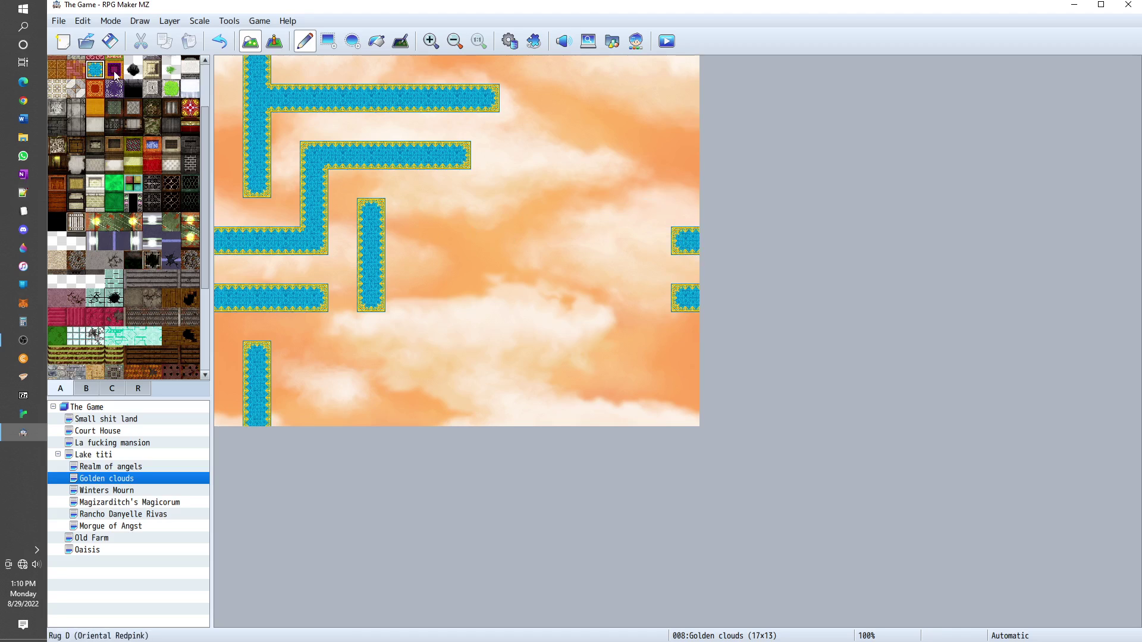
- With the purple rug tile, paint a stepped path from column 10, row 1 to column 14, row 8, and a strip down column 14 from row 2
{"action": "left_click", "coordinate": [115, 93]}
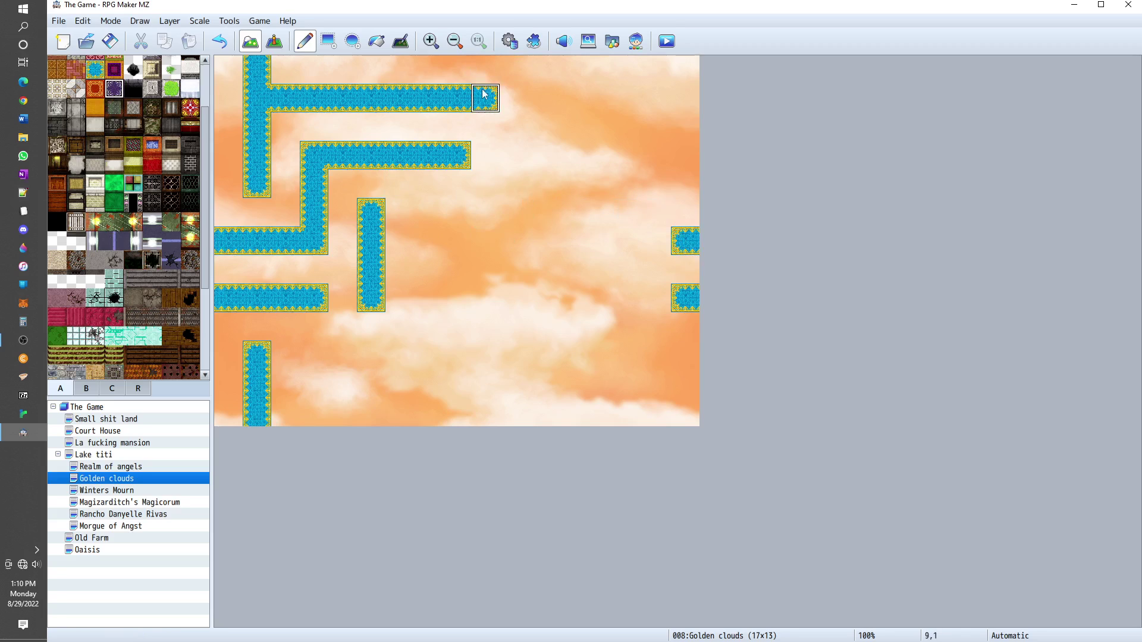
{"action": "mouse_move", "coordinate": [515, 93]}
{"action": "left_mouse_down"}
{"action": "mouse_move", "coordinate": [516, 217]}
{"action": "mouse_move", "coordinate": [527, 236]}
{"action": "mouse_move", "coordinate": [541, 214]}
{"action": "mouse_move", "coordinate": [574, 217]}
{"action": "mouse_move", "coordinate": [573, 298]}
{"action": "mouse_move", "coordinate": [629, 298]}
{"action": "left_mouse_up"}
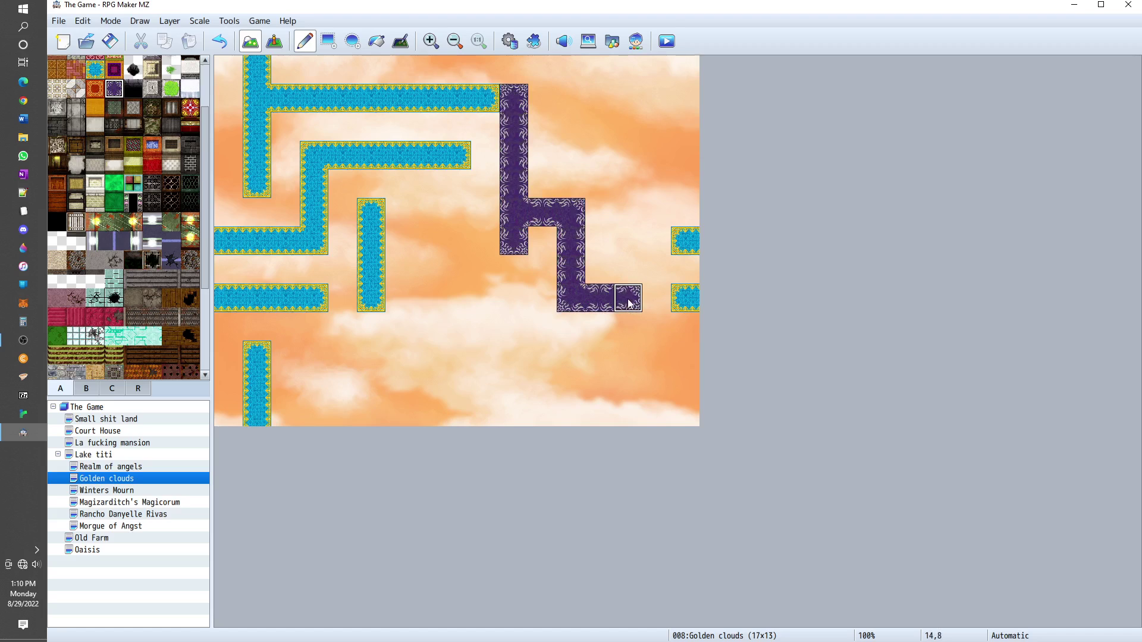
{"action": "left_click_drag", "start_coordinate": [625, 126], "coordinate": [626, 292]}
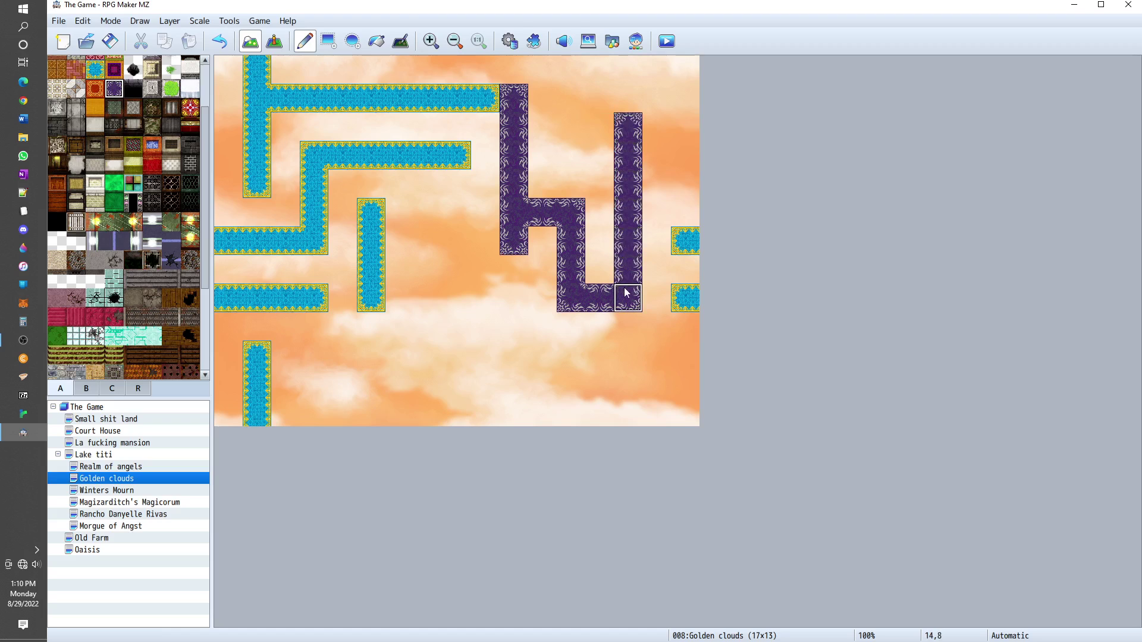
- Add purple rug tiles at column 15 on rows 6 and 8, and extend row 8 back to column 8 with a branch up to row 5
{"action": "left_click", "coordinate": [656, 245]}
{"action": "left_click", "coordinate": [656, 298]}
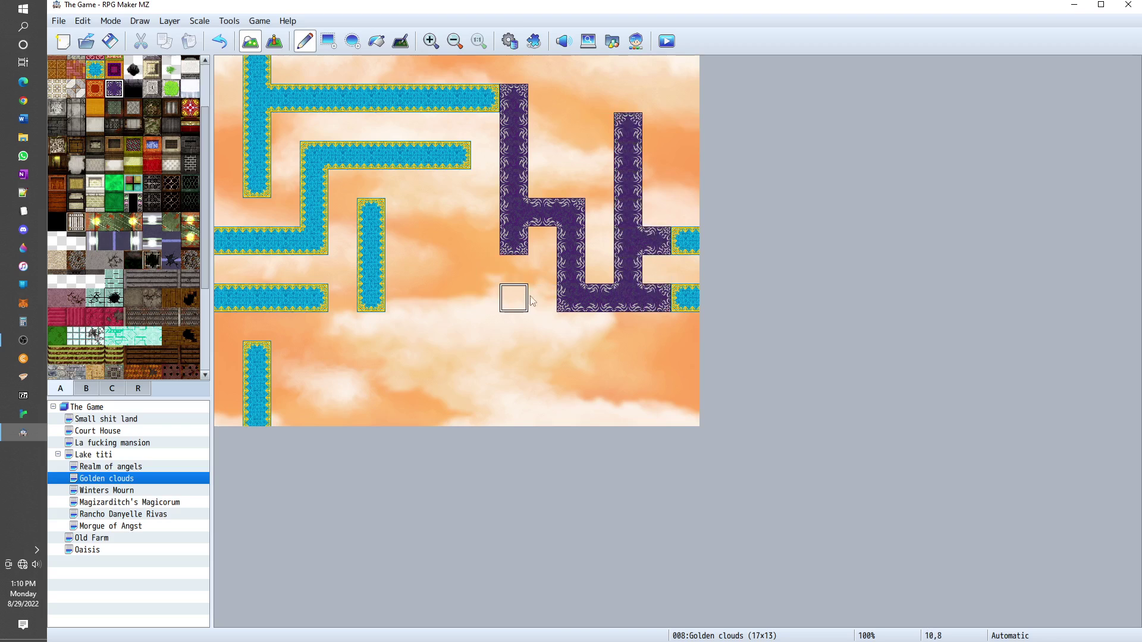
{"action": "left_click_drag", "start_coordinate": [542, 298], "coordinate": [446, 301]}
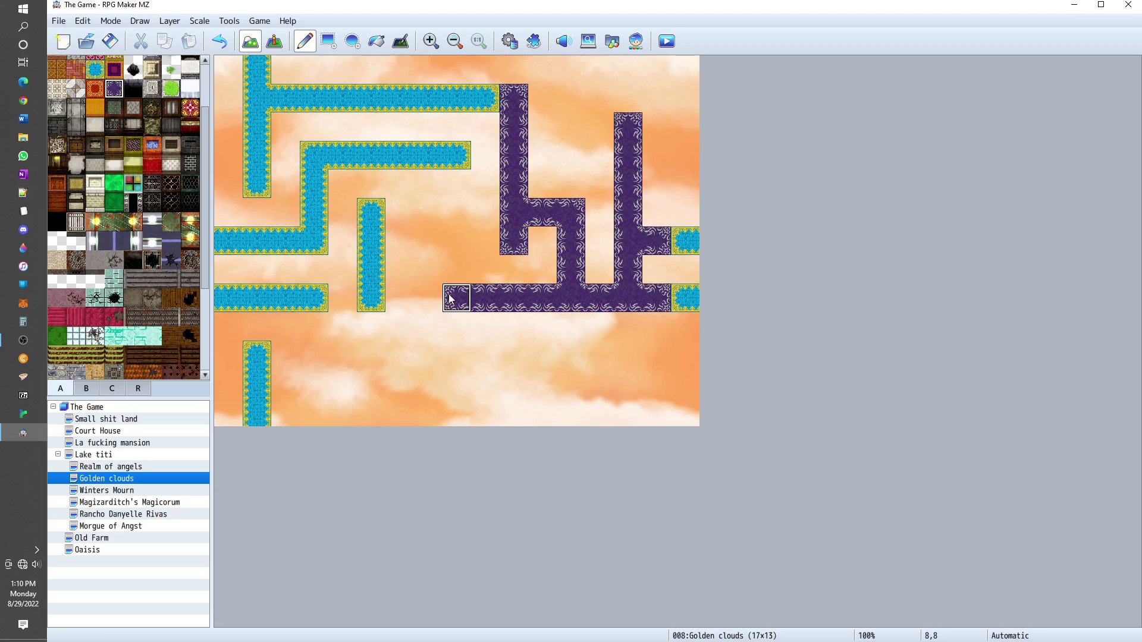
{"action": "left_click_drag", "start_coordinate": [447, 220], "coordinate": [455, 286]}
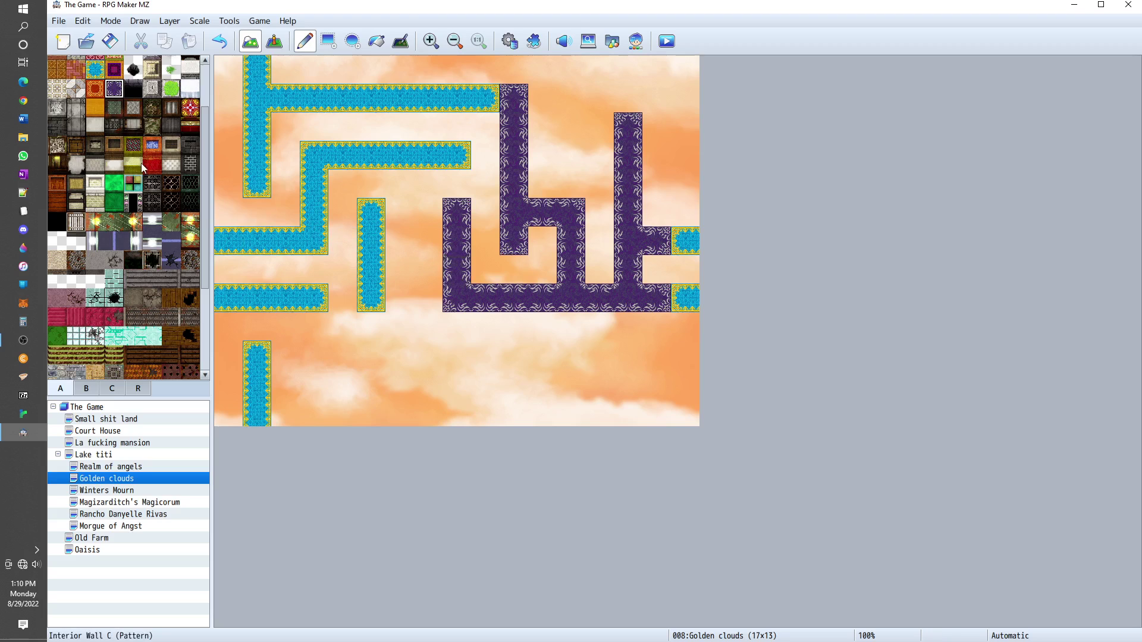
- With the red rug tile, paint columns 6–7 on row 5 and a path from column 5, row 9 along row 10 to column 14's lower edge
{"action": "left_click", "coordinate": [95, 94]}
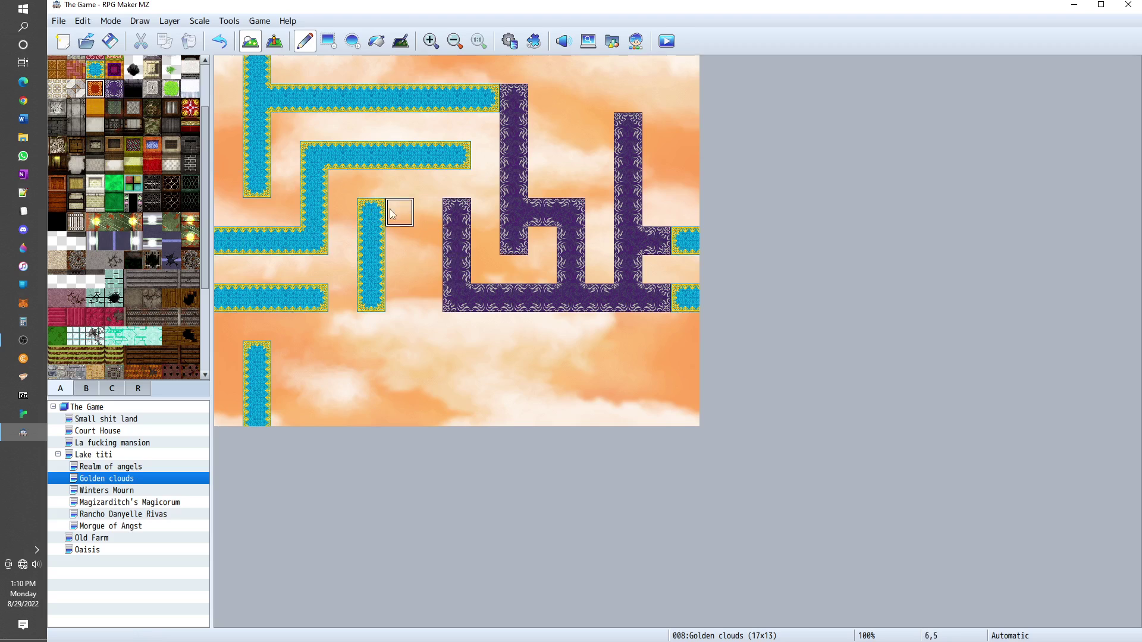
{"action": "left_click_drag", "start_coordinate": [397, 213], "coordinate": [424, 216]}
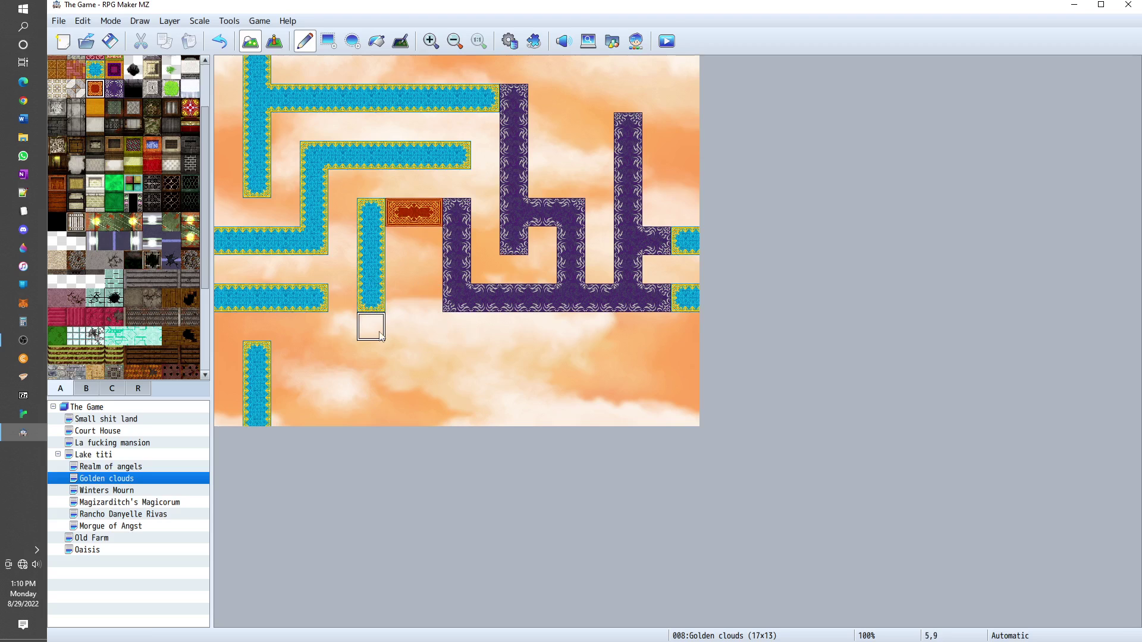
{"action": "mouse_move", "coordinate": [378, 331]}
{"action": "left_mouse_down"}
{"action": "mouse_move", "coordinate": [377, 357]}
{"action": "mouse_move", "coordinate": [405, 377]}
{"action": "mouse_move", "coordinate": [405, 365]}
{"action": "mouse_move", "coordinate": [439, 353]}
{"action": "mouse_move", "coordinate": [620, 356]}
{"action": "left_mouse_up"}
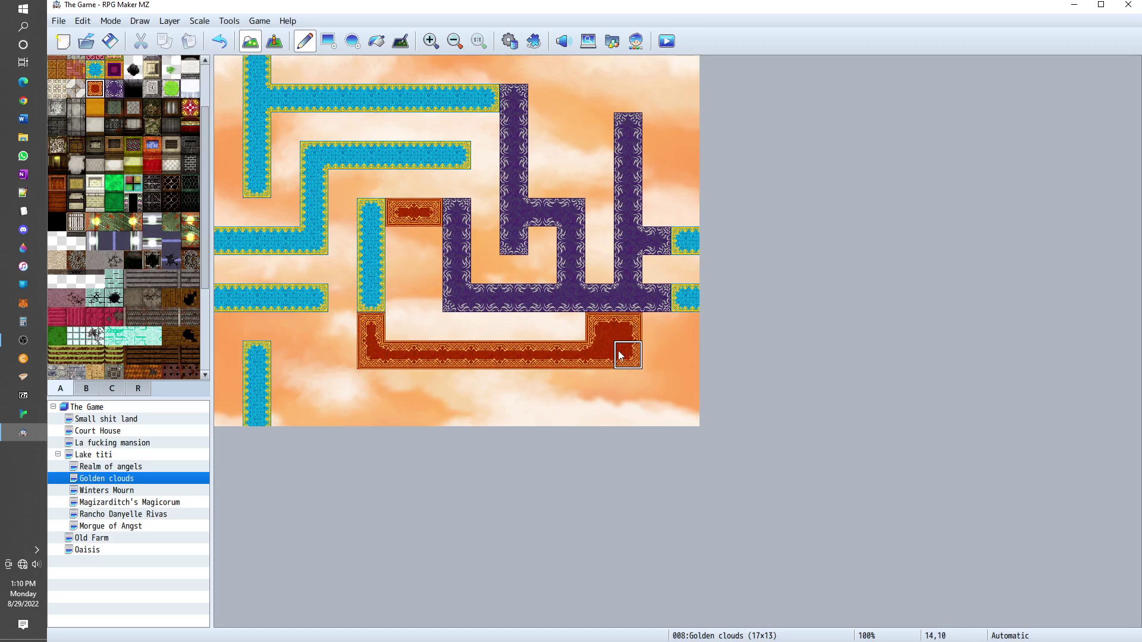
{"action": "key", "text": "ctrl+z"}
{"action": "mouse_move", "coordinate": [395, 360]}
{"action": "left_mouse_down"}
{"action": "mouse_move", "coordinate": [588, 350]}
{"action": "mouse_move", "coordinate": [625, 363]}
{"action": "mouse_move", "coordinate": [635, 354]}
{"action": "mouse_move", "coordinate": [628, 415]}
{"action": "left_mouse_up"}
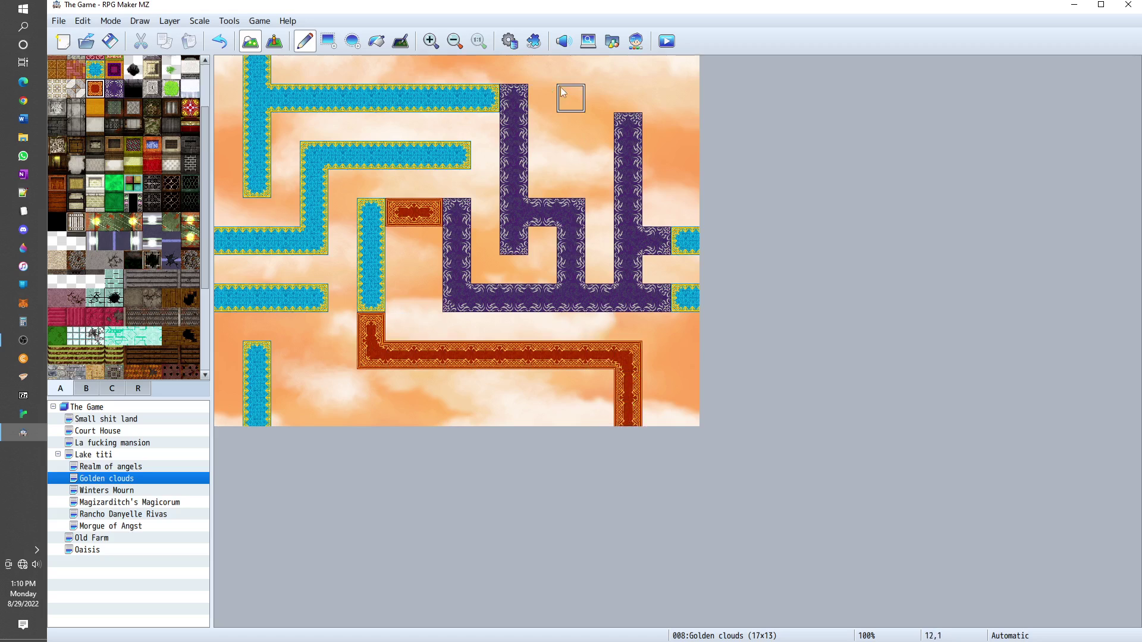
- Paint red rug strips down columns 12 and 16 to row 3 and join them along the map's upper edge
{"action": "left_click_drag", "start_coordinate": [576, 71], "coordinate": [582, 144]}
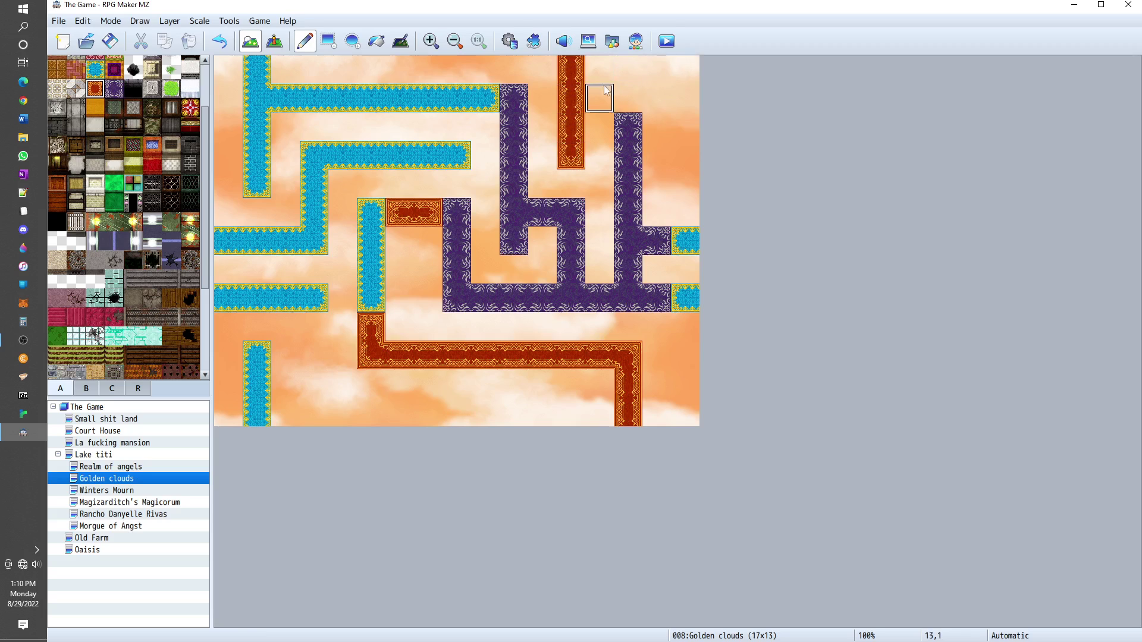
{"action": "mouse_move", "coordinate": [599, 78]}
{"action": "left_mouse_down"}
{"action": "mouse_move", "coordinate": [679, 71]}
{"action": "mouse_move", "coordinate": [682, 156]}
{"action": "left_mouse_up"}
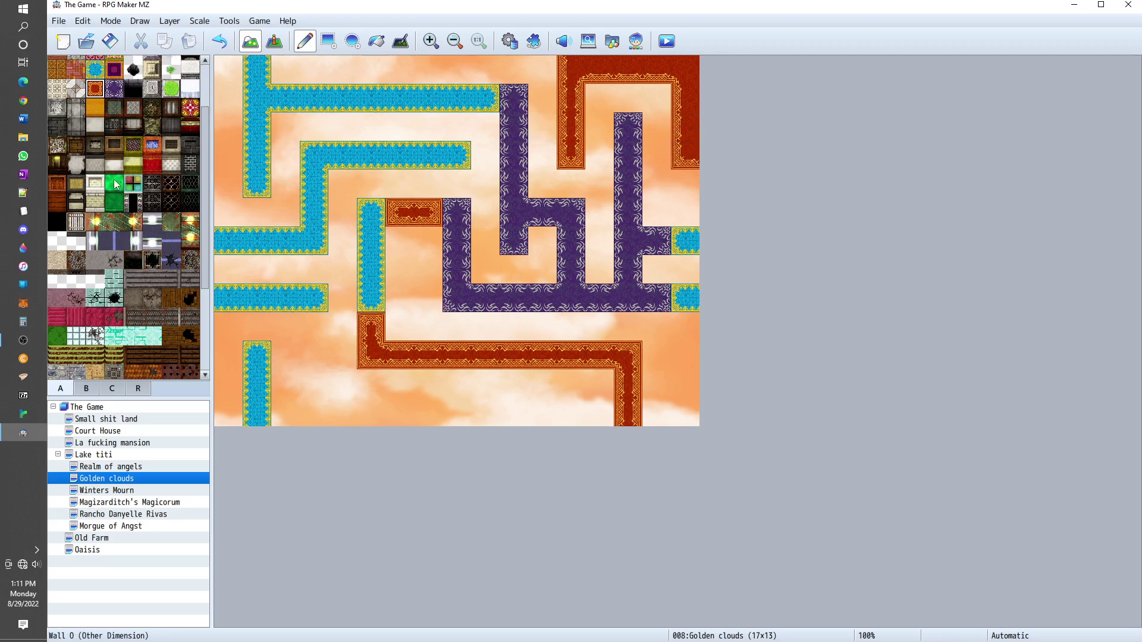
- With the pale ornate rug tile, paint a path from column 3, row 10 down to row 12 and along that row to column 12
{"action": "scroll", "coordinate": [116, 179], "scroll_direction": "up", "scroll_amount": 2}
{"action": "left_click", "coordinate": [113, 126]}
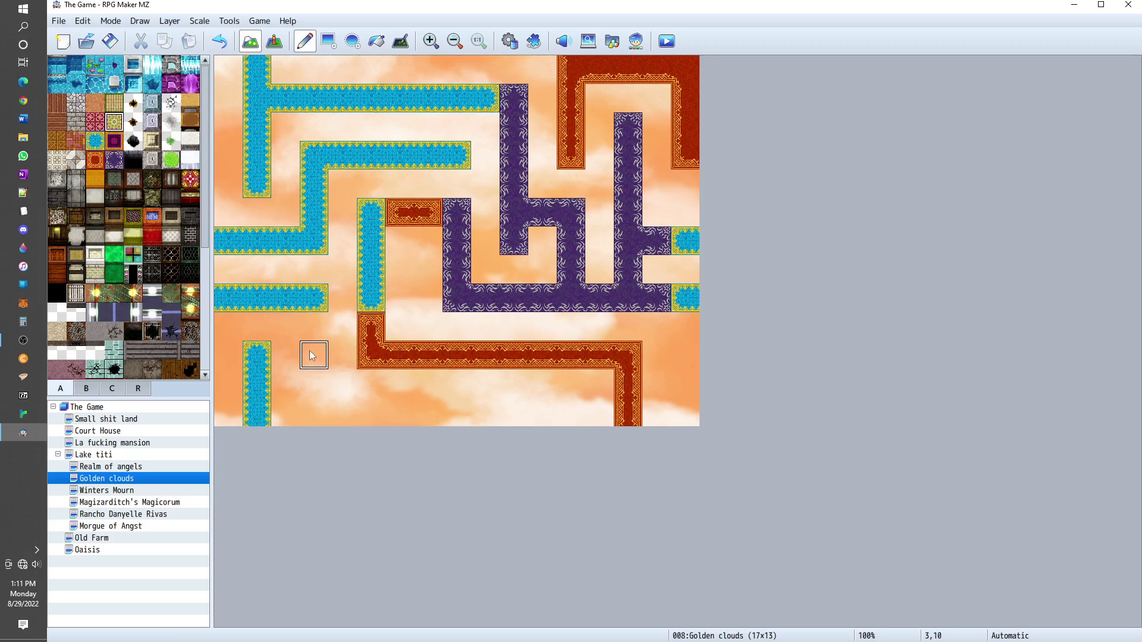
{"action": "left_click_drag", "start_coordinate": [311, 354], "coordinate": [315, 412]}
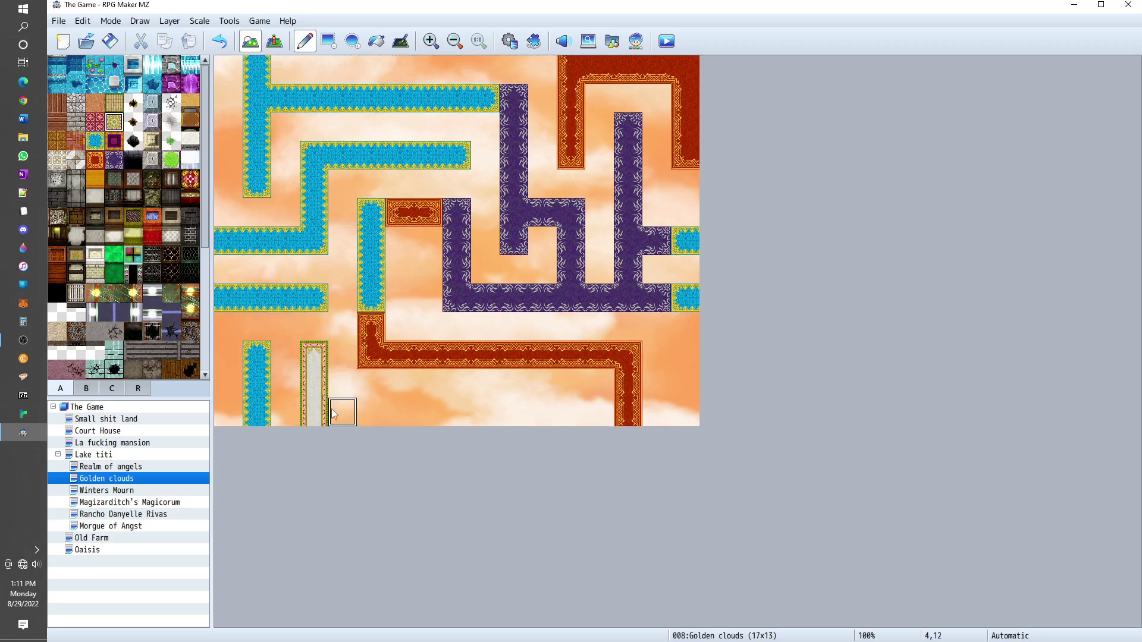
{"action": "left_click_drag", "start_coordinate": [334, 414], "coordinate": [571, 409]}
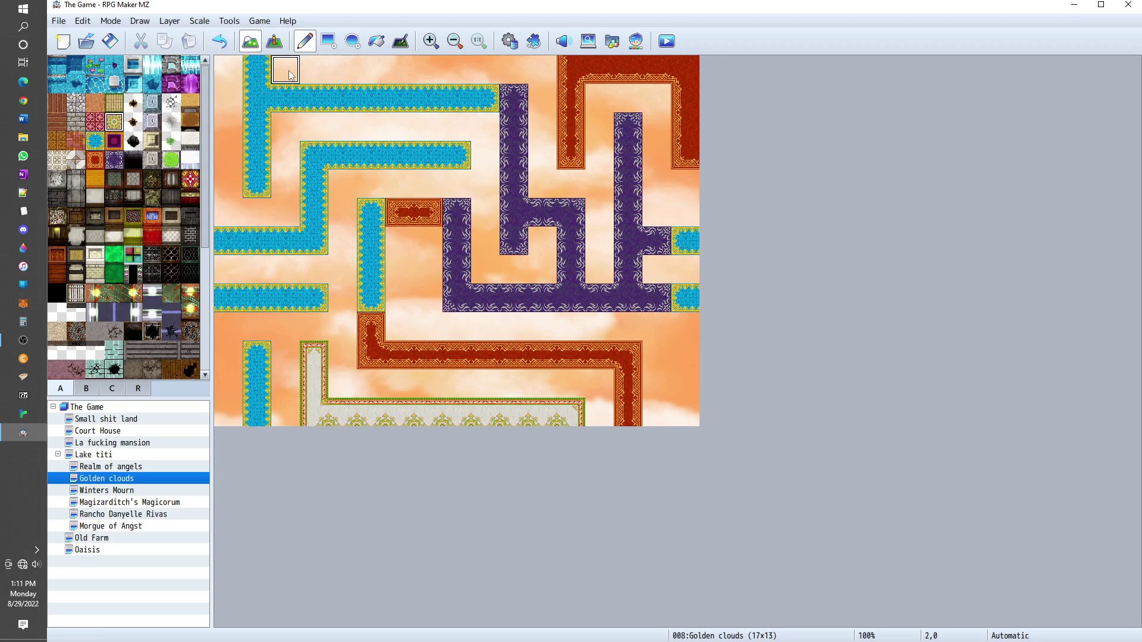
- Paint the pale rug along row 0 from column 2 to column 11, and erase the rug tile at column 12, row 12
{"action": "mouse_move", "coordinate": [288, 70]}
{"action": "left_mouse_down"}
{"action": "mouse_move", "coordinate": [417, 58]}
{"action": "mouse_move", "coordinate": [533, 72]}
{"action": "left_mouse_up"}
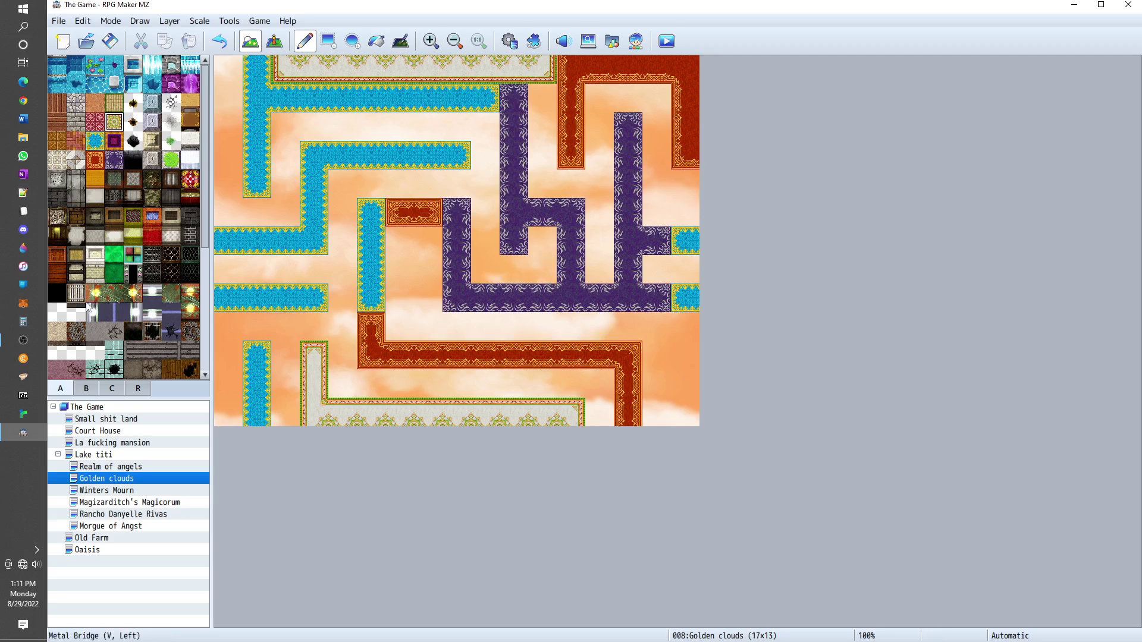
{"action": "left_click", "coordinate": [55, 320]}
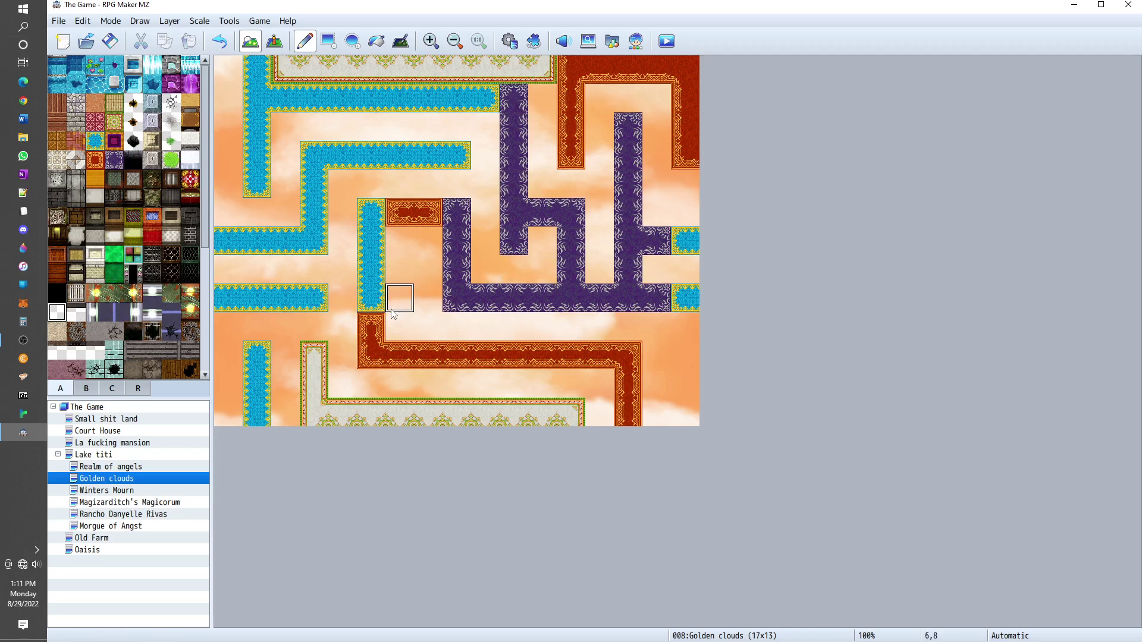
{"action": "left_click", "coordinate": [577, 423]}
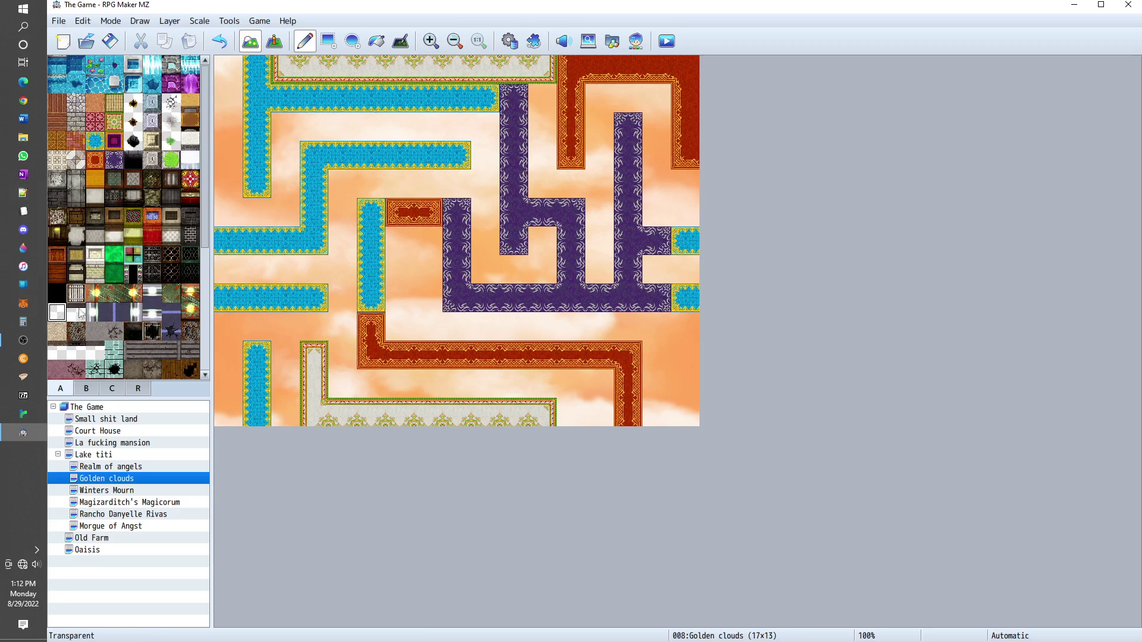
{"action": "left_click", "coordinate": [113, 315]}
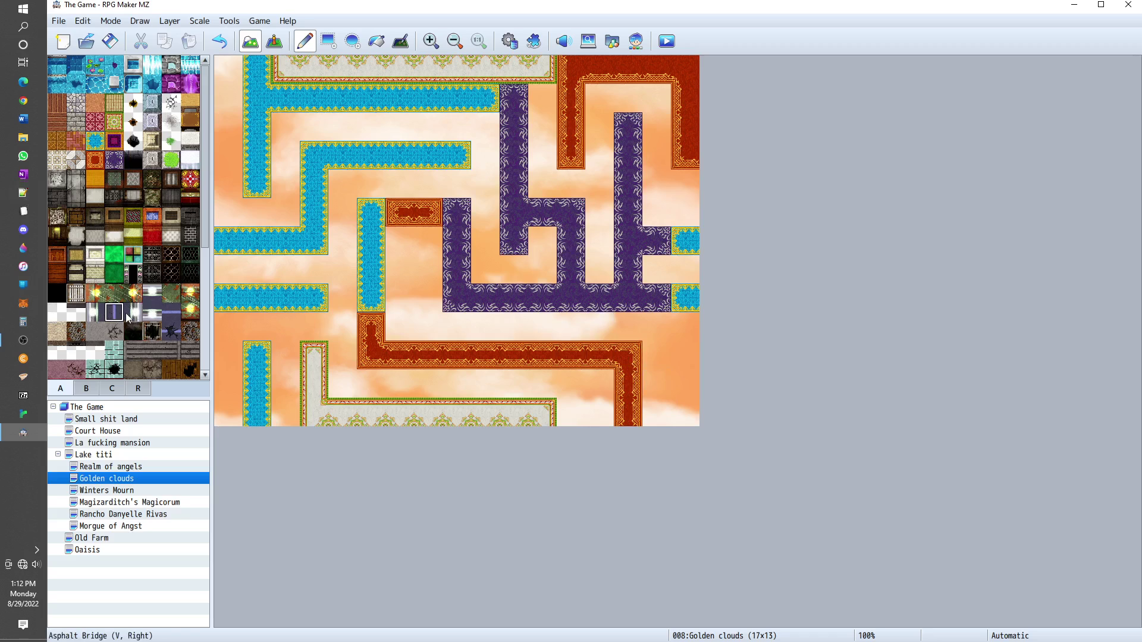
{"action": "scroll", "coordinate": [144, 289], "scroll_direction": "down", "scroll_amount": 5}
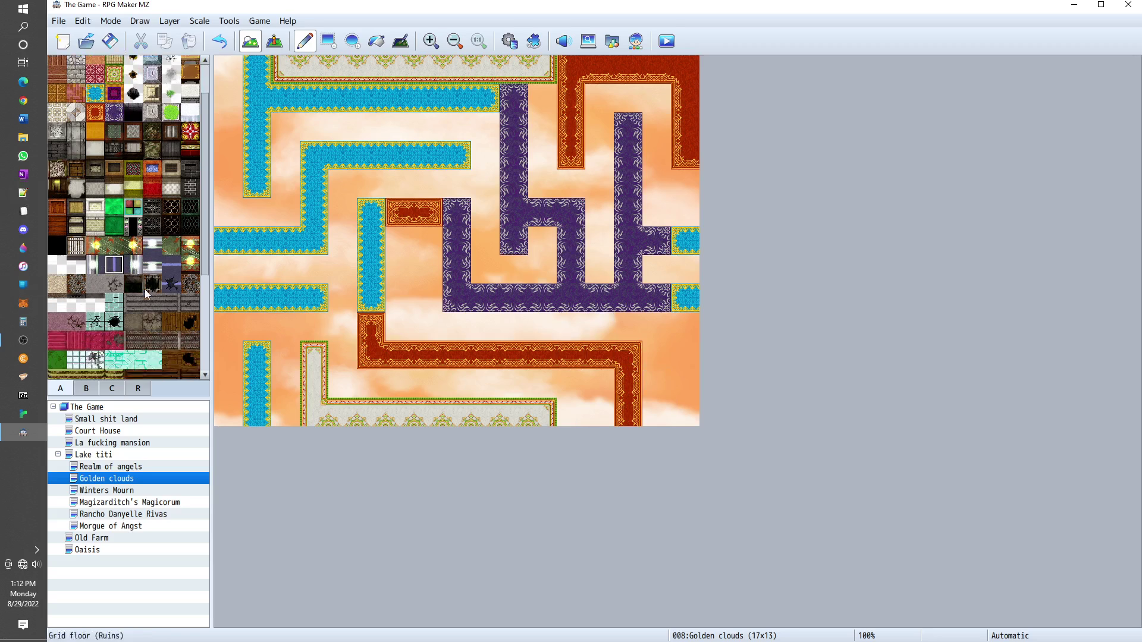
{"action": "scroll", "coordinate": [144, 288], "scroll_direction": "down", "scroll_amount": 2}
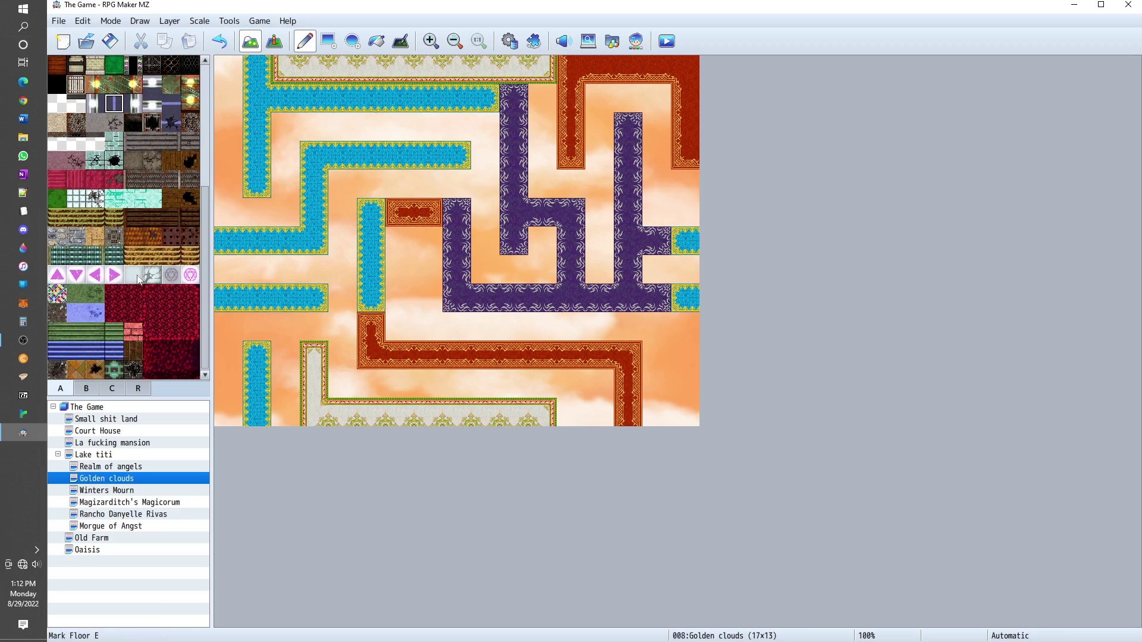
{"action": "left_click", "coordinate": [188, 278]}
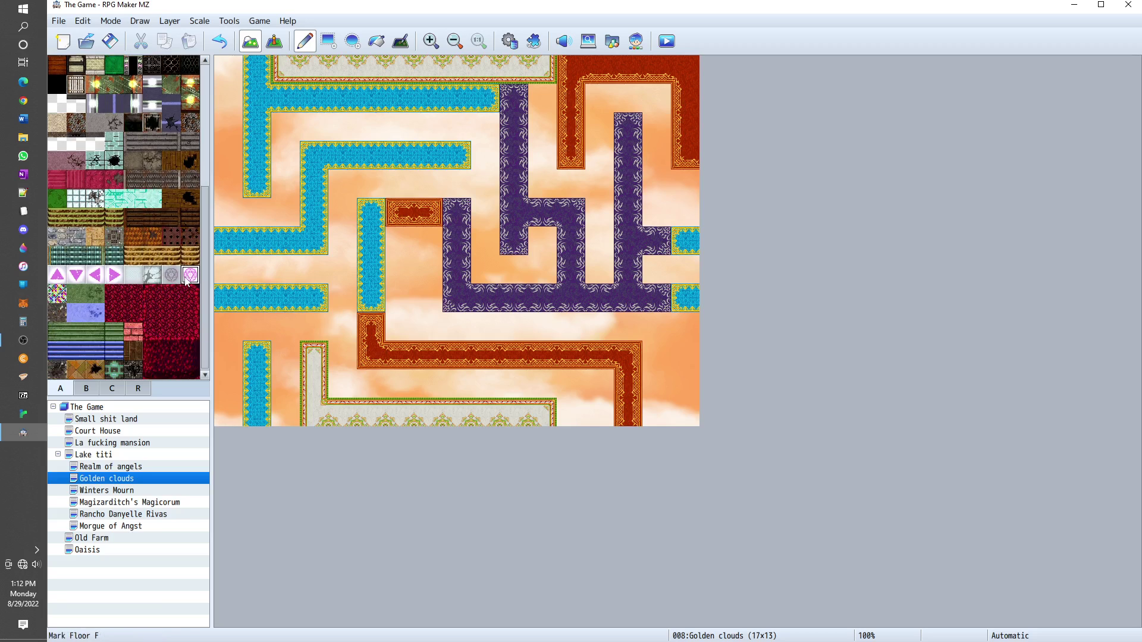
{"action": "left_click", "coordinate": [313, 357]}
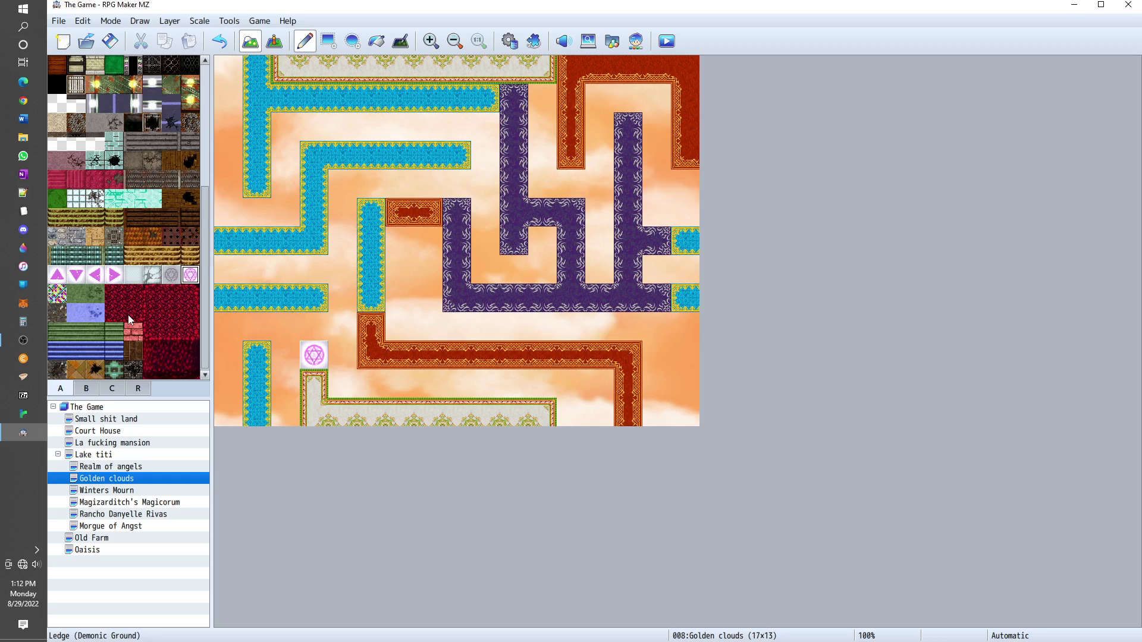
{"action": "key", "text": "ctrl+z"}
- Paint five multicoloured neon wall-top tiles down column 0 from the map's upper edge
{"action": "scroll", "coordinate": [149, 245], "scroll_direction": "up", "scroll_amount": 2}
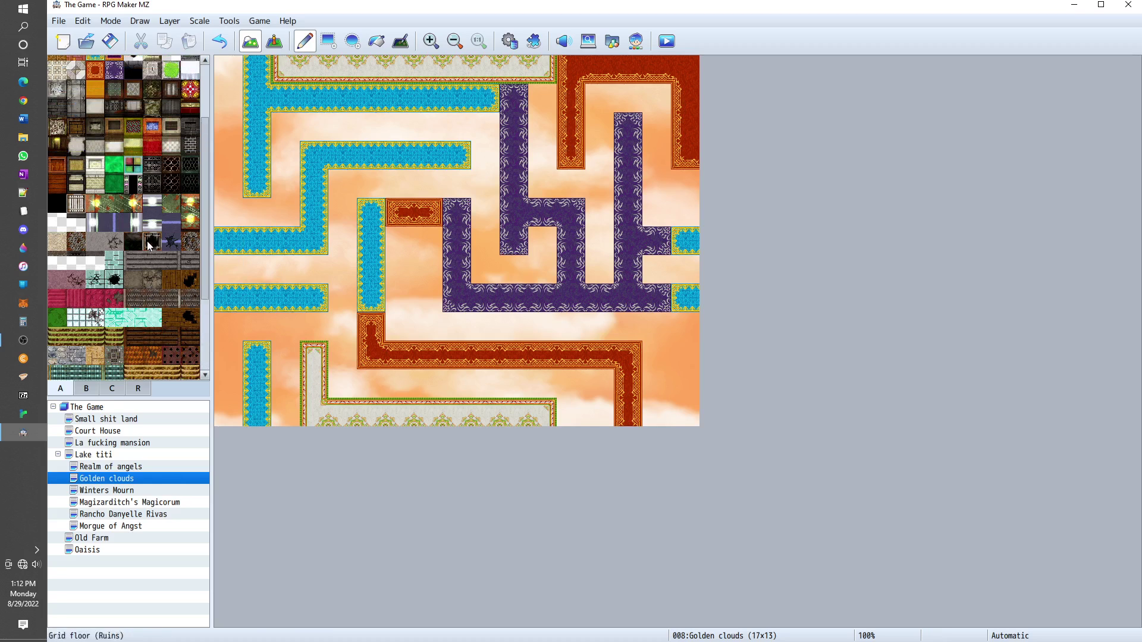
{"action": "scroll", "coordinate": [105, 235], "scroll_direction": "up", "scroll_amount": 3}
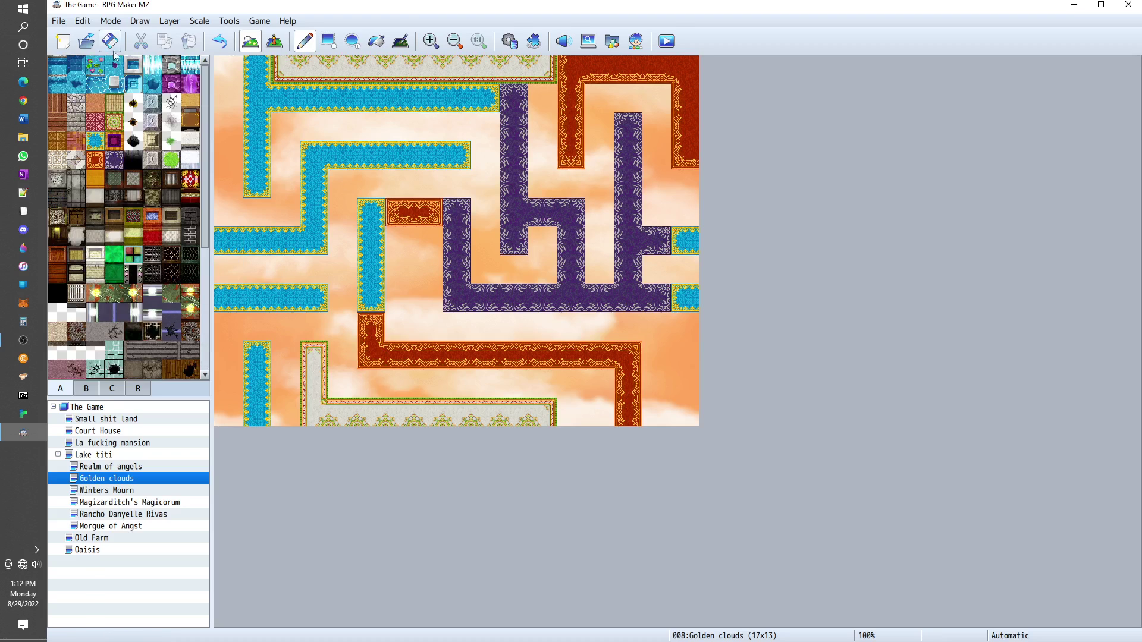
{"action": "scroll", "coordinate": [154, 317], "scroll_direction": "down", "scroll_amount": 6}
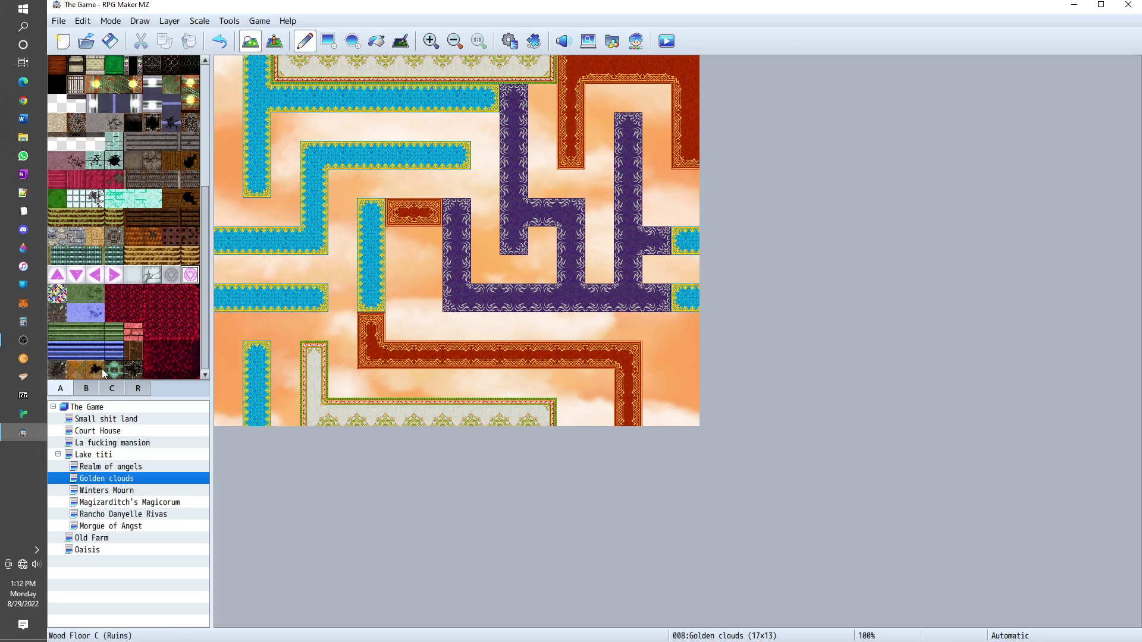
{"action": "scroll", "coordinate": [148, 293], "scroll_direction": "up", "scroll_amount": 6}
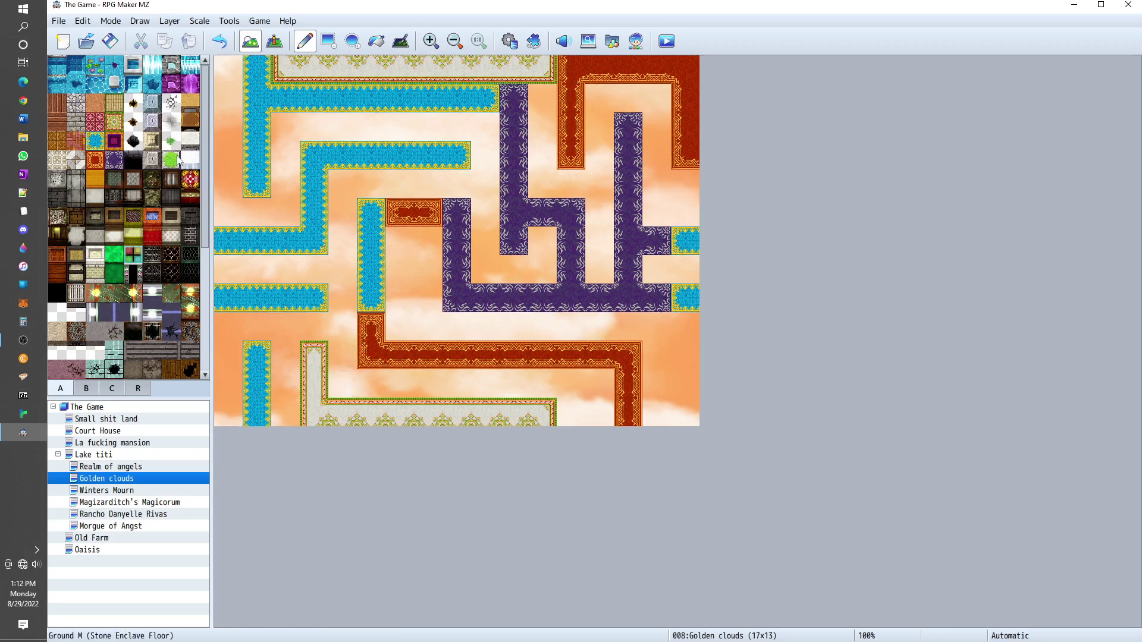
{"action": "left_click", "coordinate": [133, 265]}
{"action": "left_click", "coordinate": [131, 262]}
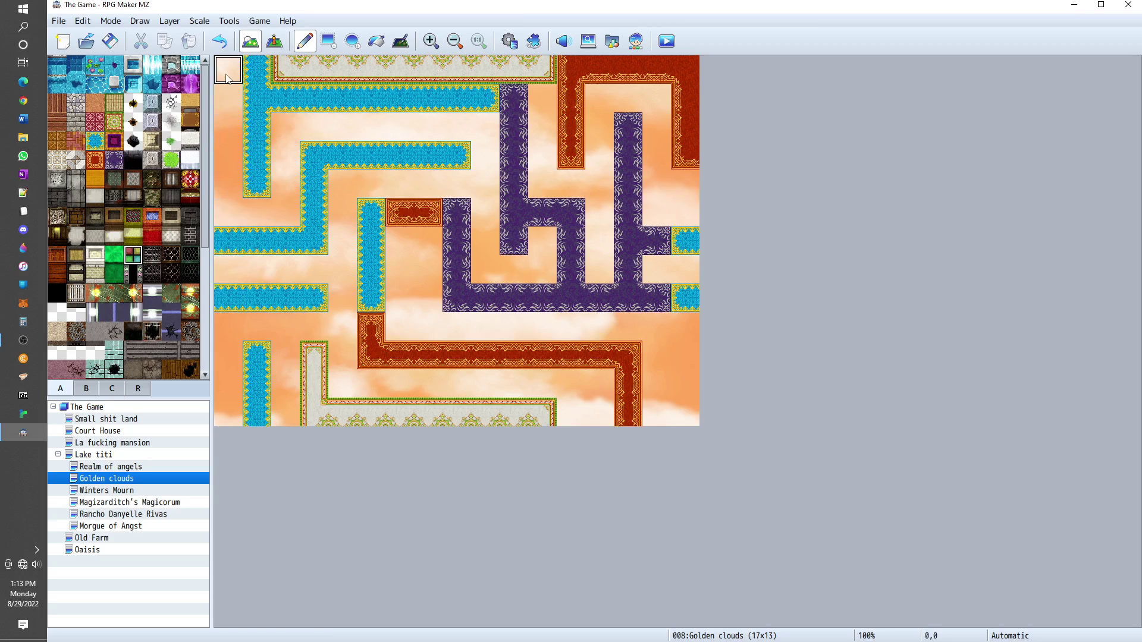
{"action": "left_click_drag", "start_coordinate": [228, 78], "coordinate": [236, 190]}
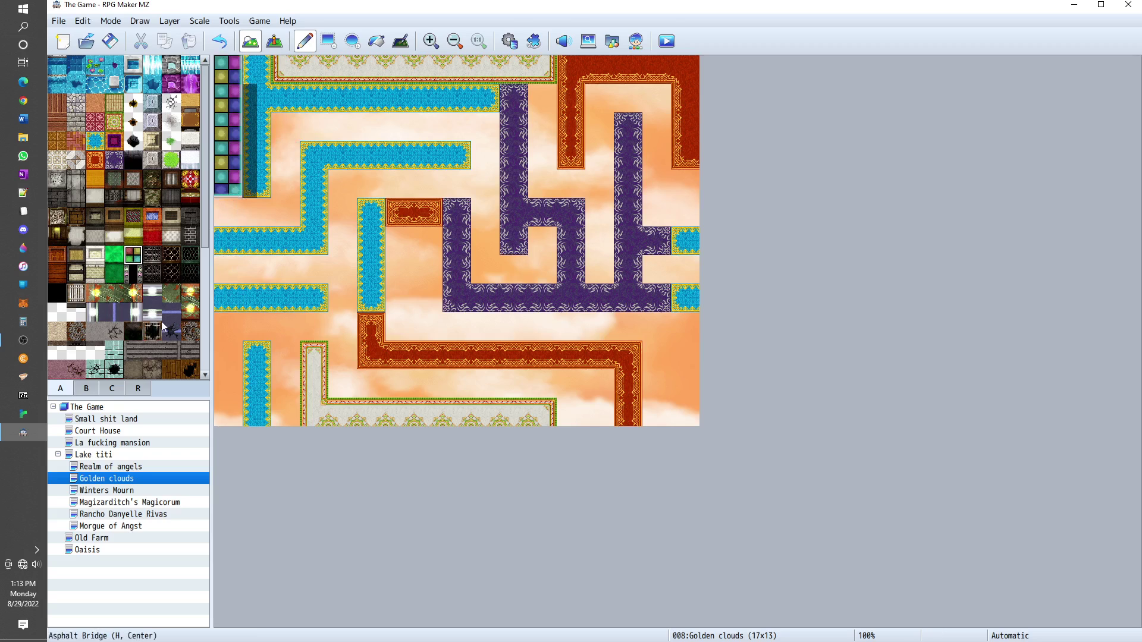
- Place black neon wall-face tiles along row 5 in columns 0 to 2, beneath the neon wall top
{"action": "left_click", "coordinate": [132, 278]}
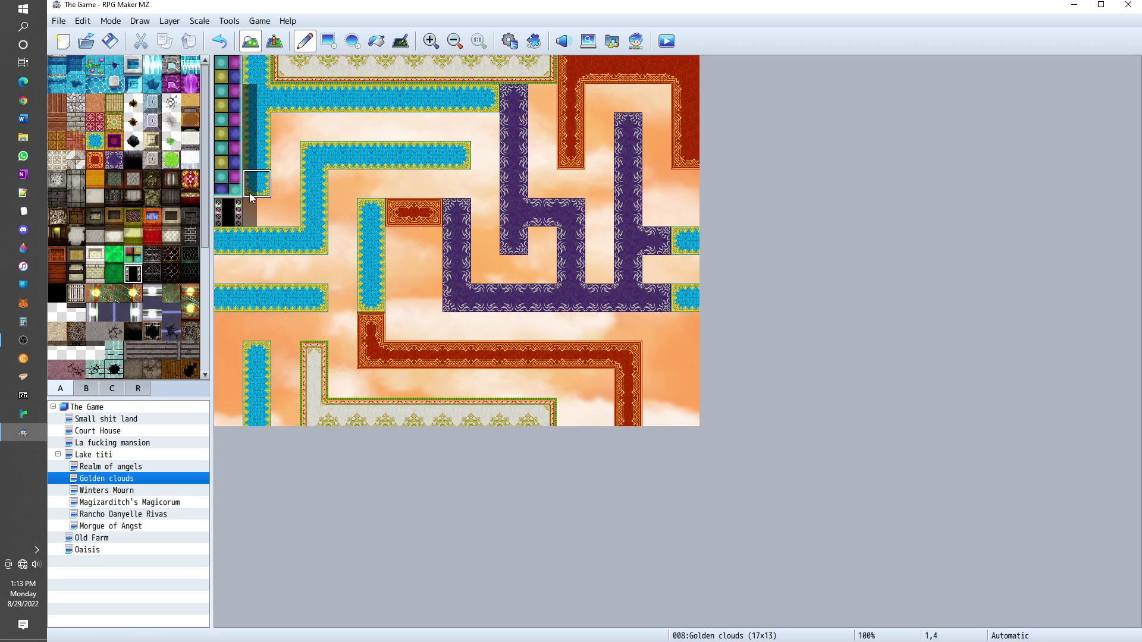
{"action": "left_click", "coordinate": [256, 223]}
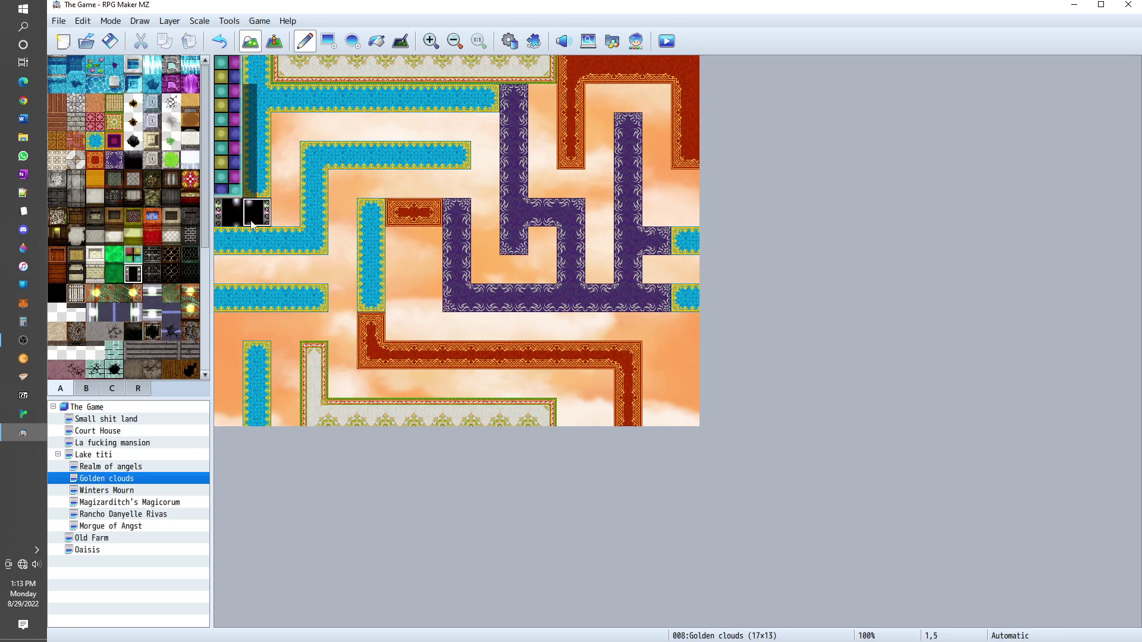
{"action": "left_click", "coordinate": [281, 220]}
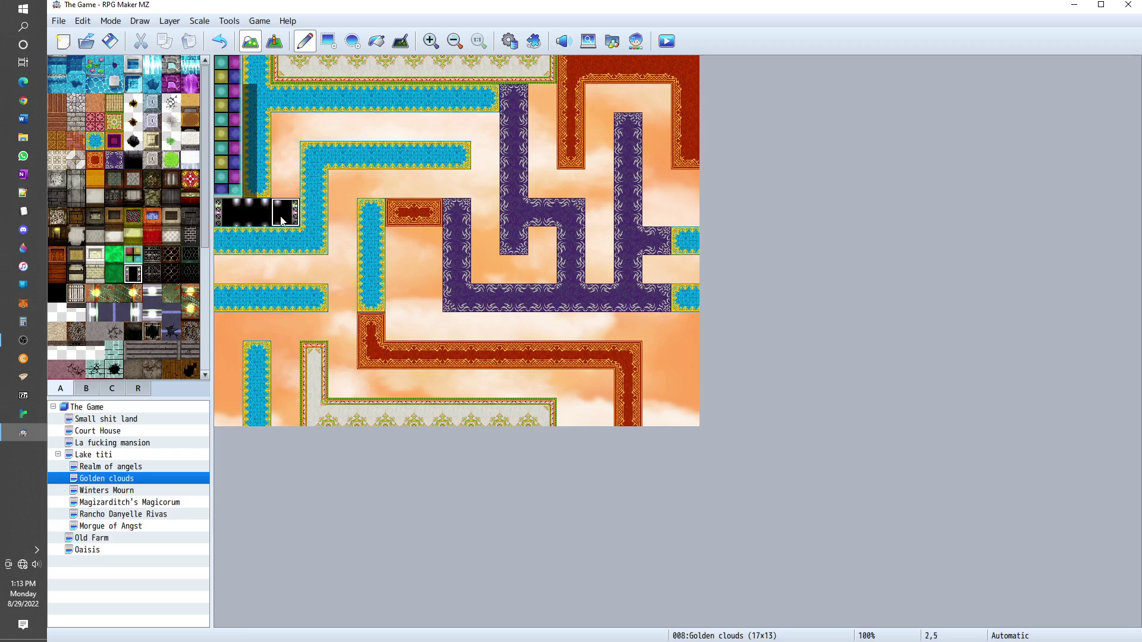
- Extend the multicoloured neon wall top along row 4 to column 2 and up that column to row 2
{"action": "left_click", "coordinate": [133, 255]}
{"action": "left_click_drag", "start_coordinate": [266, 175], "coordinate": [281, 181]}
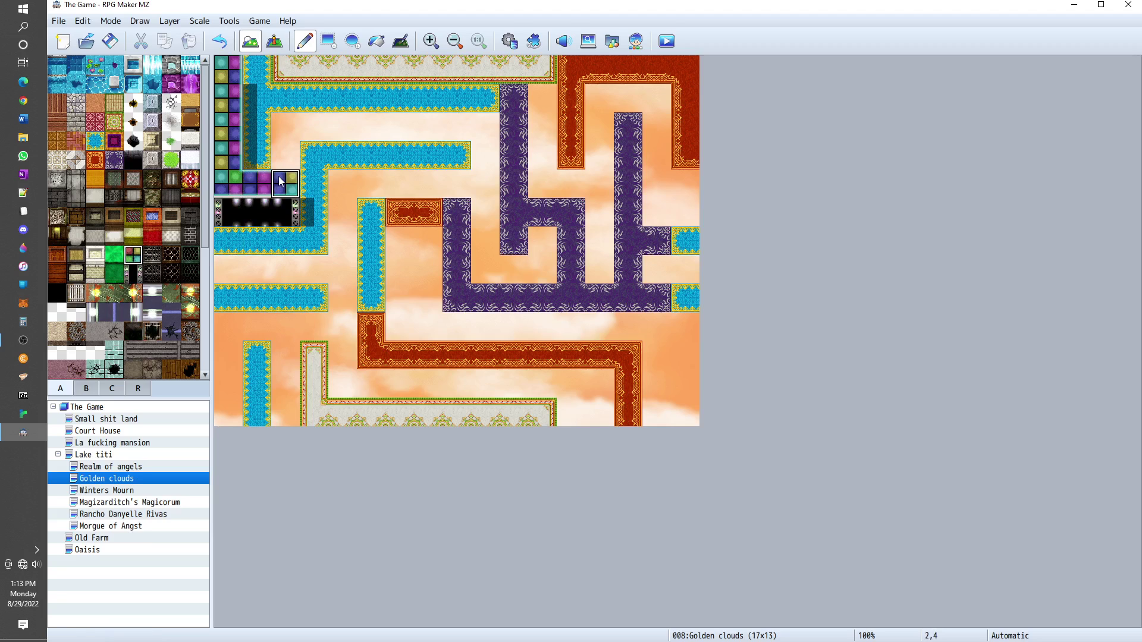
{"action": "left_click", "coordinate": [279, 155]}
{"action": "left_click", "coordinate": [279, 126]}
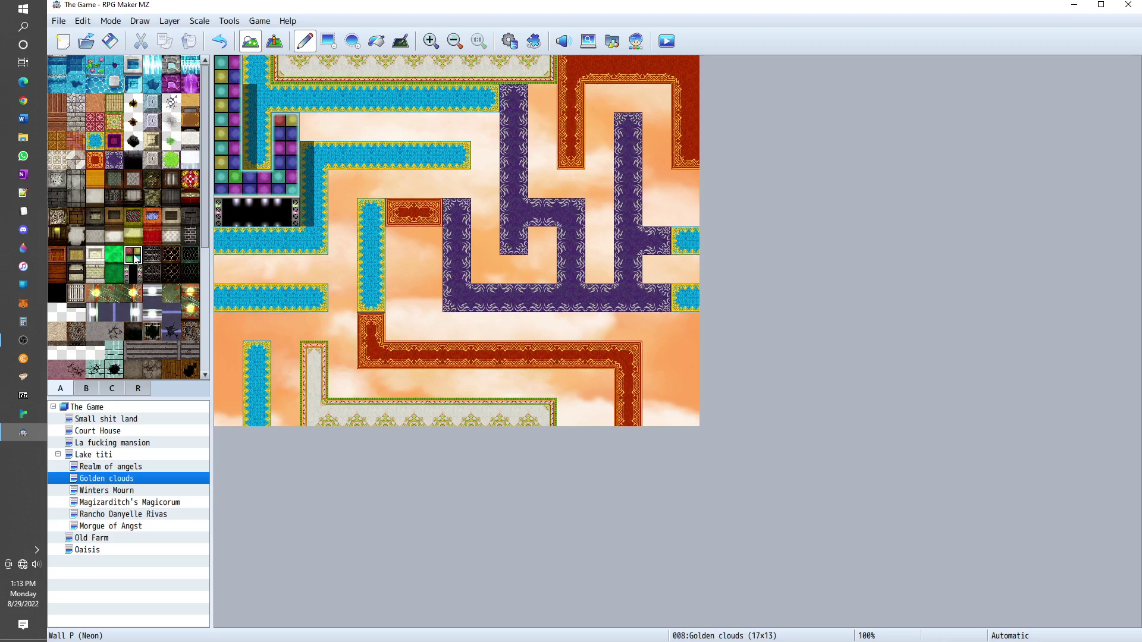
- Paint multicoloured neon wall-top tiles along row 9 from column 0 to column 4
{"action": "left_click", "coordinate": [314, 421]}
{"action": "left_click", "coordinate": [136, 280]}
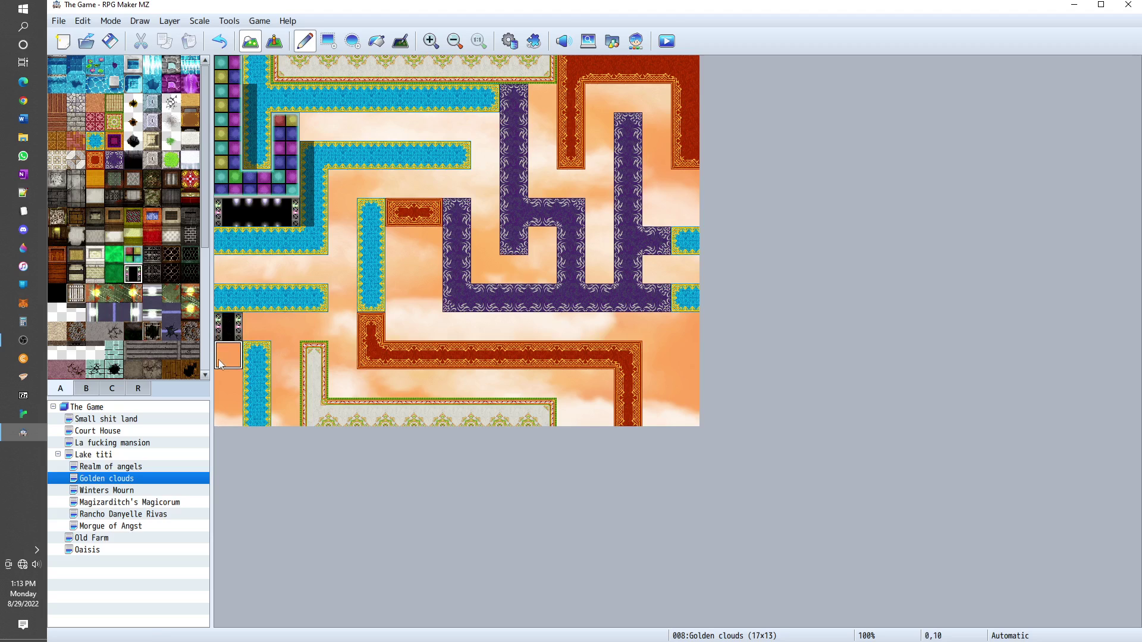
{"action": "left_click", "coordinate": [128, 261]}
{"action": "left_click_drag", "start_coordinate": [229, 327], "coordinate": [282, 338]}
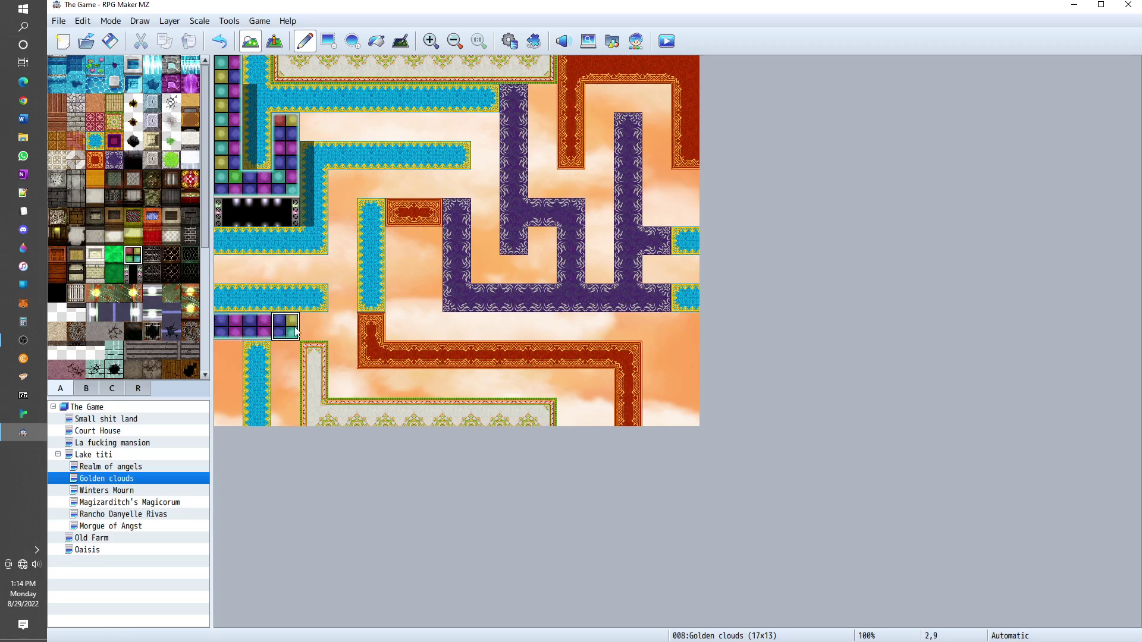
{"action": "left_click_drag", "start_coordinate": [296, 331], "coordinate": [339, 325]}
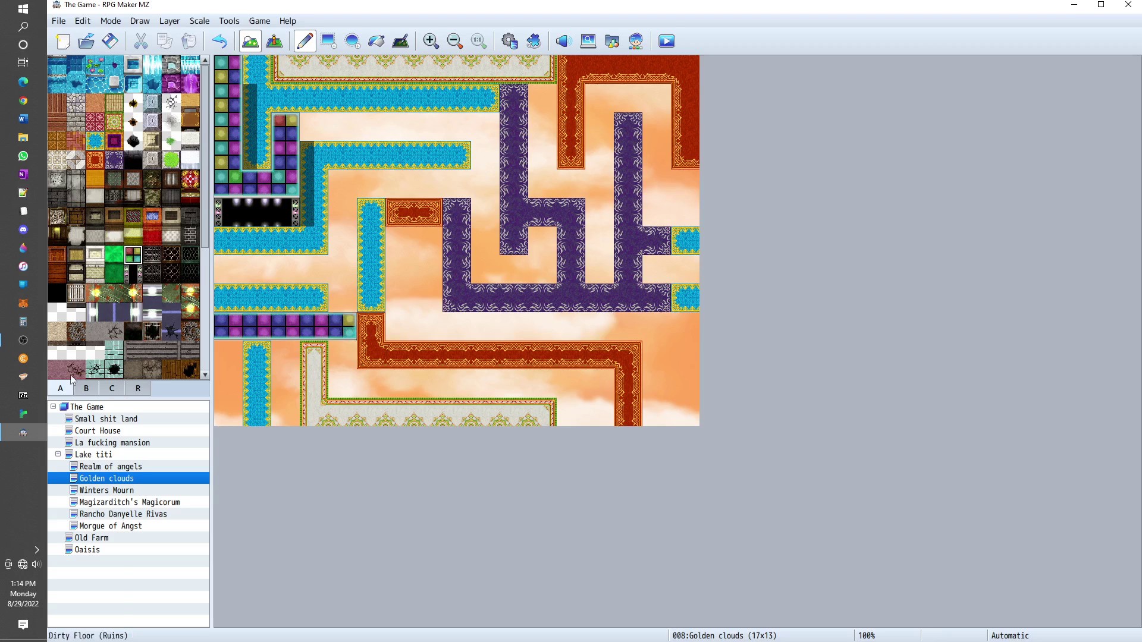
- Place black neon wall-face tiles in column 0, rows 10 to 12, and in column 2, rows 10 and 11
{"action": "left_click", "coordinate": [134, 274]}
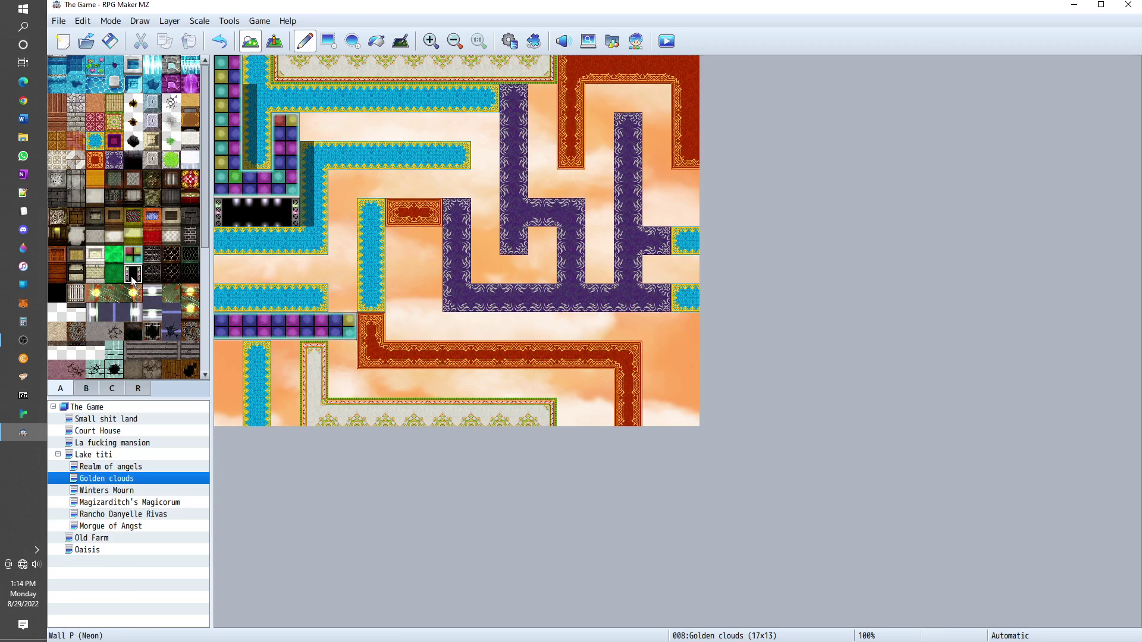
{"action": "left_click", "coordinate": [224, 357]}
{"action": "left_click_drag", "start_coordinate": [225, 368], "coordinate": [217, 395]}
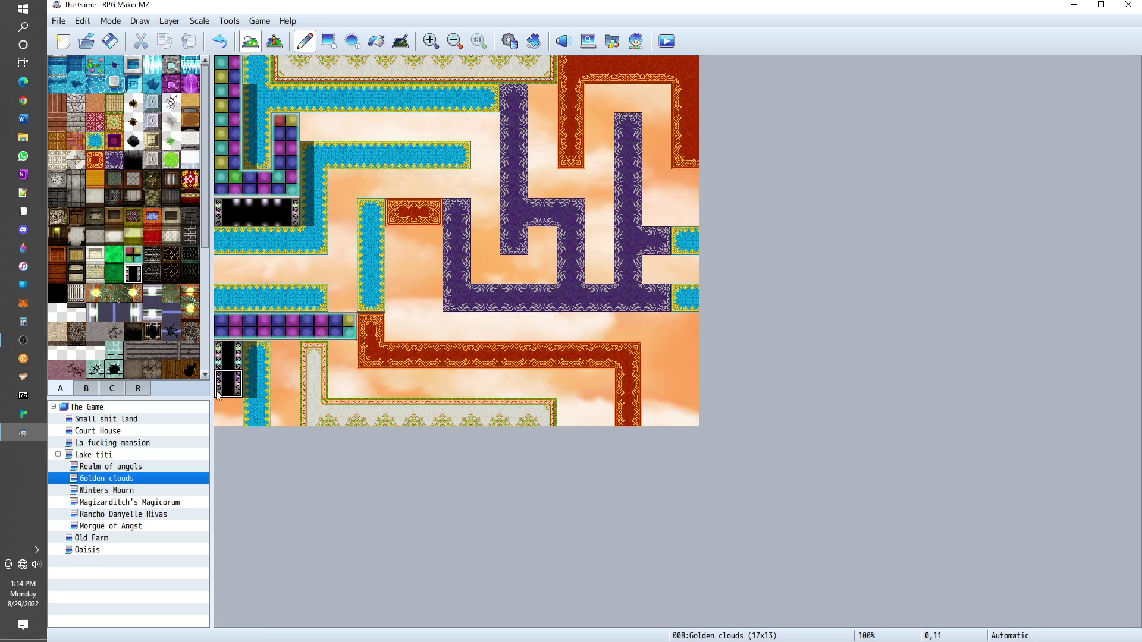
{"action": "left_click", "coordinate": [221, 411]}
{"action": "left_click", "coordinate": [286, 352]}
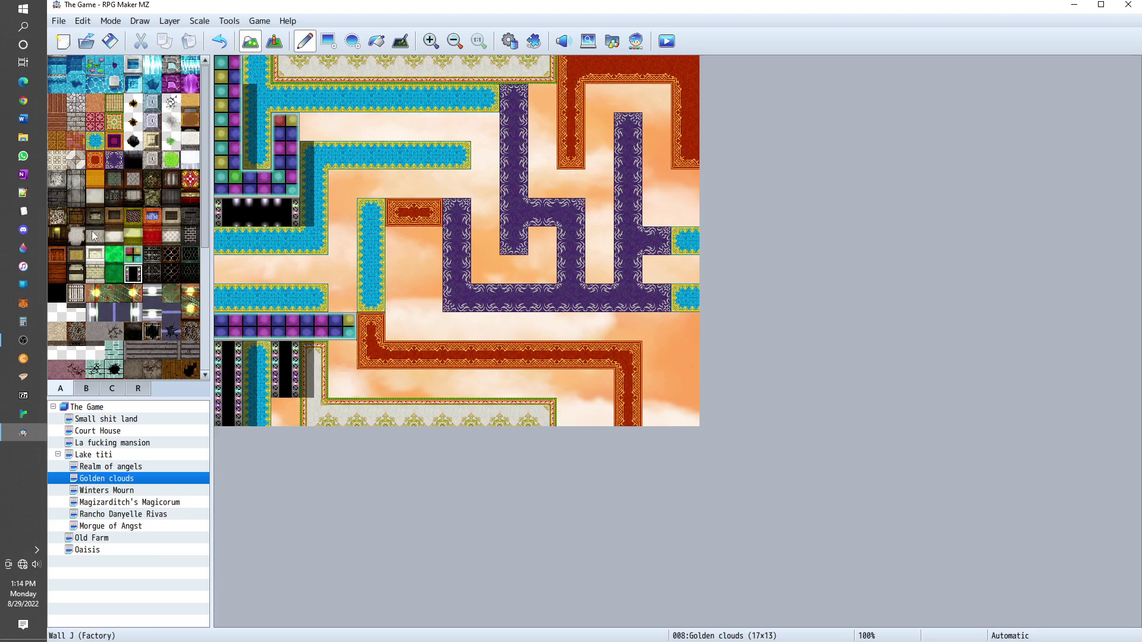
- Add a neon wall-top tile at column 2, row 12, and black neon wall faces in column 4, rows 10 and 11
{"action": "left_click", "coordinate": [132, 261]}
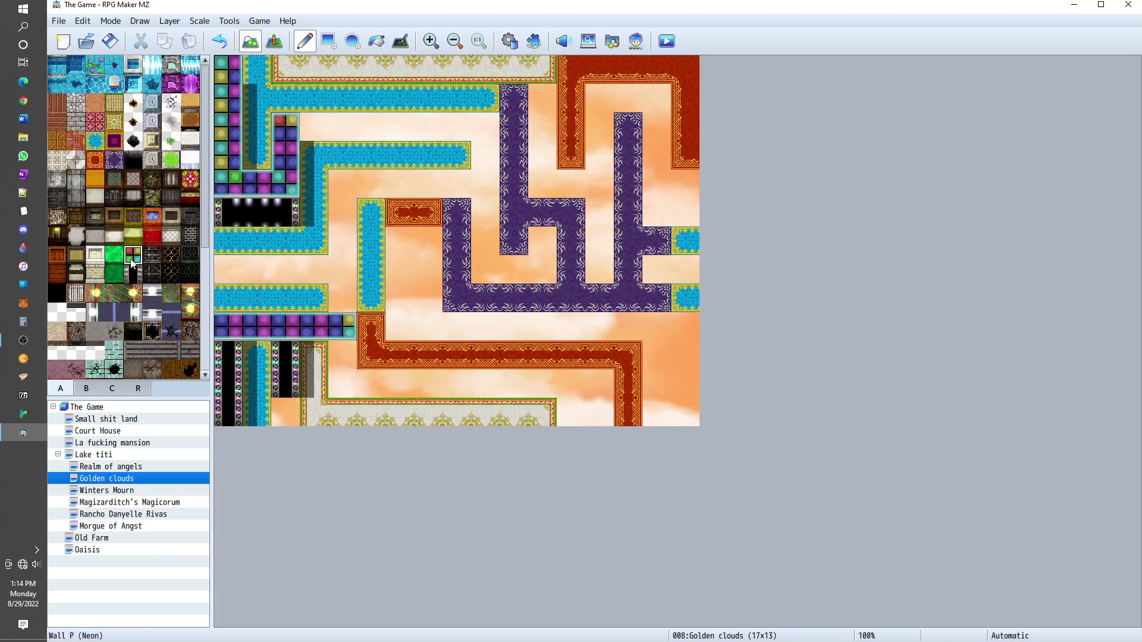
{"action": "left_click", "coordinate": [285, 413]}
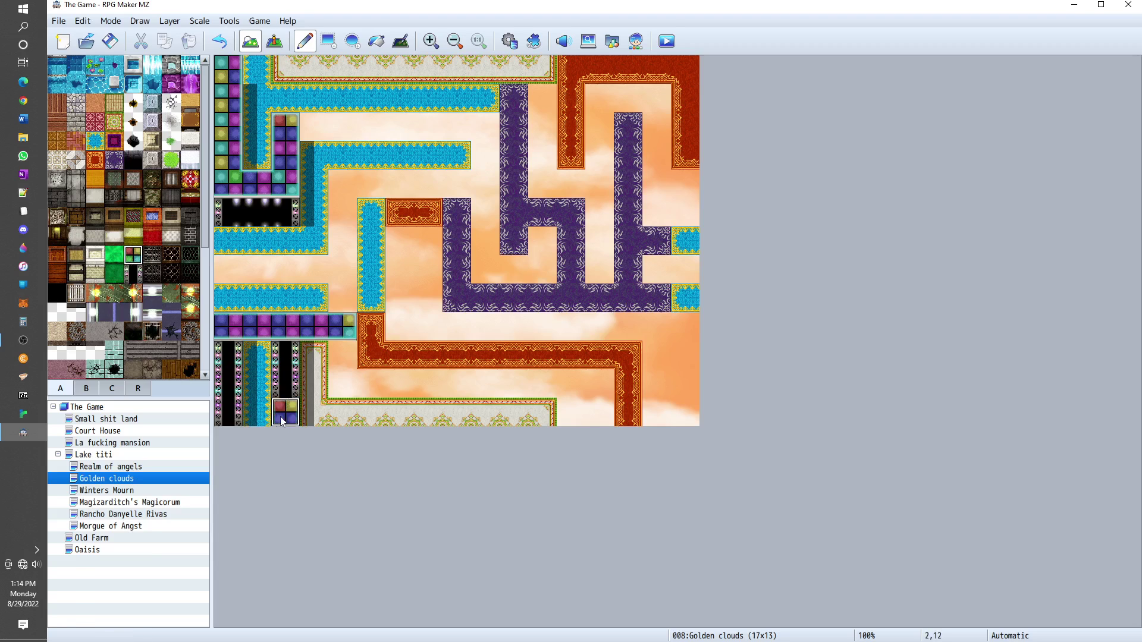
{"action": "left_click", "coordinate": [351, 349]}
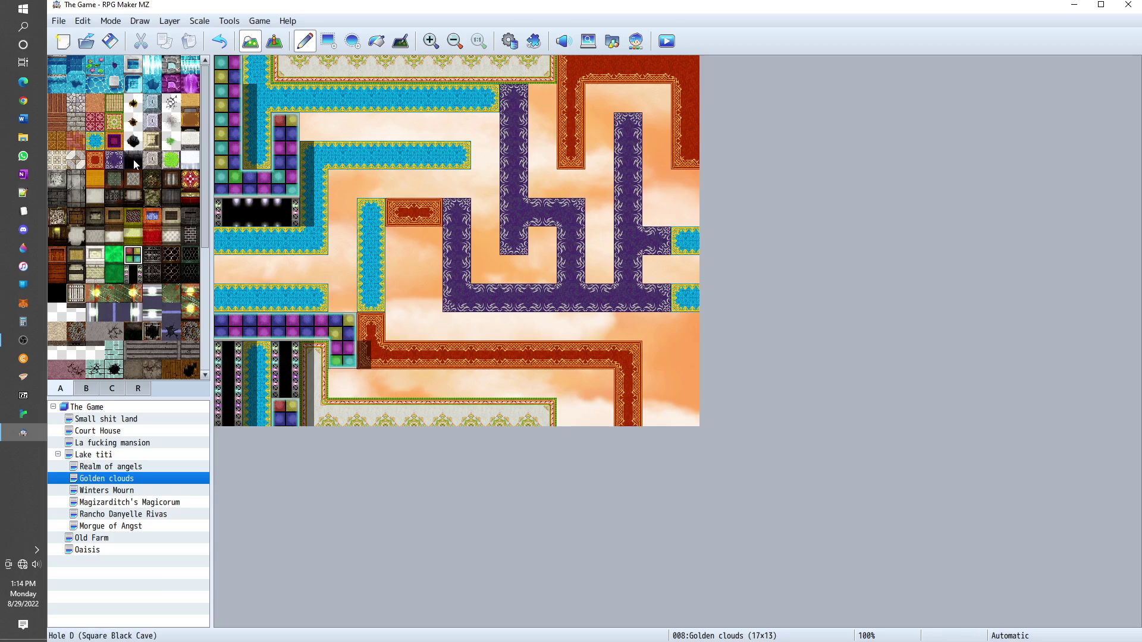
{"action": "left_click", "coordinate": [136, 277]}
{"action": "left_click", "coordinate": [340, 361]}
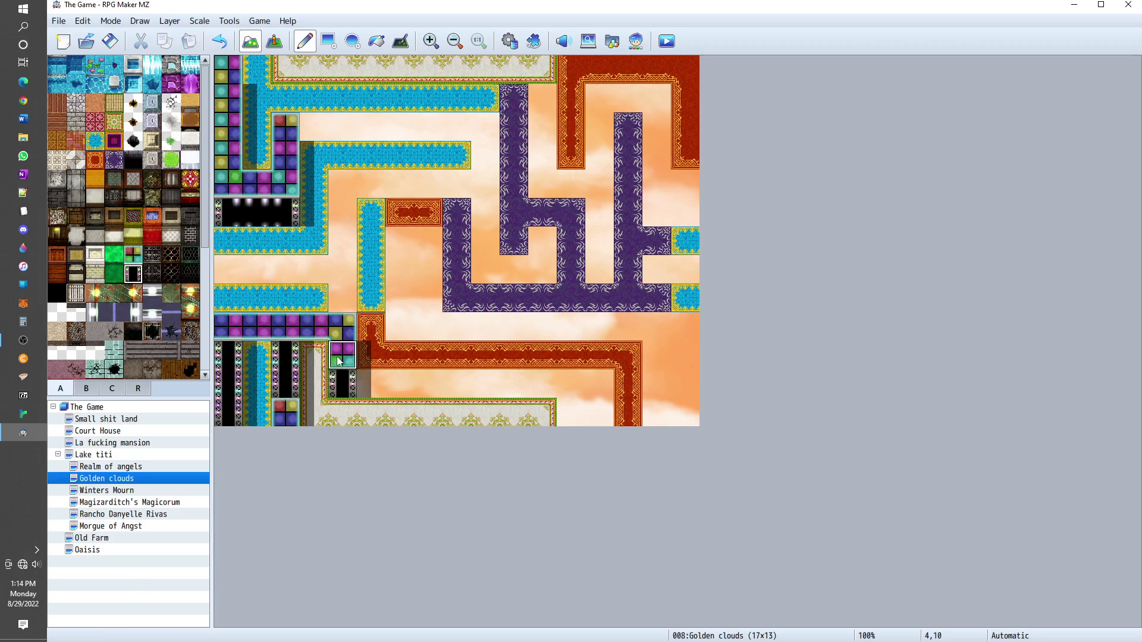
{"action": "left_click", "coordinate": [346, 383]}
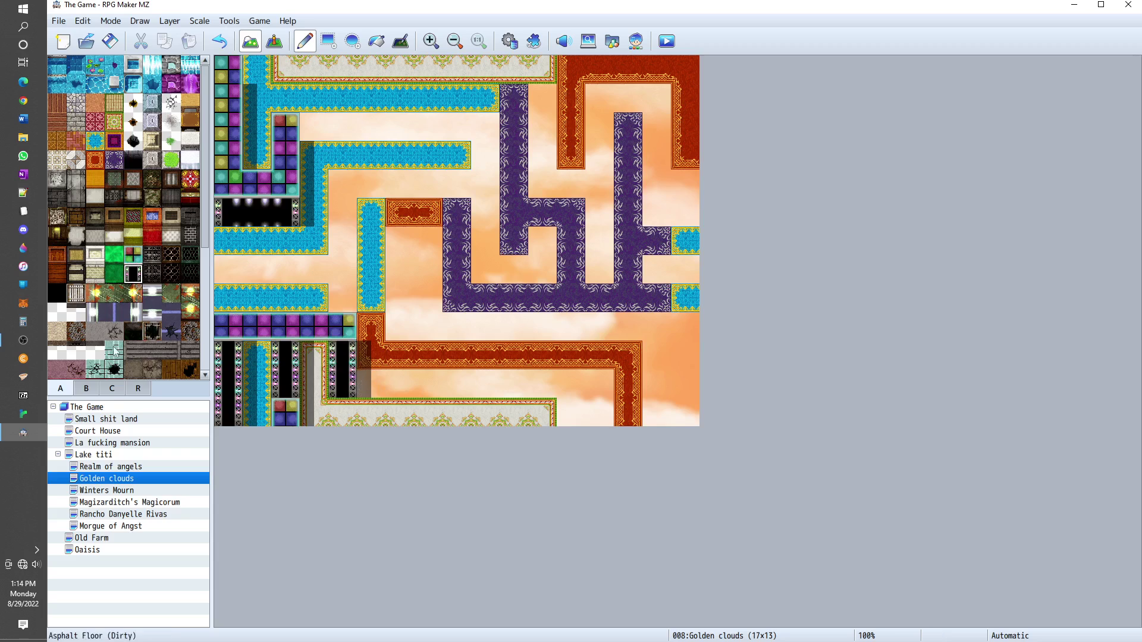
- Paint neon wall top along row 11 from column 5 to 13, with black wall faces at columns 12 and 13 of row 12
{"action": "left_click", "coordinate": [136, 257]}
{"action": "left_click", "coordinate": [399, 383]}
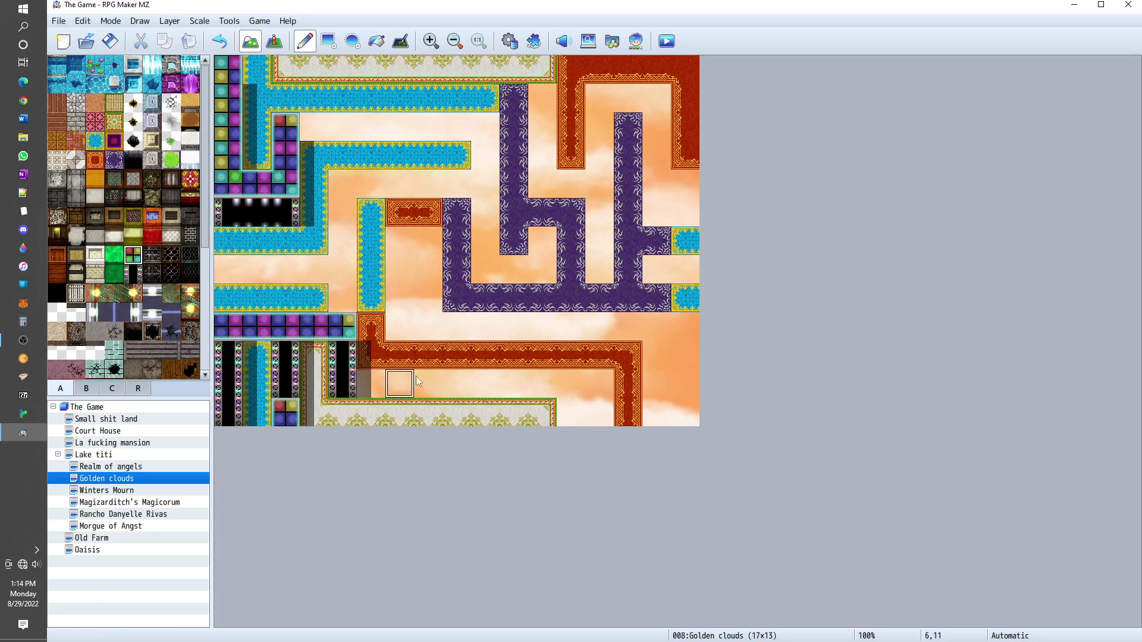
{"action": "left_click", "coordinate": [371, 383]}
{"action": "mouse_move", "coordinate": [399, 355]}
{"action": "left_mouse_down"}
{"action": "mouse_move", "coordinate": [423, 366]}
{"action": "mouse_move", "coordinate": [425, 379]}
{"action": "mouse_move", "coordinate": [370, 376]}
{"action": "mouse_move", "coordinate": [422, 387]}
{"action": "mouse_move", "coordinate": [591, 379]}
{"action": "left_mouse_up"}
{"action": "key", "text": "ctrl+z"}
{"action": "key", "text": "ctrl+z"}
{"action": "key", "text": "ctrl+z"}
{"action": "key", "text": "ctrl+z"}
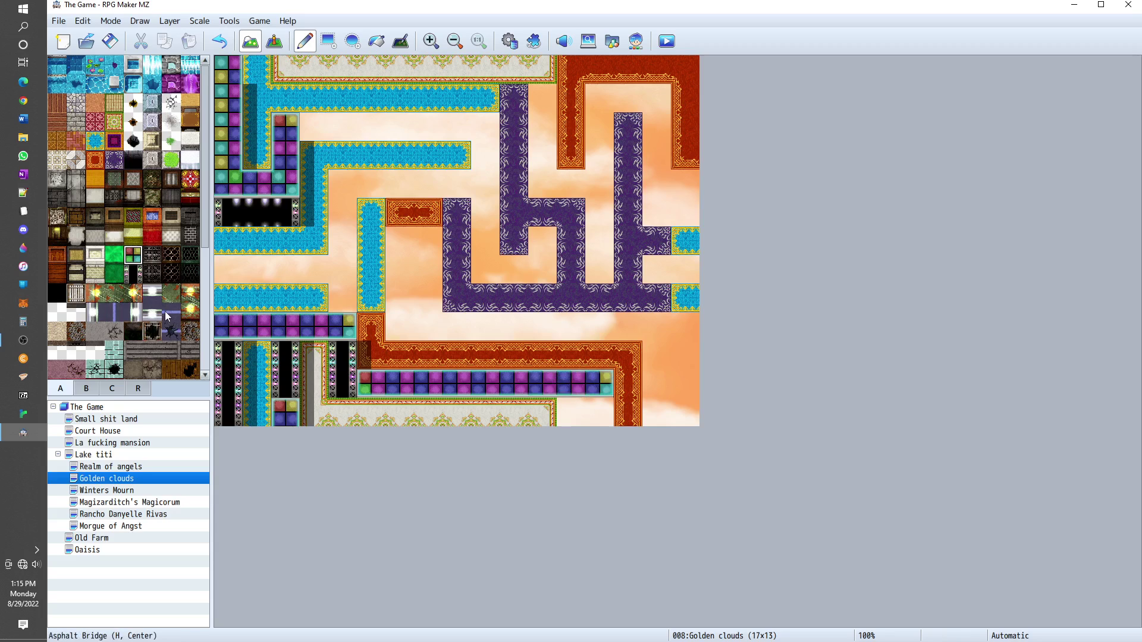
{"action": "left_click", "coordinate": [133, 274]}
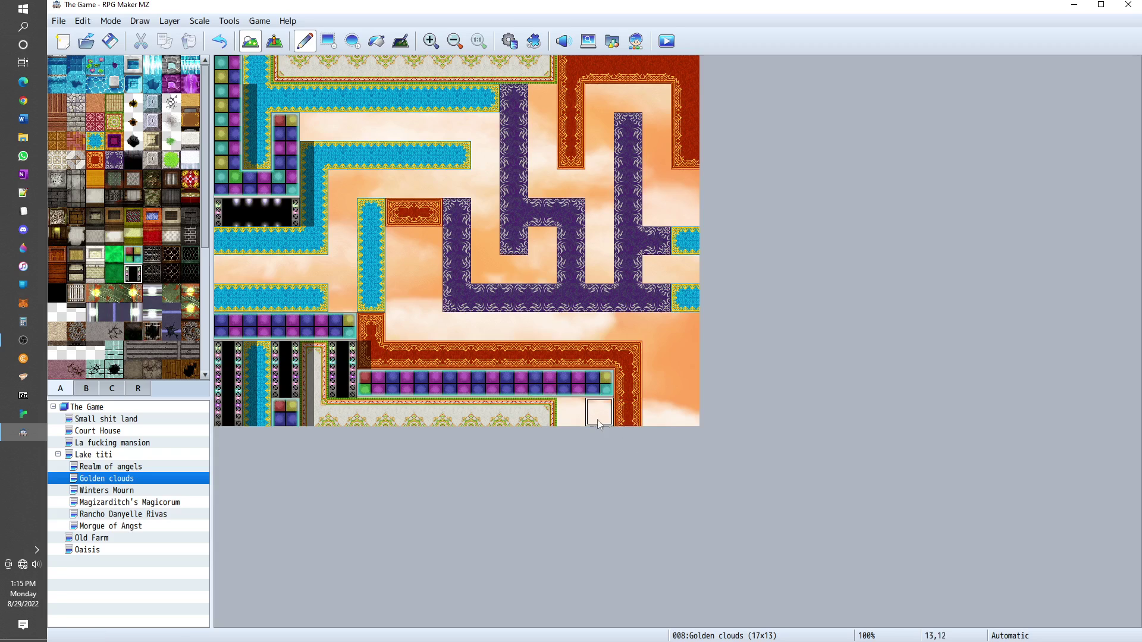
{"action": "left_click_drag", "start_coordinate": [572, 414], "coordinate": [598, 409]}
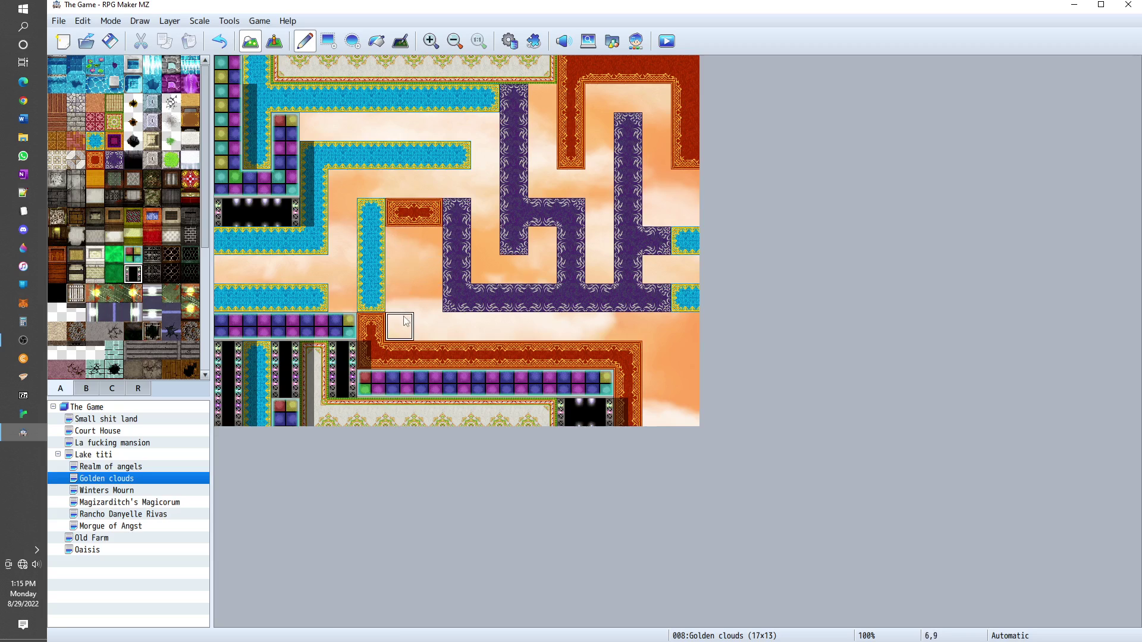
- Build a two-by-two black neon wall face at columns 6 to 7, rows 7 to 8, topped with neon wall top along row 6
{"action": "left_click", "coordinate": [402, 297]}
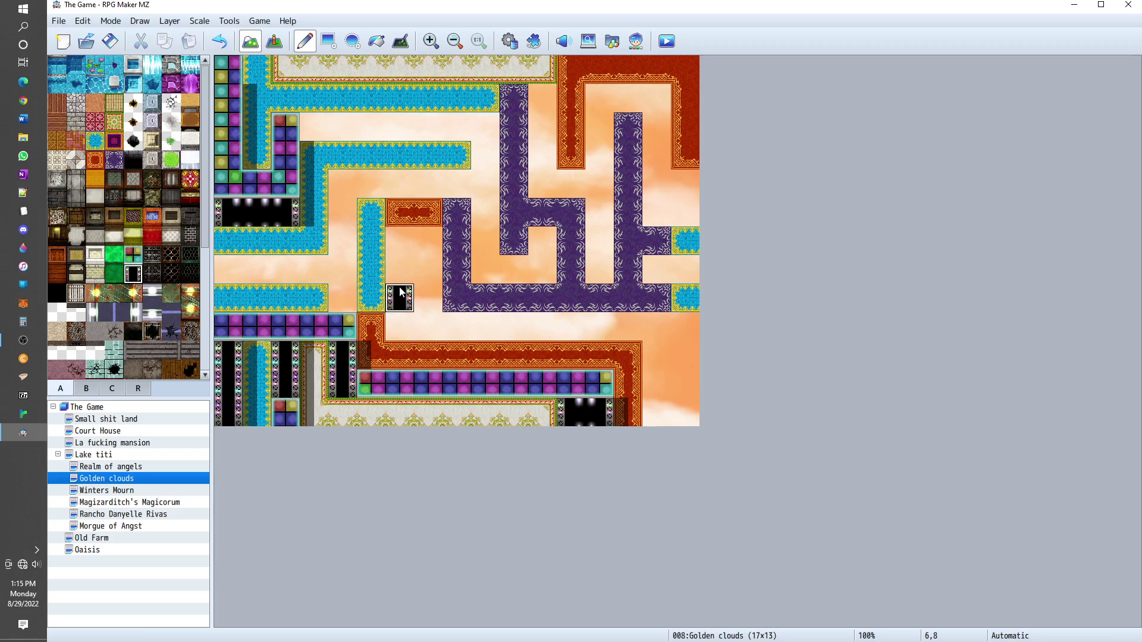
{"action": "mouse_move", "coordinate": [400, 290]}
{"action": "left_mouse_down"}
{"action": "mouse_move", "coordinate": [401, 274]}
{"action": "mouse_move", "coordinate": [425, 271]}
{"action": "left_mouse_up"}
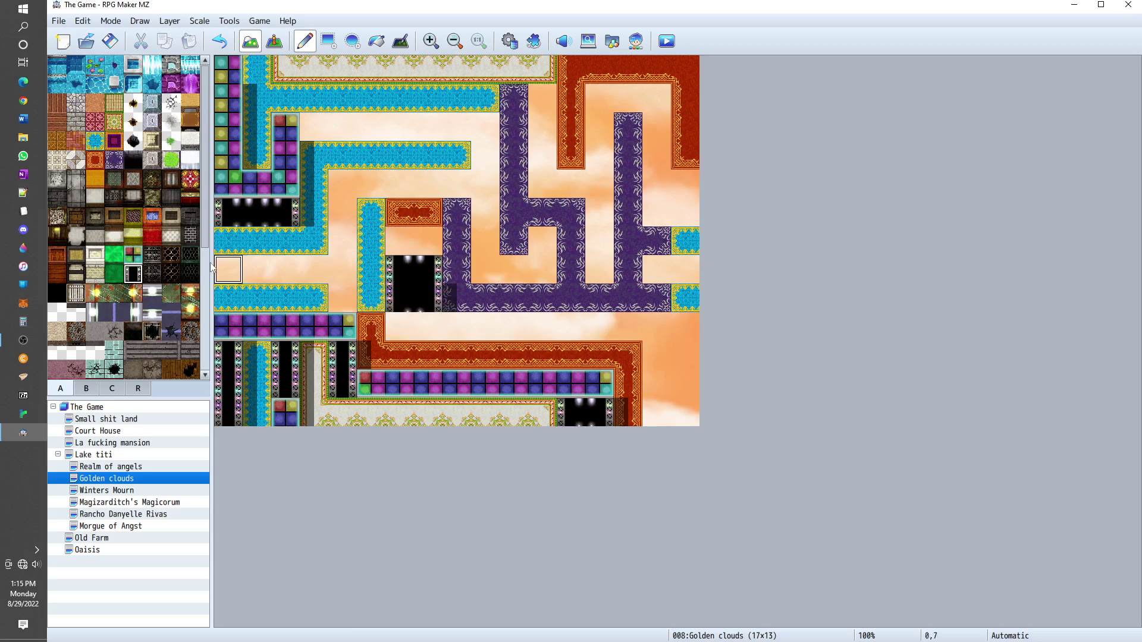
{"action": "left_click", "coordinate": [136, 257]}
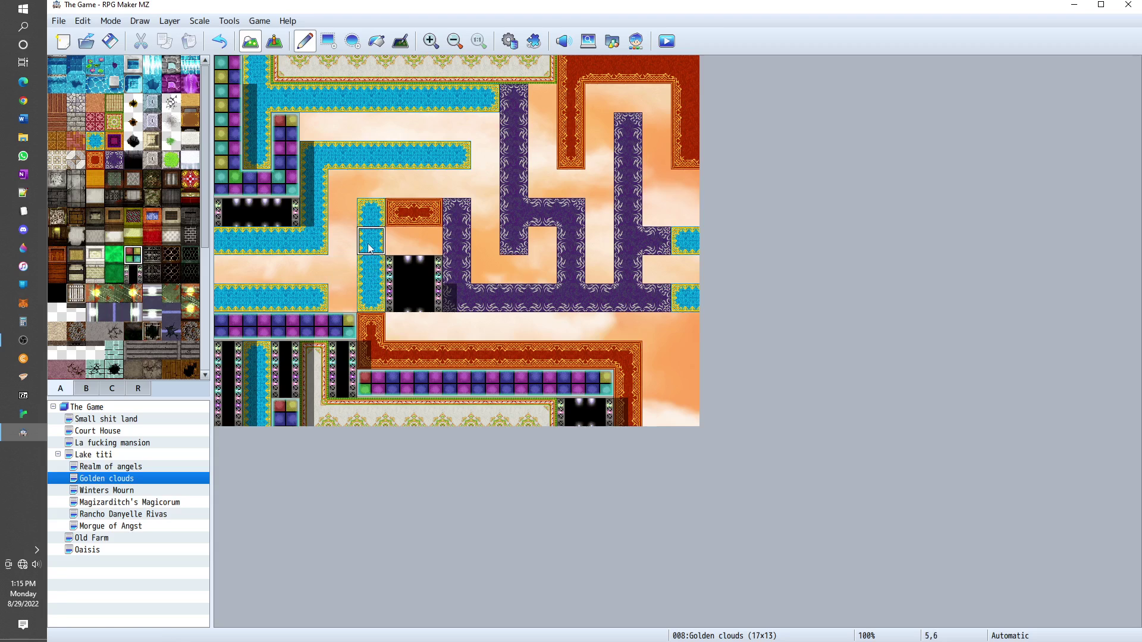
{"action": "left_click_drag", "start_coordinate": [392, 246], "coordinate": [416, 239]}
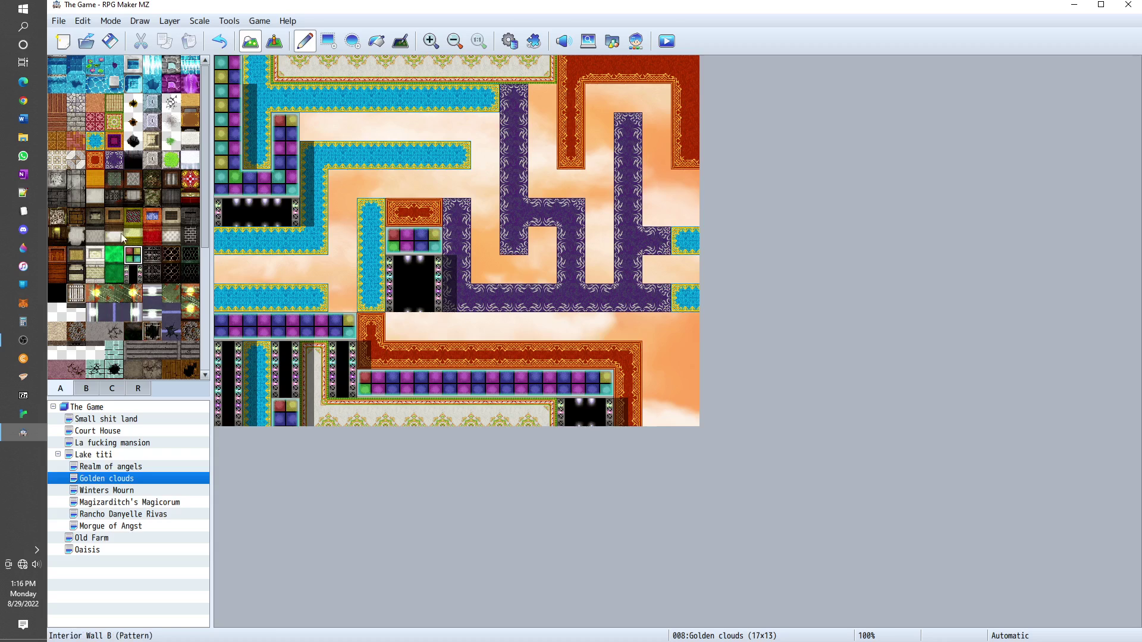
- Stamp the two-tile Interior Wall B (Pattern) top and face over rows 9 and 10 in columns 0, 2 and 4
{"action": "left_click_drag", "start_coordinate": [130, 219], "coordinate": [133, 235]}
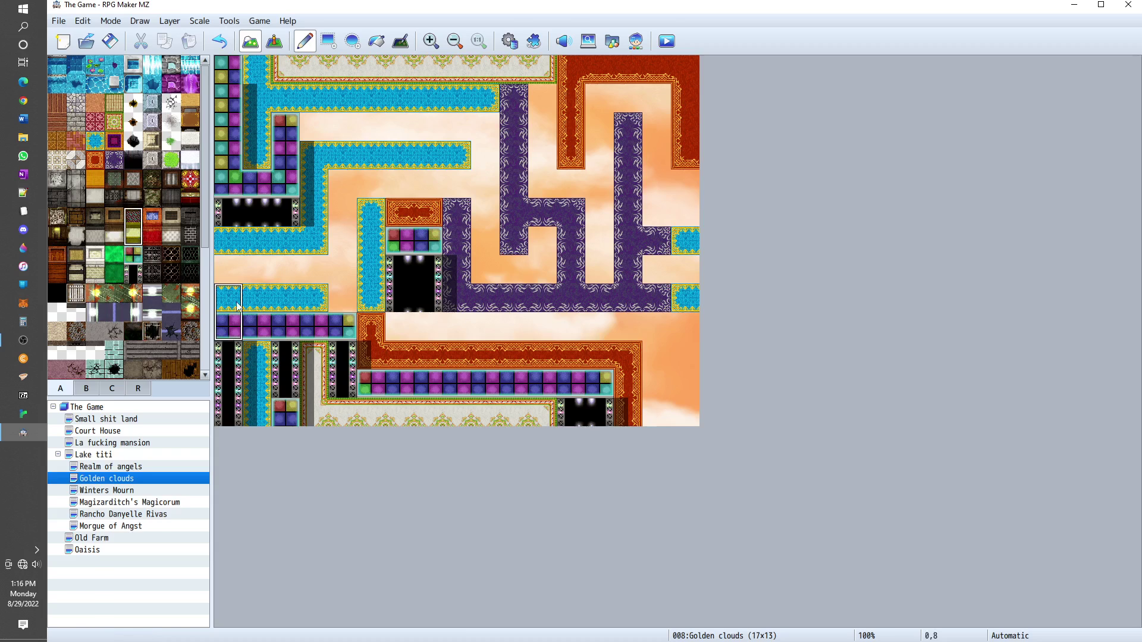
{"action": "left_click", "coordinate": [227, 337]}
{"action": "left_click", "coordinate": [285, 331]}
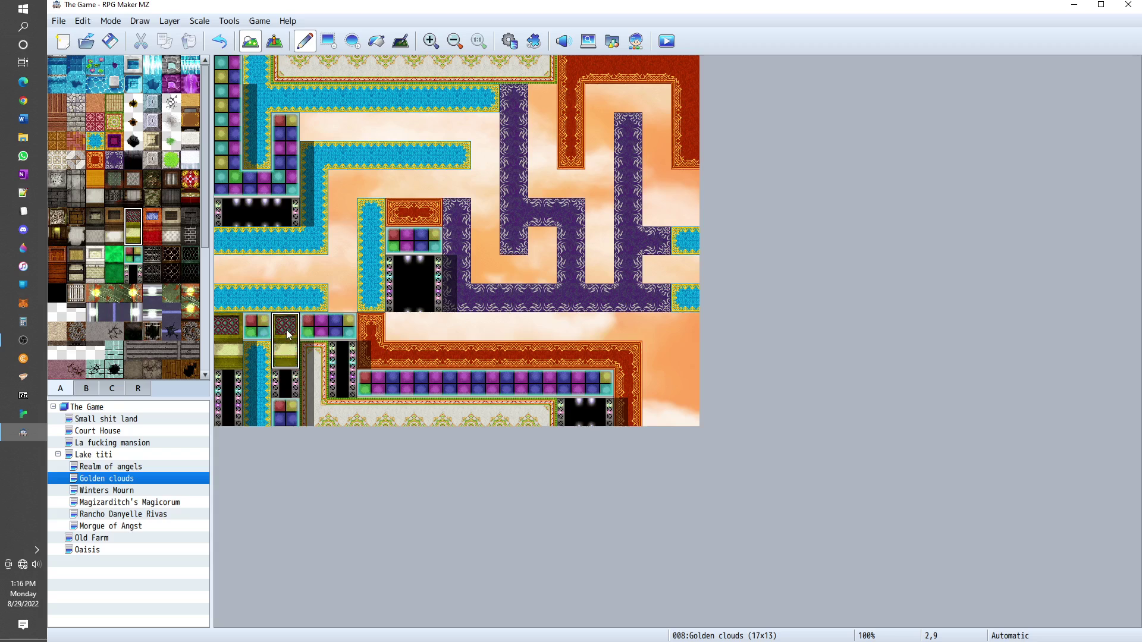
{"action": "left_click", "coordinate": [334, 338]}
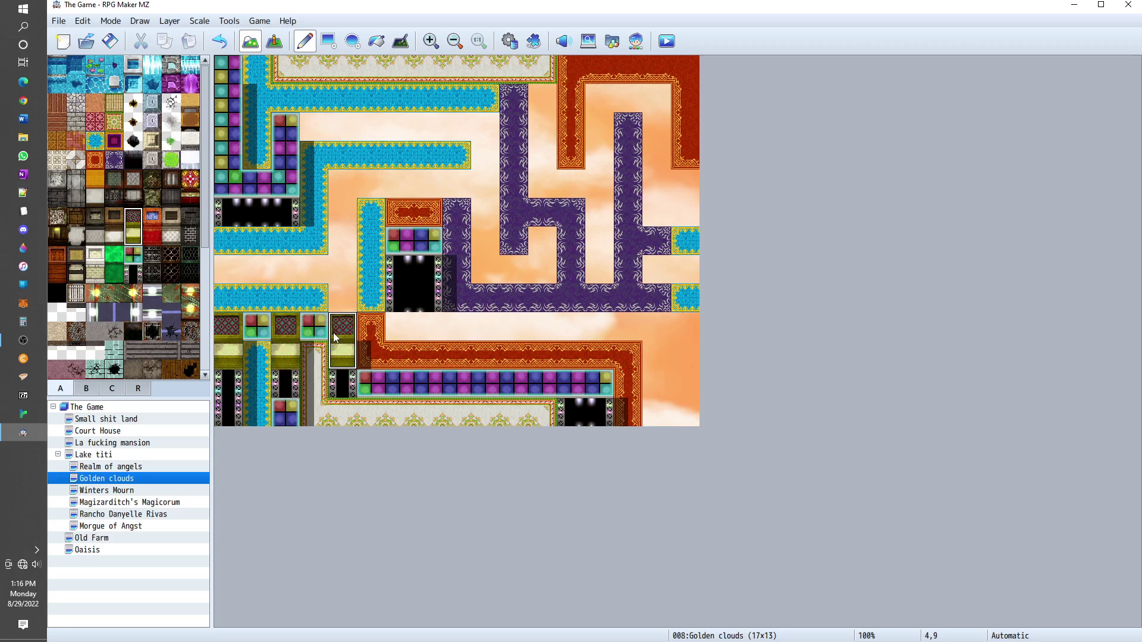
- Try the patterned interior wall along rows 11 and 12 from column 4 to column 11, and undo it
{"action": "left_click", "coordinate": [321, 374]}
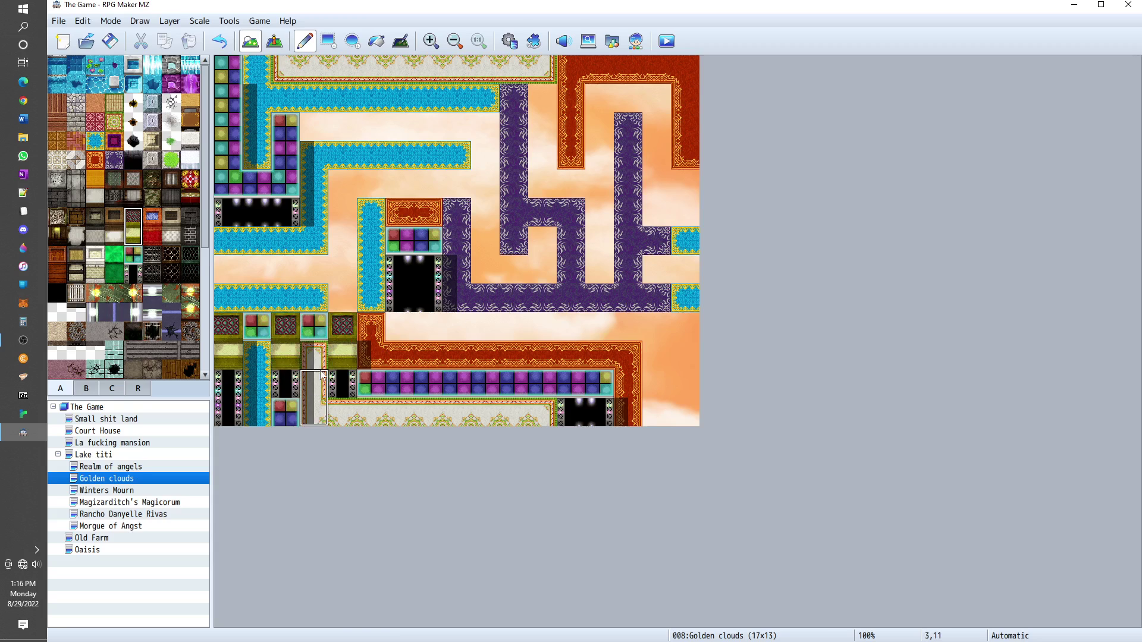
{"action": "left_click", "coordinate": [338, 385]}
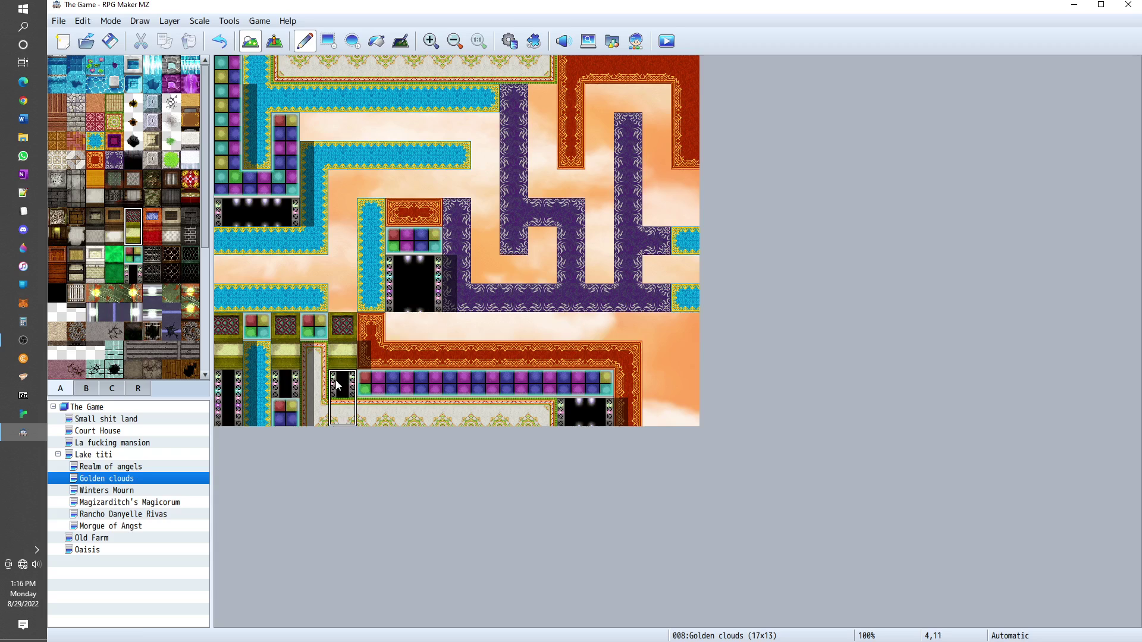
{"action": "left_click_drag", "start_coordinate": [337, 384], "coordinate": [532, 389]}
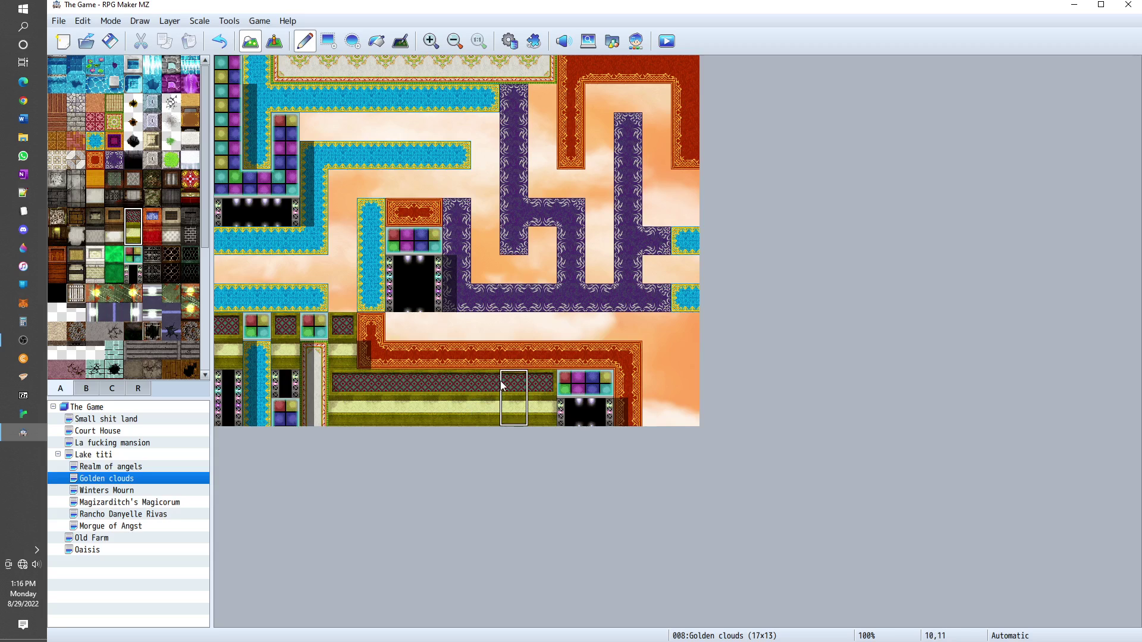
{"action": "key", "text": "ctrl+z"}
{"action": "key", "text": "ctrl+z"}
{"action": "key", "text": "ctrl+z"}
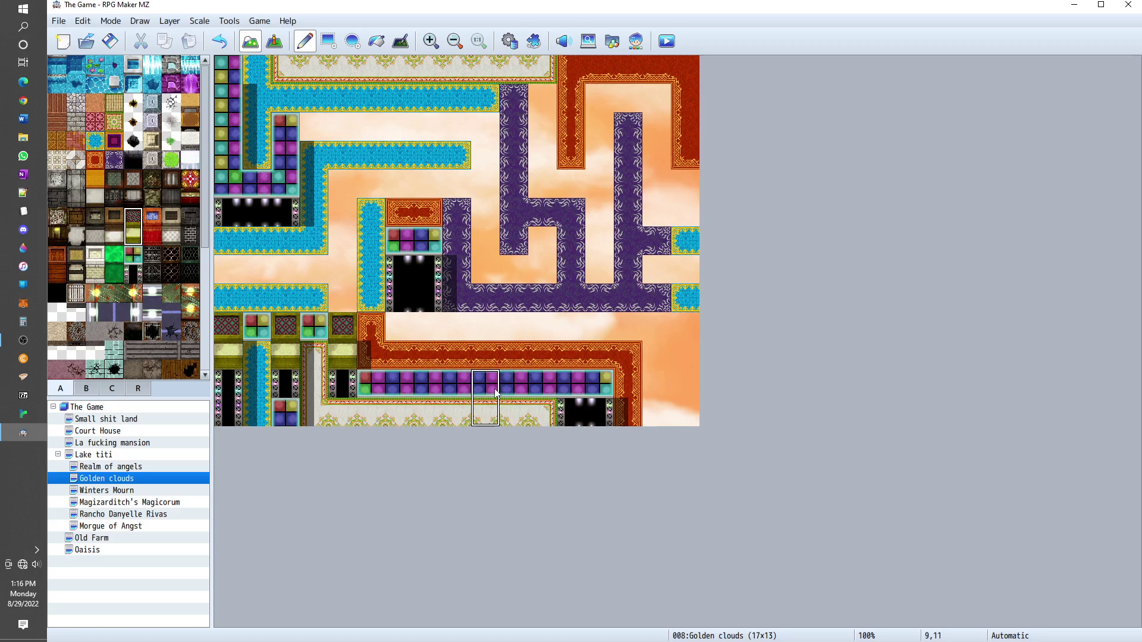
- Undo the patterned and neon wall additions back to the plain column 0 wall top and row 5 wall faces
{"action": "key", "text": "ctrl+z"}
{"action": "key", "text": "ctrl+z"}
{"action": "key", "text": "ctrl+z"}
{"action": "key", "text": "ctrl+z"}
{"action": "key", "text": "ctrl+z"}
{"action": "key", "text": "ctrl+z"}
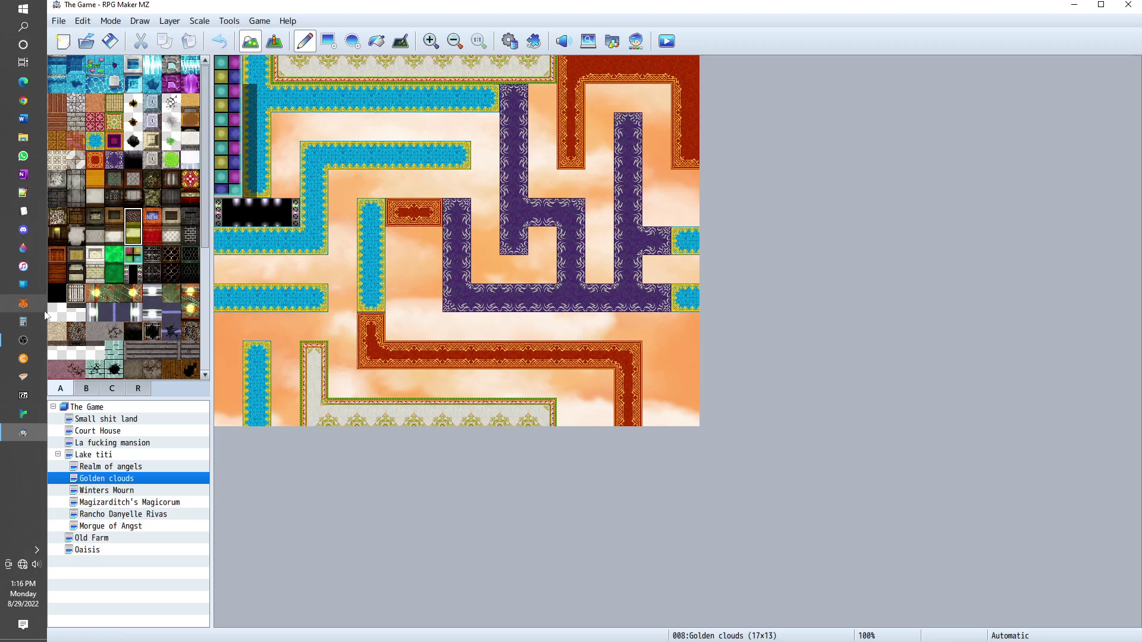
- Erase the remaining neon wall top in column 0 and the black wall faces in row 5 with the transparent tile
{"action": "left_click", "coordinate": [57, 312]}
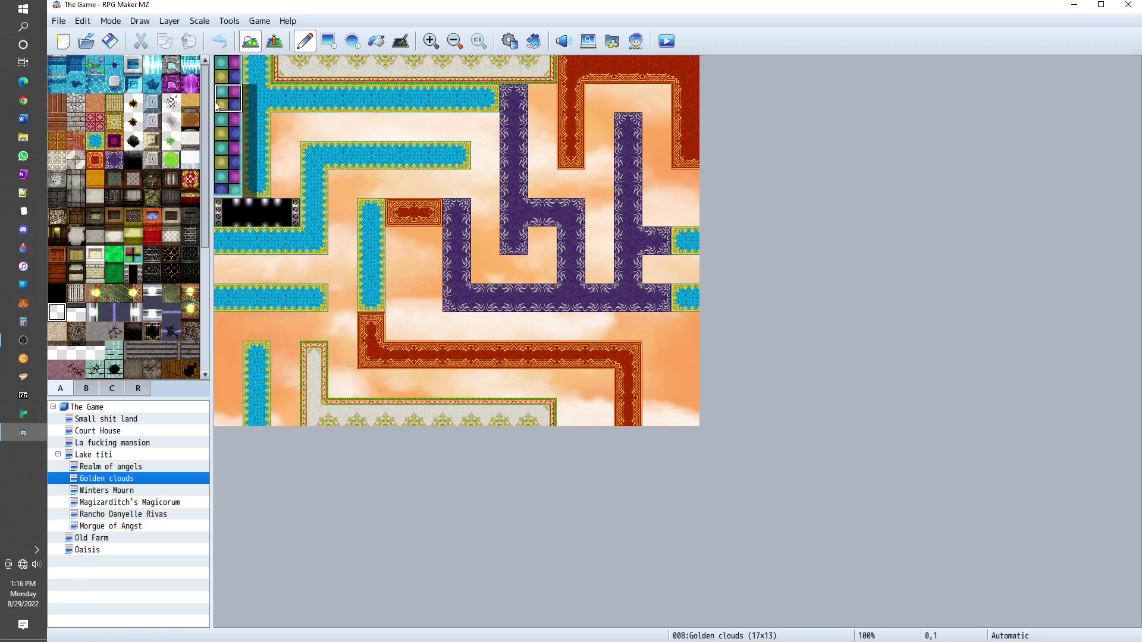
{"action": "mouse_move", "coordinate": [217, 104]}
{"action": "left_mouse_down"}
{"action": "mouse_move", "coordinate": [224, 76]}
{"action": "mouse_move", "coordinate": [231, 151]}
{"action": "left_mouse_up"}
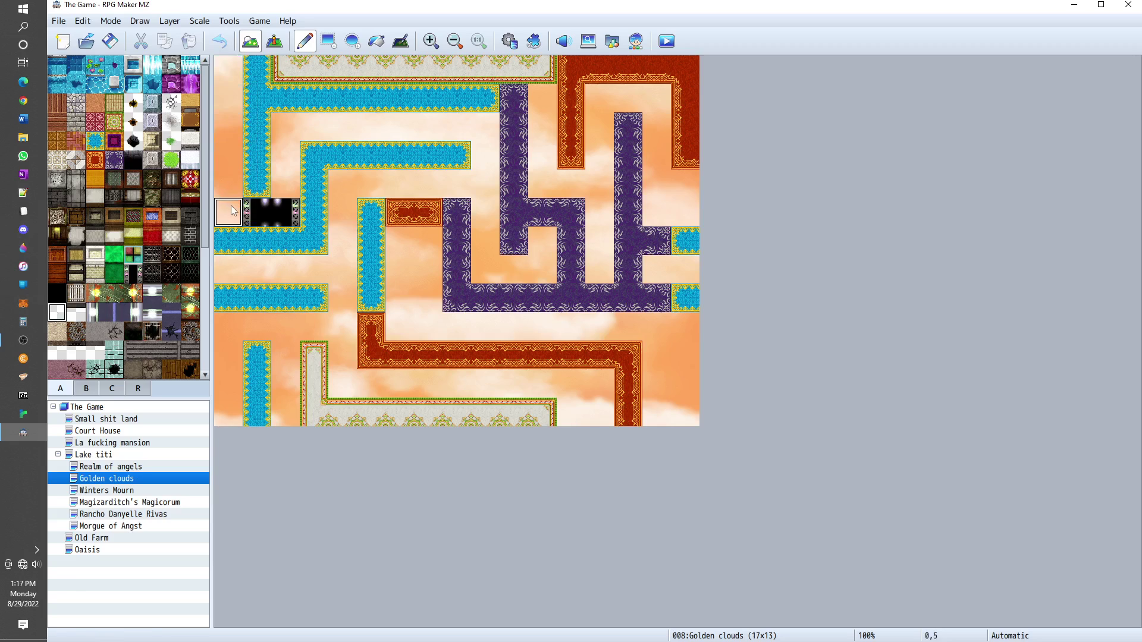
{"action": "left_click_drag", "start_coordinate": [231, 205], "coordinate": [277, 205]}
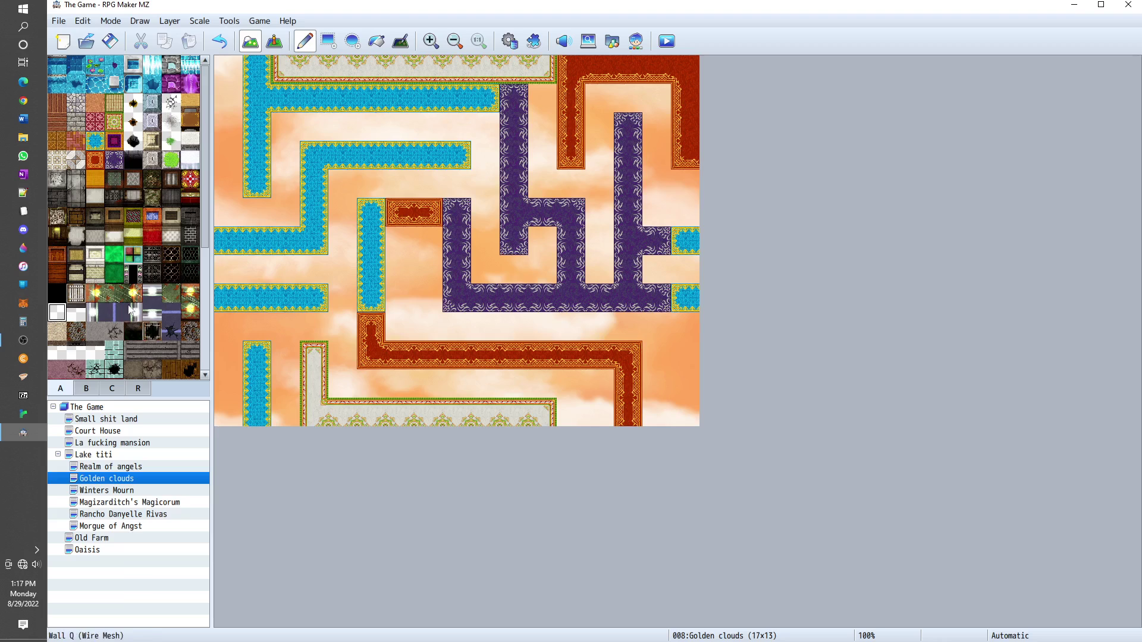
- Save the project and open the Lake titi event EV018 on the upper stairway of the large stone island for editing
{"action": "left_click", "coordinate": [110, 49]}
{"action": "left_click", "coordinate": [92, 456]}
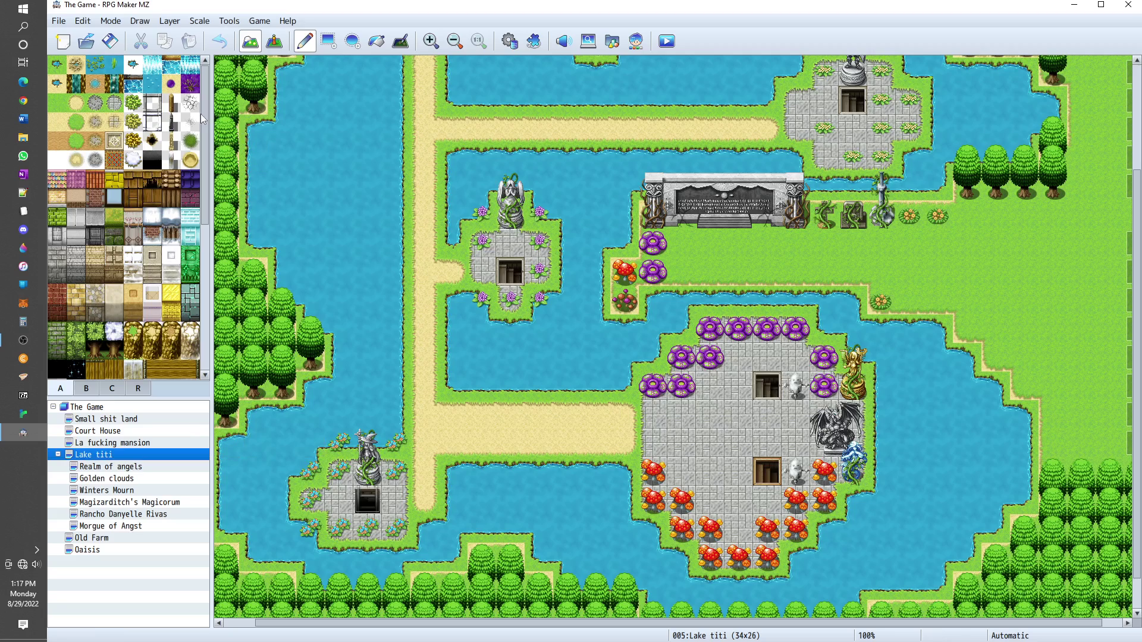
{"action": "left_click", "coordinate": [274, 43]}
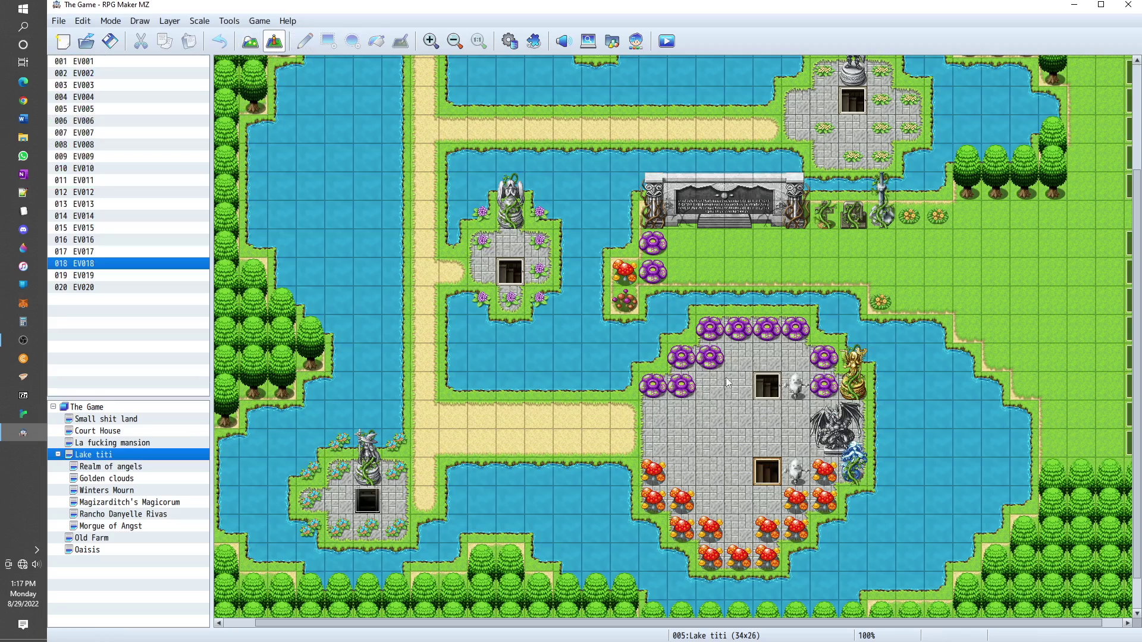
{"action": "right_click", "coordinate": [756, 387]}
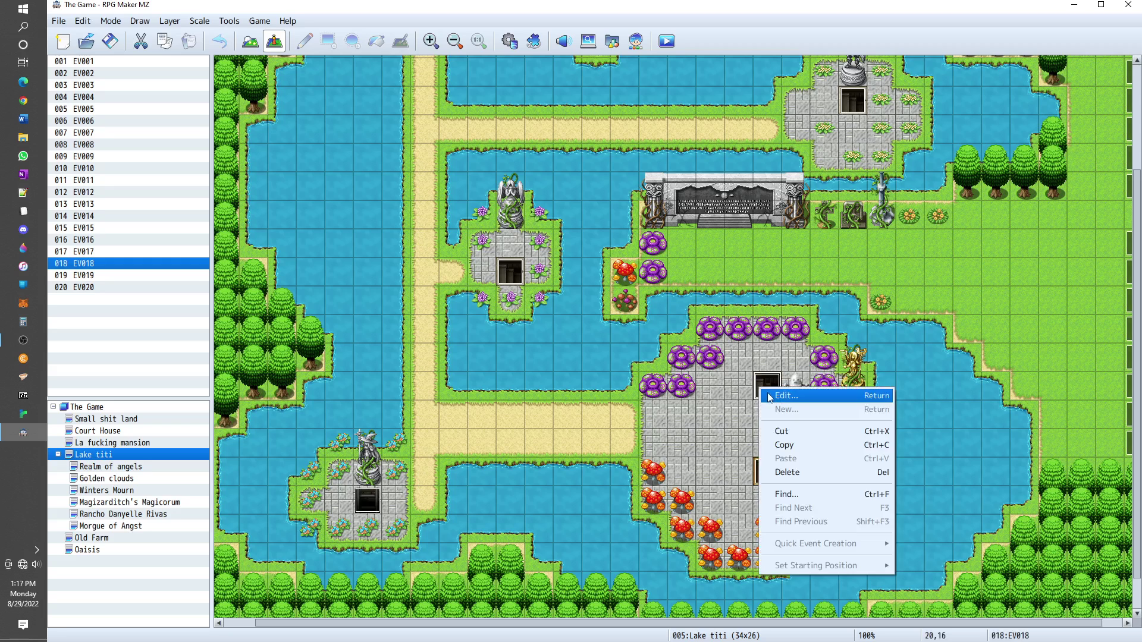
{"action": "left_click", "coordinate": [768, 393]}
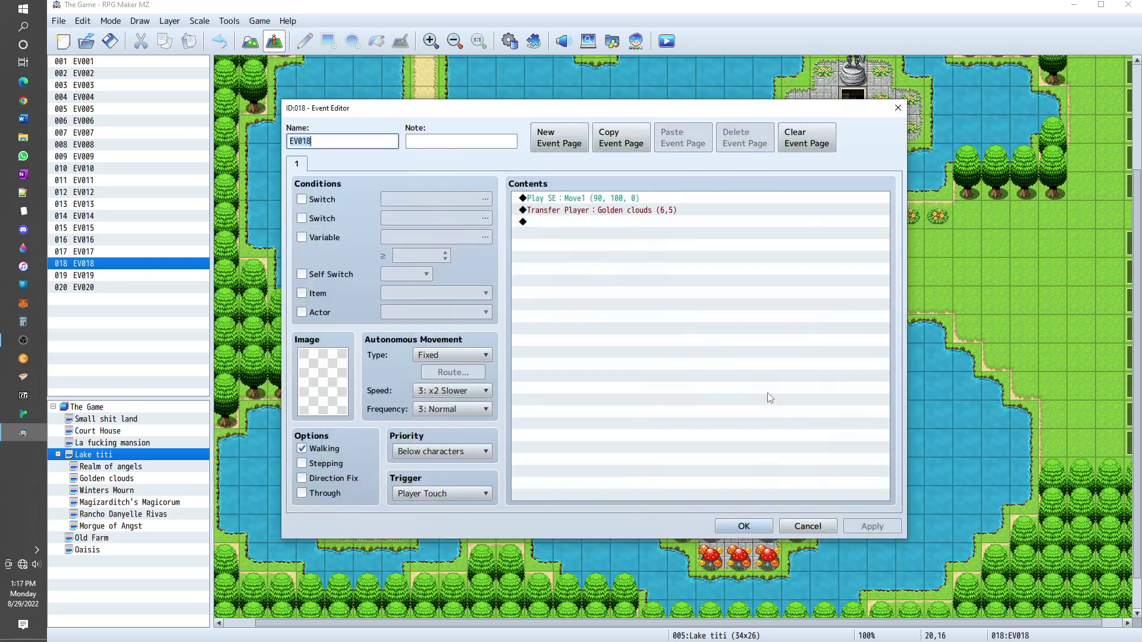
- Change the destination of the event's Transfer Player command to Golden clouds (10,6) on the purple rug path
{"action": "left_click", "coordinate": [581, 215]}
{"action": "double_click", "coordinate": [581, 217]}
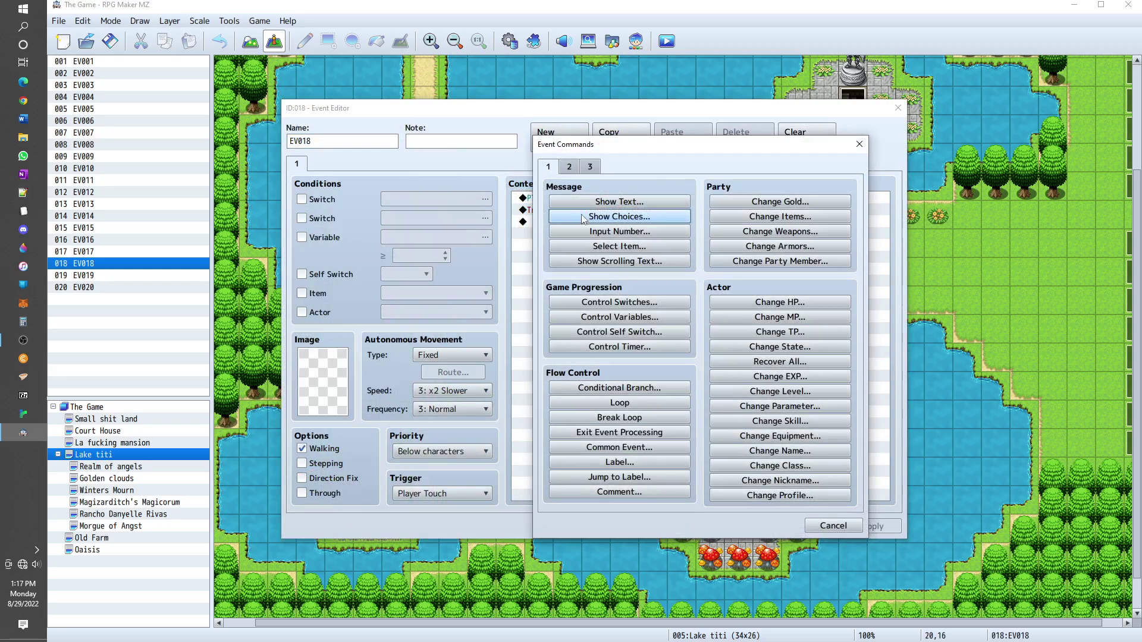
{"action": "left_click", "coordinate": [859, 147]}
{"action": "key", "text": "space"}
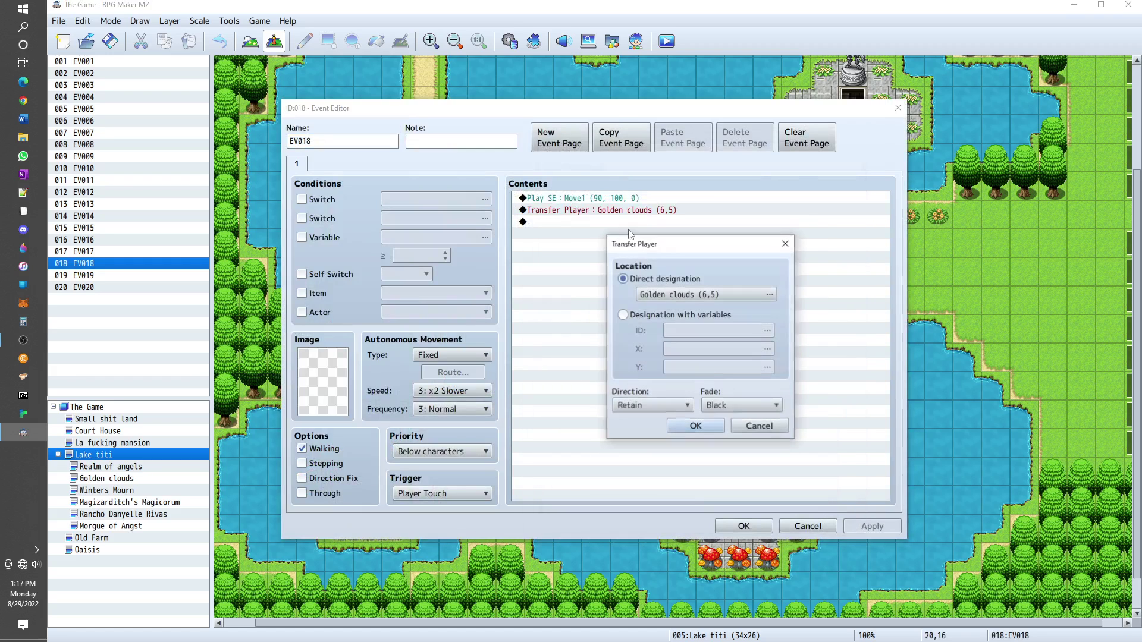
{"action": "left_click", "coordinate": [657, 294]}
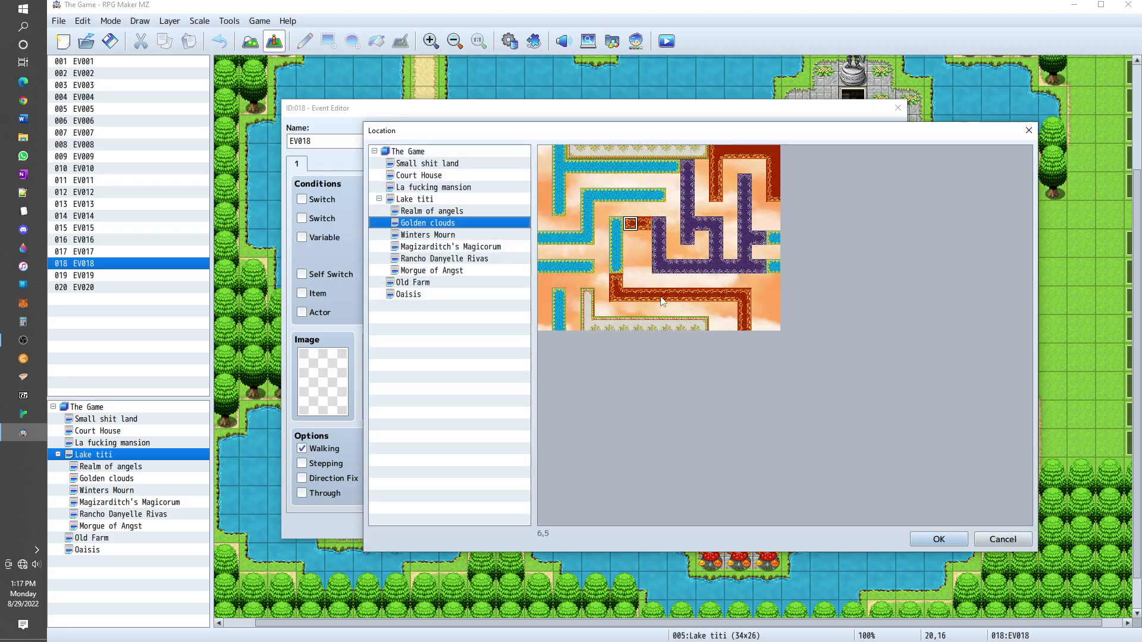
{"action": "left_click", "coordinate": [631, 229]}
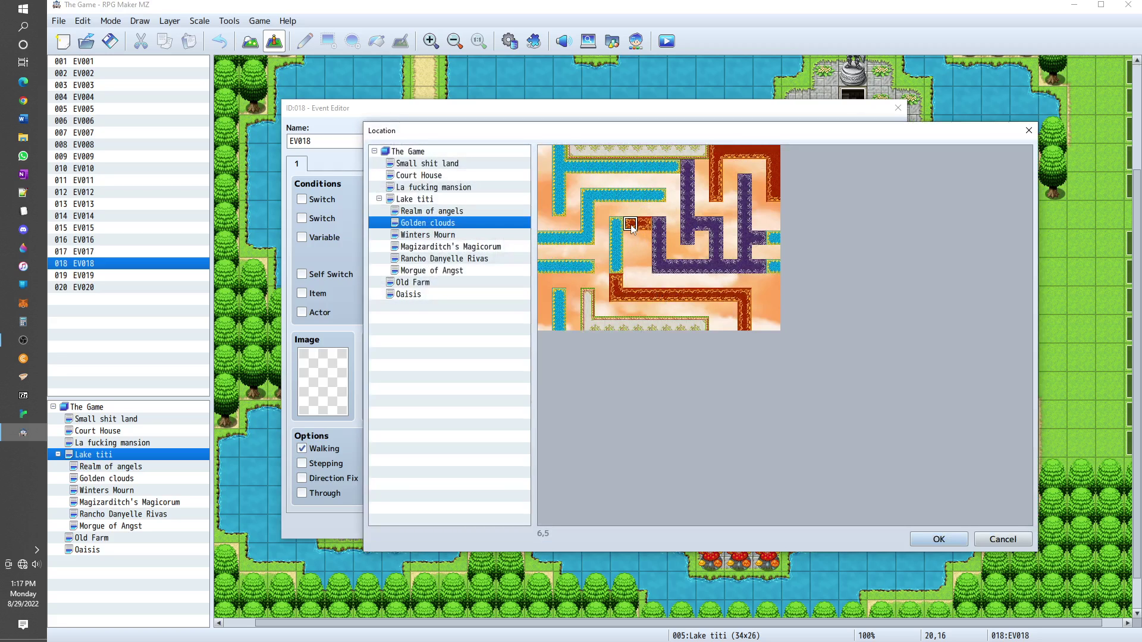
{"action": "left_click", "coordinate": [639, 324]}
{"action": "left_click", "coordinate": [701, 324]}
{"action": "left_click", "coordinate": [687, 244]}
{"action": "left_click", "coordinate": [923, 536]}
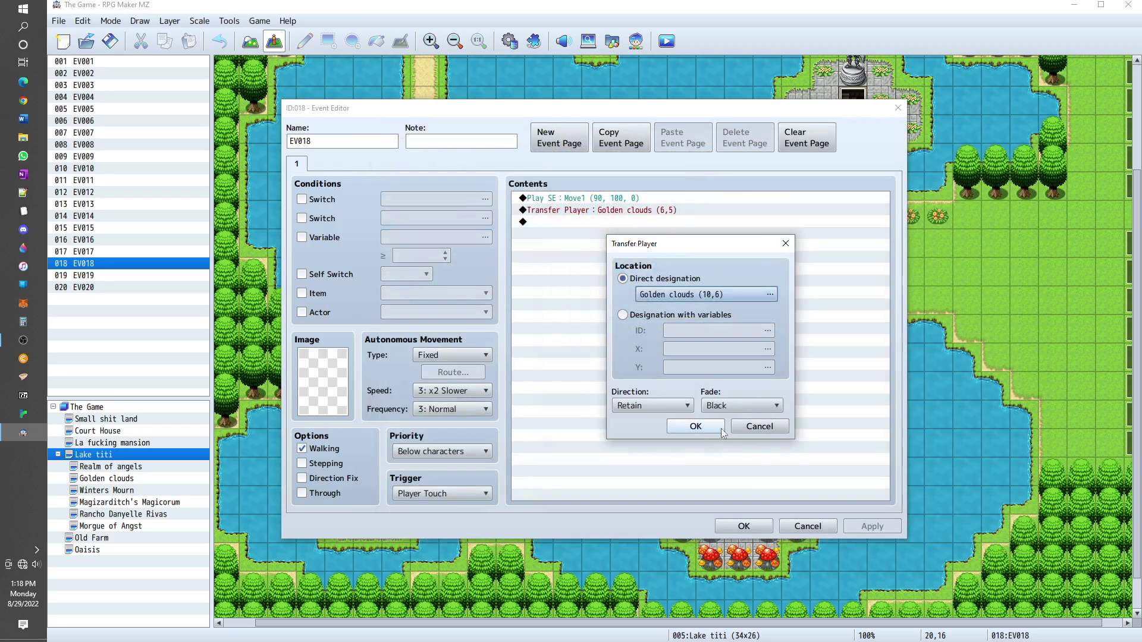
{"action": "left_click", "coordinate": [696, 427]}
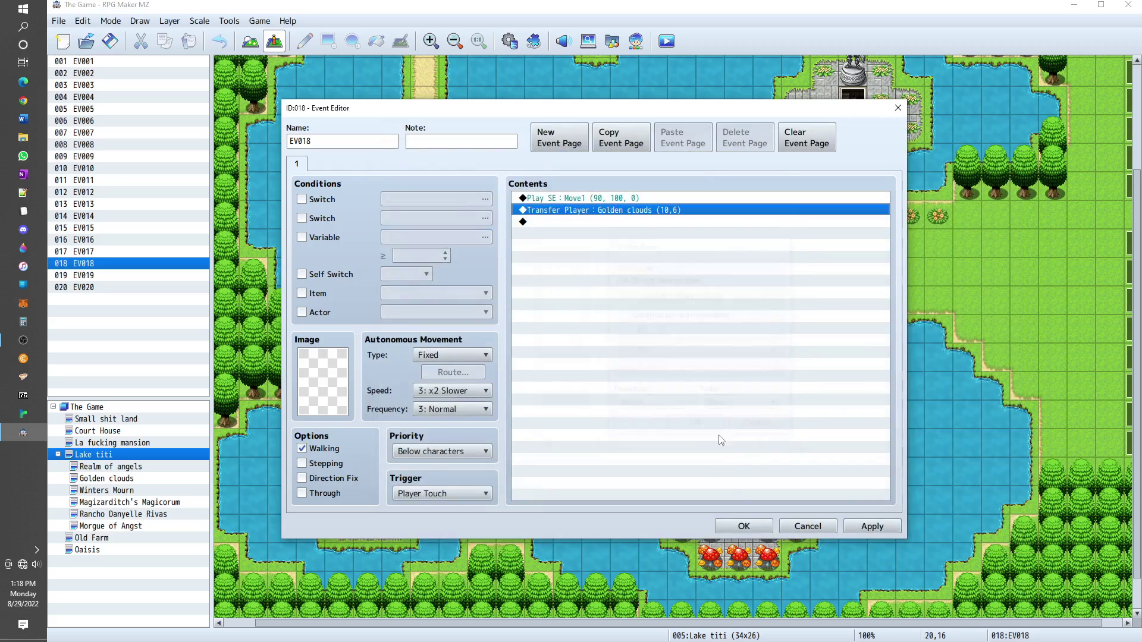
{"action": "left_click", "coordinate": [743, 527]}
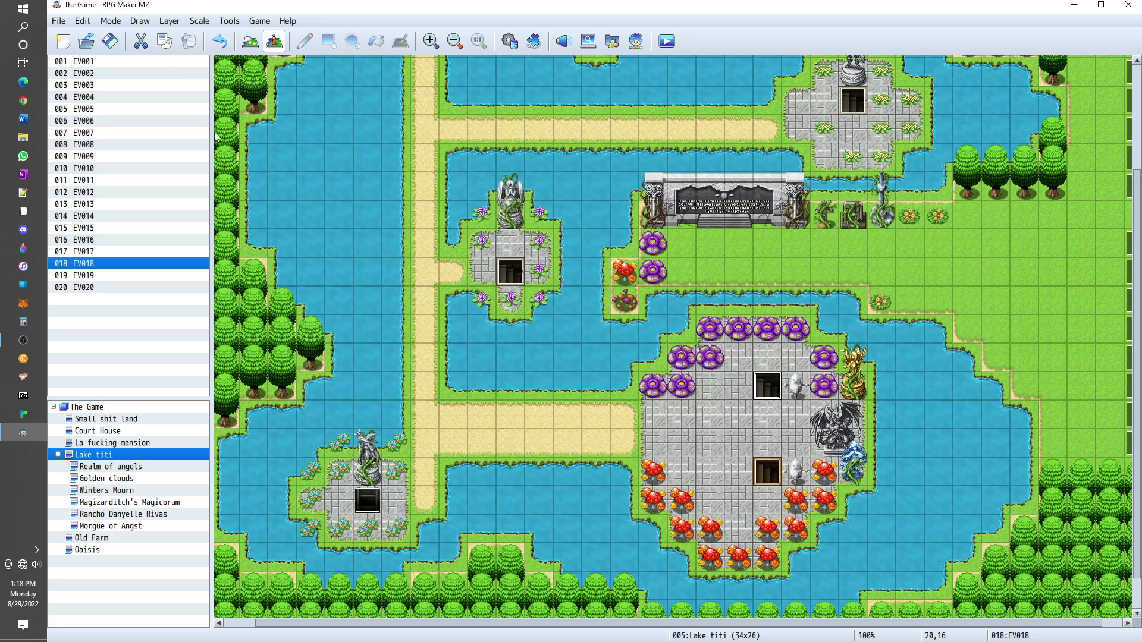
- Check the autoplay BGM and BGS audio selections in the Golden clouds map properties
{"action": "left_click", "coordinate": [118, 482]}
{"action": "double_click", "coordinate": [119, 480]}
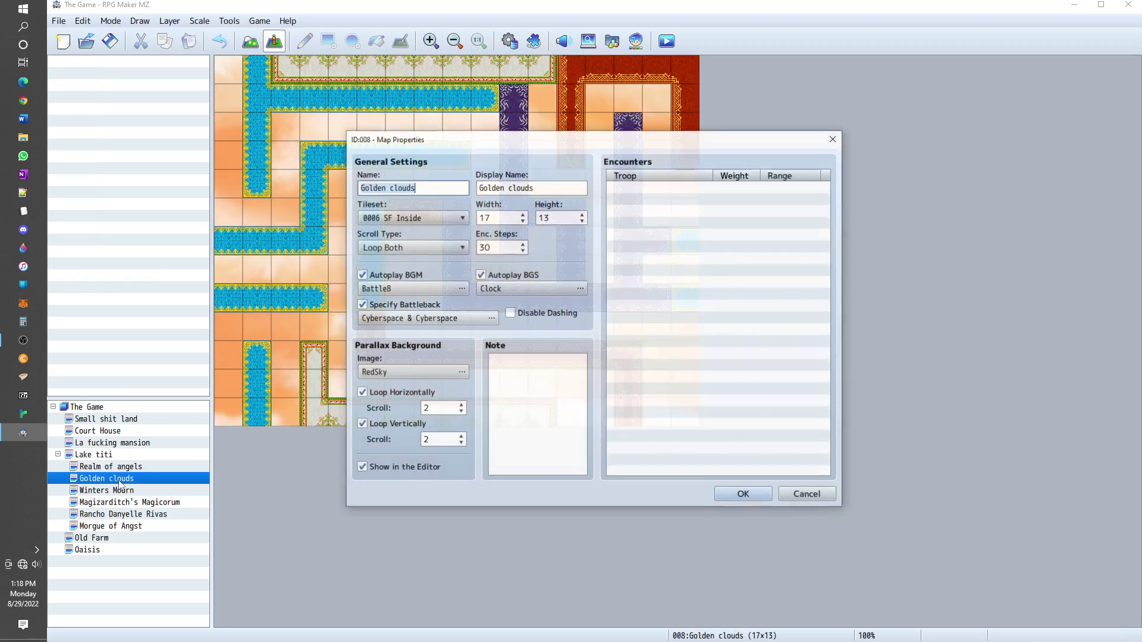
{"action": "double_click", "coordinate": [374, 289]}
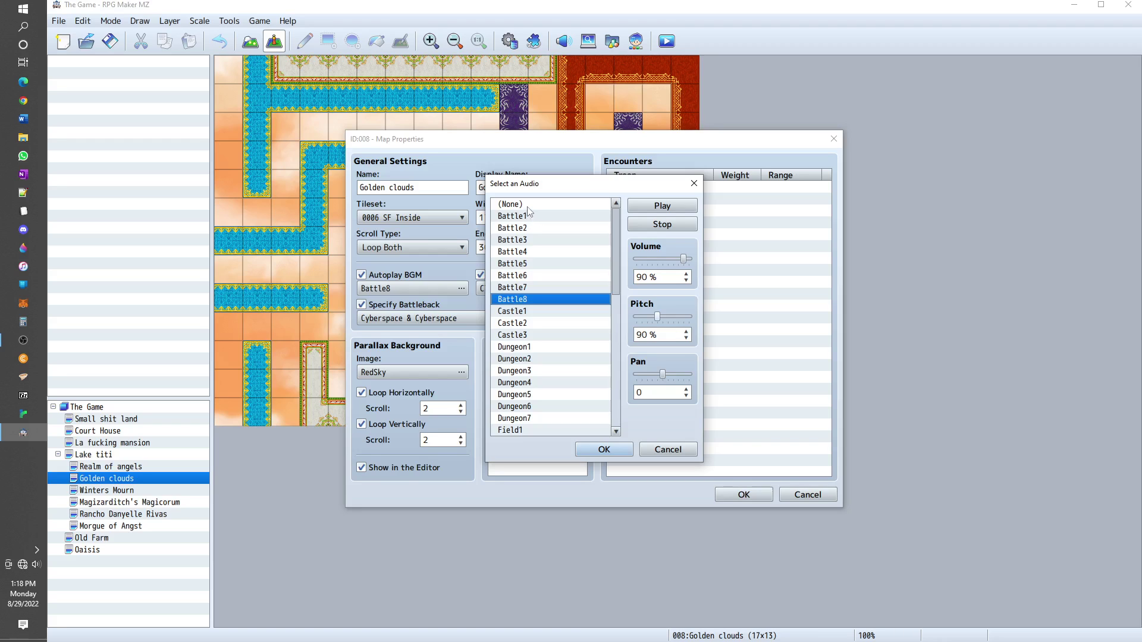
{"action": "left_click", "coordinate": [683, 230]}
{"action": "left_click", "coordinate": [610, 449]}
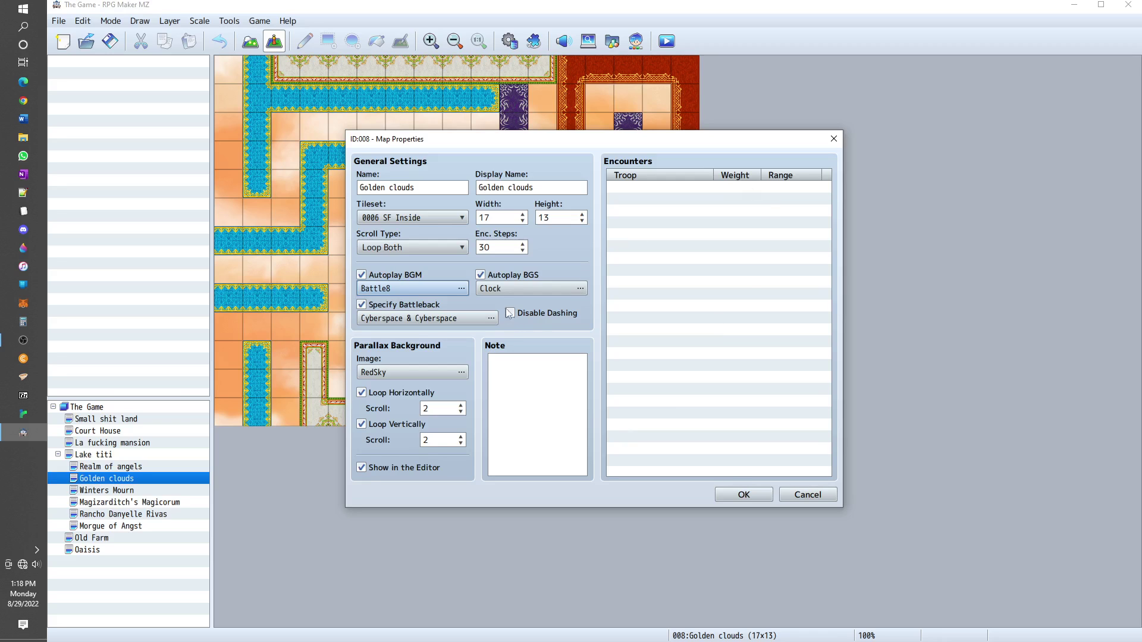
{"action": "double_click", "coordinate": [509, 287]}
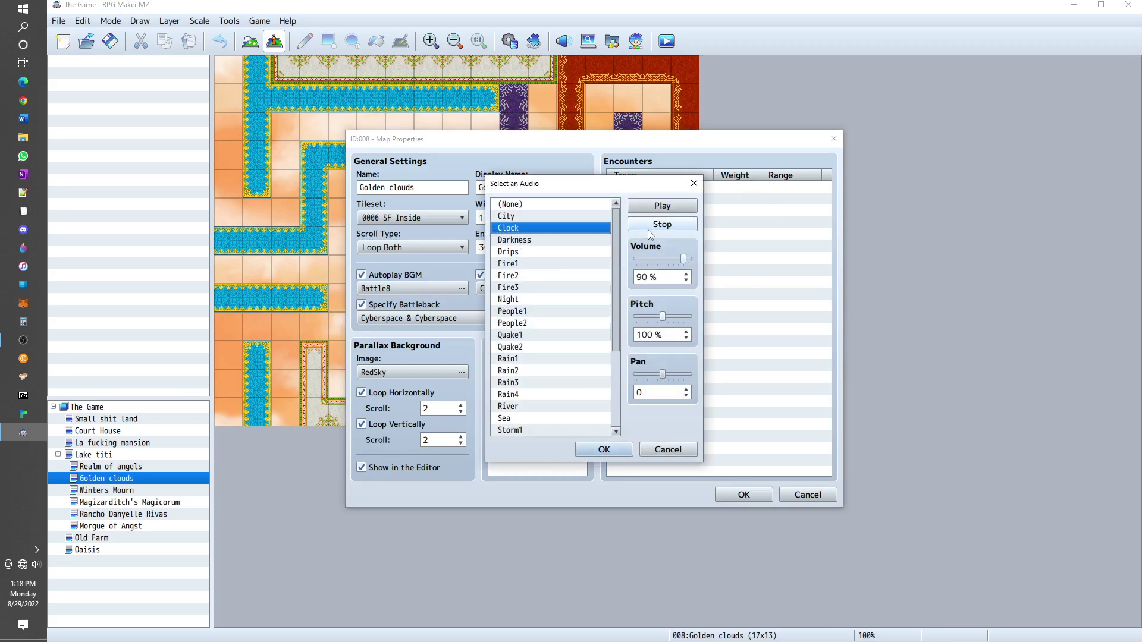
{"action": "left_click", "coordinate": [648, 230]}
{"action": "left_click", "coordinate": [603, 449]}
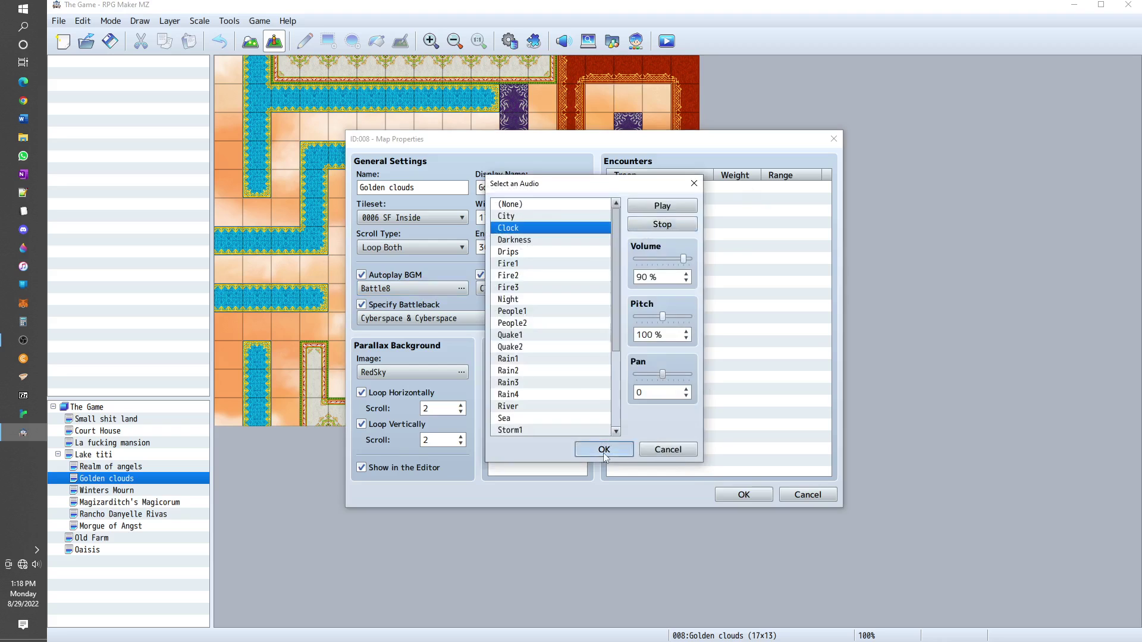
{"action": "left_click", "coordinate": [740, 490]}
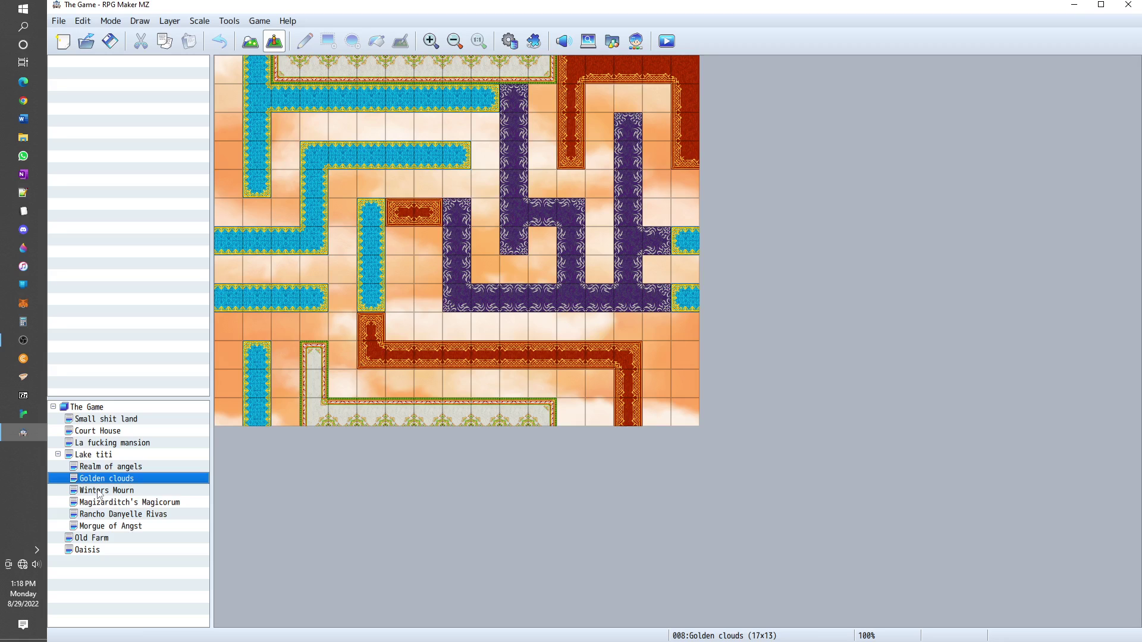
- Collapse Lake titi and nest Court House, La fucking mansion, Lake titi, Old Farm and Oaisis under Small shit land in the map tree
{"action": "left_click", "coordinate": [59, 455]}
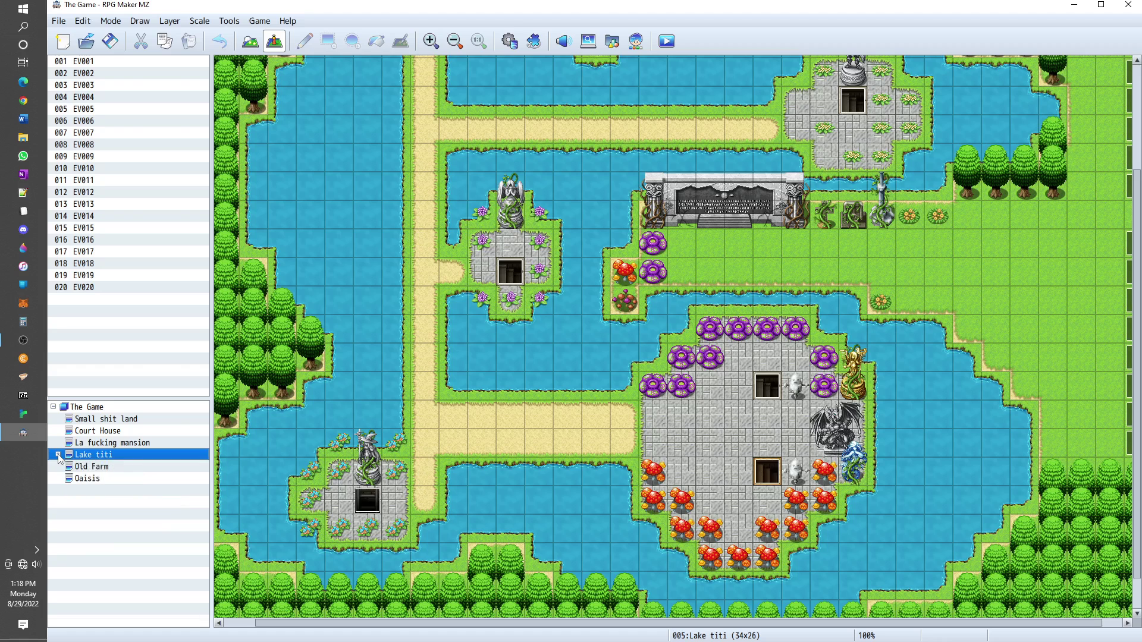
{"action": "left_click", "coordinate": [95, 431]}
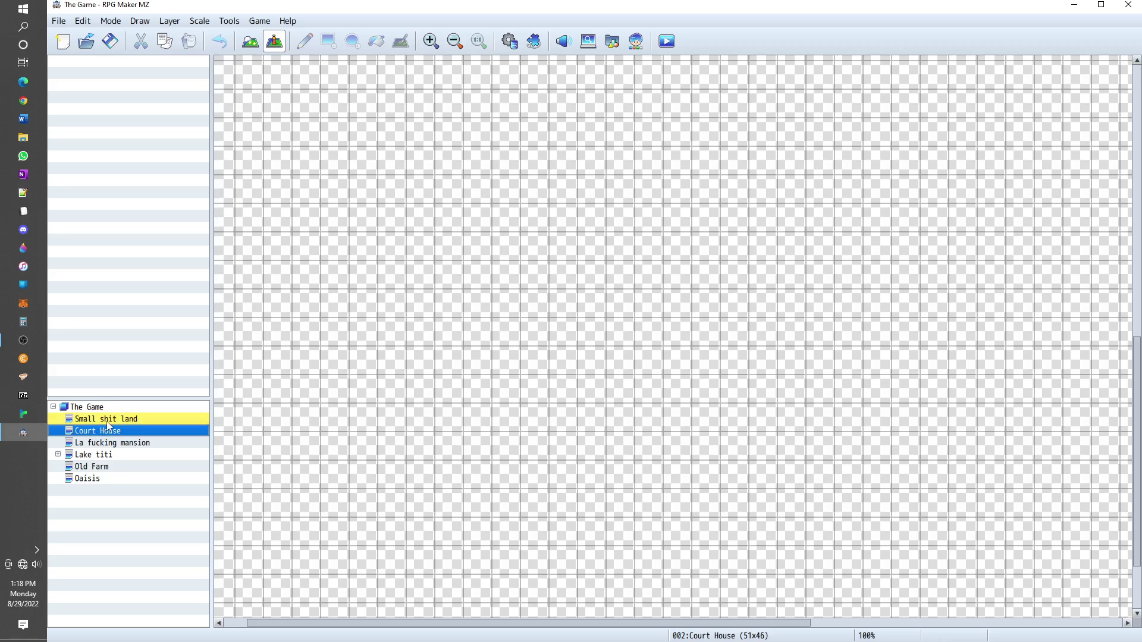
{"action": "left_click_drag", "start_coordinate": [109, 425], "coordinate": [111, 424]}
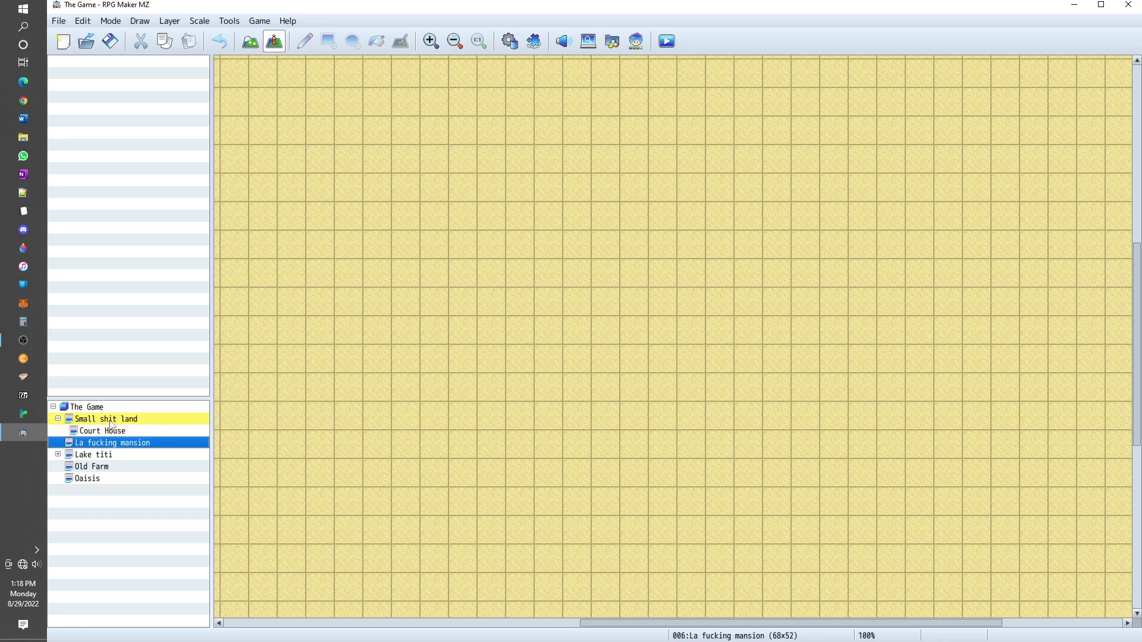
{"action": "left_click_drag", "start_coordinate": [112, 425], "coordinate": [109, 425]}
{"action": "left_click", "coordinate": [92, 455]}
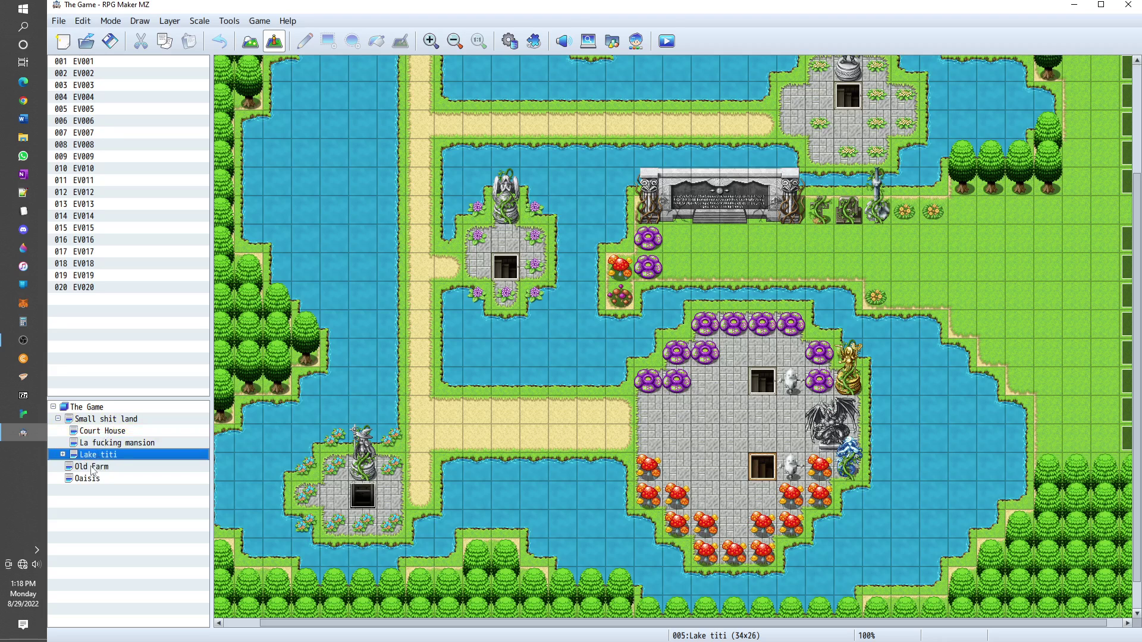
{"action": "left_click_drag", "start_coordinate": [94, 468], "coordinate": [119, 423]}
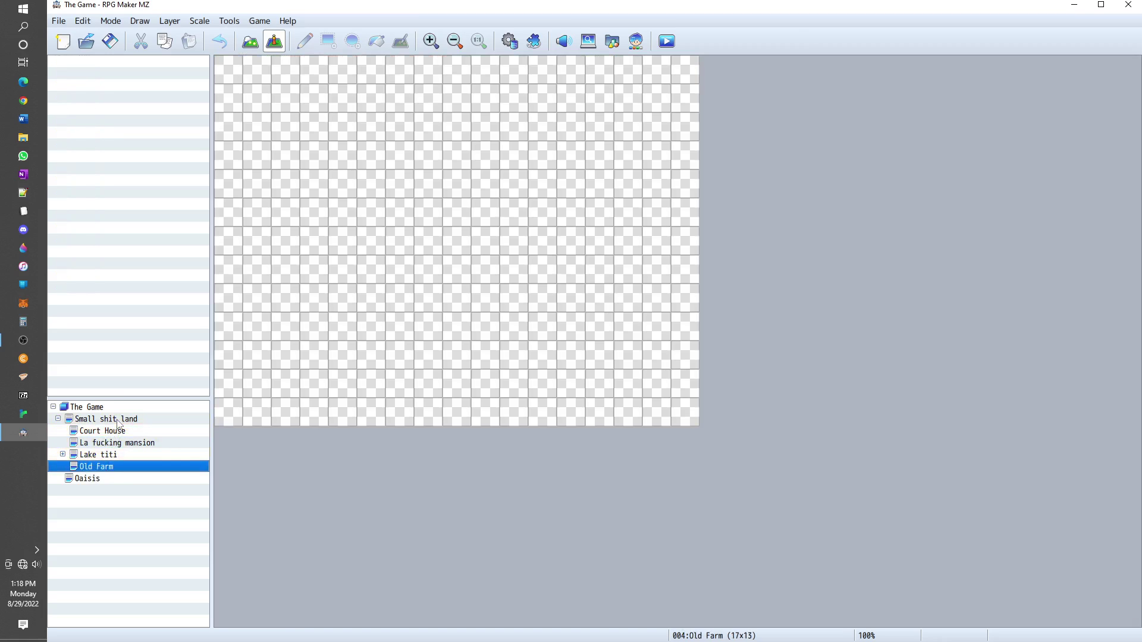
{"action": "left_click_drag", "start_coordinate": [92, 485], "coordinate": [120, 421]}
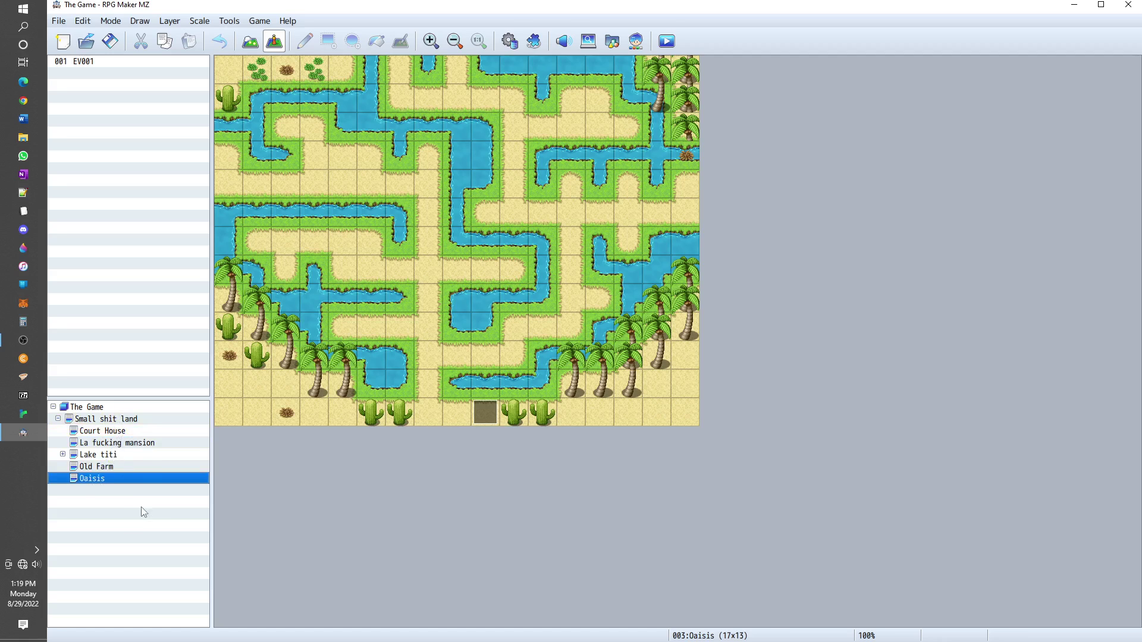
- Save the project, playtest it with a new game and walk from the Small shit land start to the pond leading into Lake titi
{"action": "left_click", "coordinate": [109, 43]}
{"action": "left_click", "coordinate": [666, 42]}
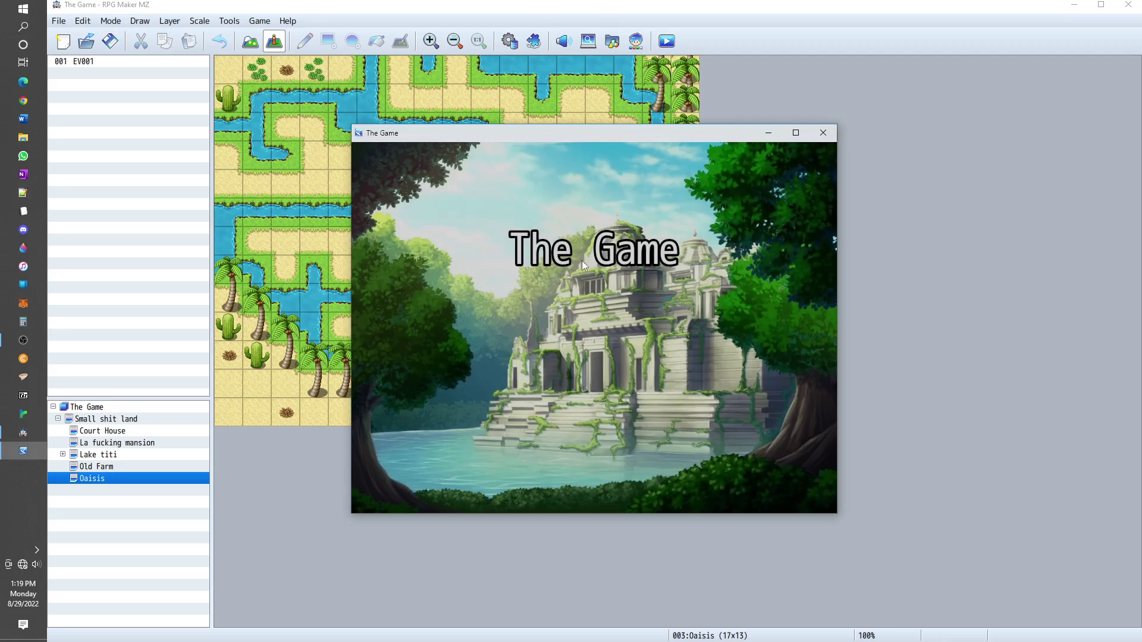
{"action": "left_click", "coordinate": [589, 381]}
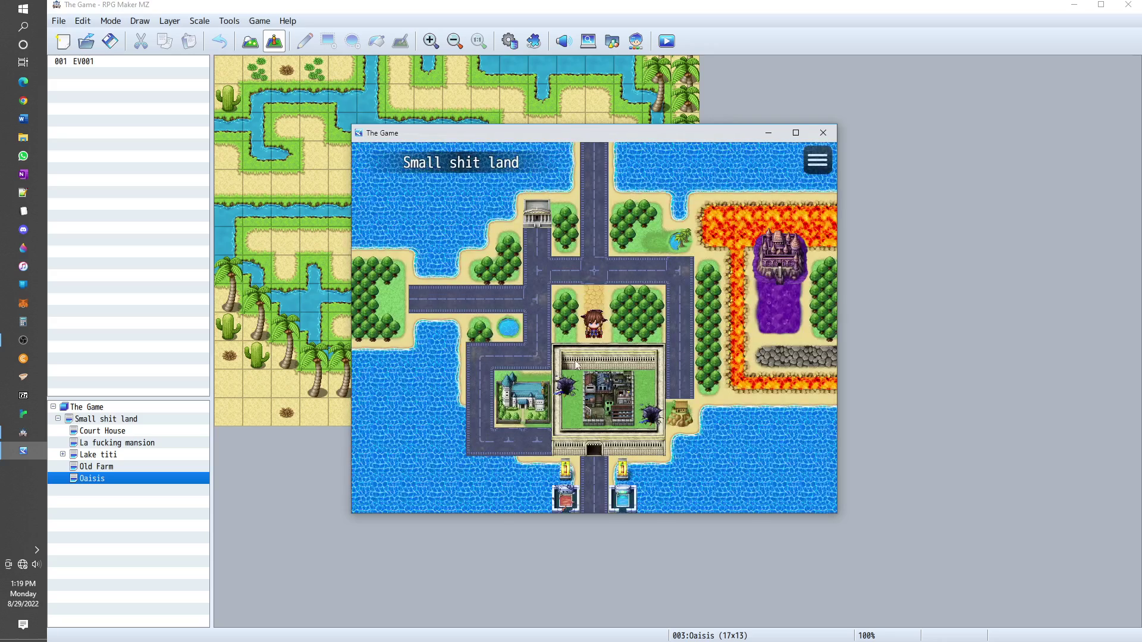
{"action": "left_click", "coordinate": [516, 339]}
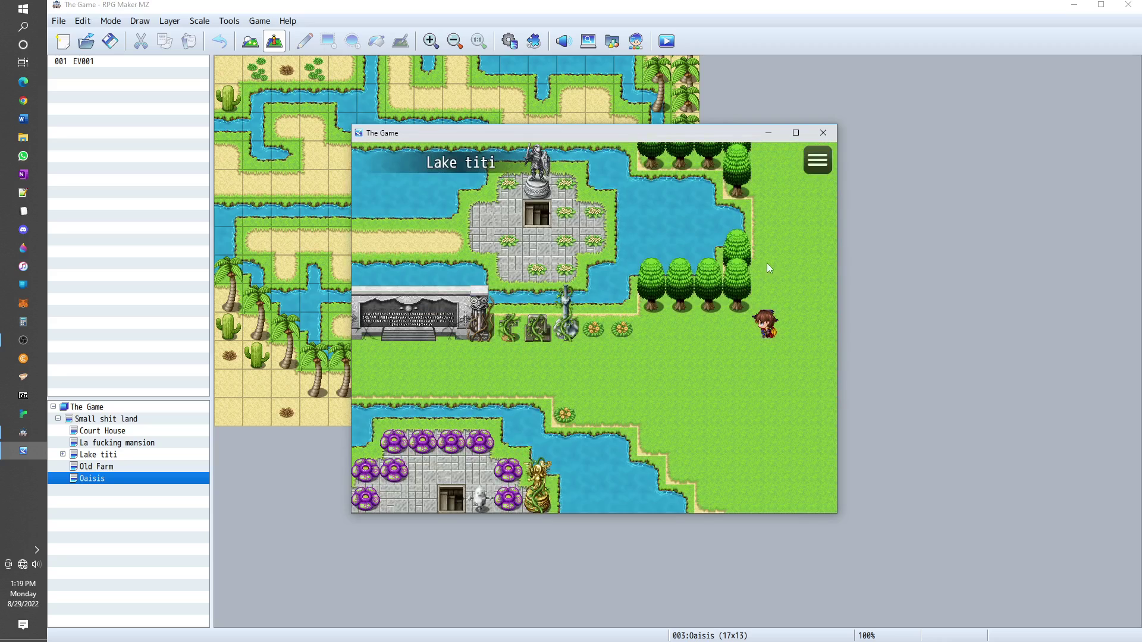
- Walk the party around Lake titi's northern path to the western flower-ringed island, enter its stairway and move up into Realm of Angels
{"action": "left_click", "coordinate": [790, 203]}
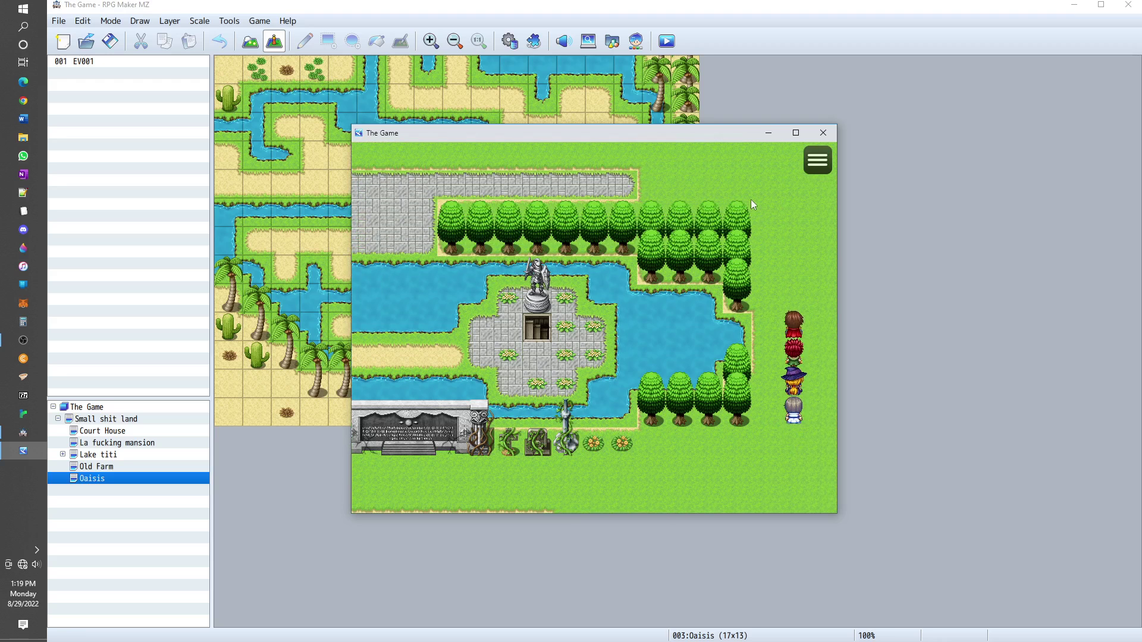
{"action": "left_click", "coordinate": [748, 198]}
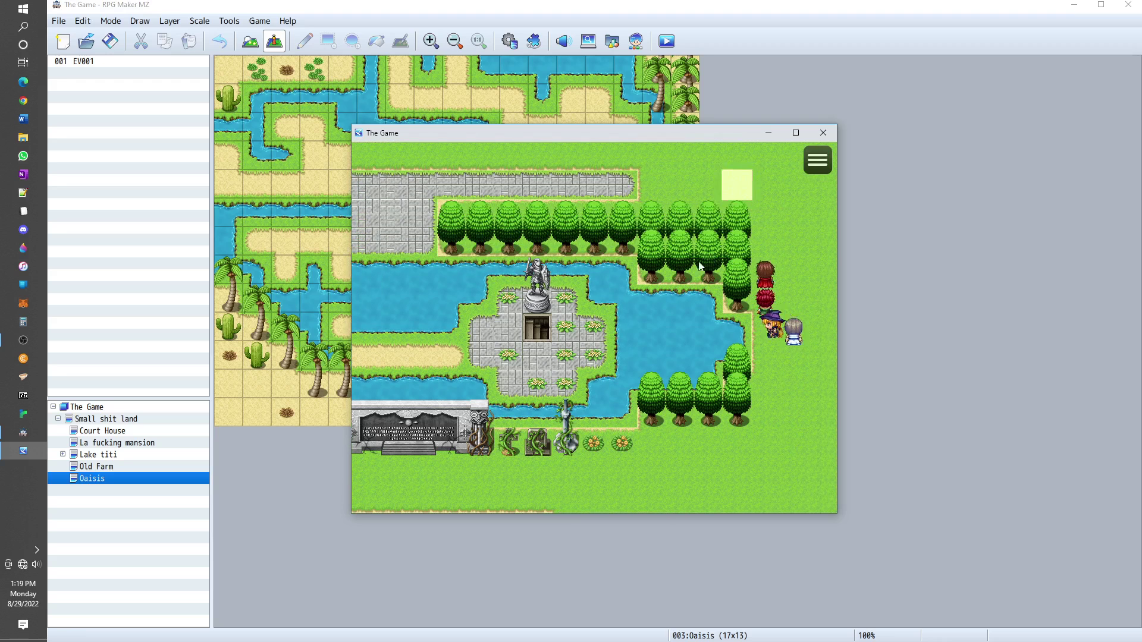
{"action": "left_click", "coordinate": [363, 202]}
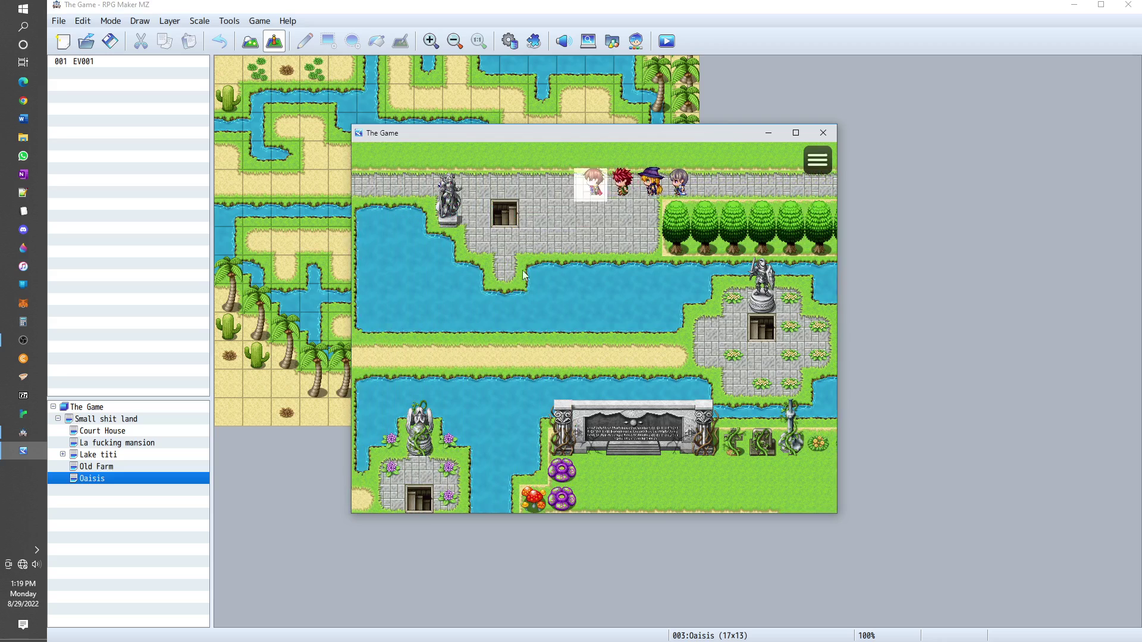
{"action": "left_click", "coordinate": [392, 193]}
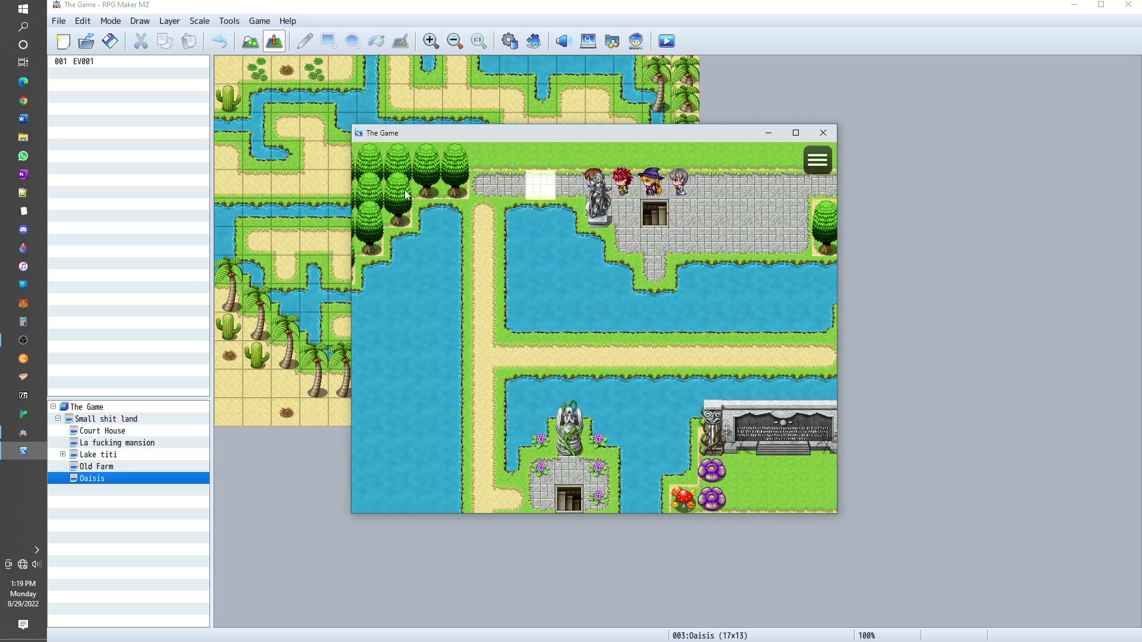
{"action": "left_click", "coordinate": [536, 438]}
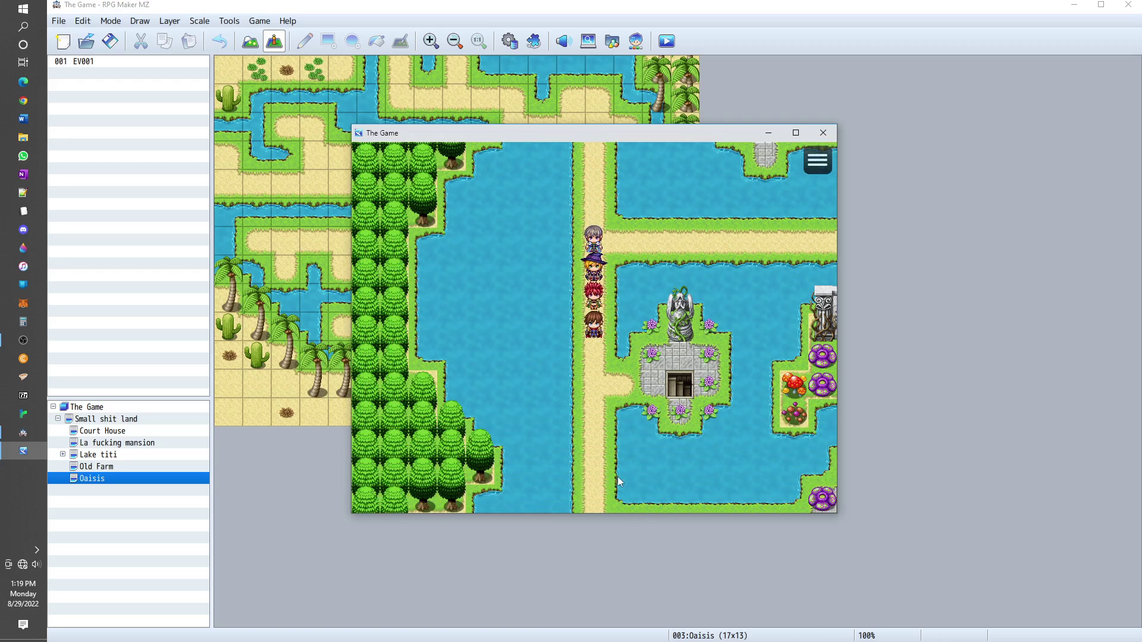
{"action": "left_click", "coordinate": [676, 386]}
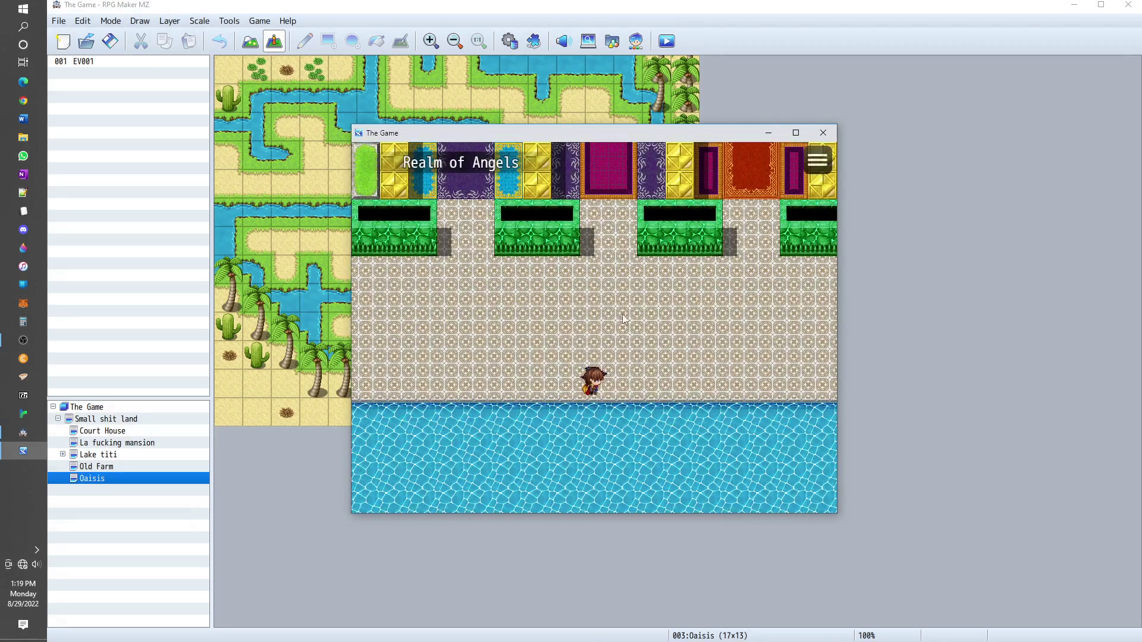
{"action": "left_click", "coordinate": [630, 303]}
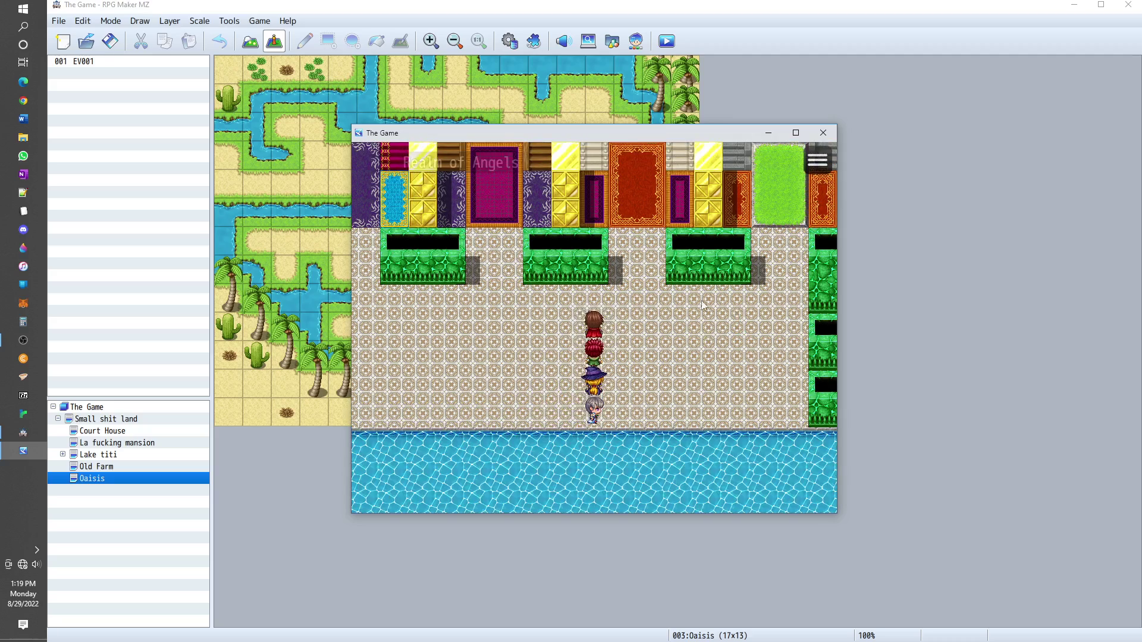